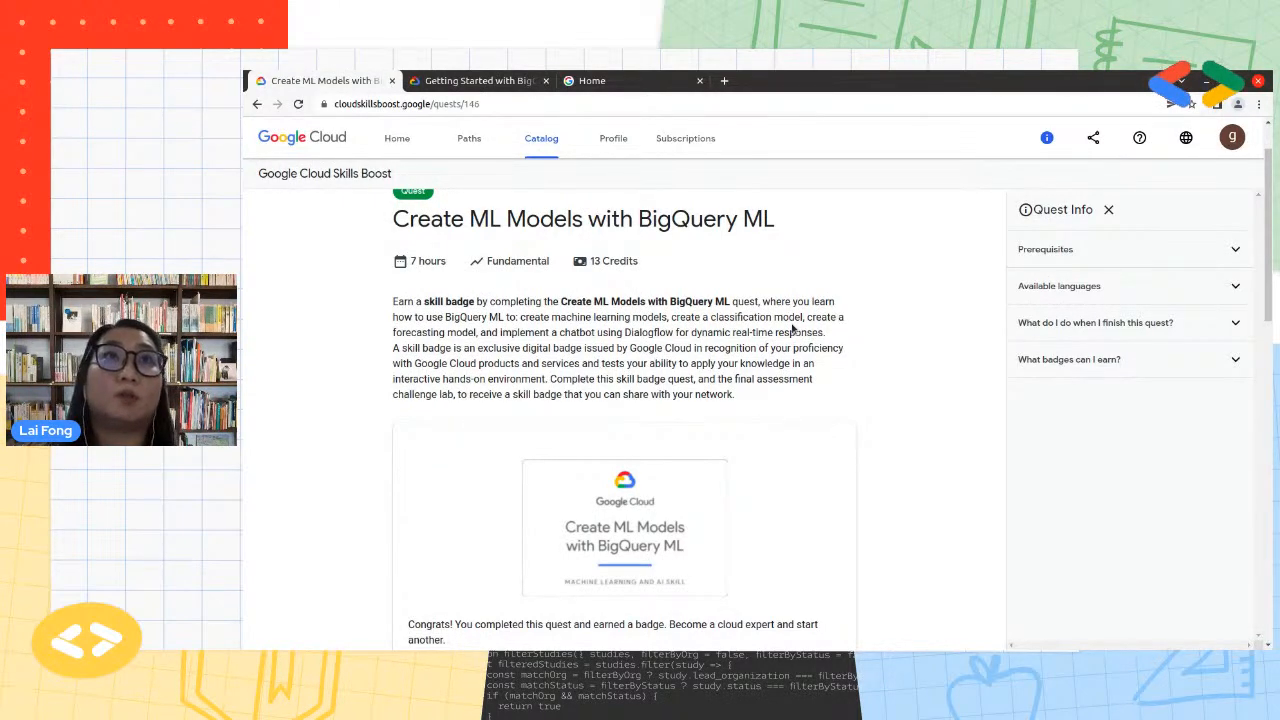
Review the Create ML Models with BigQuery ML quest and the overview of its Getting Started with BigQuery Machine Learning lab
scroll(792, 328, down, 2)
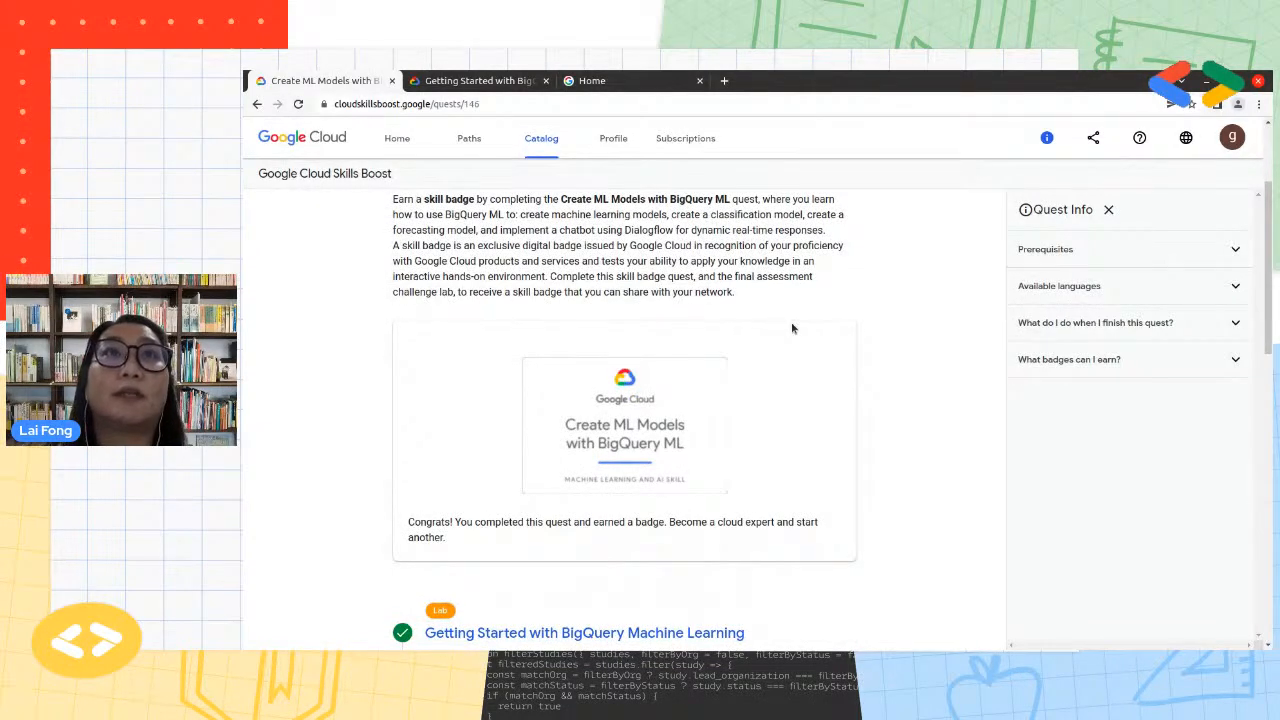
scroll(792, 328, down, 2)
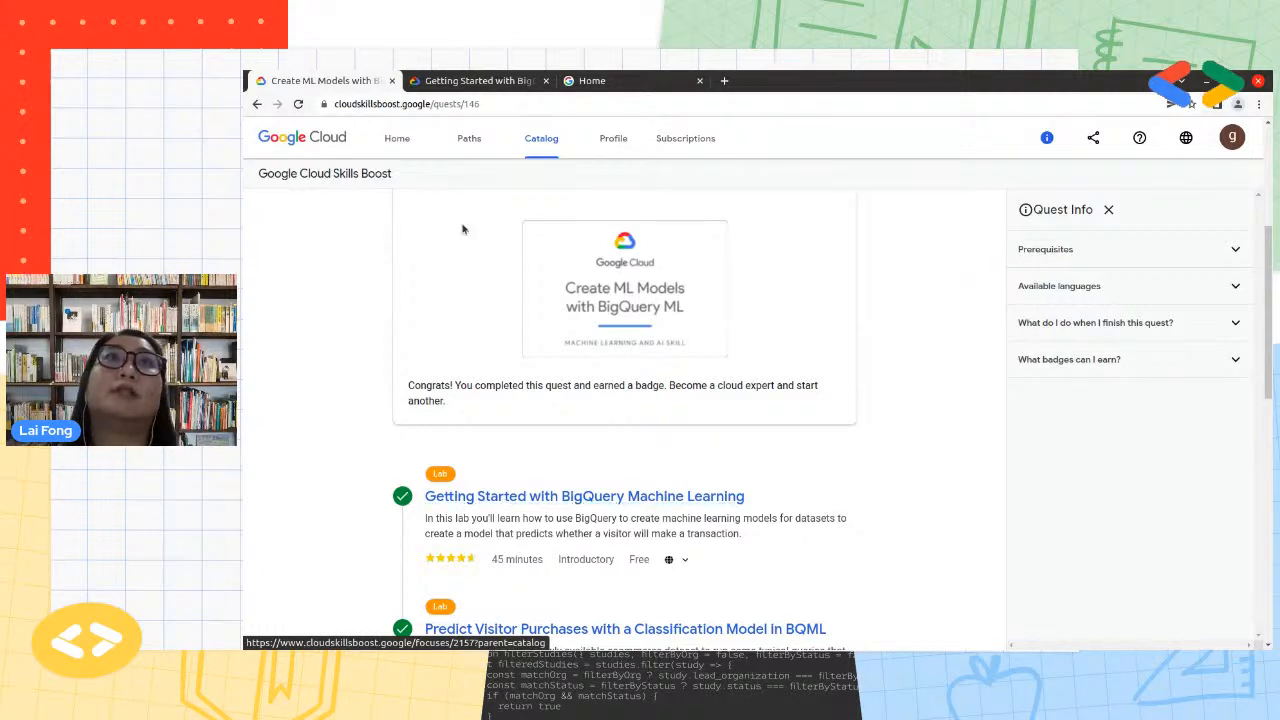
click(466, 81)
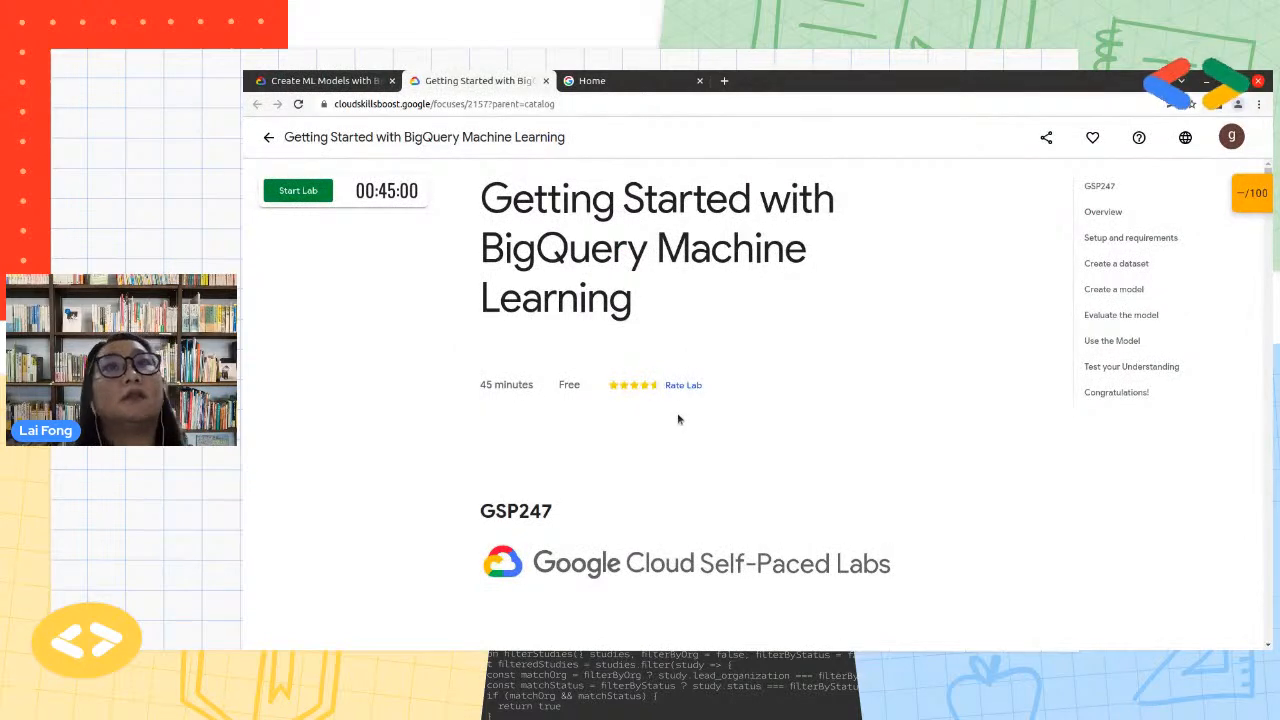
scroll(677, 417, down, 1)
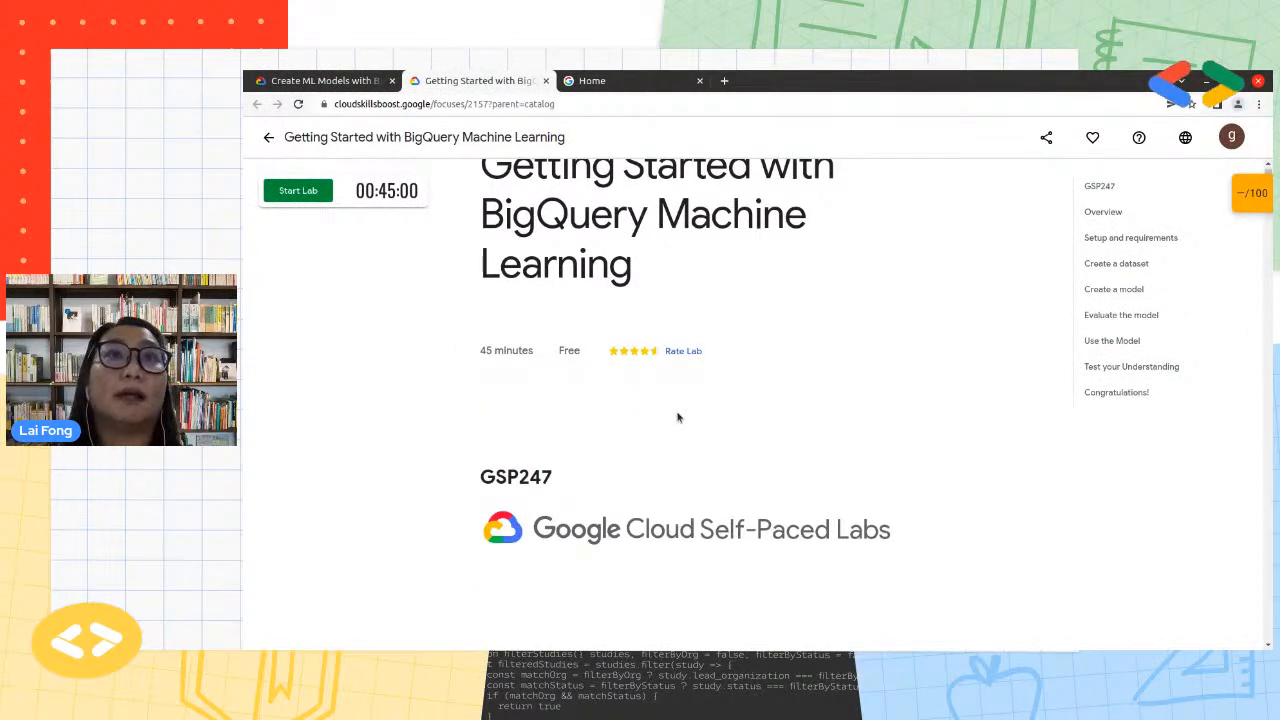
scroll(677, 417, down, 3)
scroll(688, 455, up, 3)
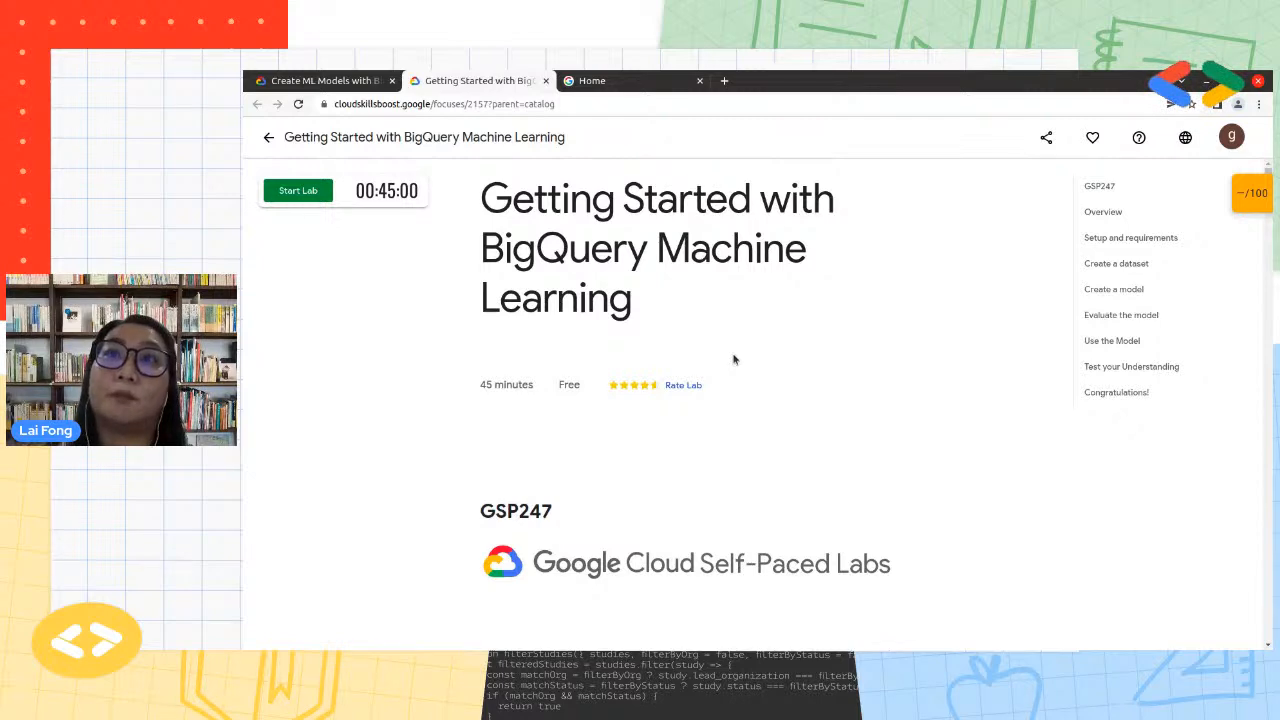
scroll(976, 506, down, 5)
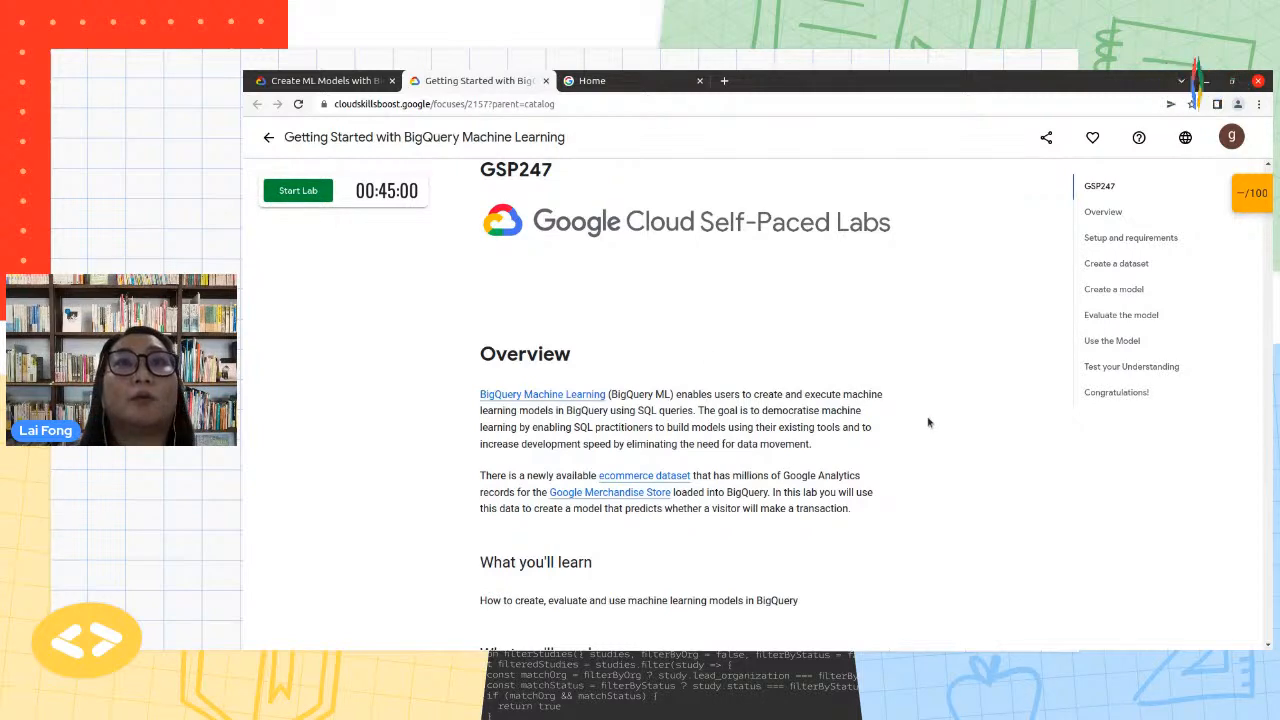
scroll(927, 422, down, 2)
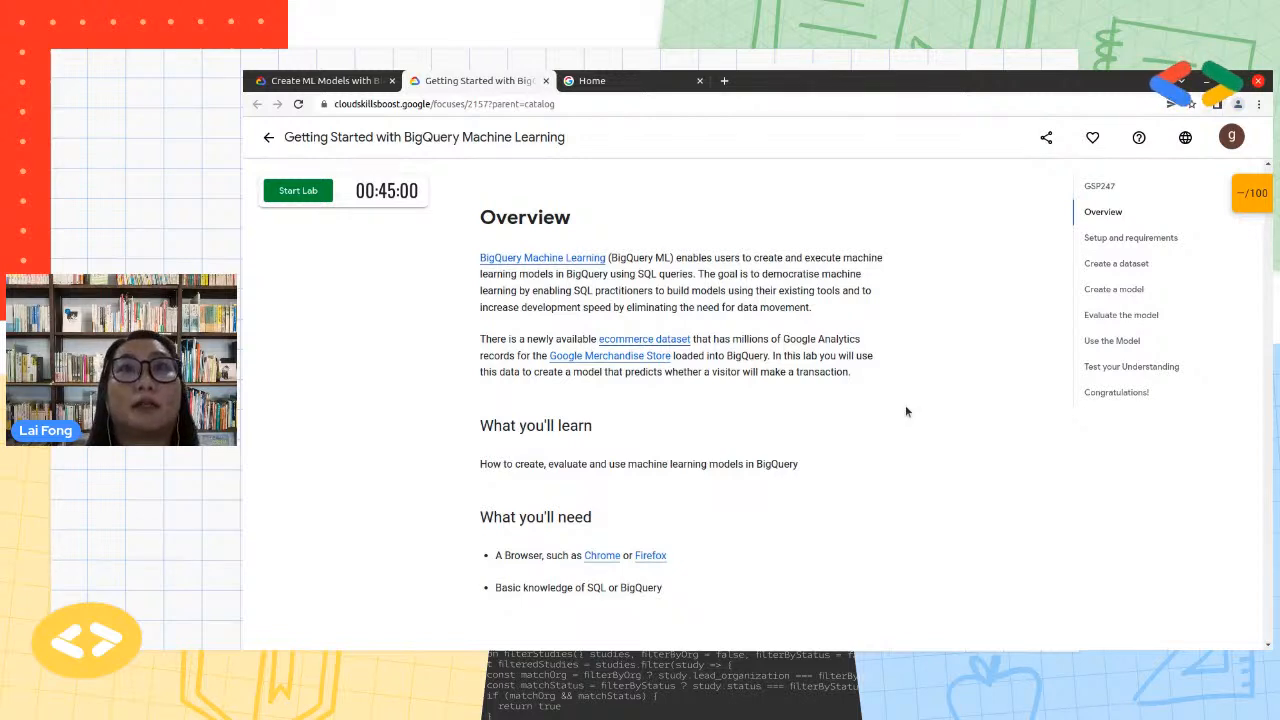
Look through the Google Merchandise Store home page, the source of the lab's ecommerce data
click(633, 362)
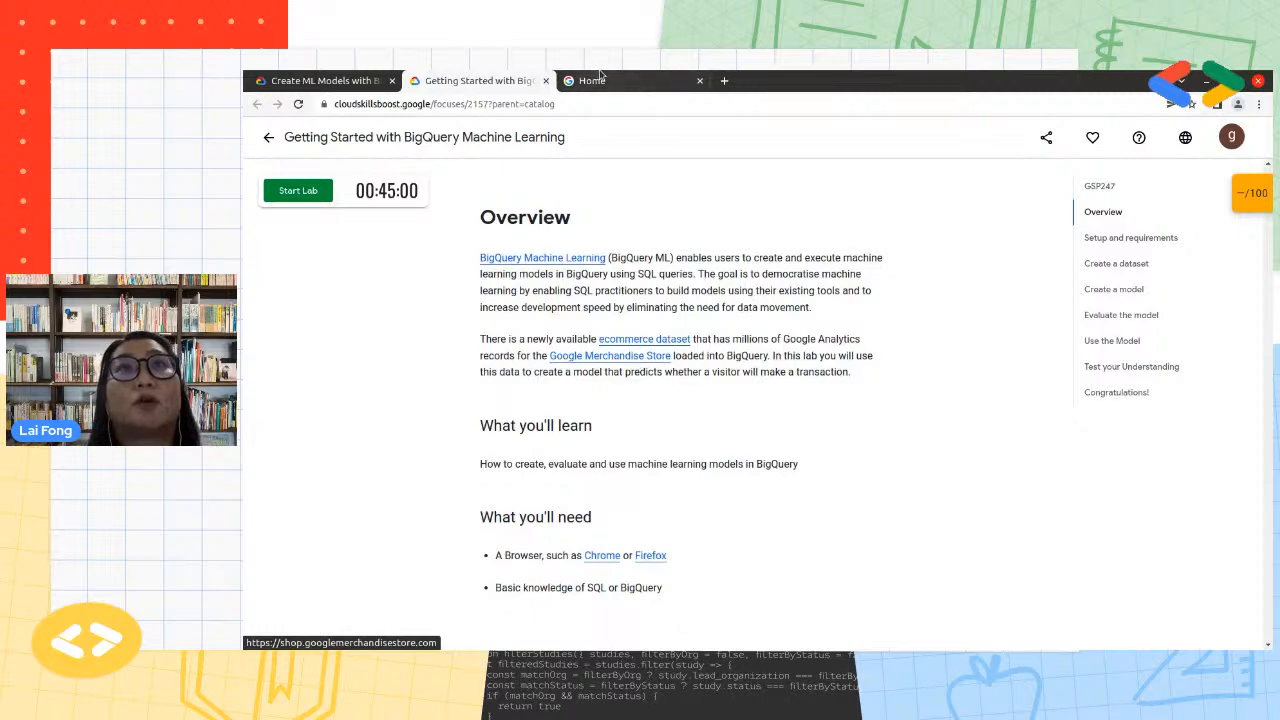
scroll(734, 512, down, 10)
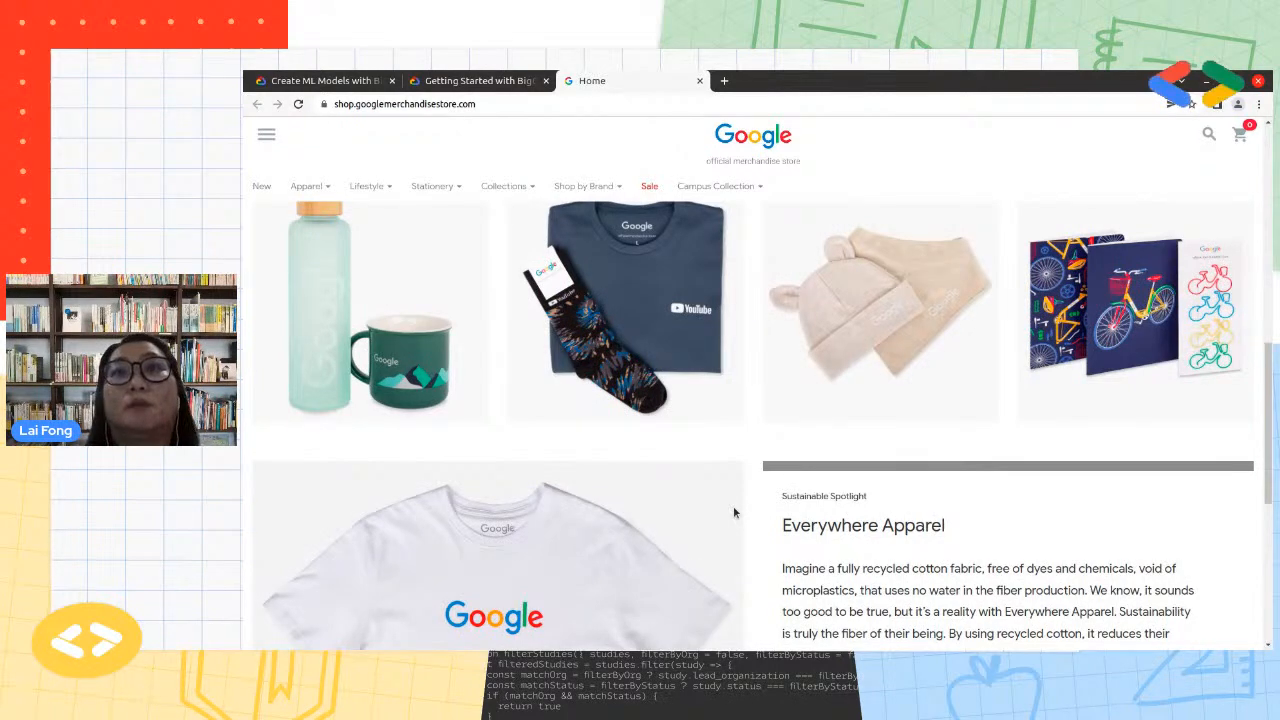
scroll(733, 512, down, 3)
scroll(733, 512, up, 10)
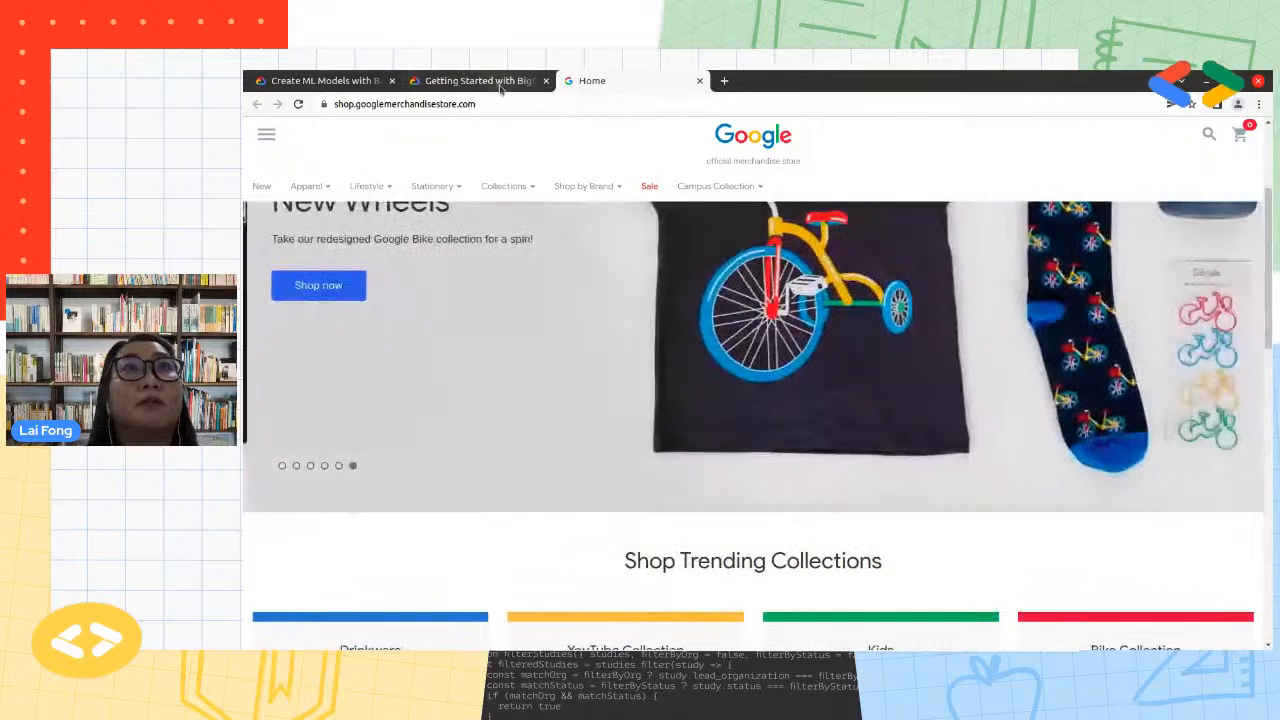
scroll(700, 487, up, 2)
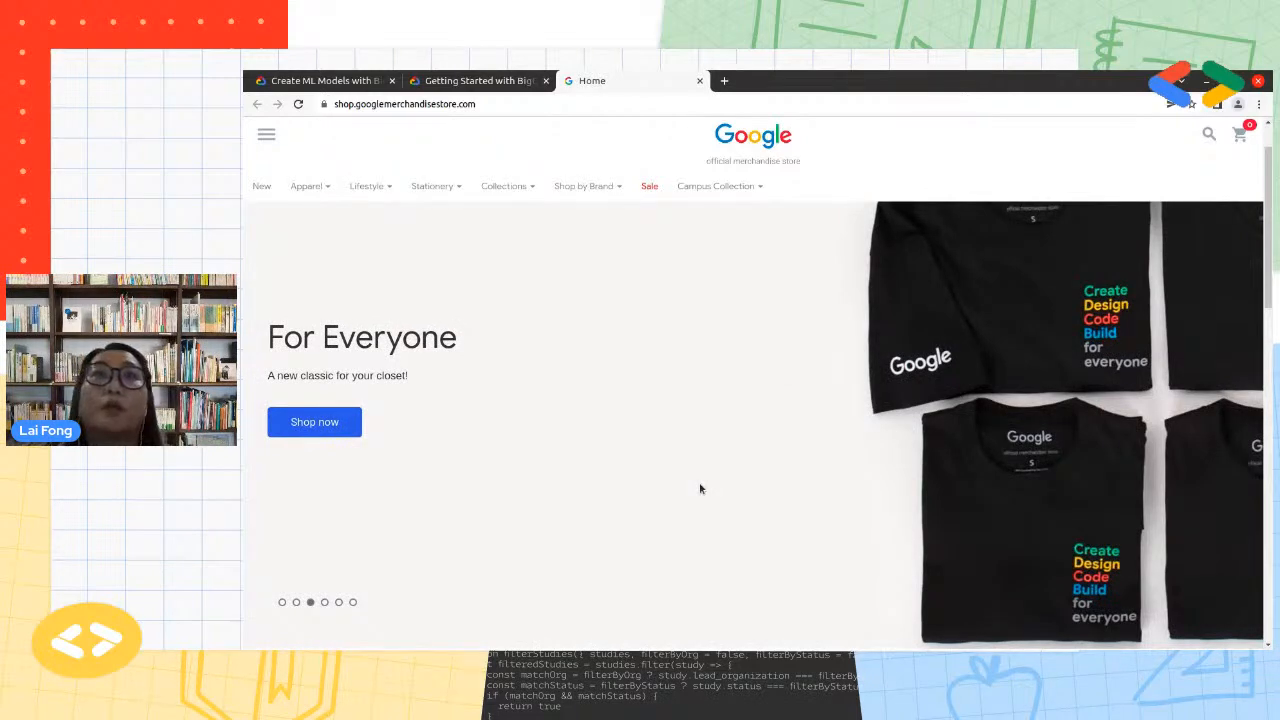
mouse_move(452, 190)
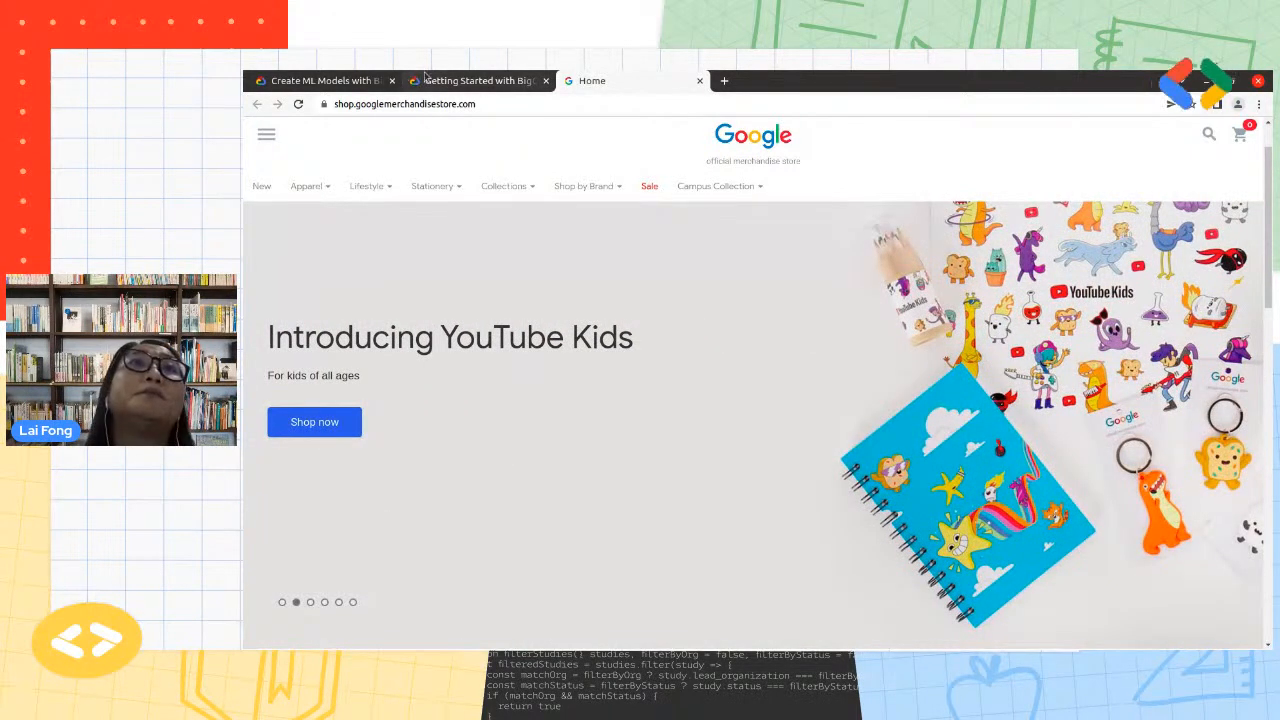
Start the Getting Started with BigQuery Machine Learning lab and open its Google Console sign-in page
click(486, 82)
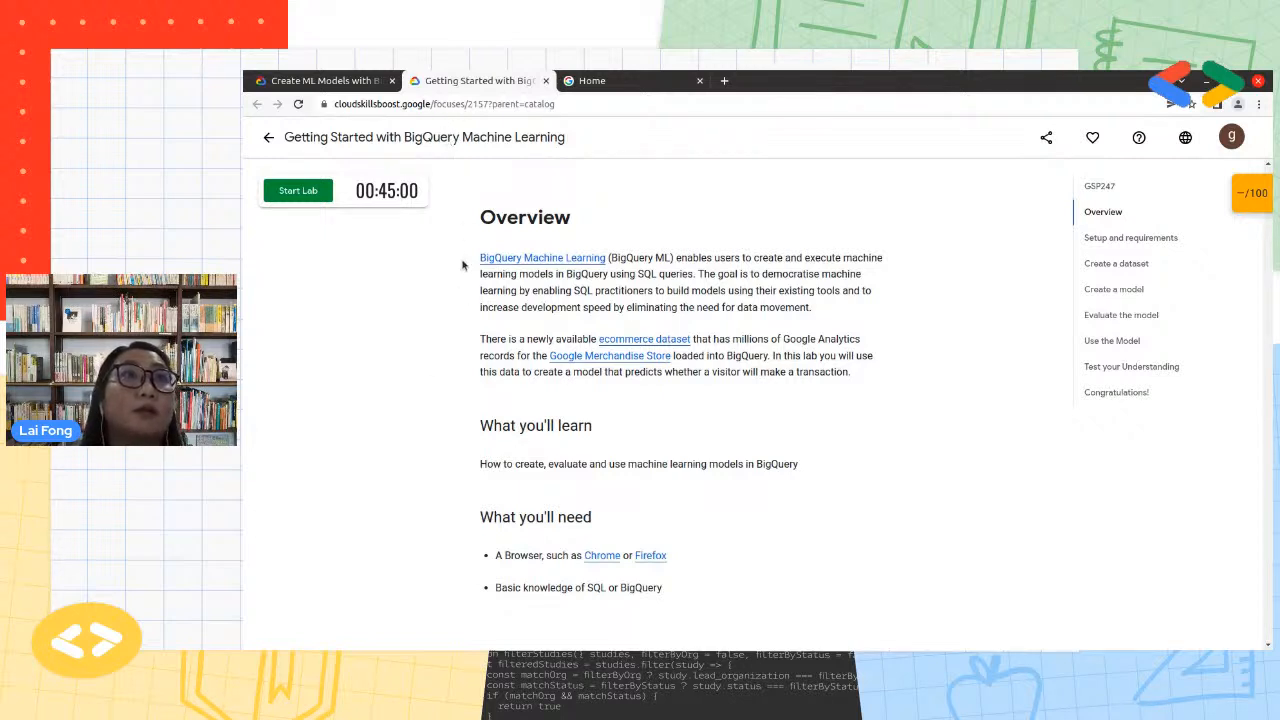
click(296, 196)
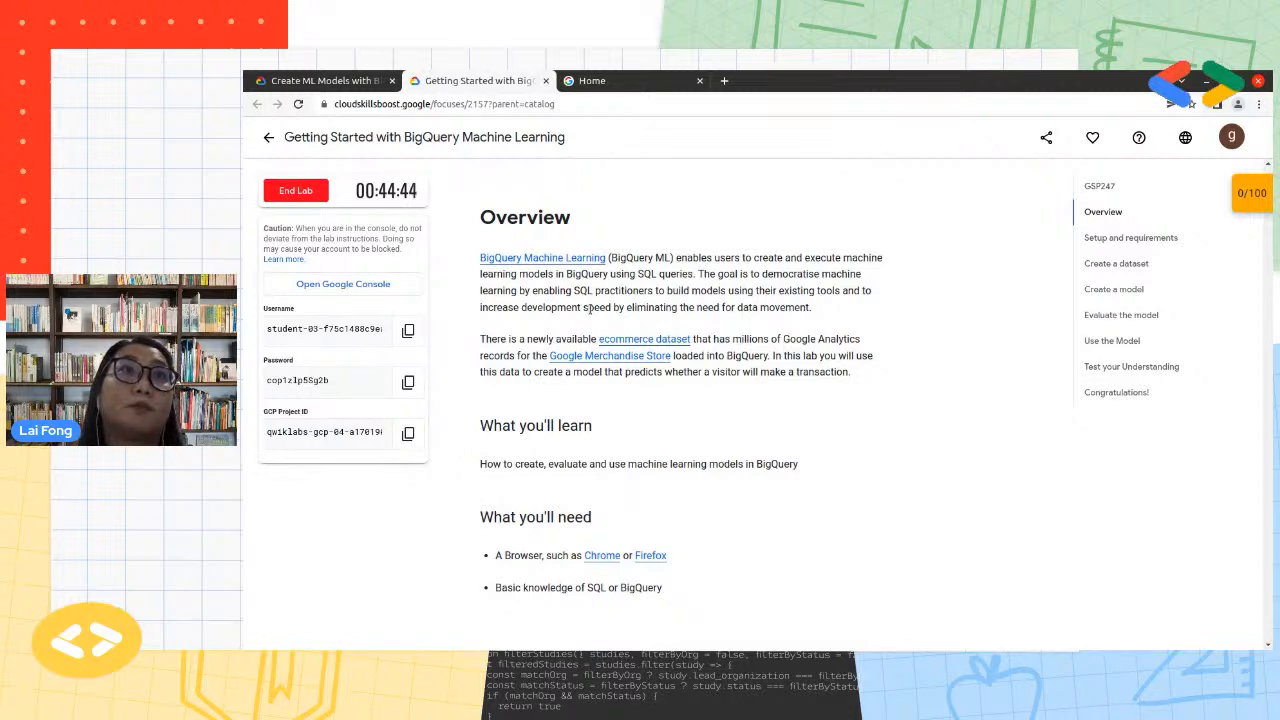
click(362, 285)
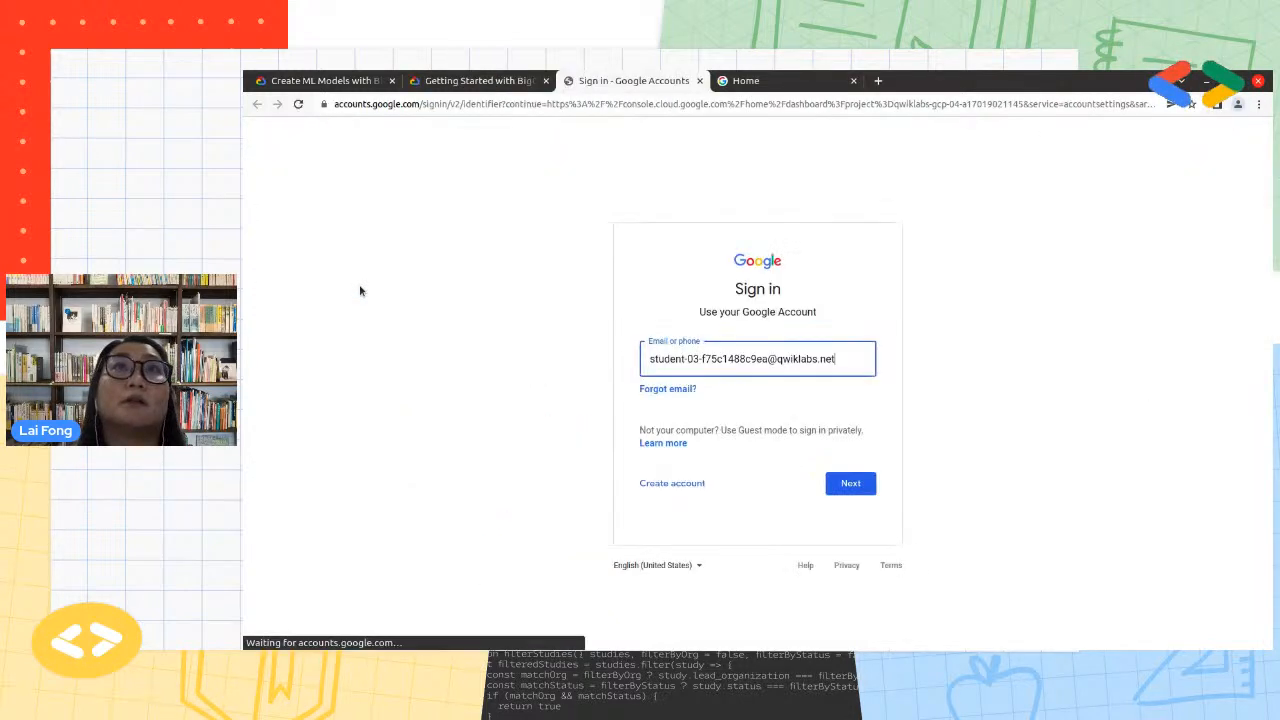
Copy the temporary username from the lab's credentials and submit it as the Google sign-in email
click(476, 82)
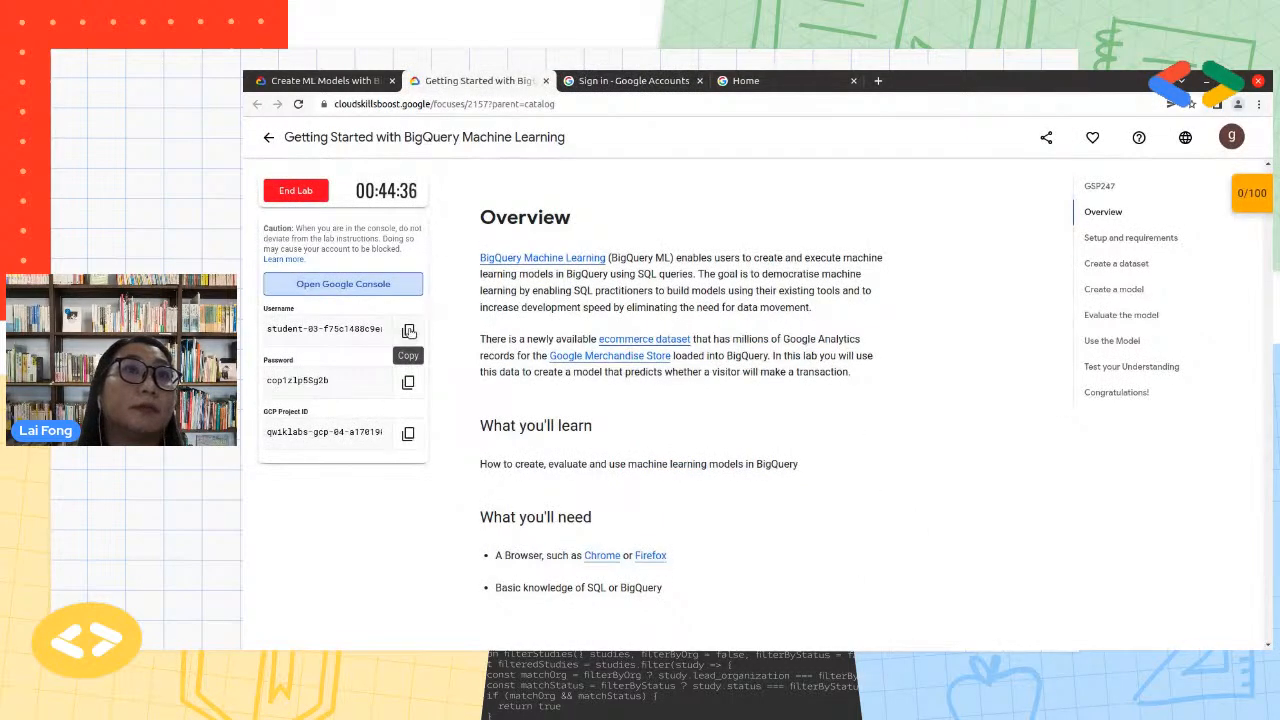
click(407, 333)
click(628, 81)
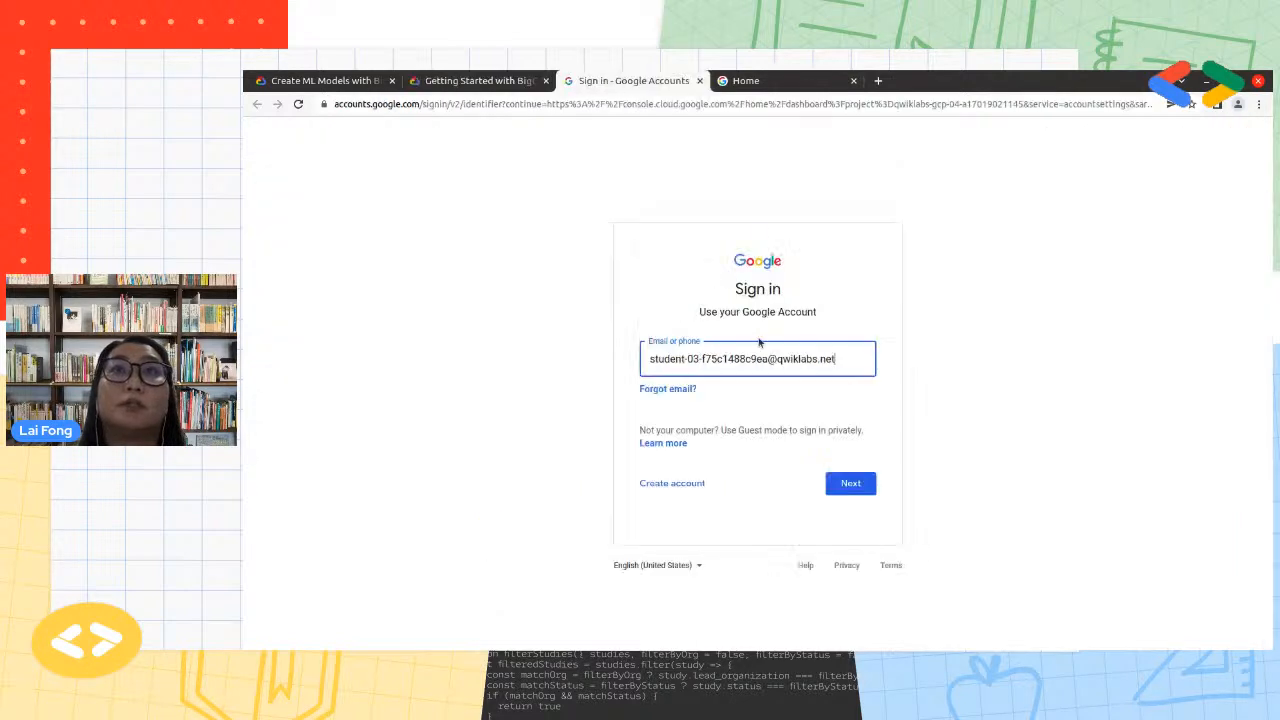
drag(862, 360, 645, 350)
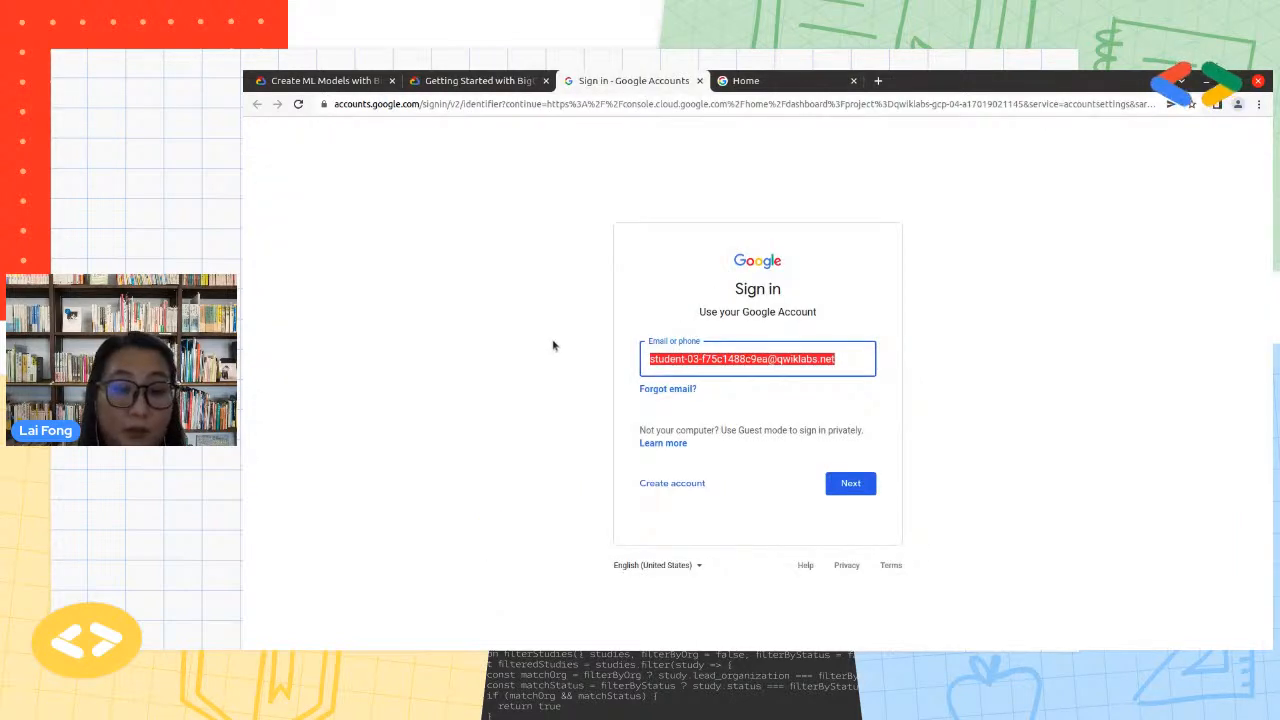
key(ctrl+v)
click(850, 483)
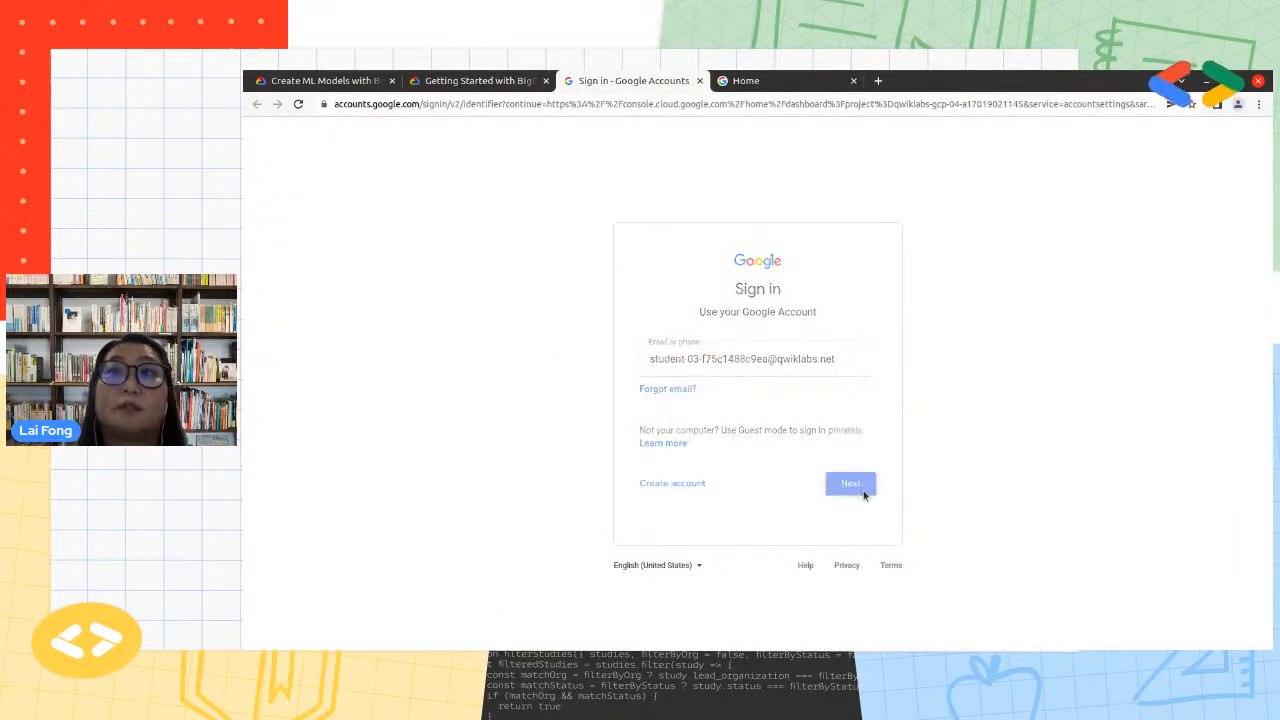
Copy the temporary password from the lab's credentials and submit it on the Google sign-in page
click(480, 80)
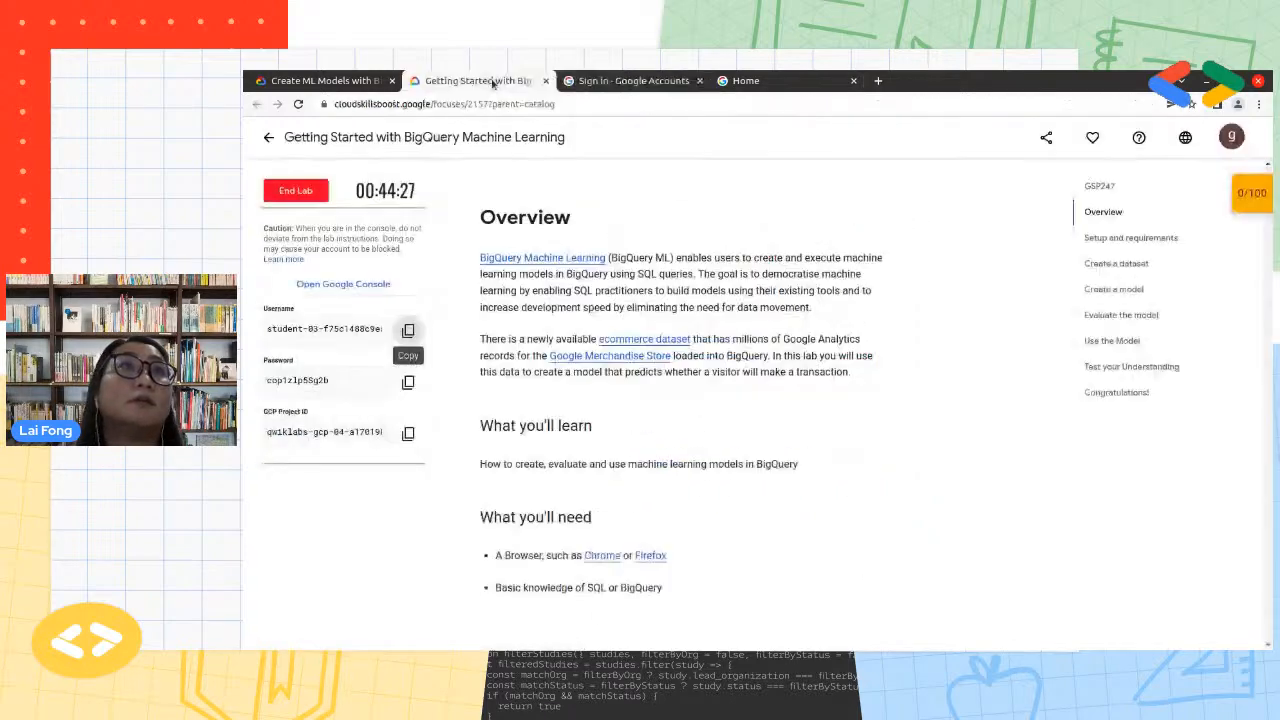
click(408, 381)
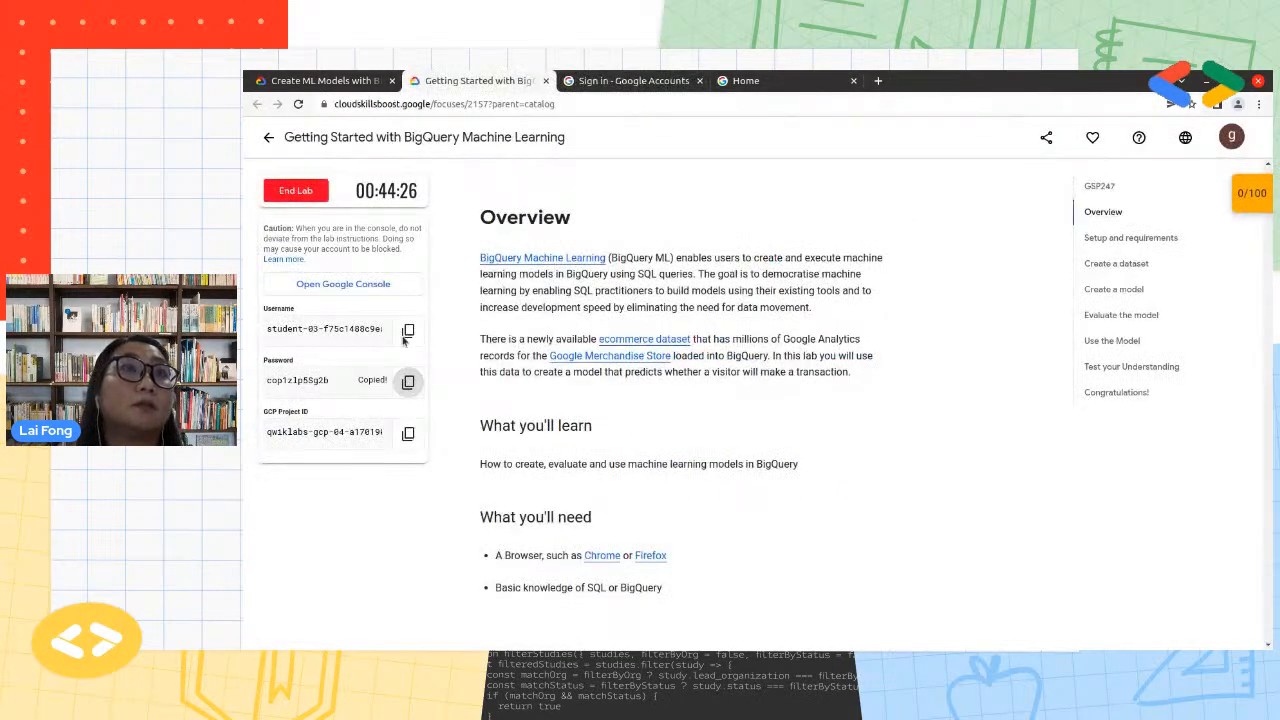
click(633, 80)
key(ctrl+v)
click(850, 450)
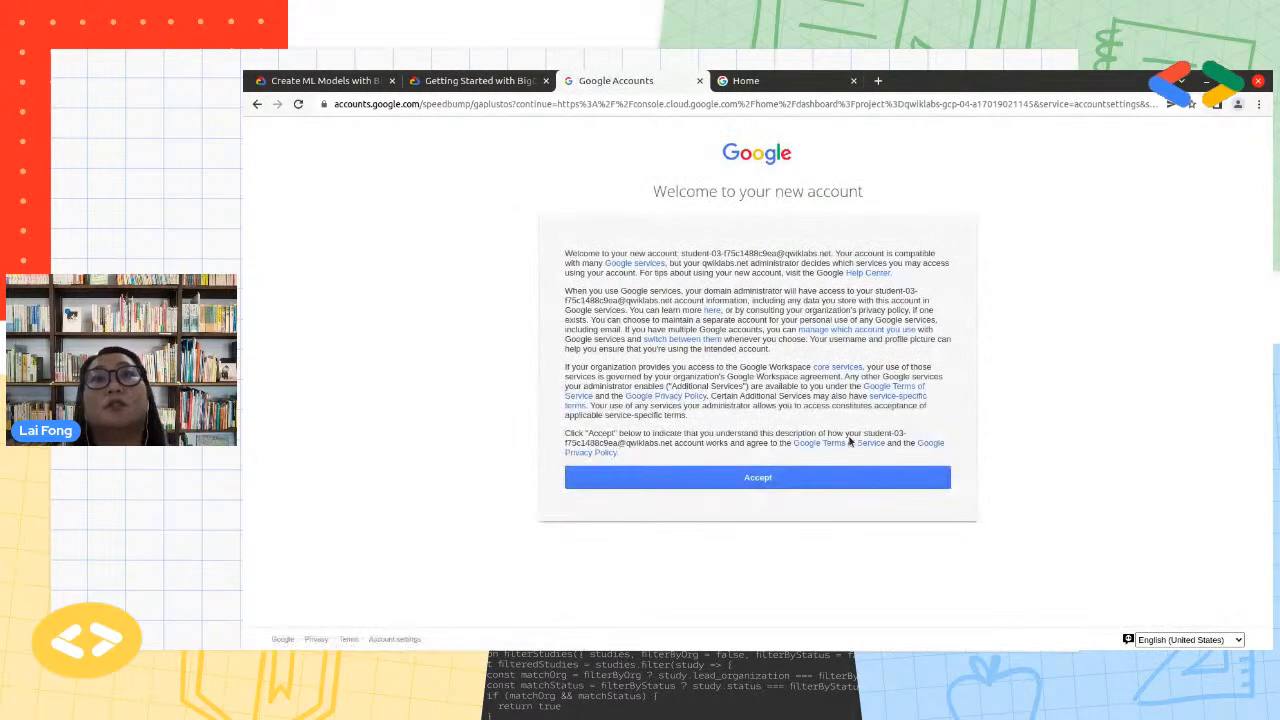
Accept the new account and Google Cloud Platform terms, and dismiss the support callout and the Google Merchandise Store page
click(801, 477)
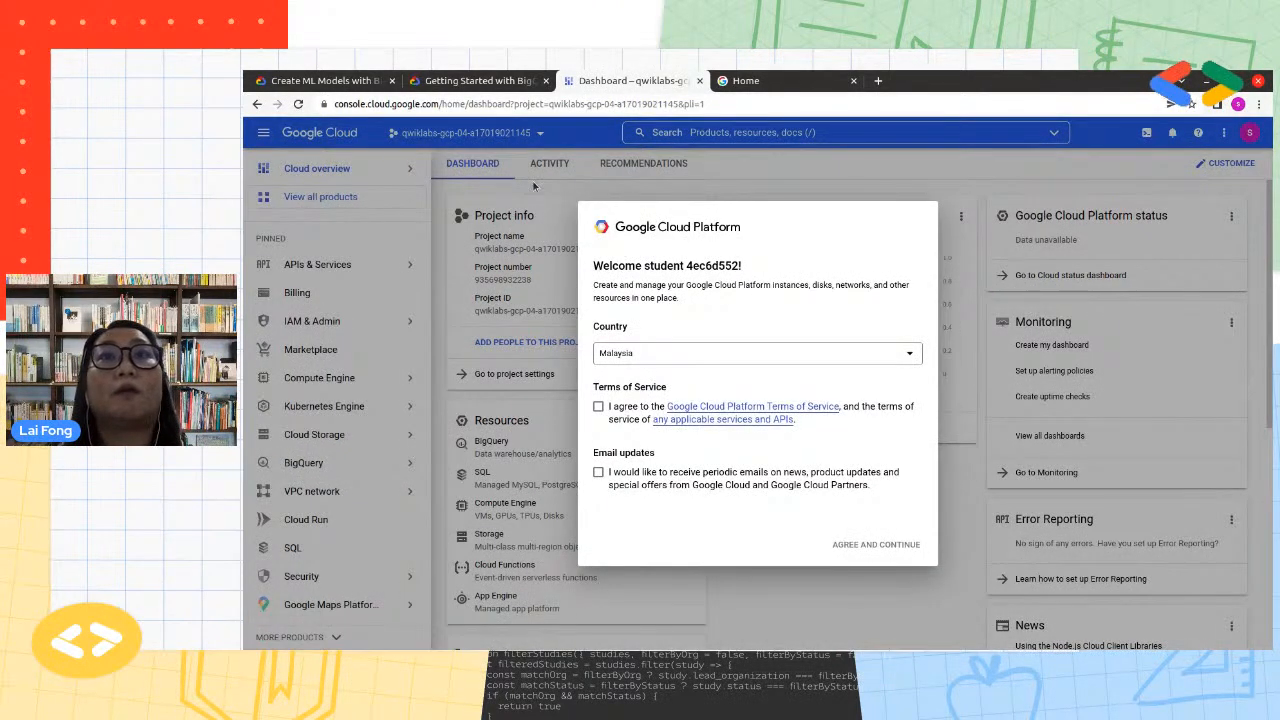
click(598, 406)
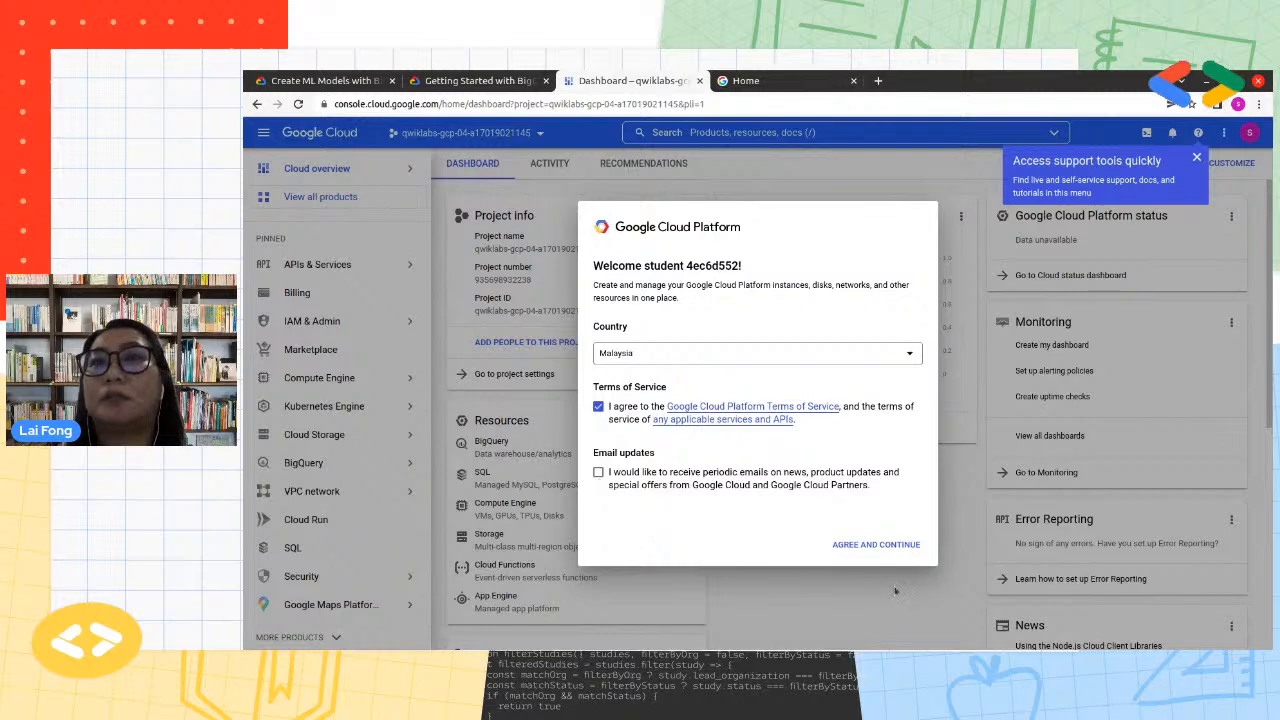
click(893, 549)
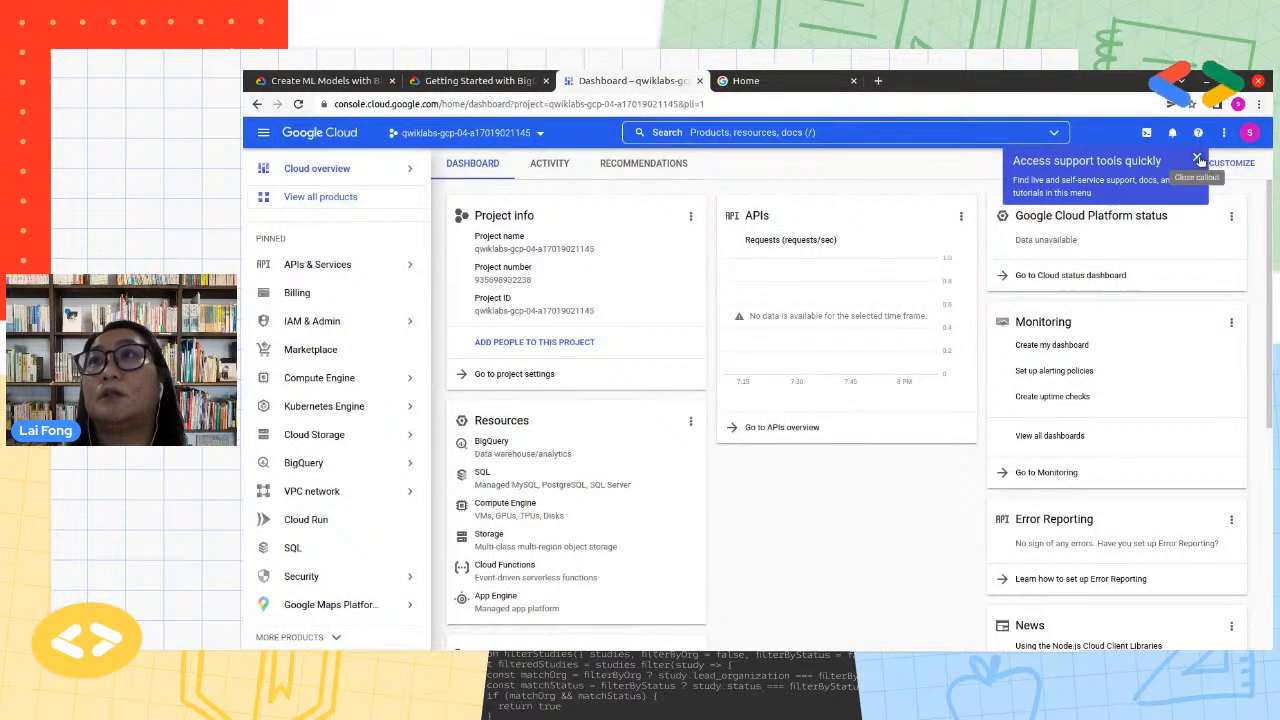
click(1197, 160)
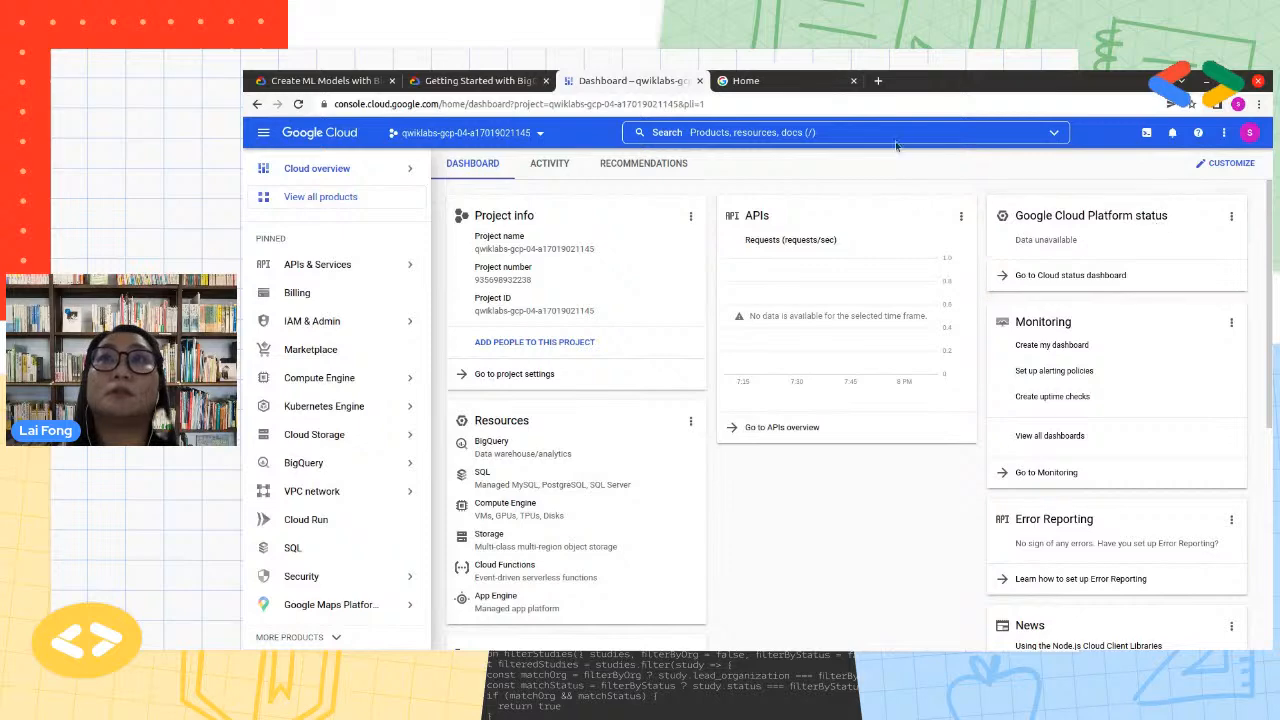
click(854, 81)
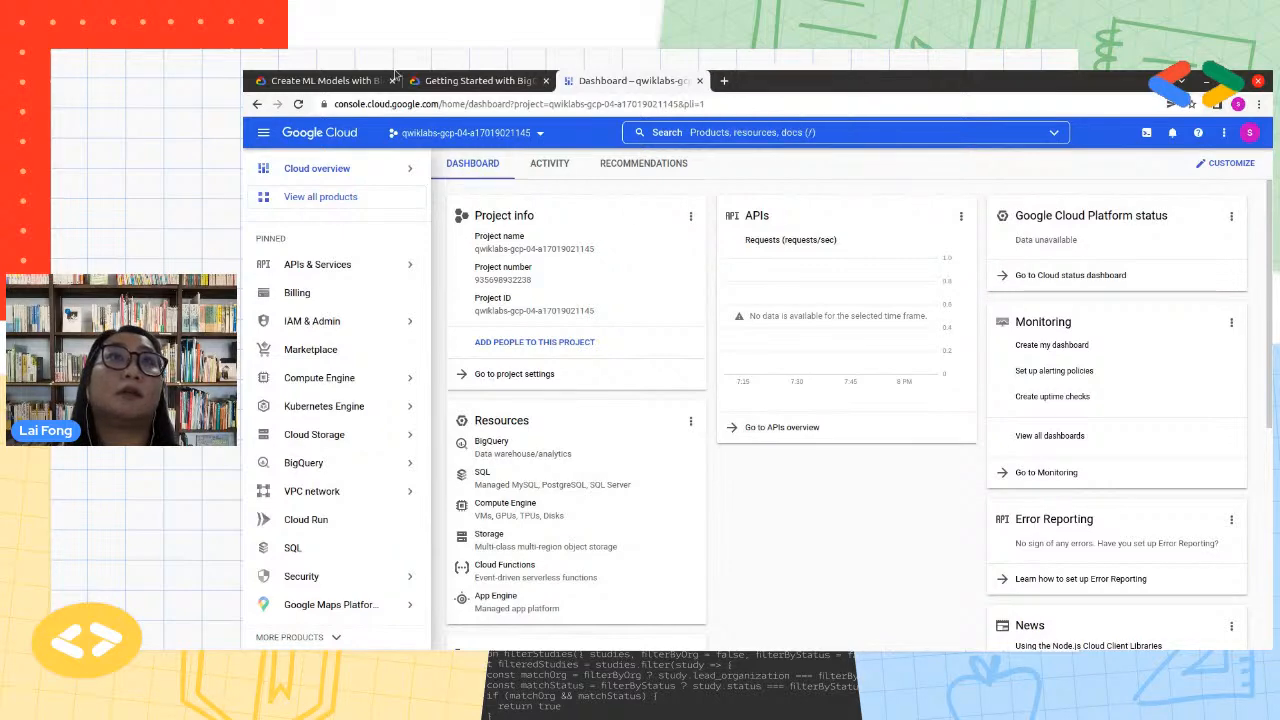
Read the lab's setup instructions from the sign-in steps through the Open BigQuery Console section
click(482, 81)
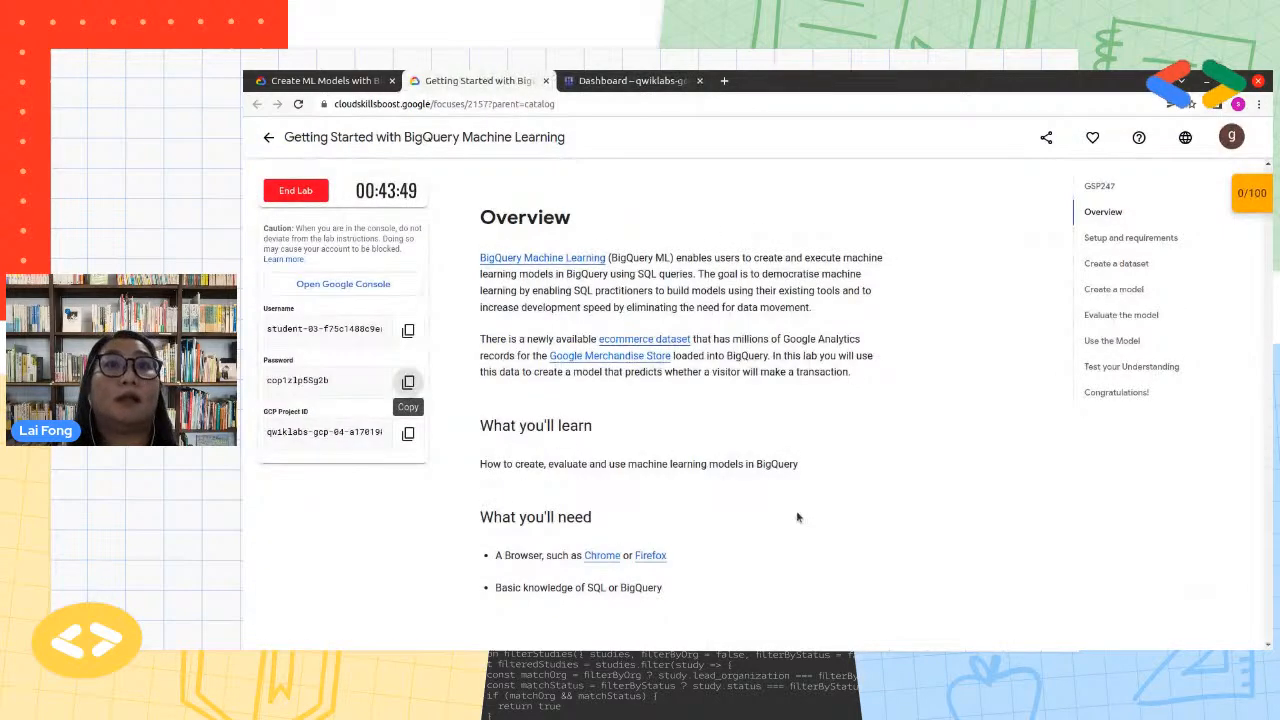
scroll(795, 508, down, 8)
scroll(793, 504, down, 5)
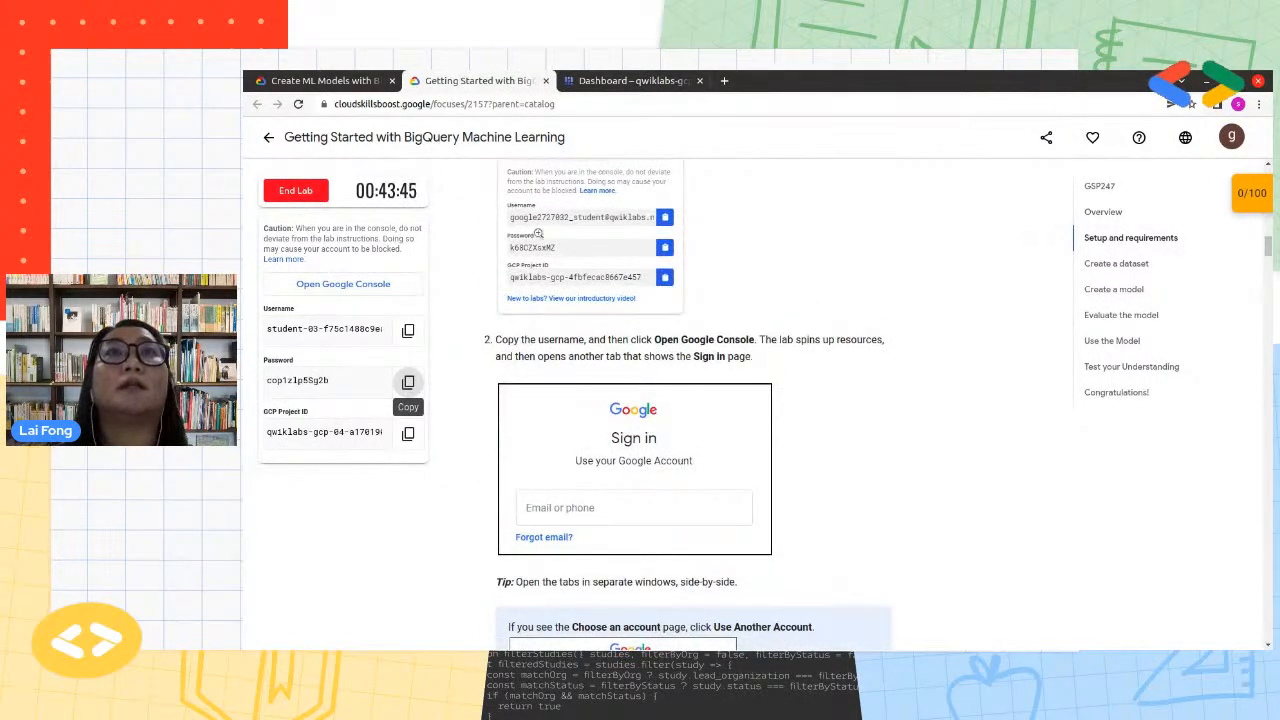
scroll(738, 382, down, 4)
scroll(738, 380, down, 2)
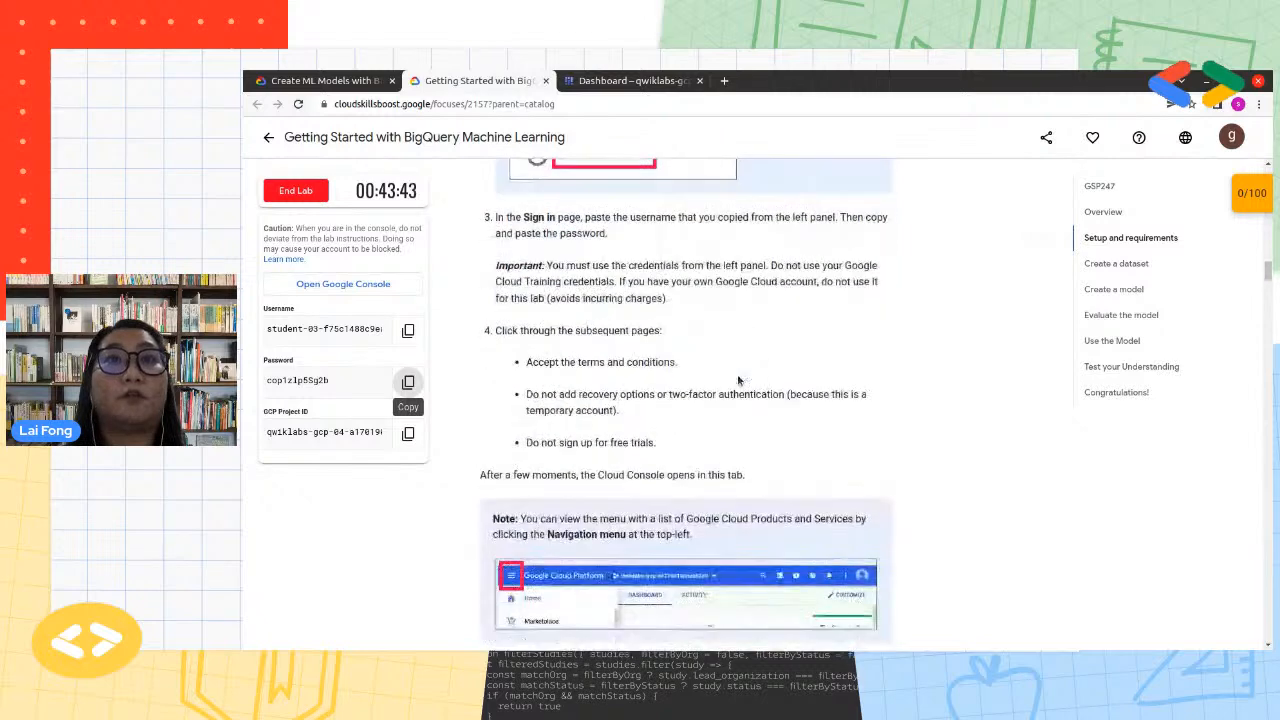
scroll(738, 380, down, 4)
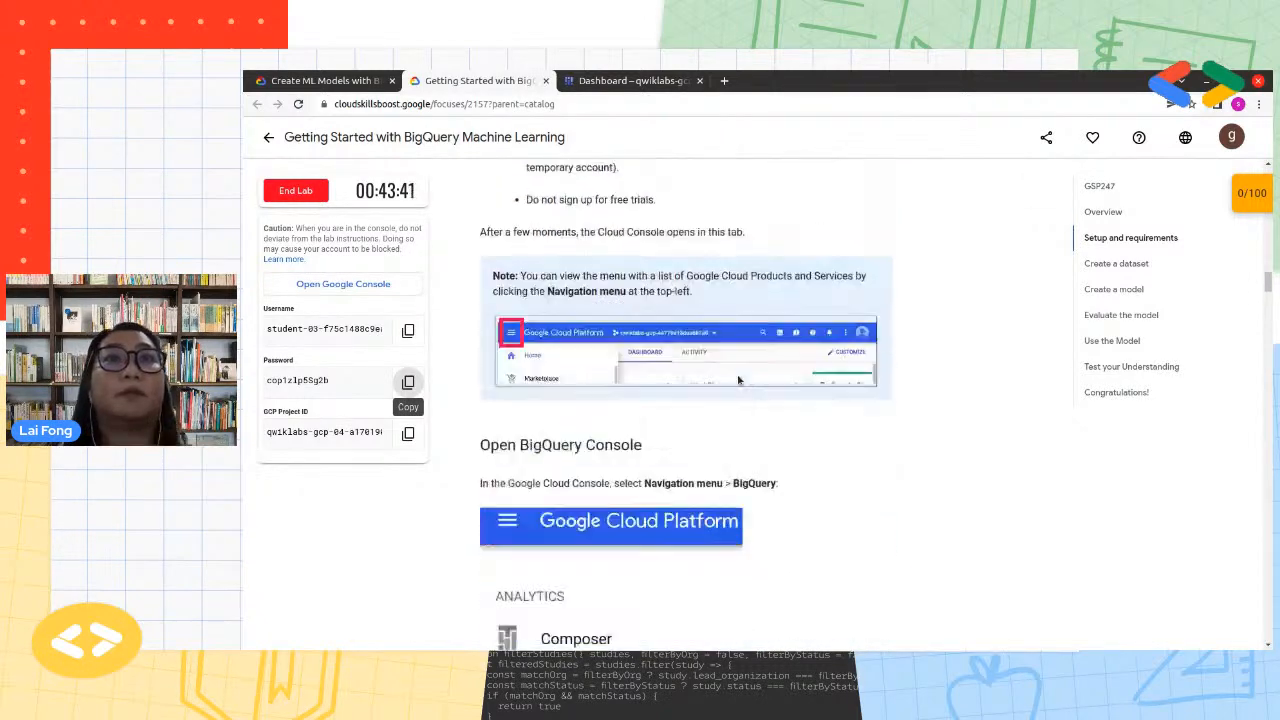
scroll(738, 380, down, 3)
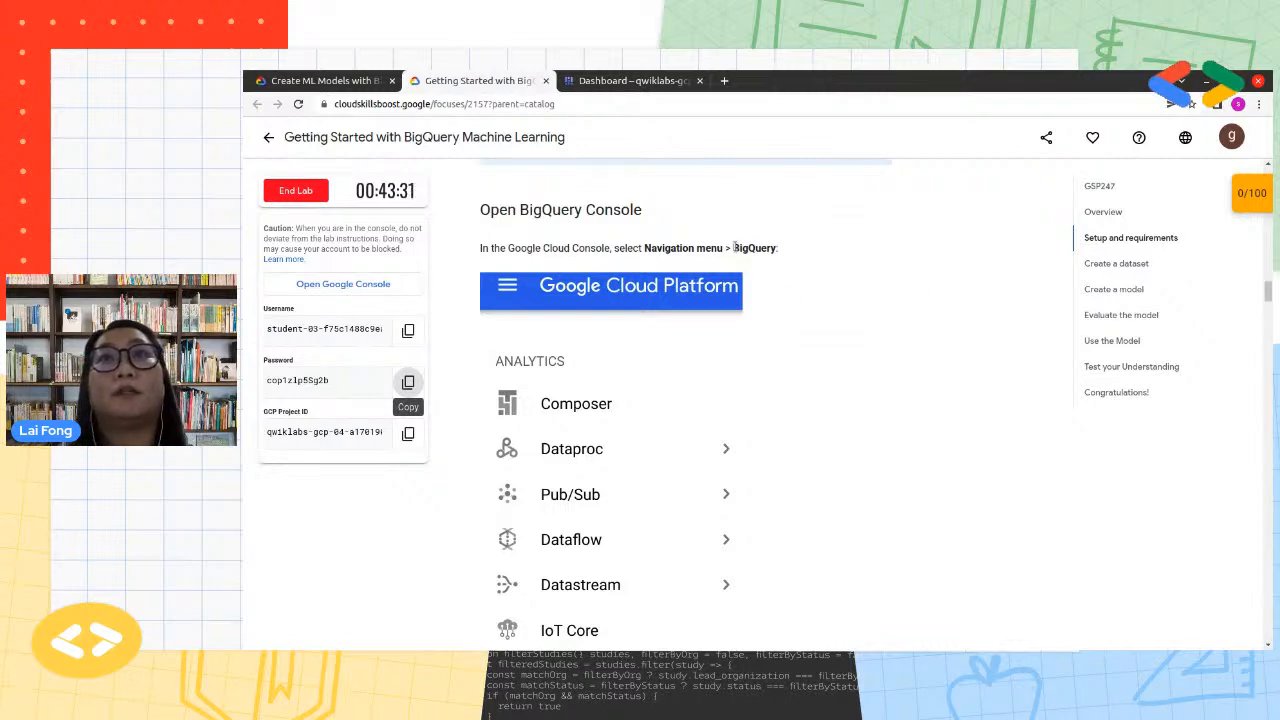
drag(735, 248, 781, 250)
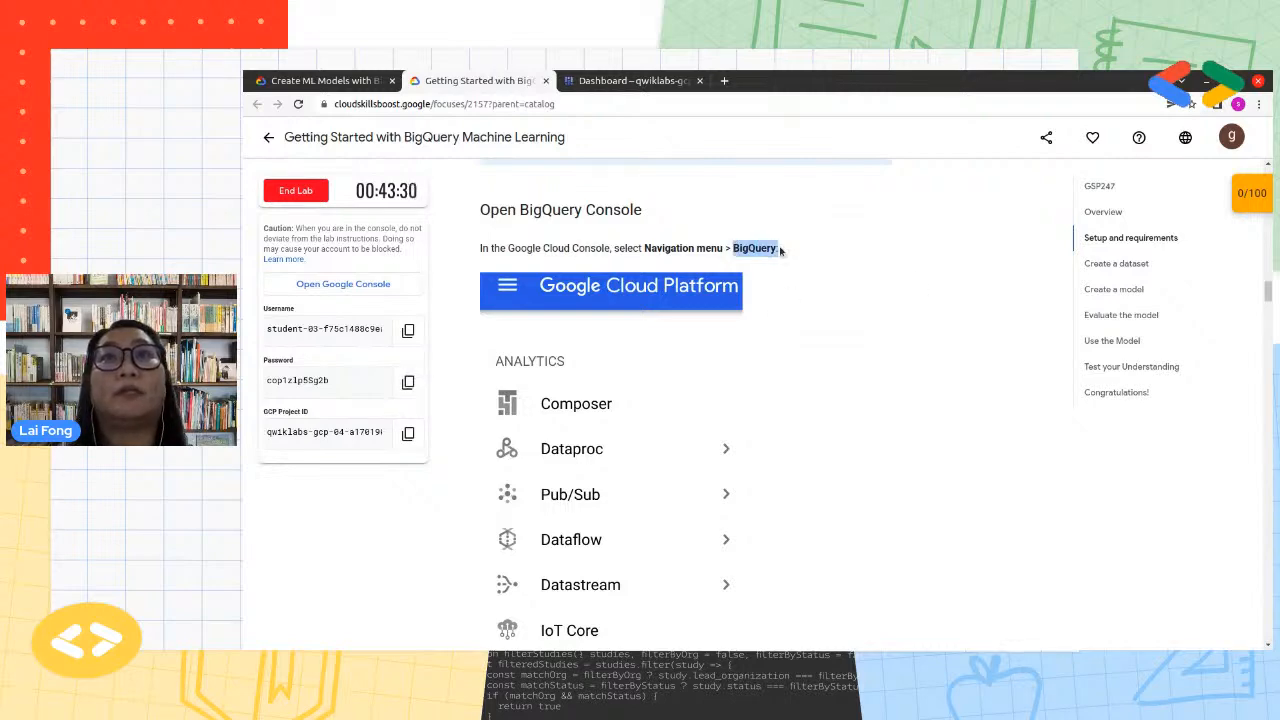
Open BigQuery in the Google Cloud console and dismiss the saved queries callout and the welcome message
click(663, 80)
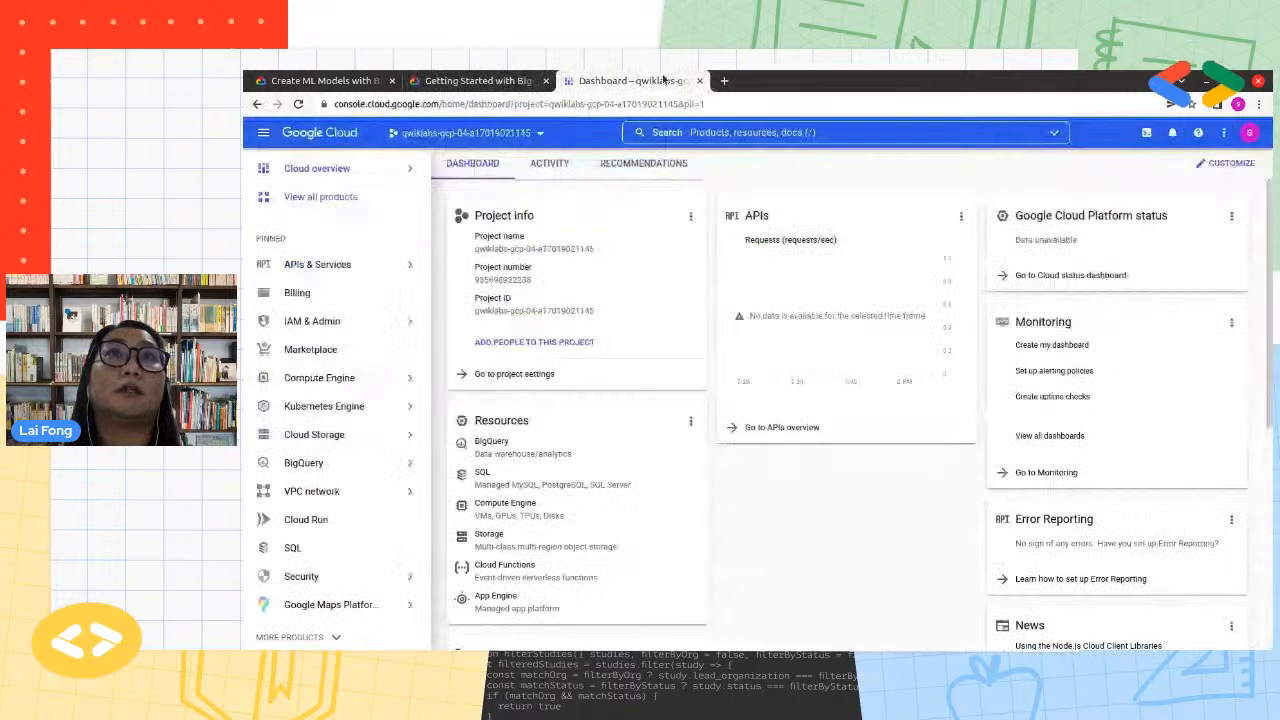
click(263, 133)
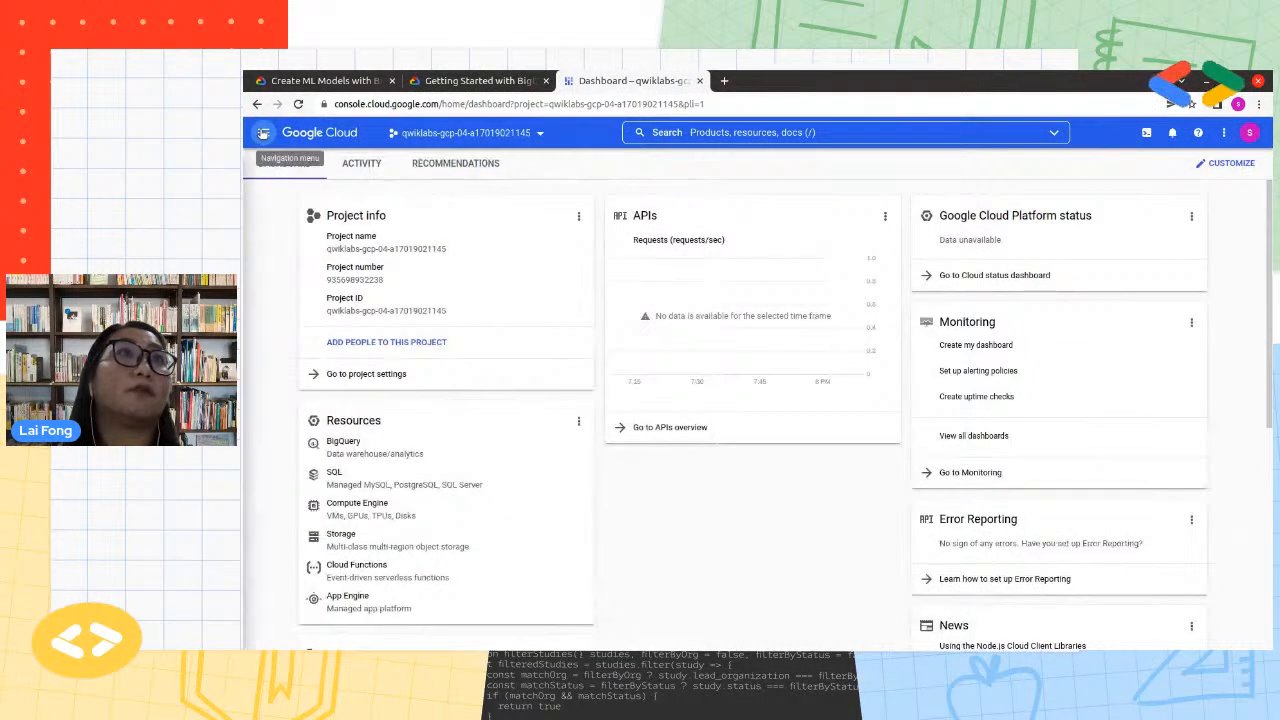
click(263, 133)
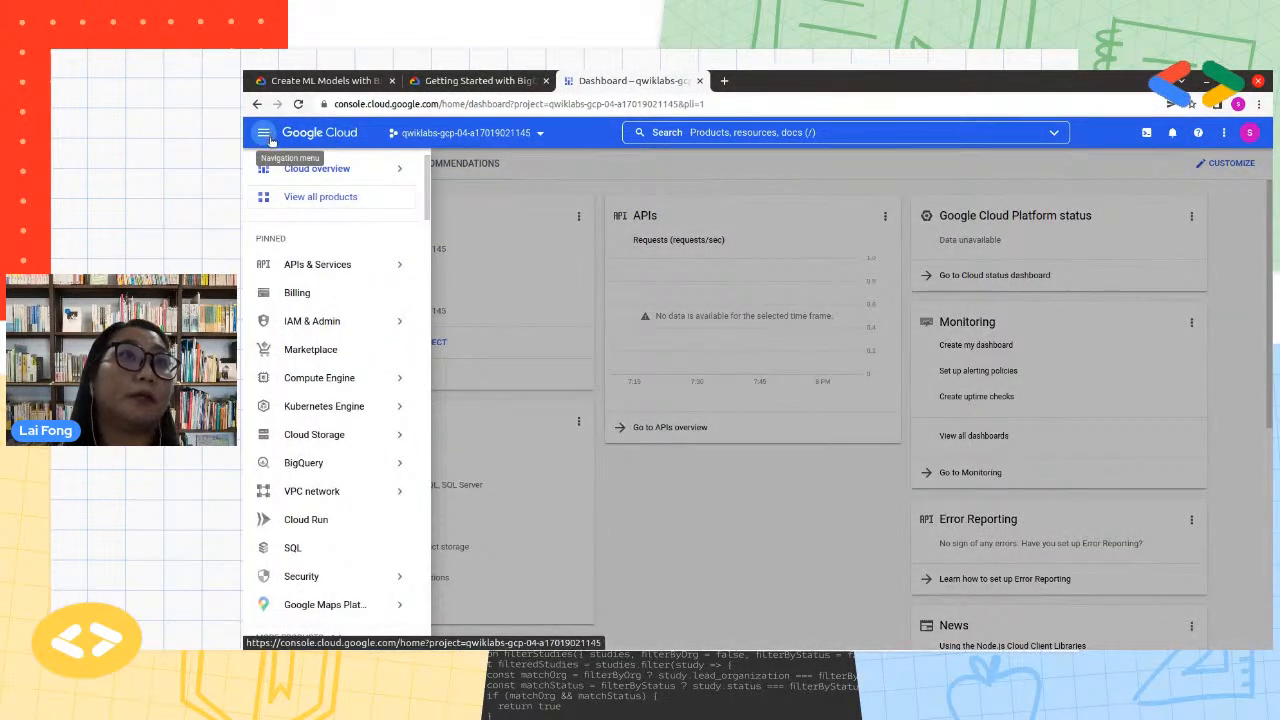
click(341, 464)
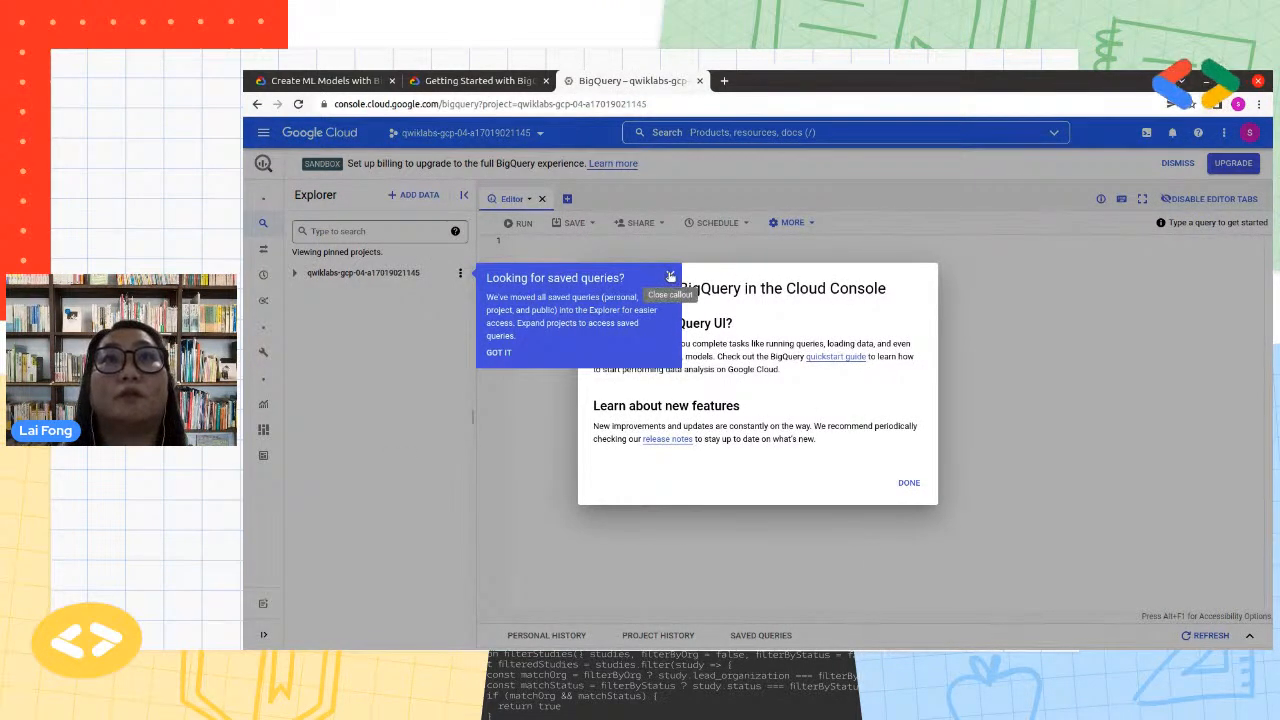
click(670, 276)
click(909, 484)
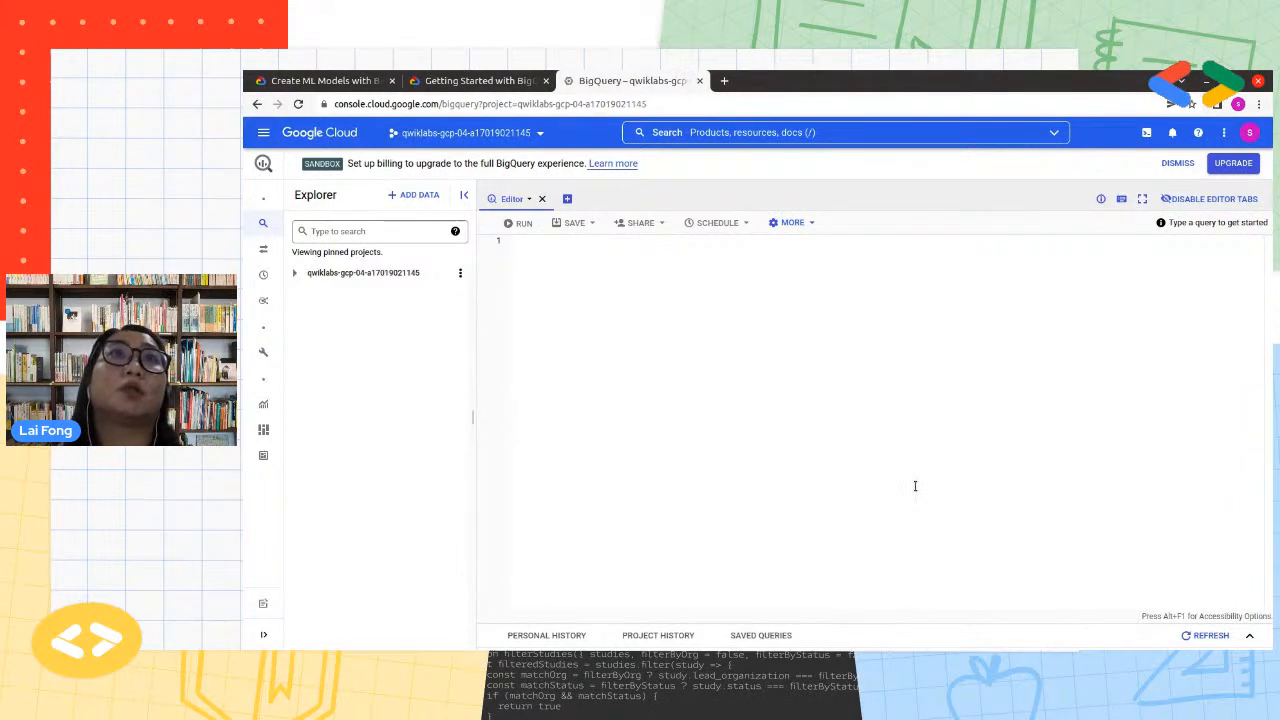
Return to the lab page and read the rest of the BigQuery console section and the Create a dataset instructions
key(ctrl+shift+Tab)
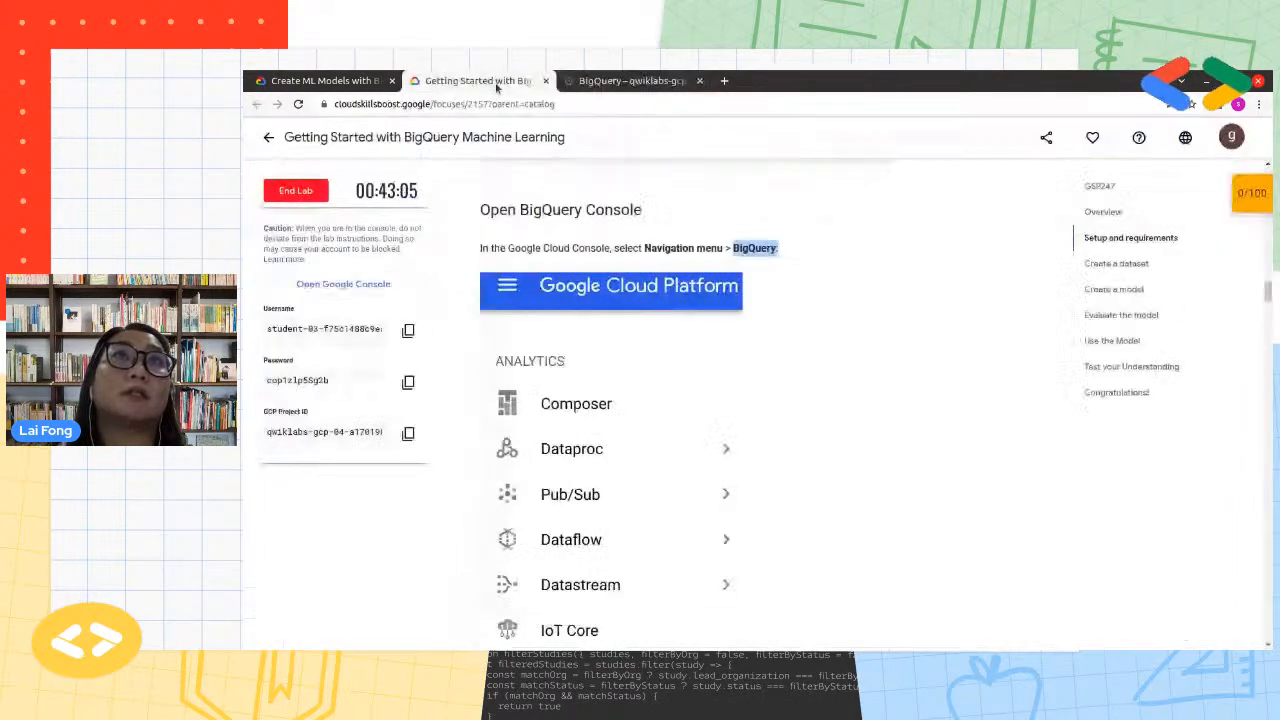
scroll(894, 585, down, 3)
scroll(894, 579, down, 3)
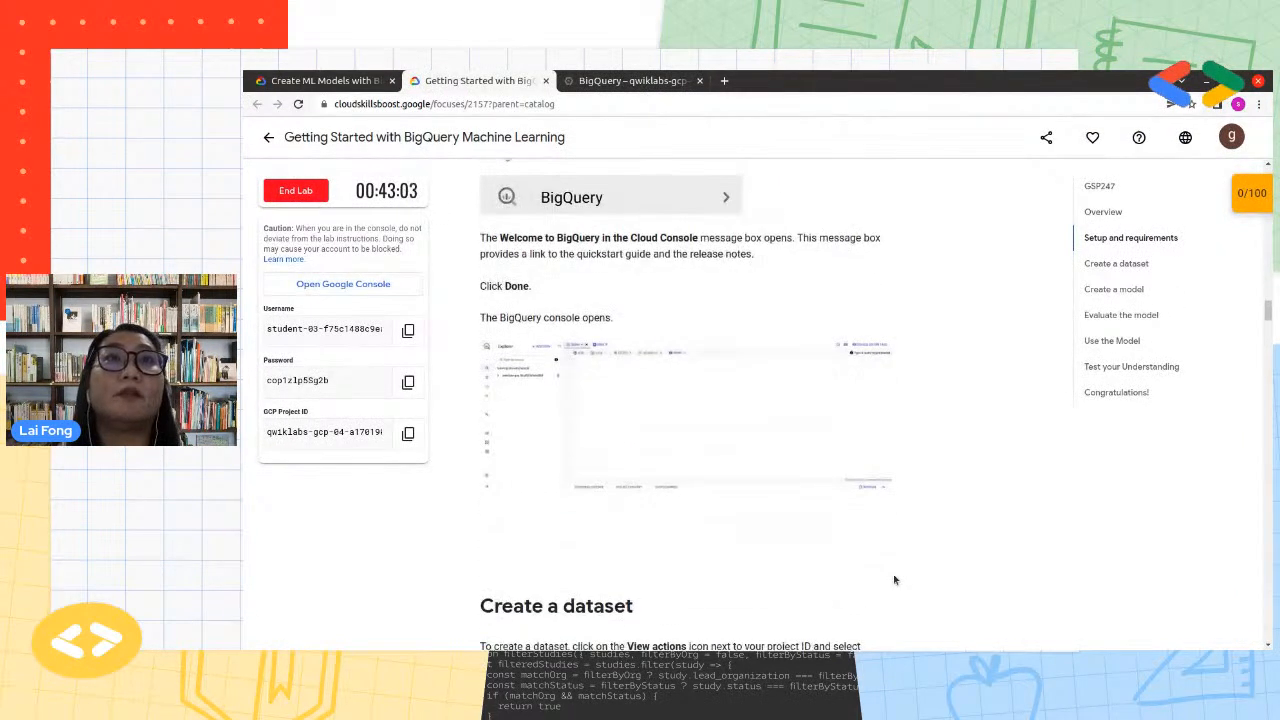
scroll(894, 579, down, 1)
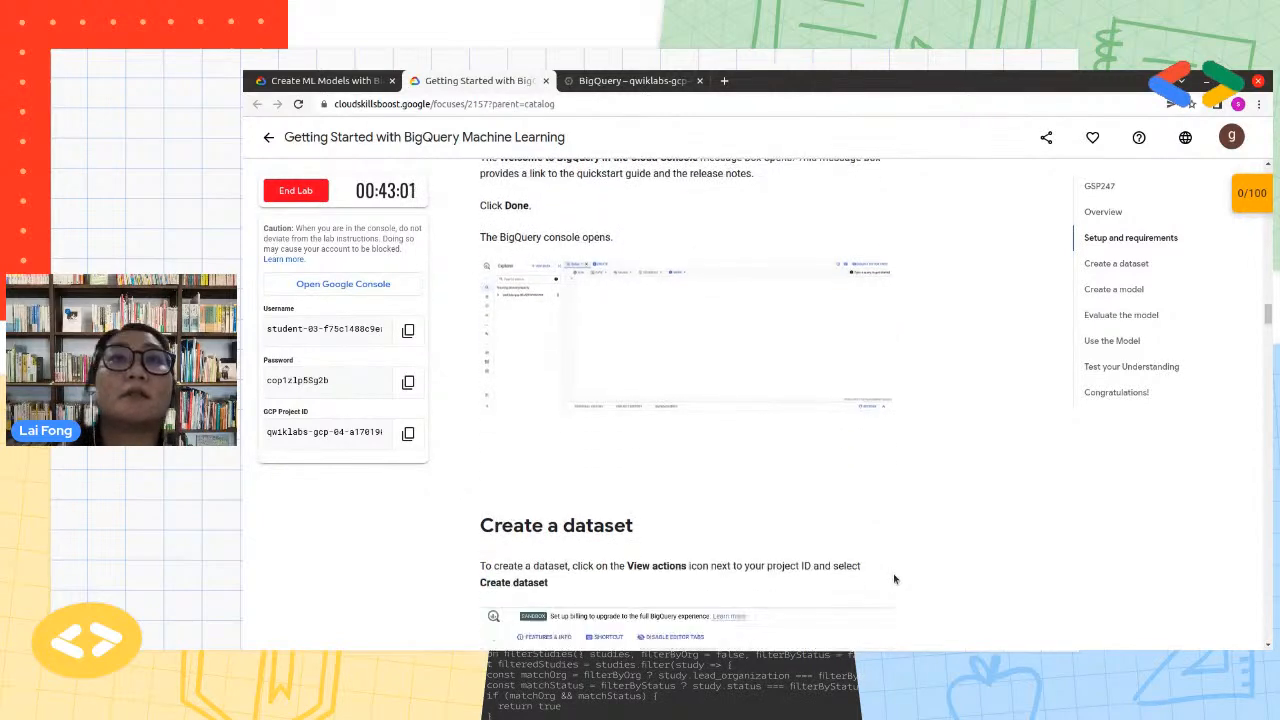
scroll(894, 579, down, 1)
scroll(894, 579, down, 2)
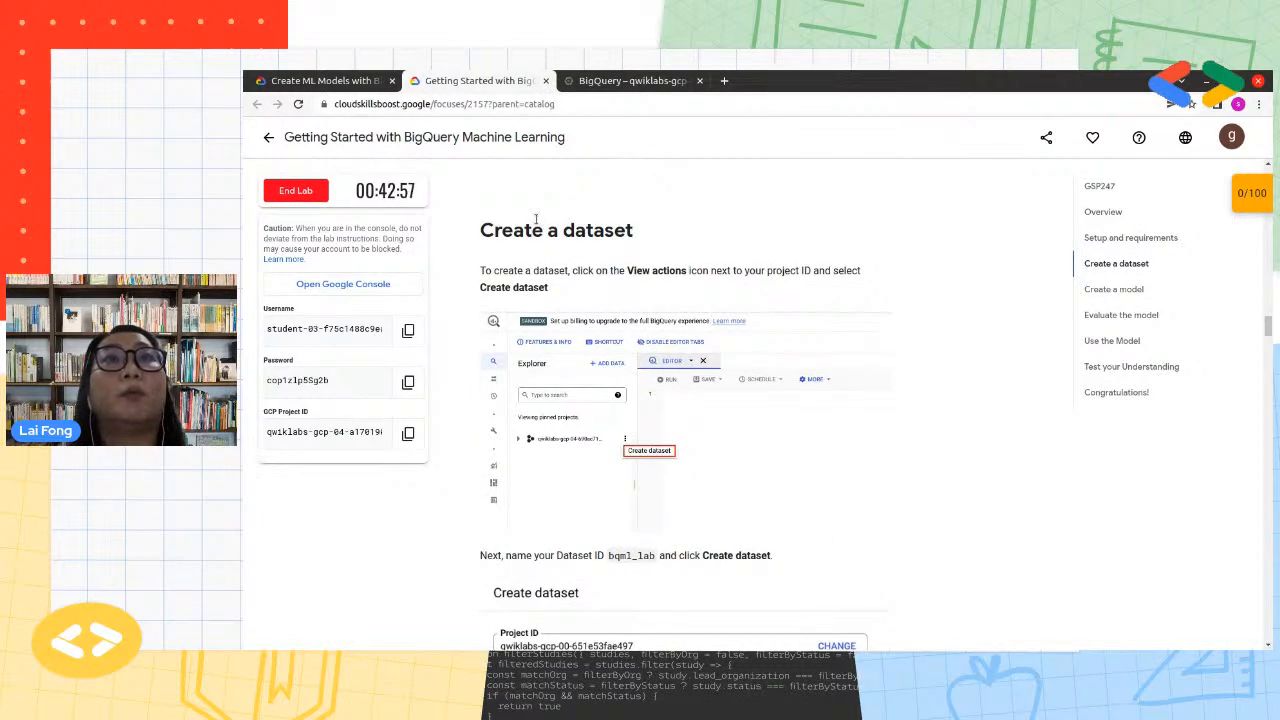
scroll(642, 252, down, 1)
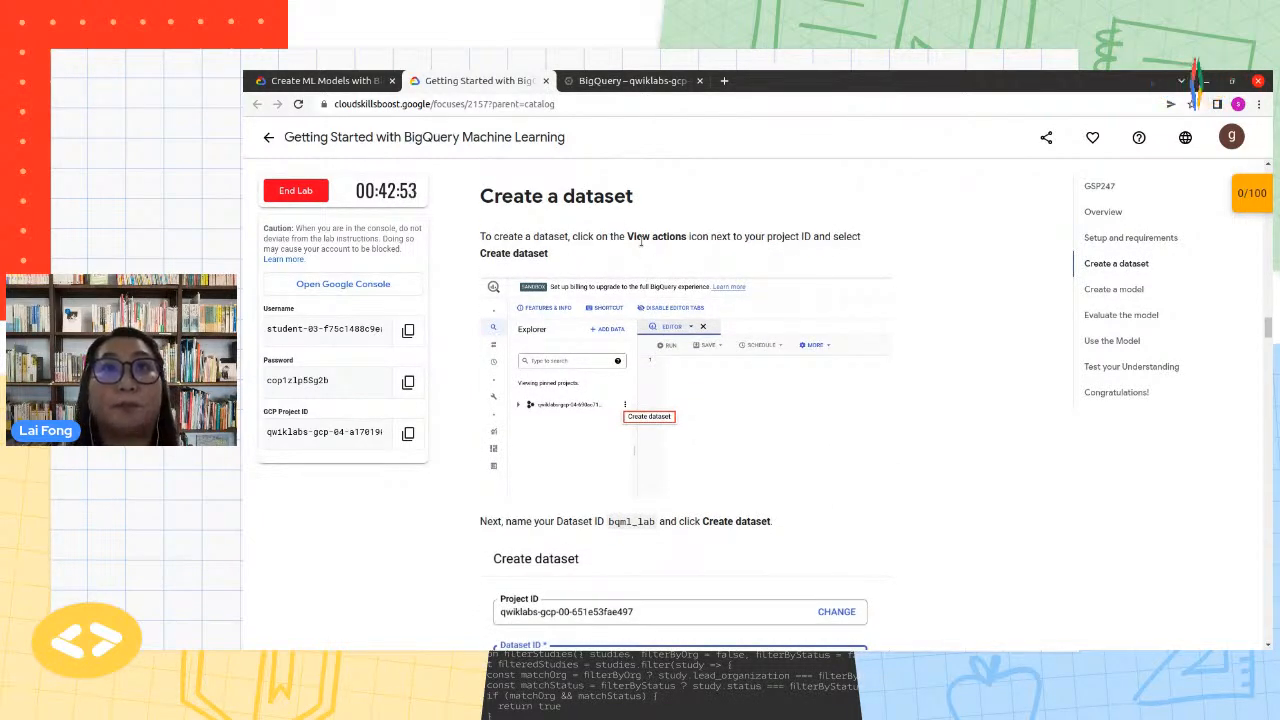
Switch back to BigQuery and pin the project bigquery-public-data to the Explorer by entering its name
click(645, 83)
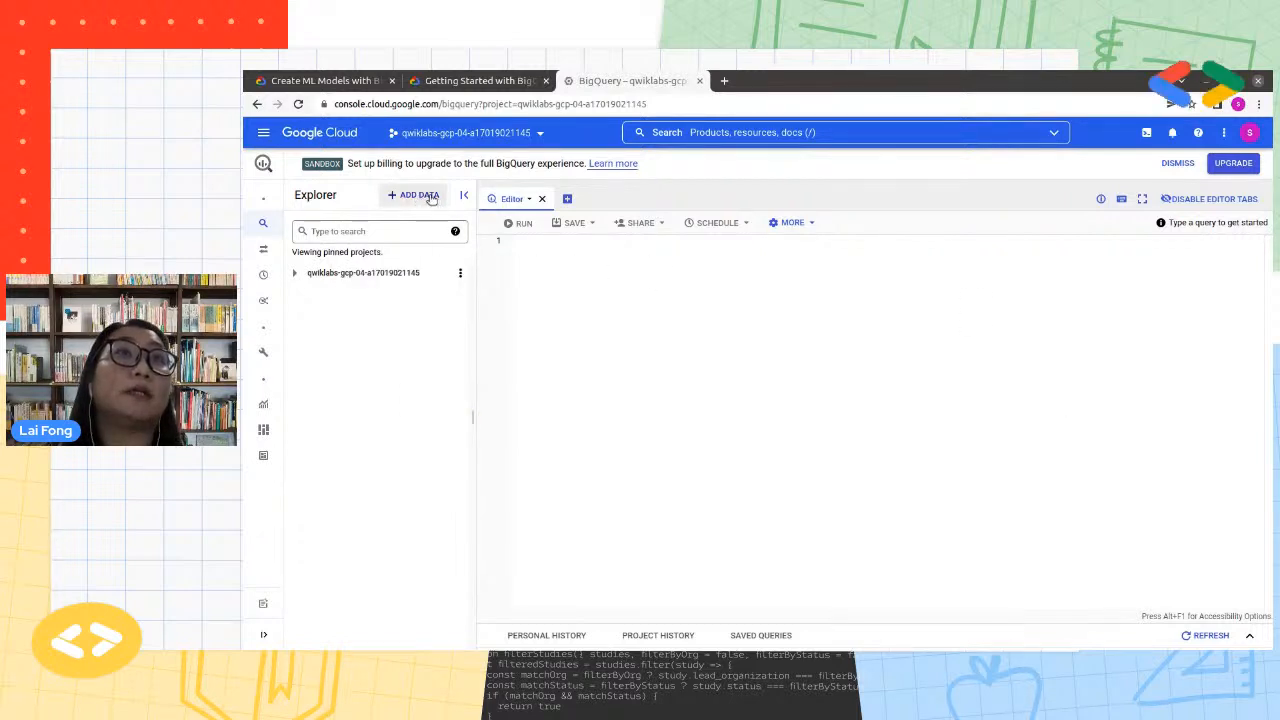
click(433, 197)
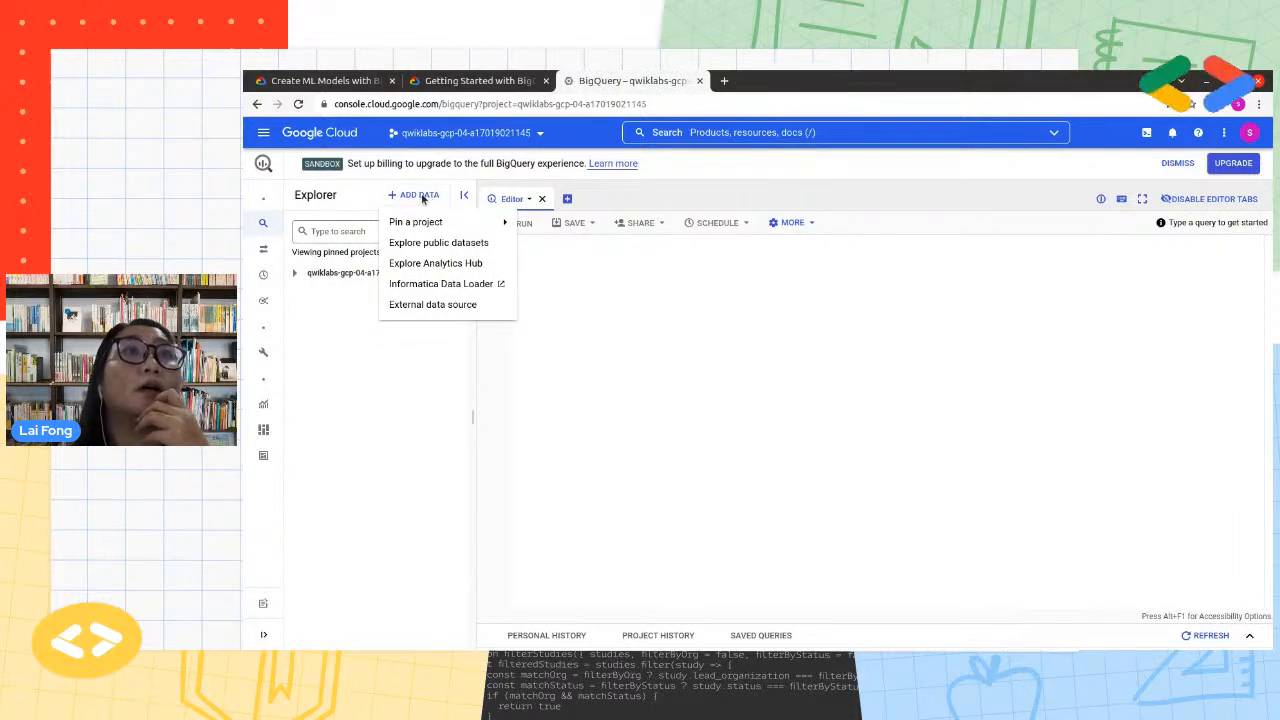
mouse_move(436, 228)
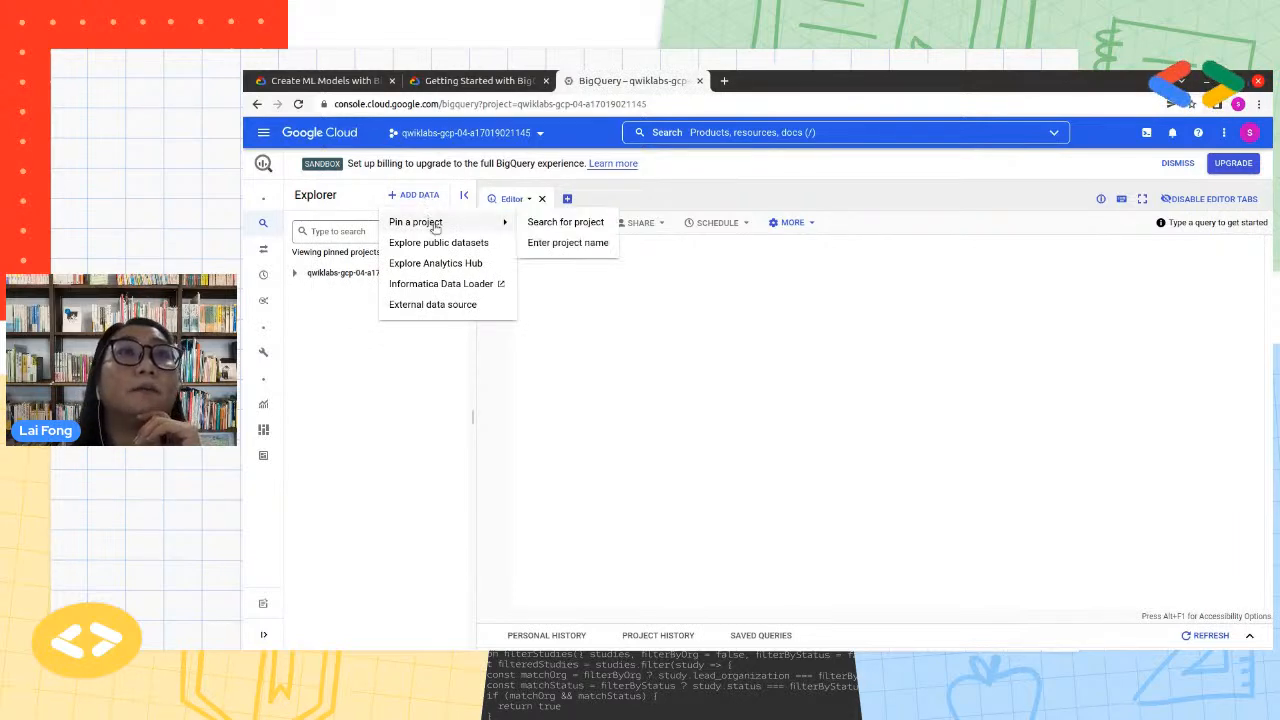
click(617, 242)
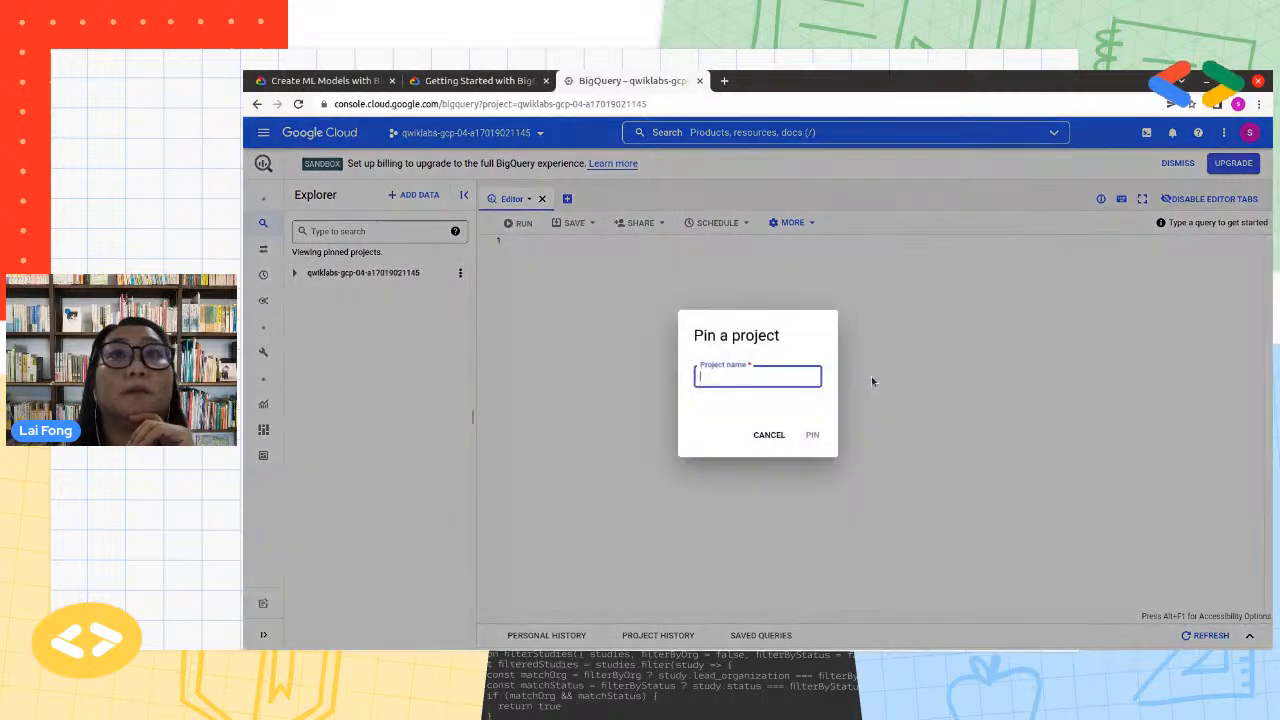
click(786, 379)
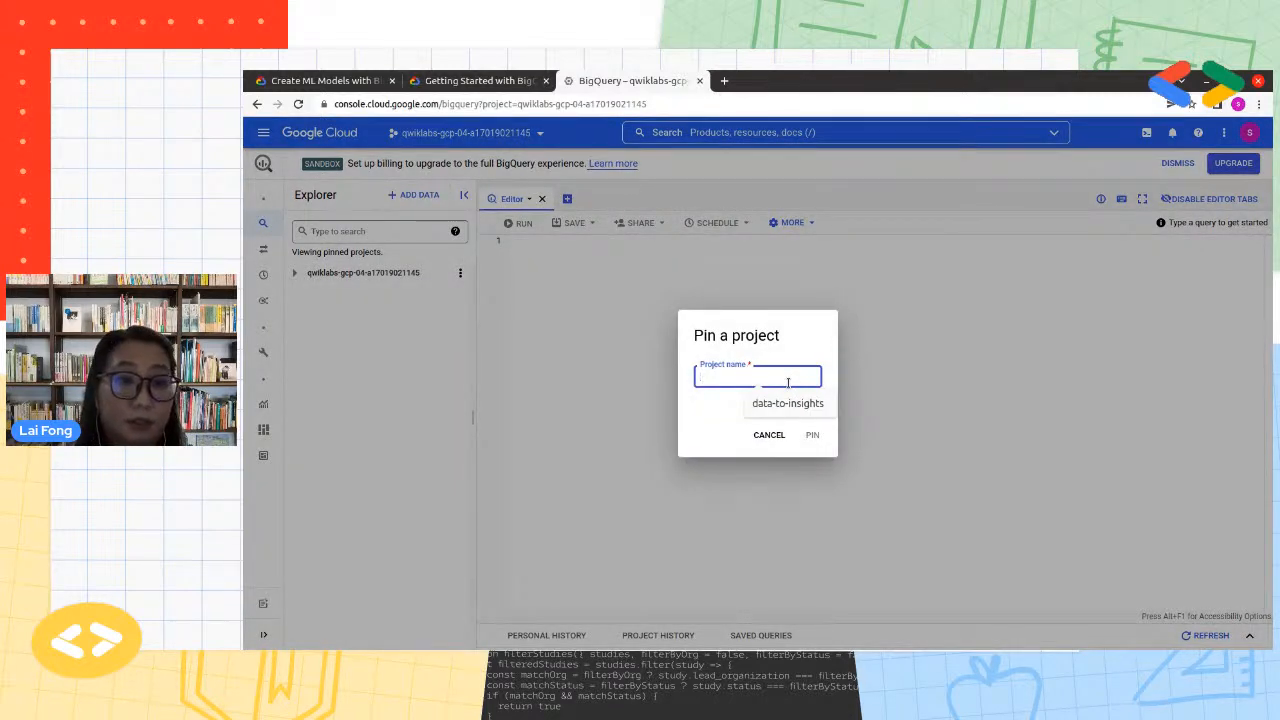
text(bigquery-public)
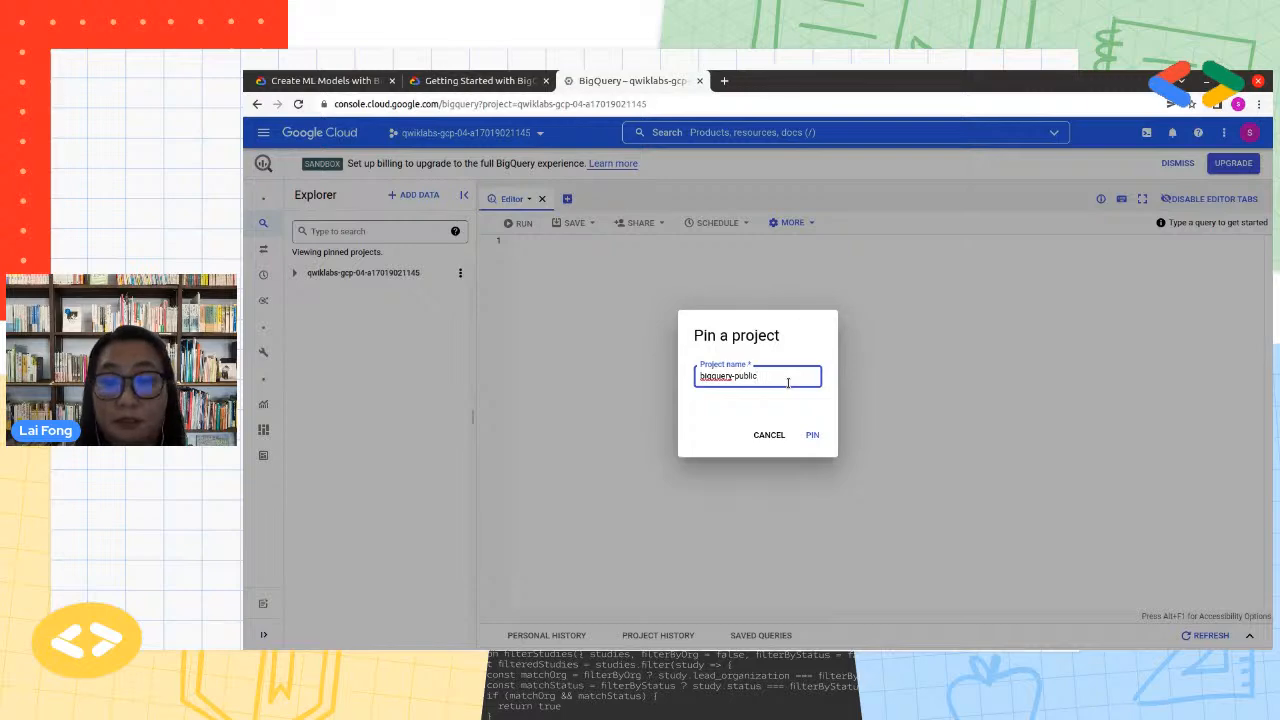
text(-data)
click(812, 434)
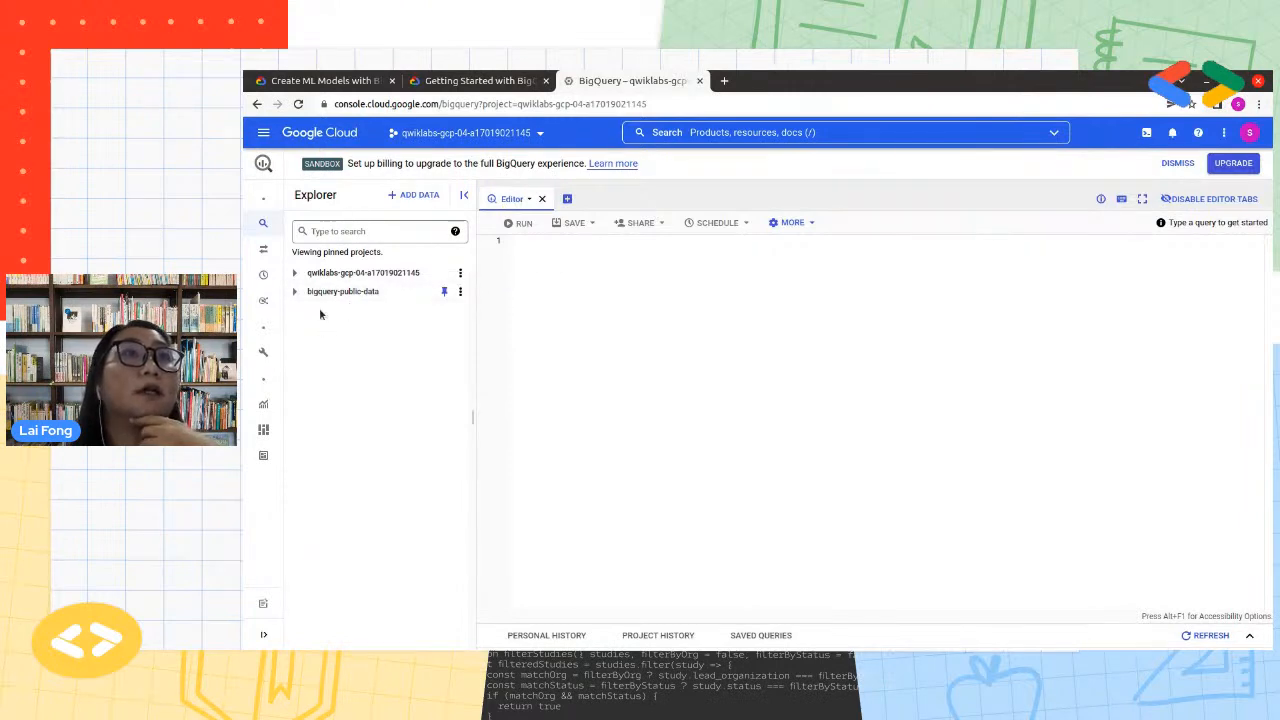
Search bigquery-public-data for google_analytic and open the ga_sessions_ tables of the google_analytics_sample dataset
click(295, 292)
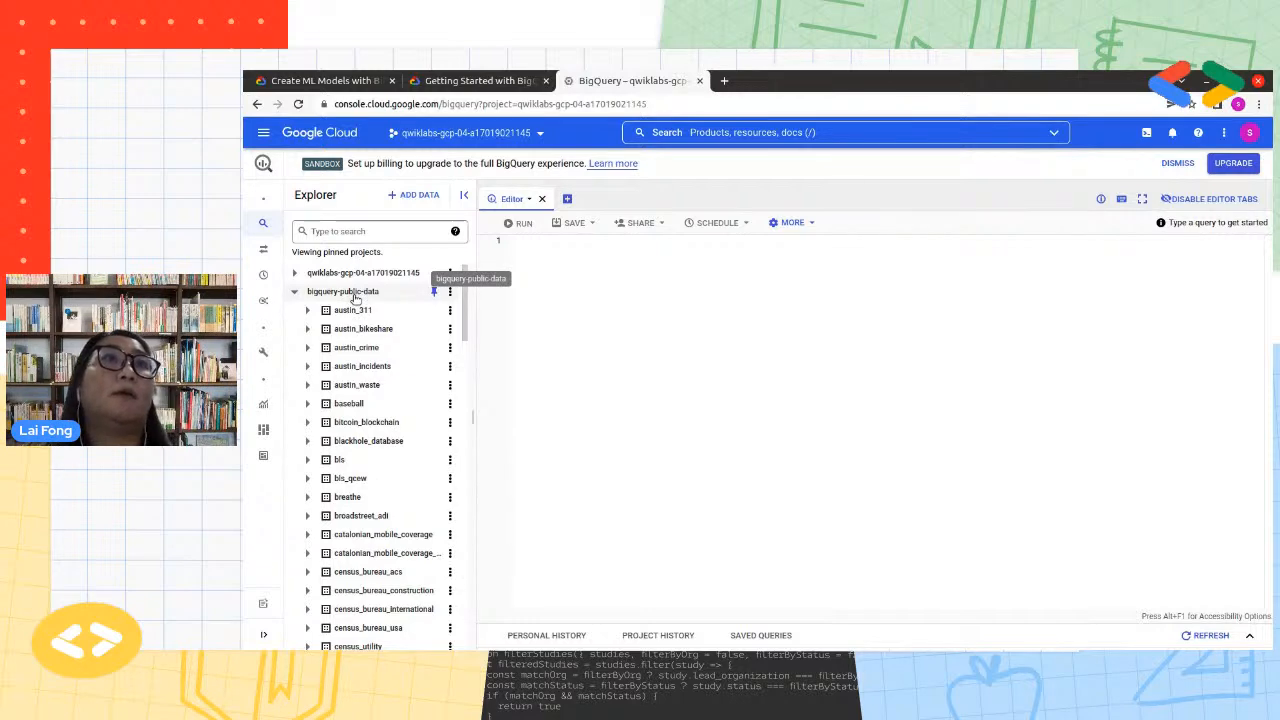
click(345, 231)
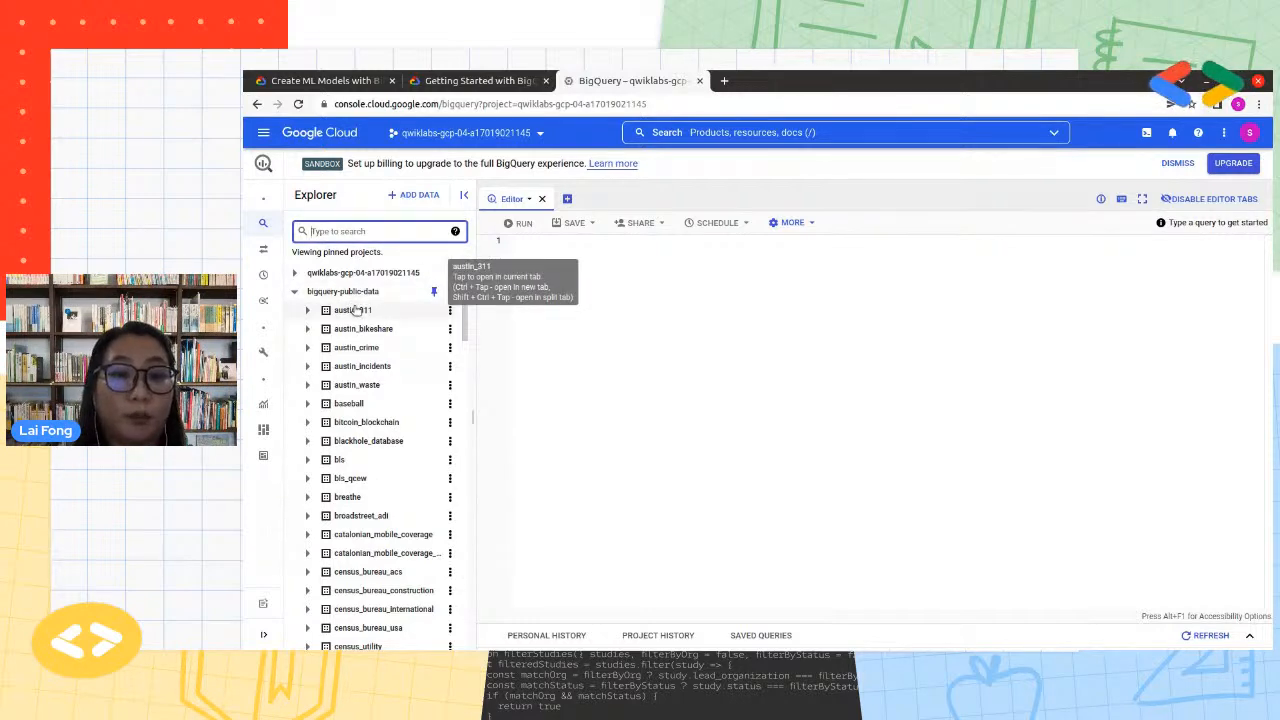
text(google_analytic)
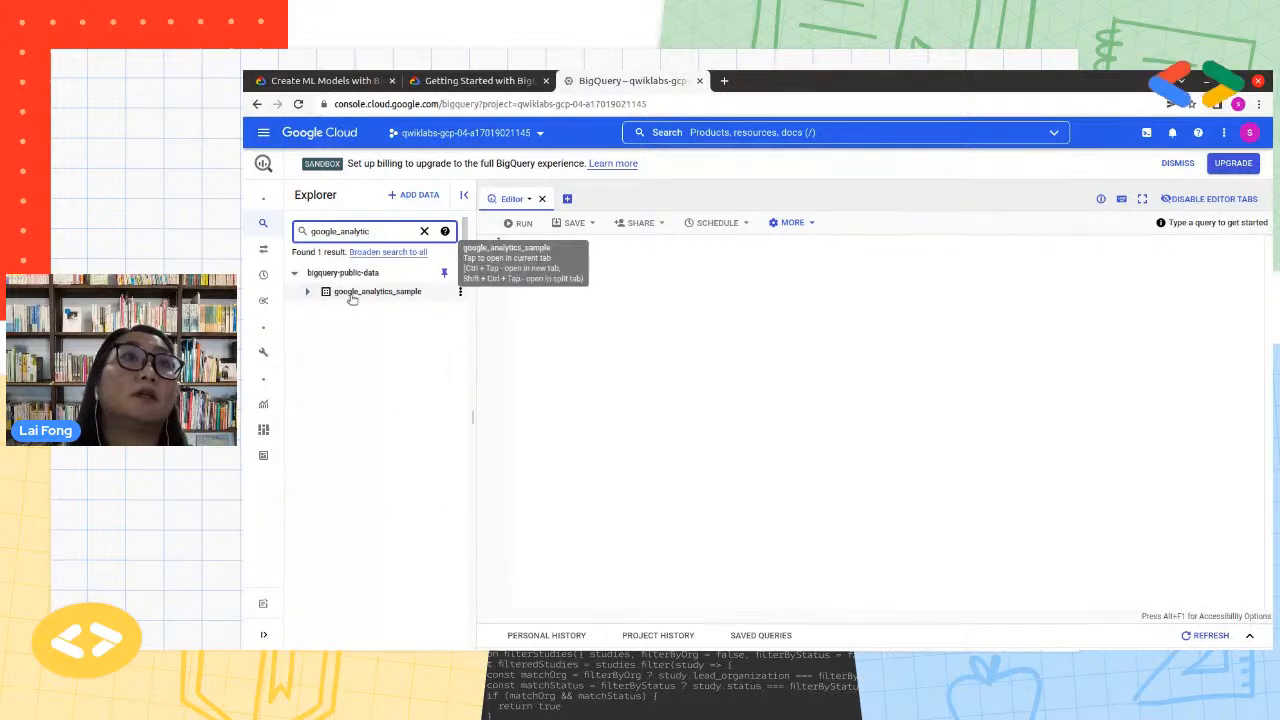
click(352, 295)
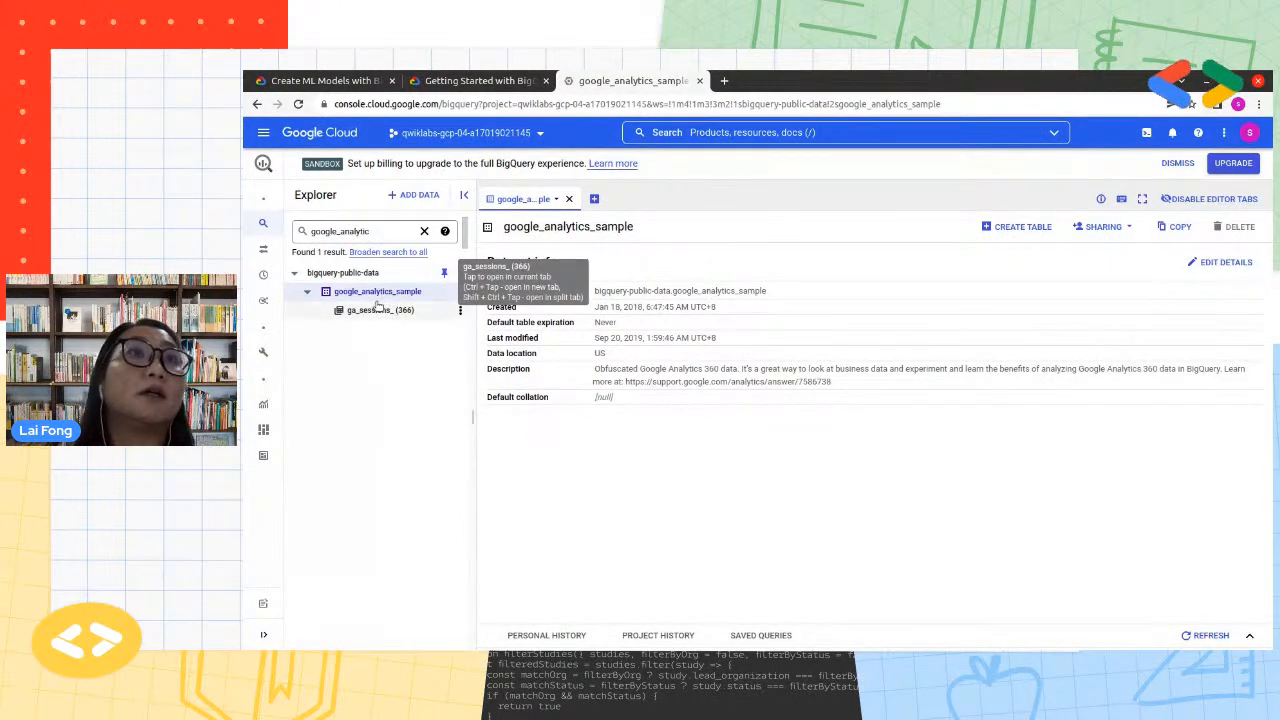
click(380, 310)
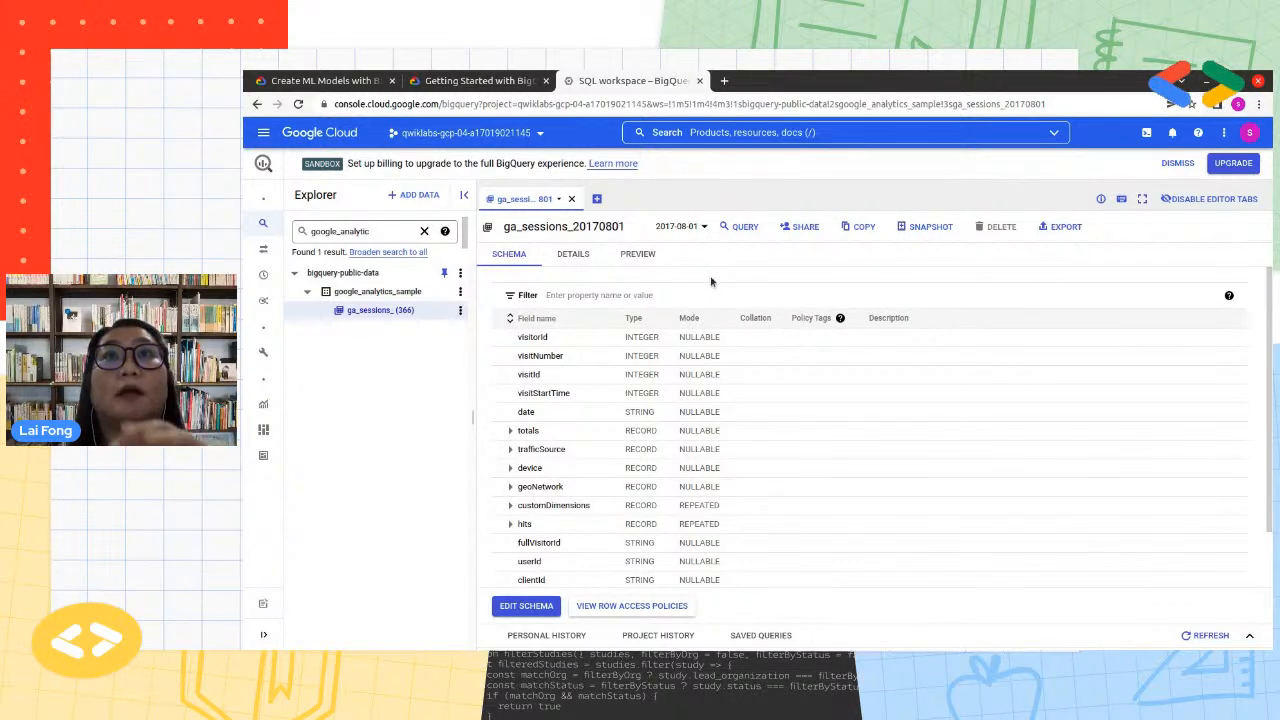
Examine the range of daily ga_sessions_ table dates available for 2016 and 2017, keeping the current table open
click(700, 227)
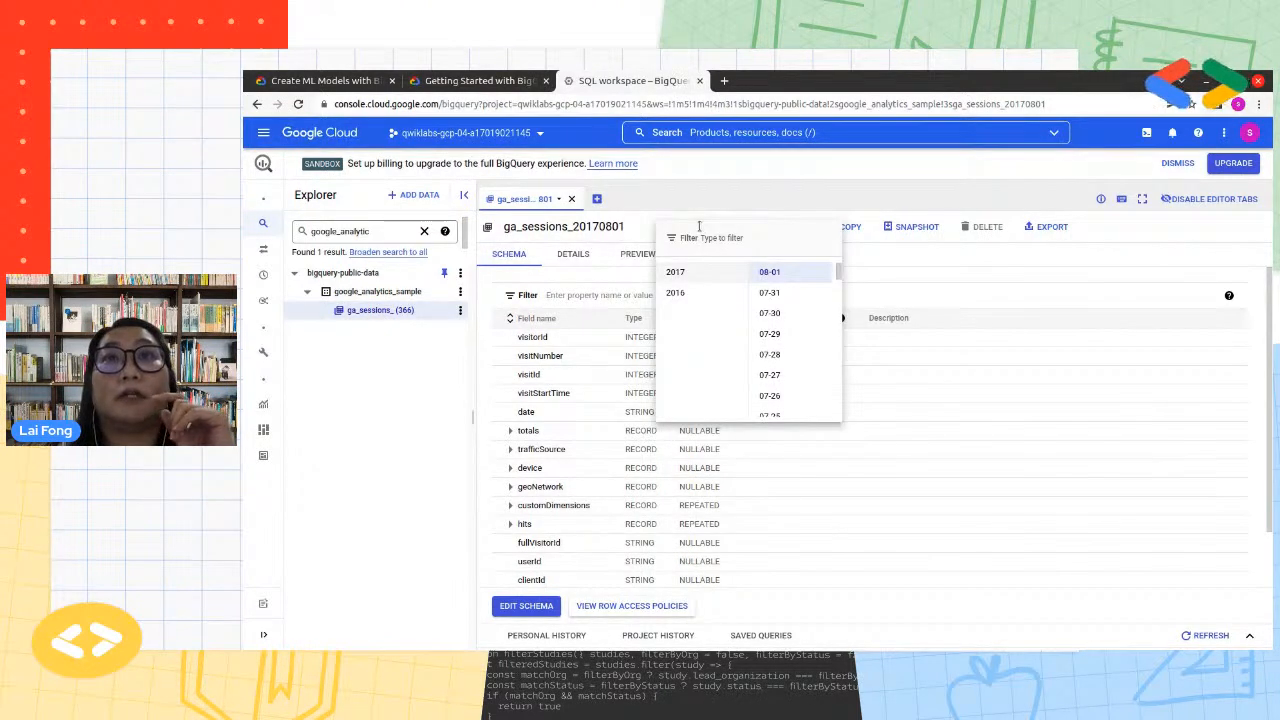
click(679, 293)
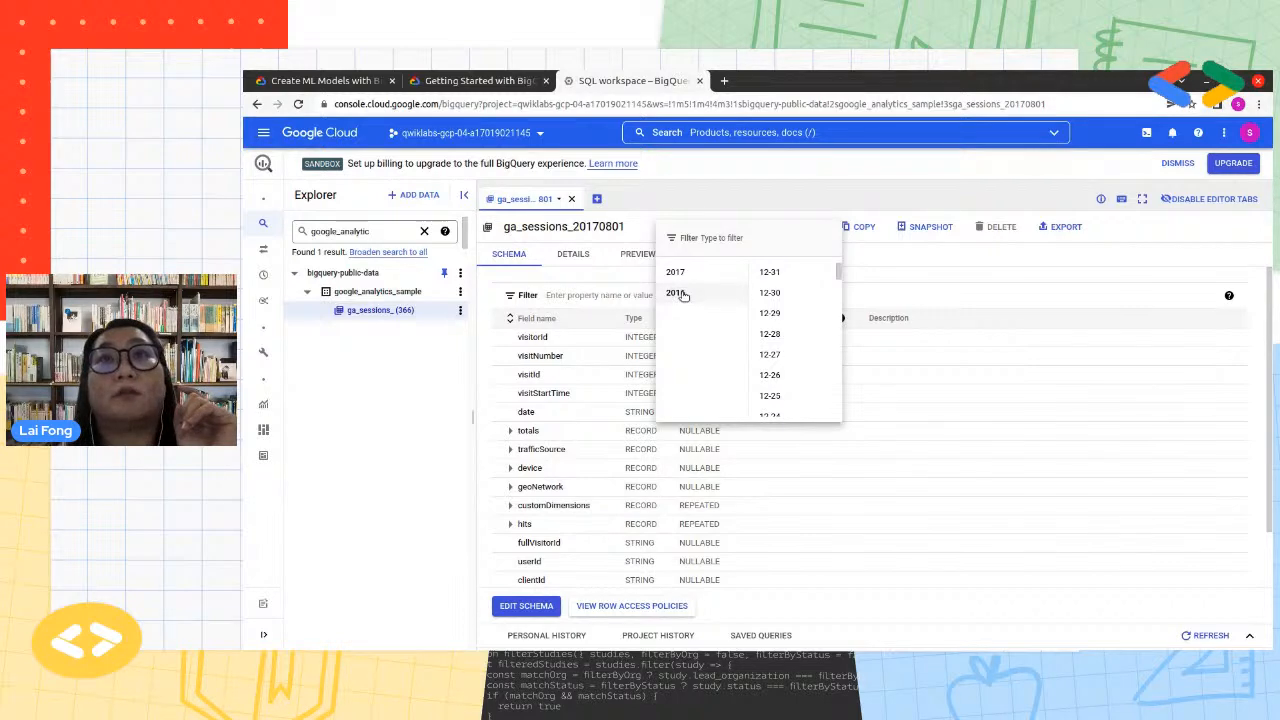
drag(839, 274, 833, 415)
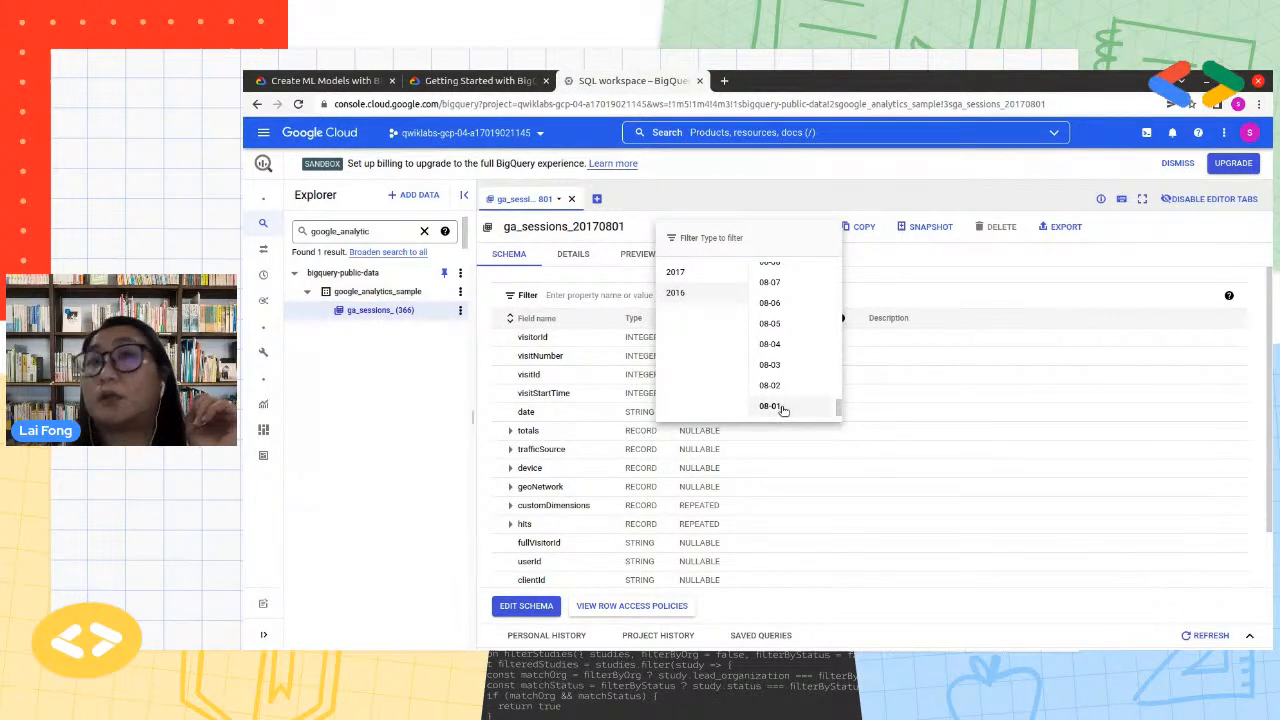
click(672, 273)
scroll(787, 325, down, 15)
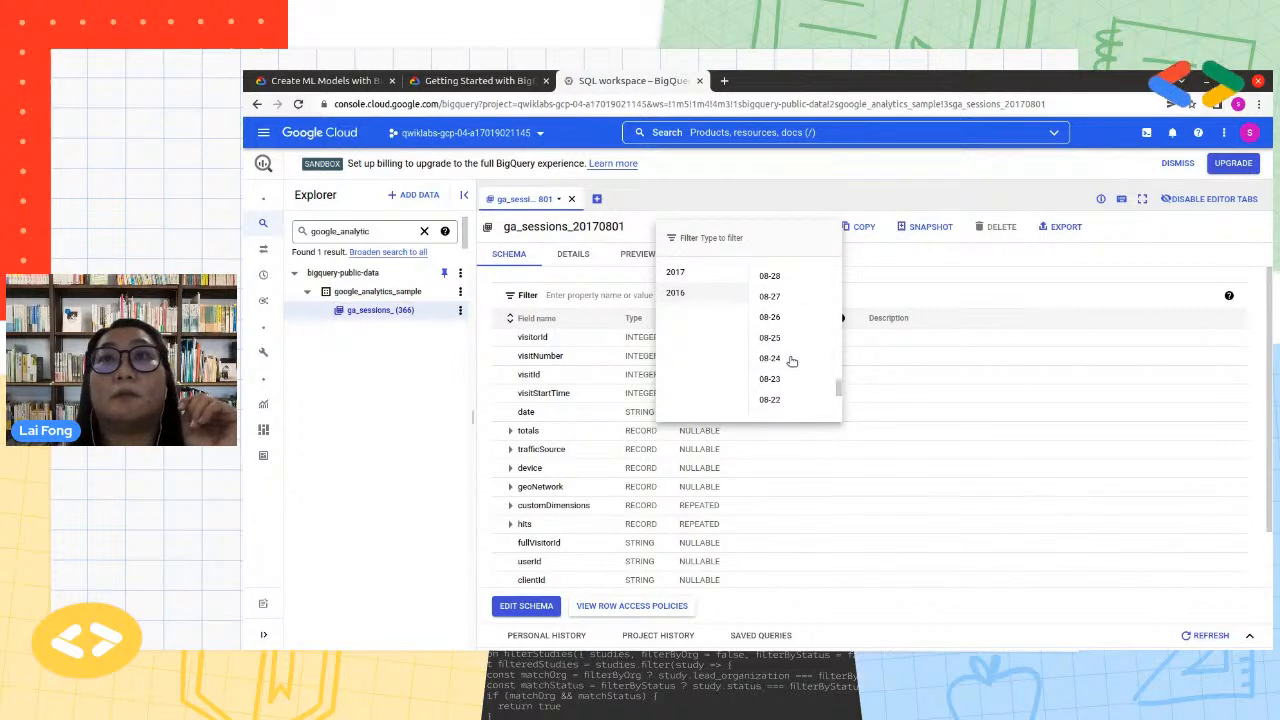
scroll(834, 274, up, 5)
click(676, 272)
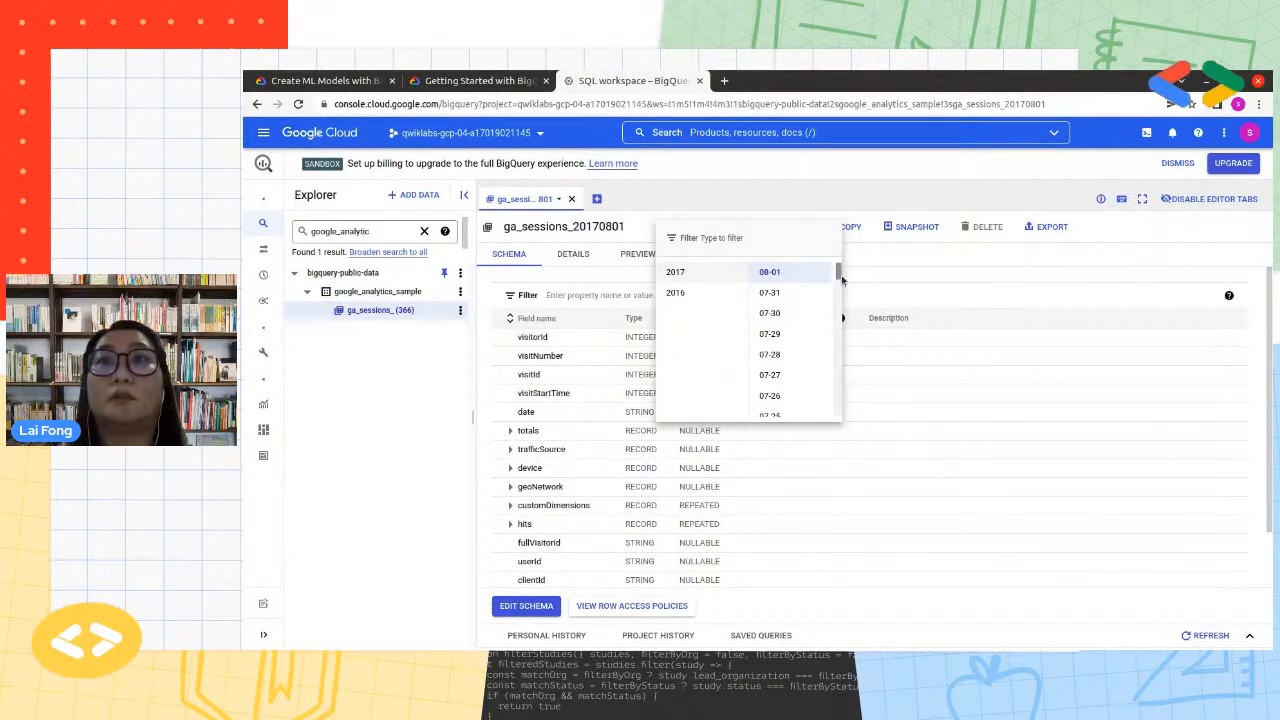
drag(838, 277, 849, 411)
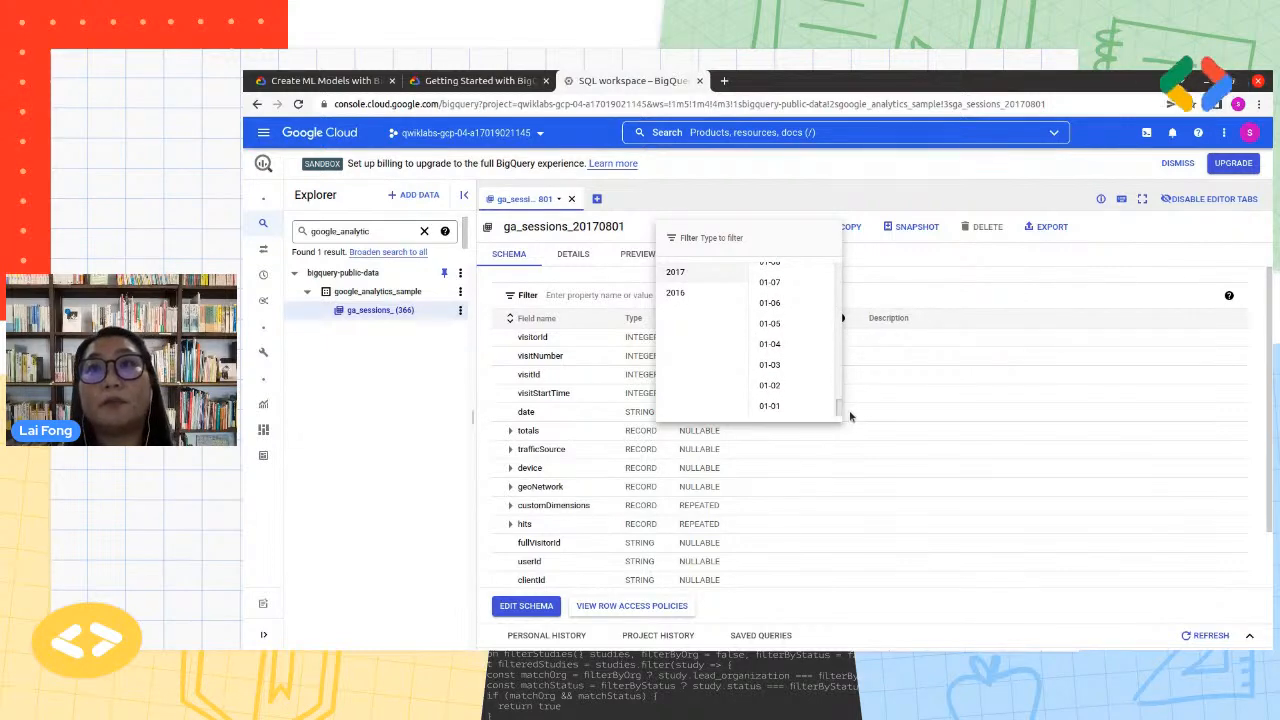
click(686, 294)
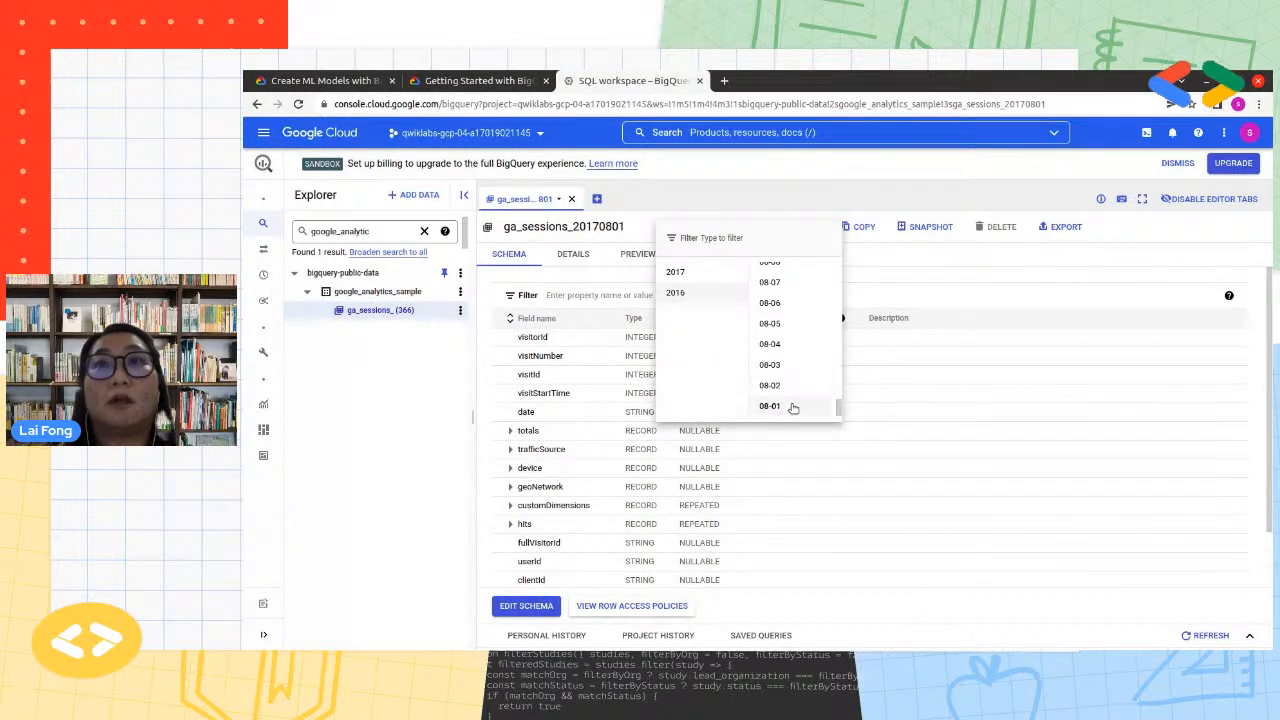
click(677, 273)
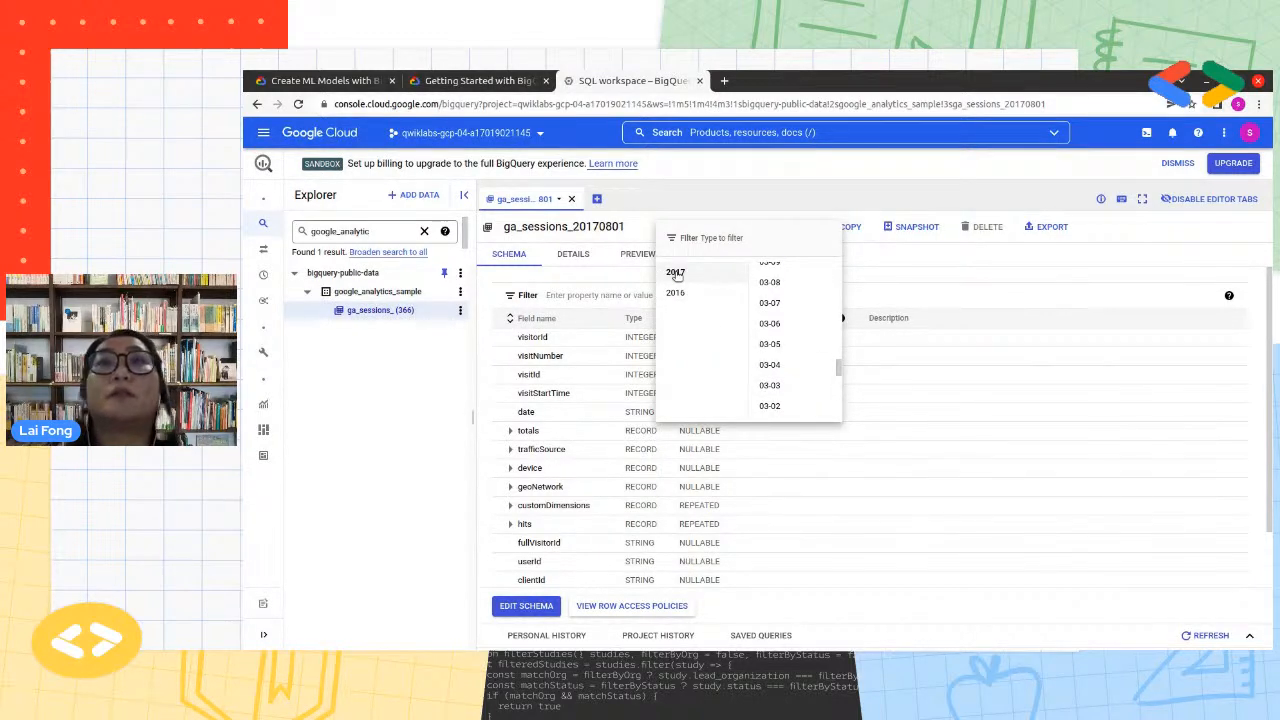
click(695, 203)
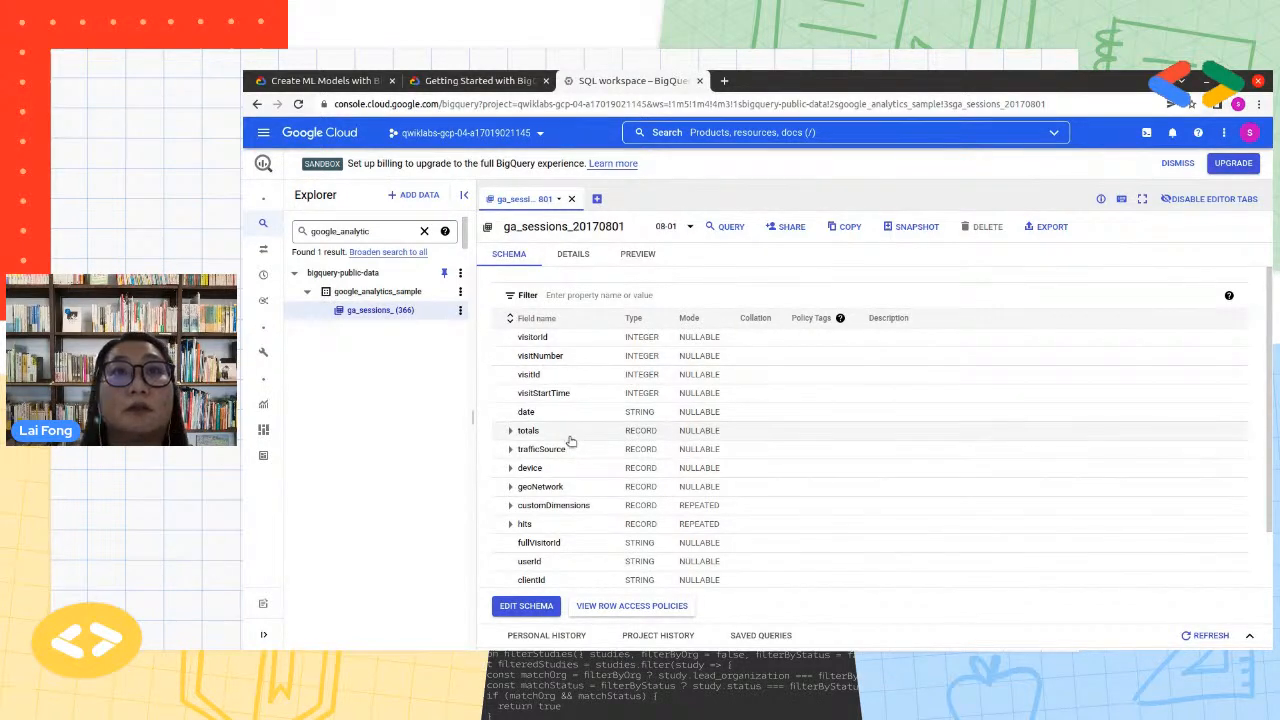
Expand the totals and trafficSource records in the ga_sessions_20170801 schema and examine their nested fields
scroll(571, 441, down, 1)
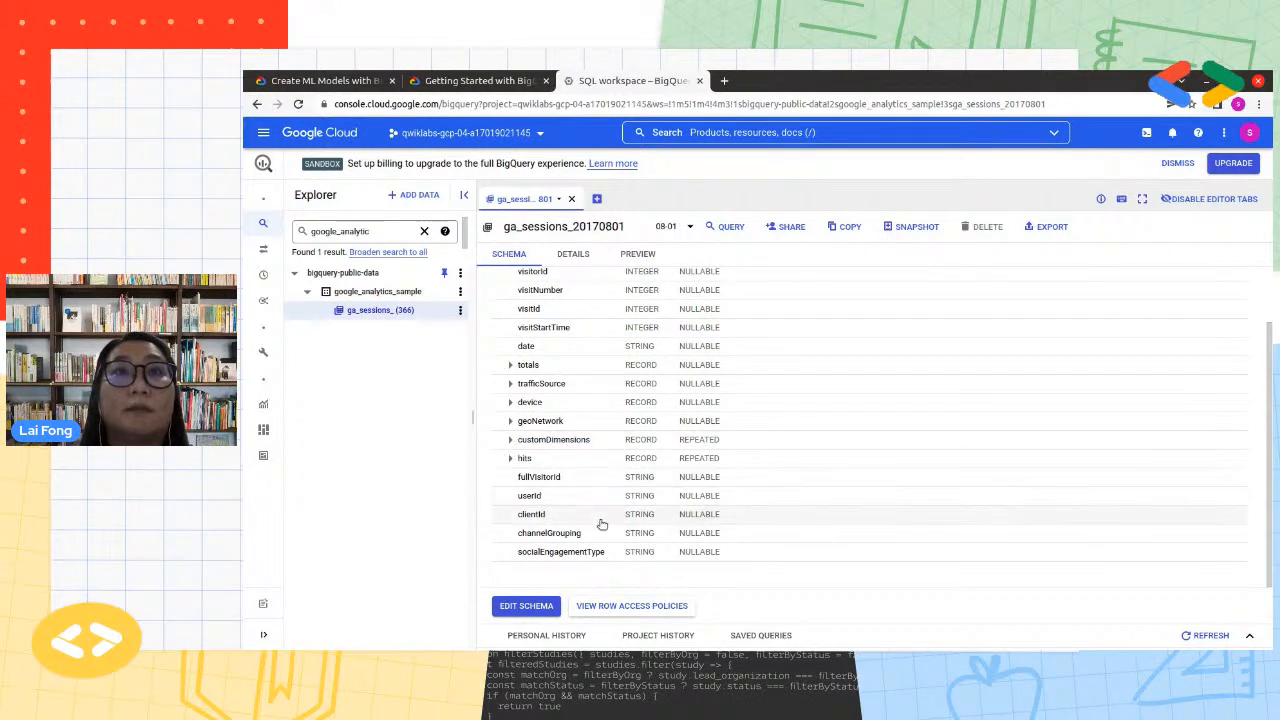
click(510, 365)
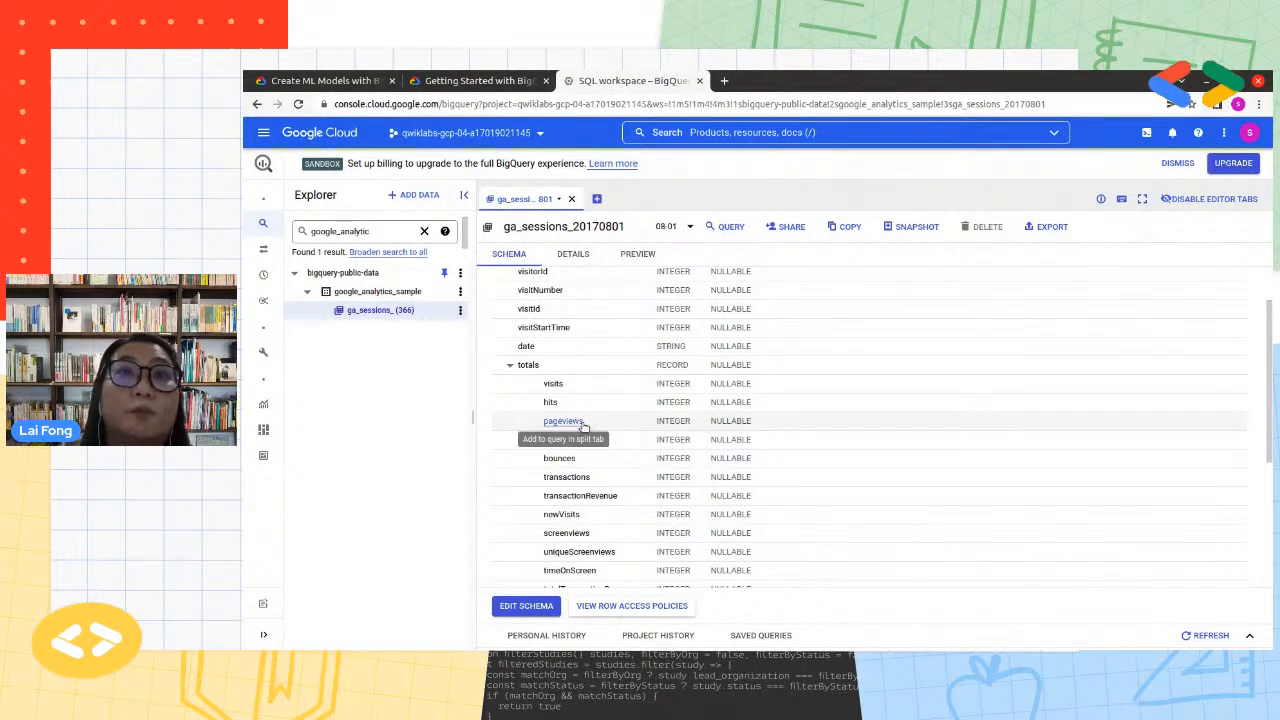
scroll(590, 520, down, 1)
scroll(606, 531, down, 3)
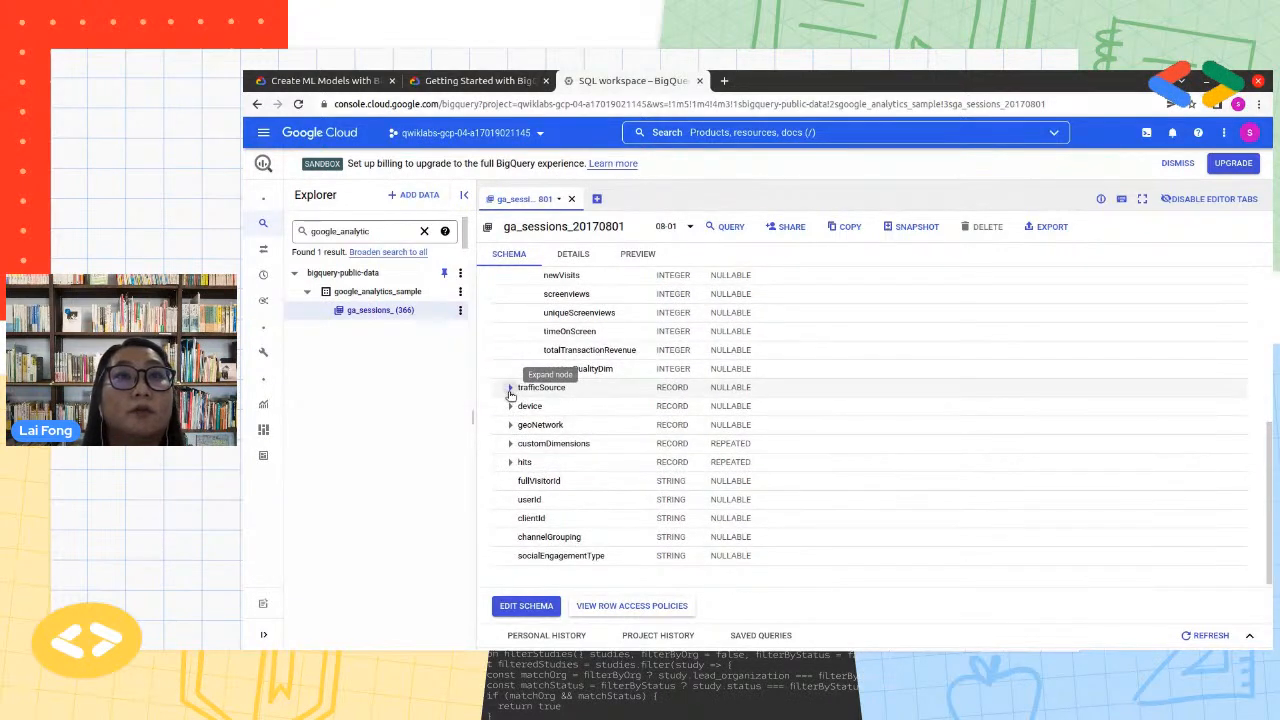
click(510, 390)
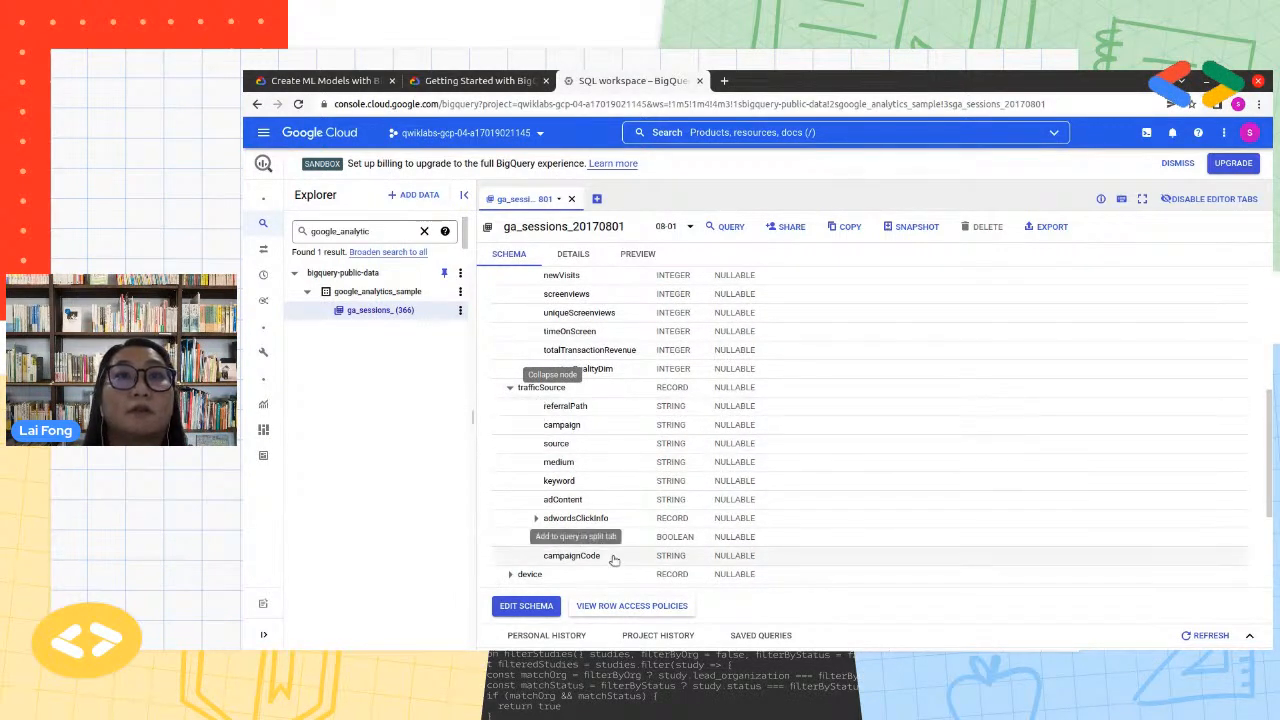
Examine the trafficSource fields in the ga_sessions_20170801 schema, and expand the device record to review its nested fields
scroll(607, 532, down, 1)
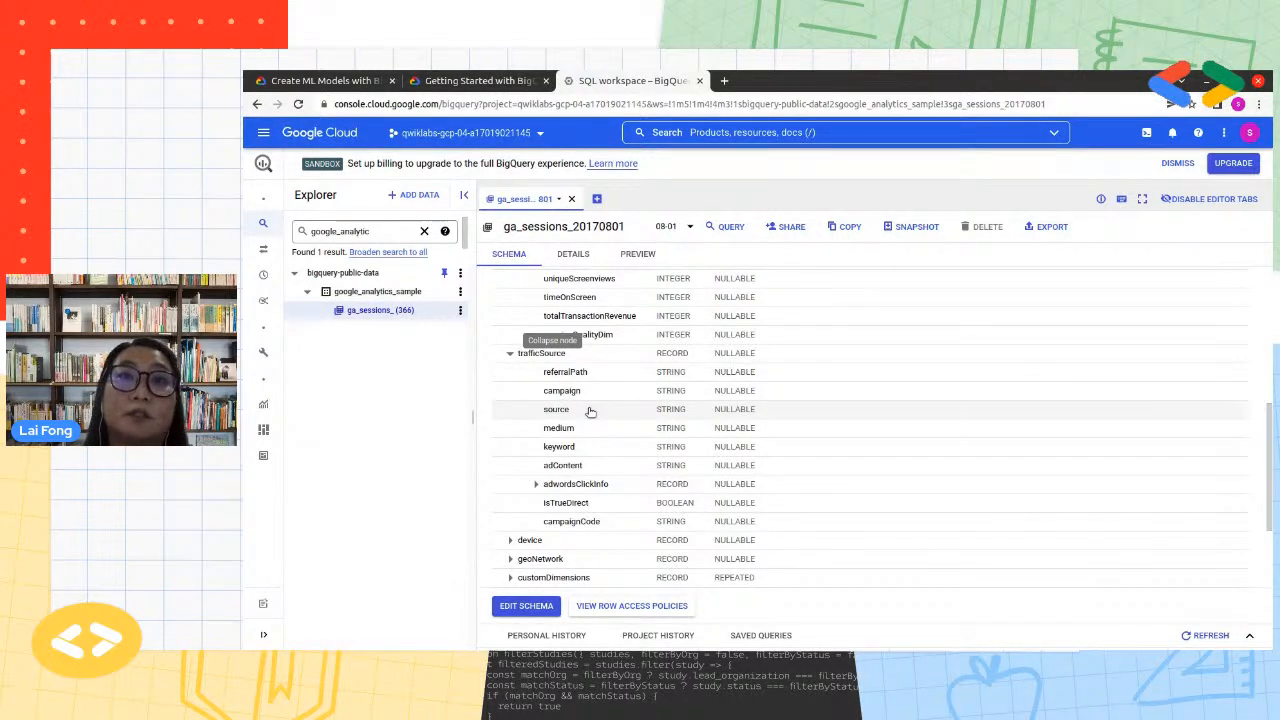
scroll(588, 412, down, 1)
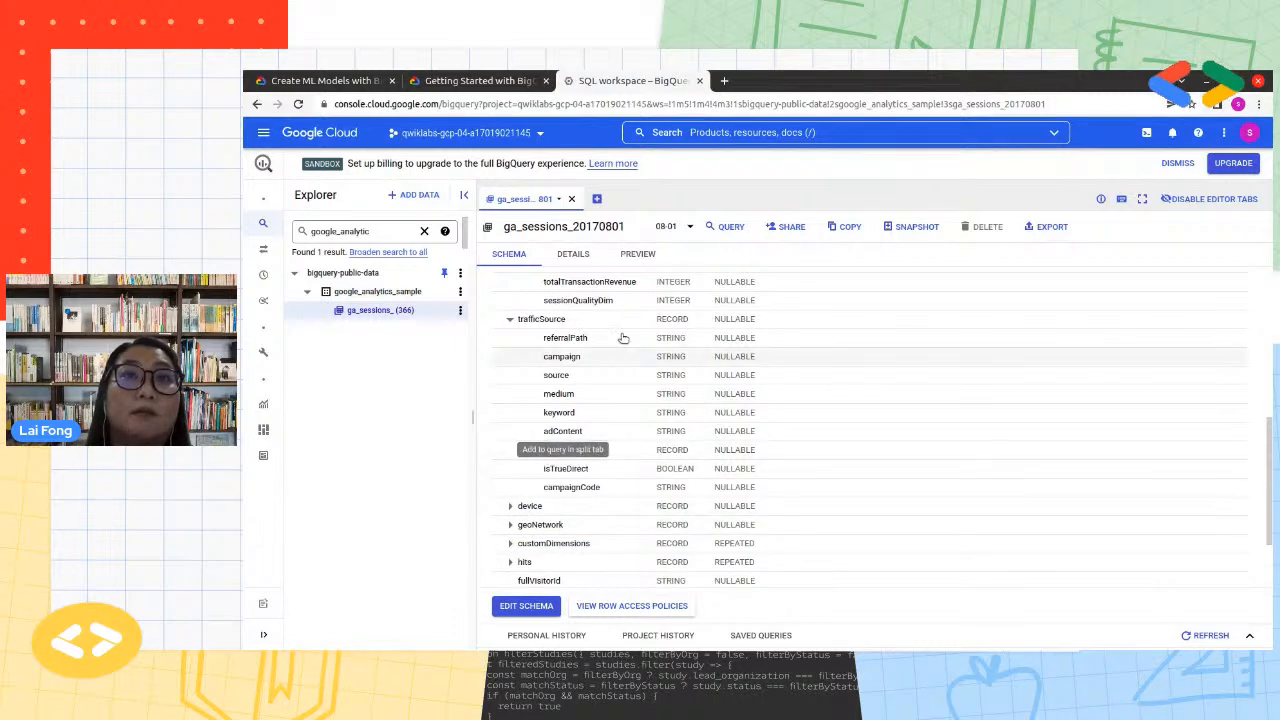
click(510, 505)
scroll(715, 540, down, 3)
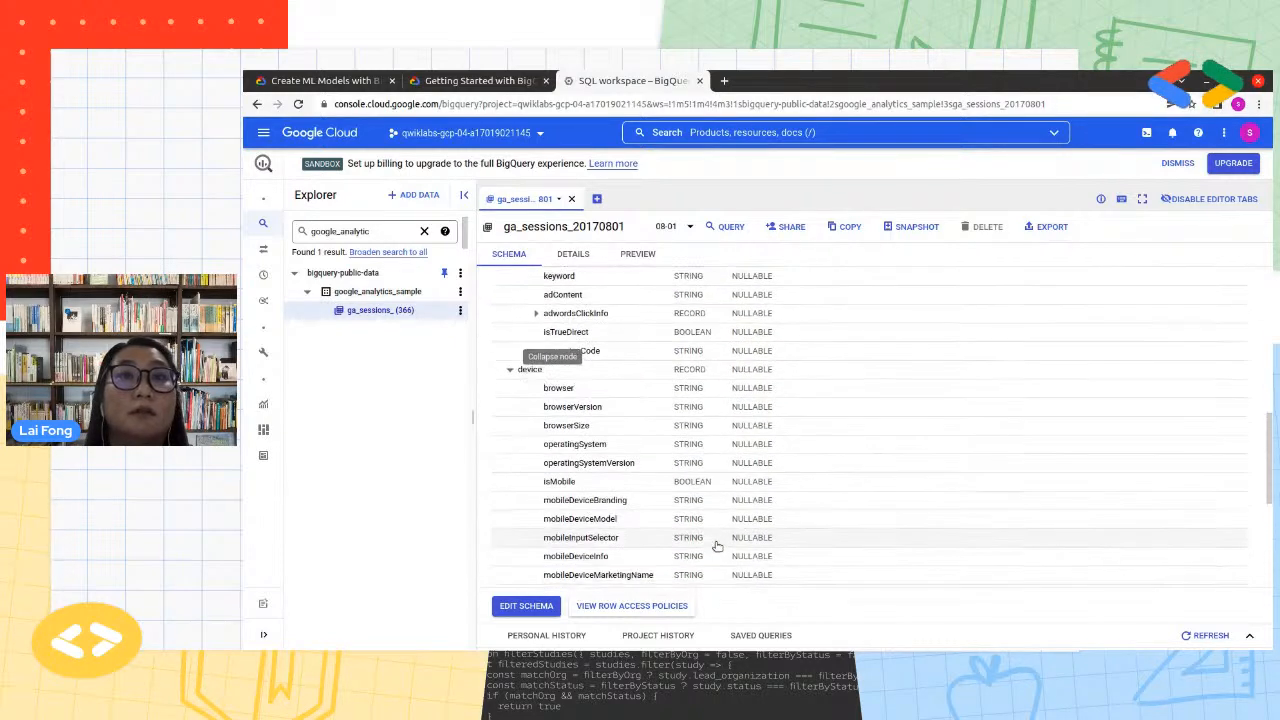
scroll(717, 546, down, 2)
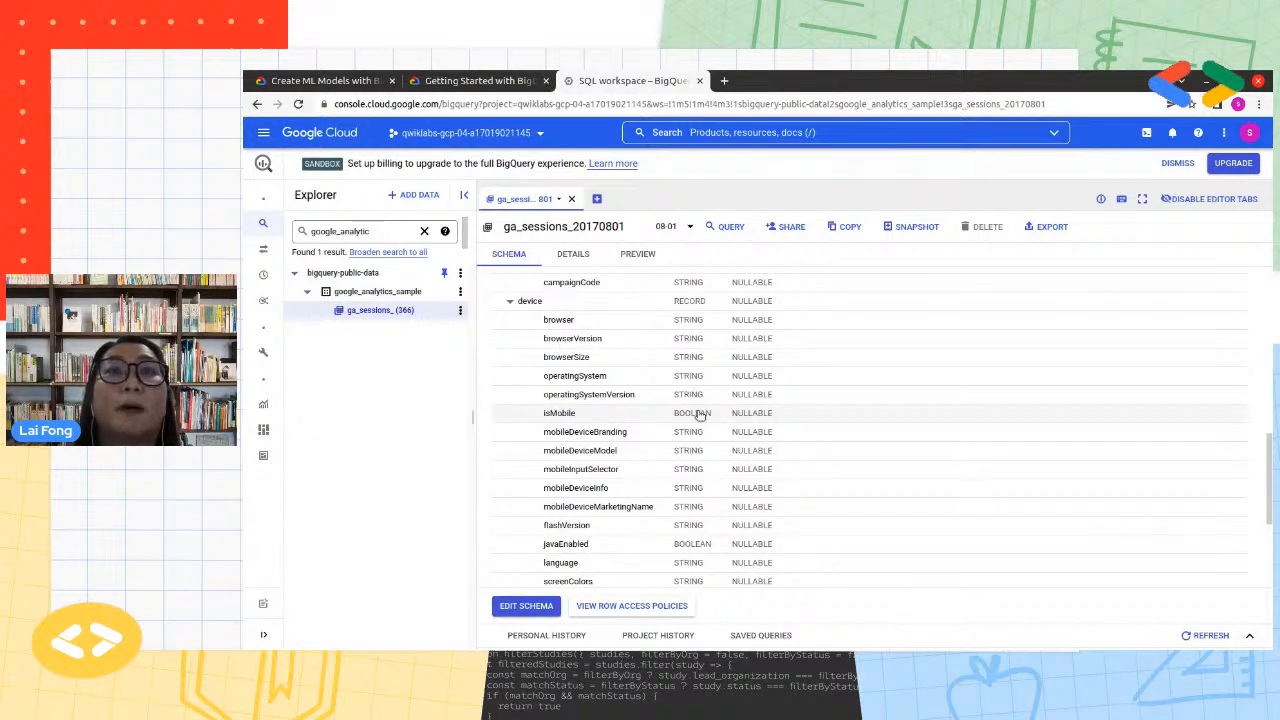
scroll(794, 540, down, 3)
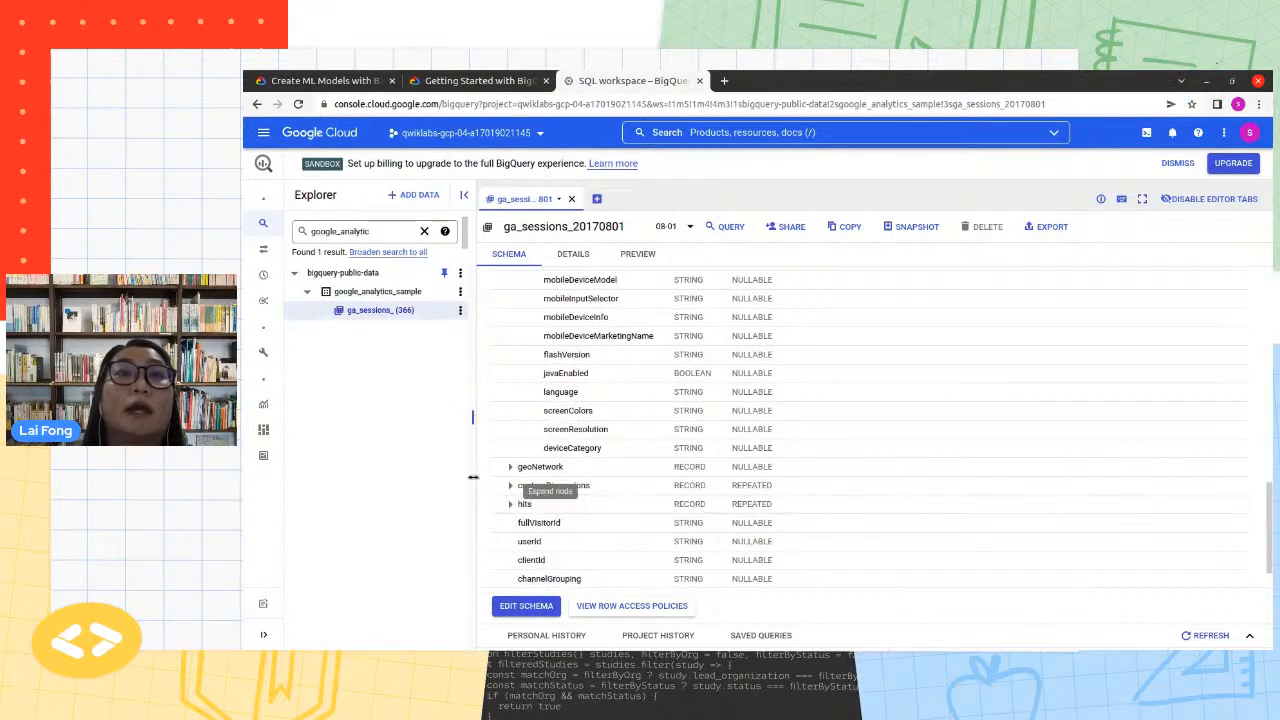
Expand the geoNetwork record in the schema and examine its nested location and network fields
click(510, 466)
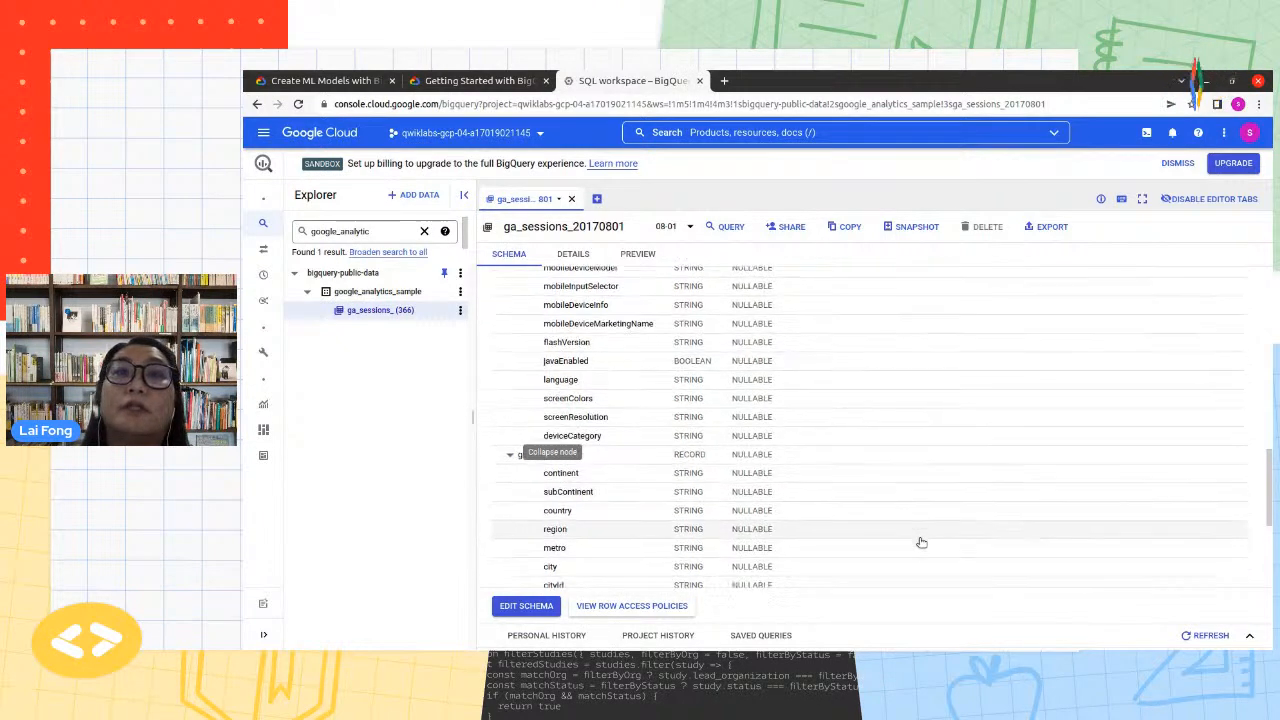
scroll(921, 542, down, 3)
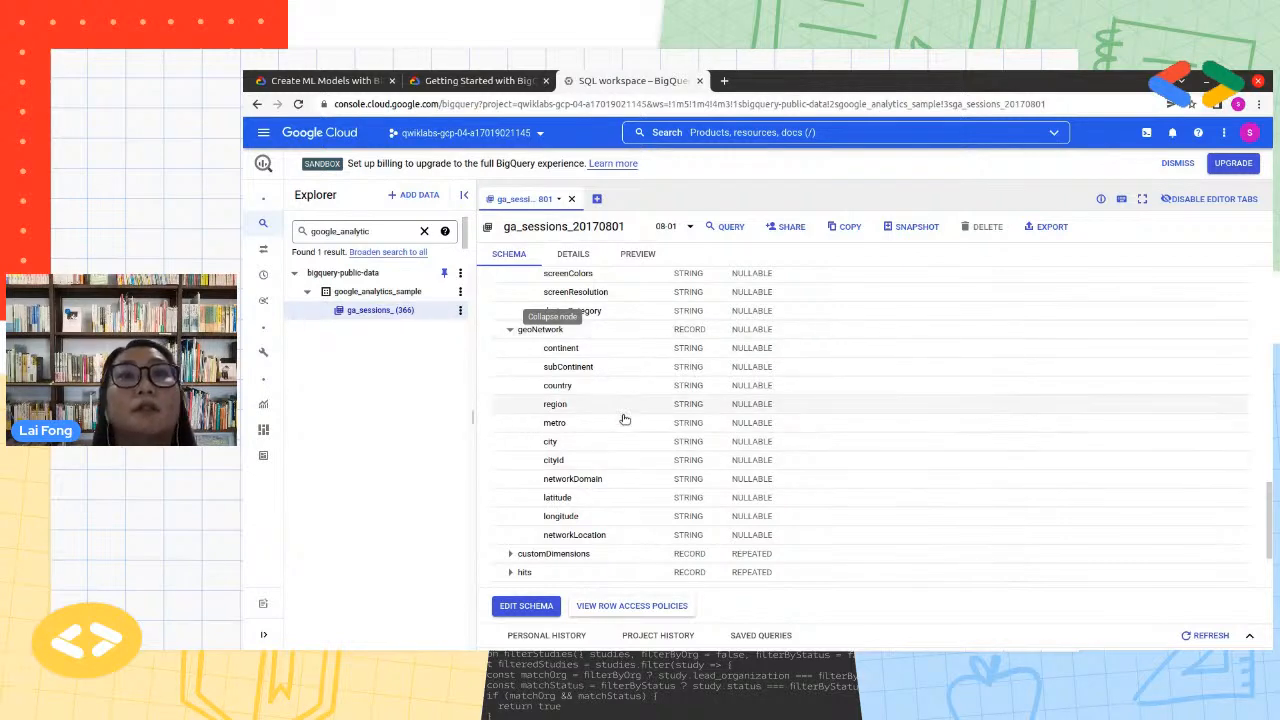
scroll(630, 449, down, 1)
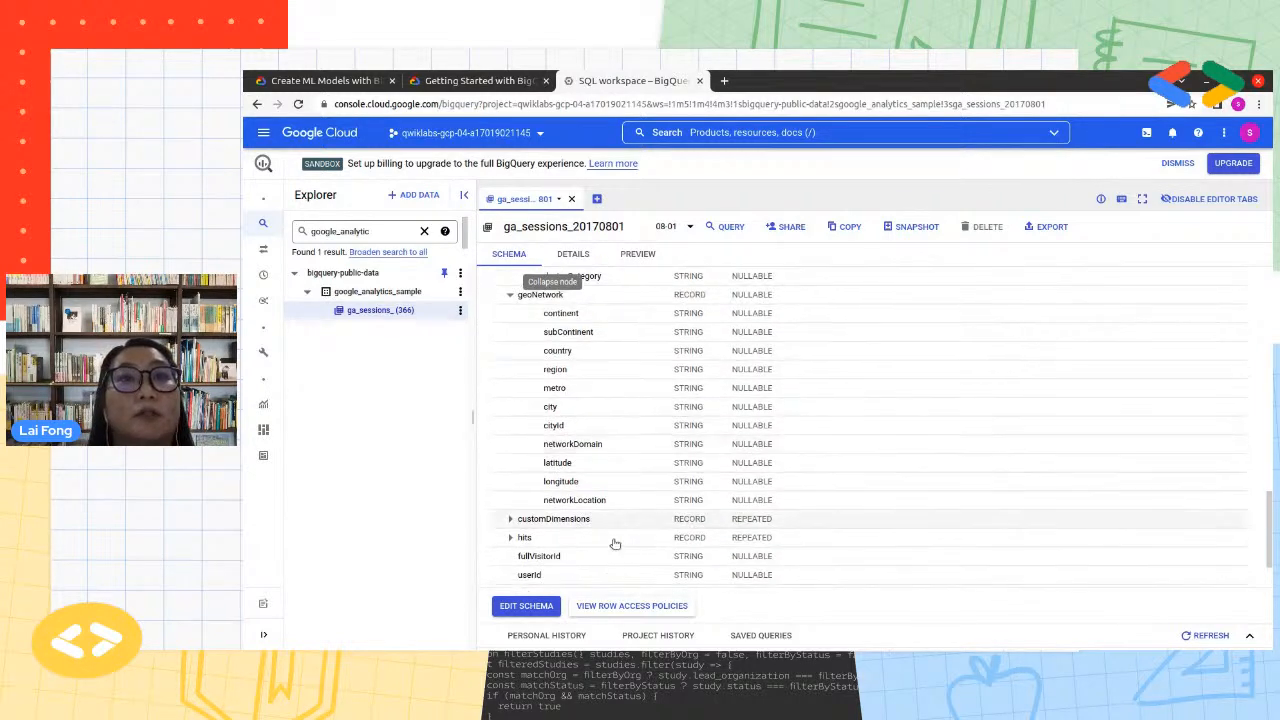
Expand the customDimensions and hits records in the schema and examine their nested fields
click(510, 518)
scroll(703, 577, down, 3)
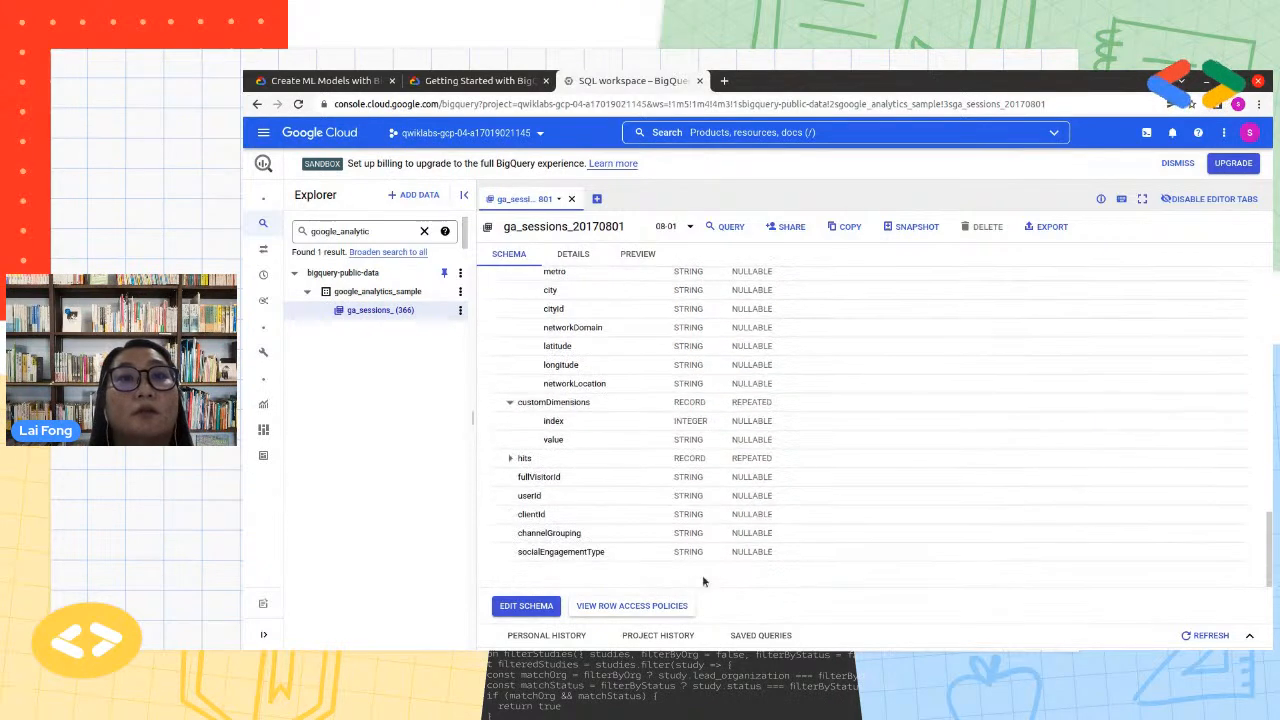
click(510, 457)
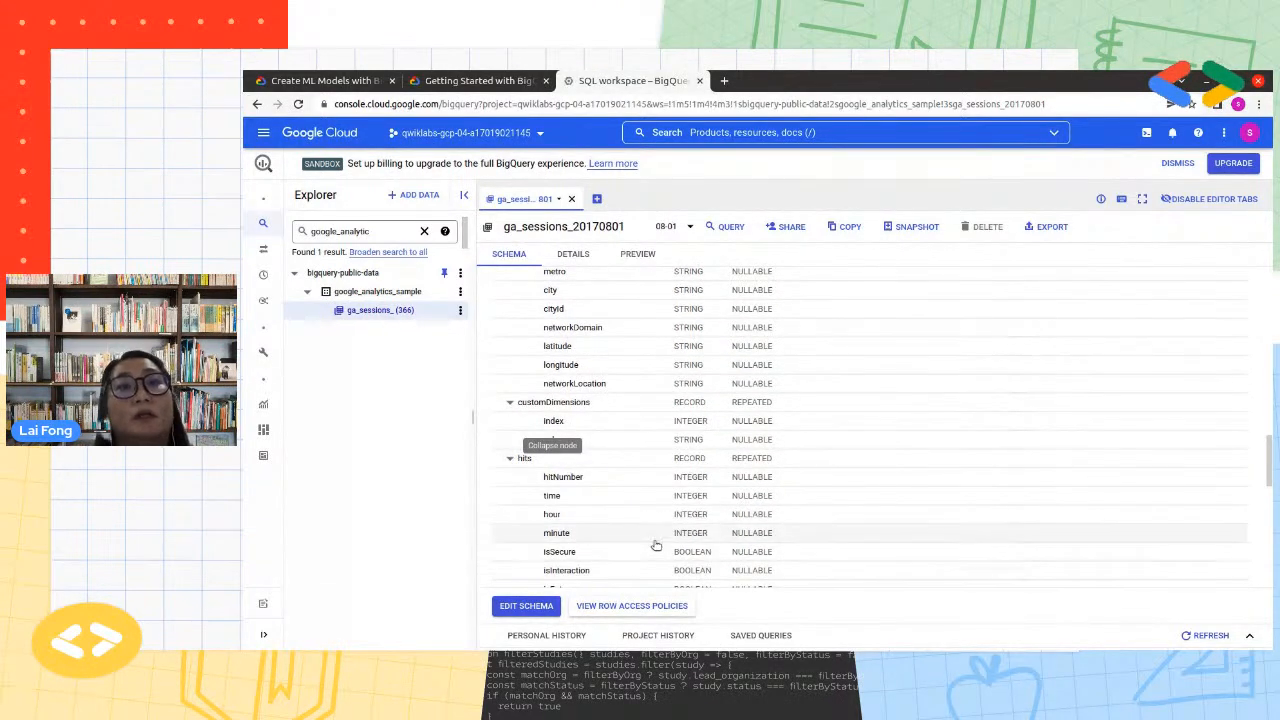
scroll(657, 545, down, 3)
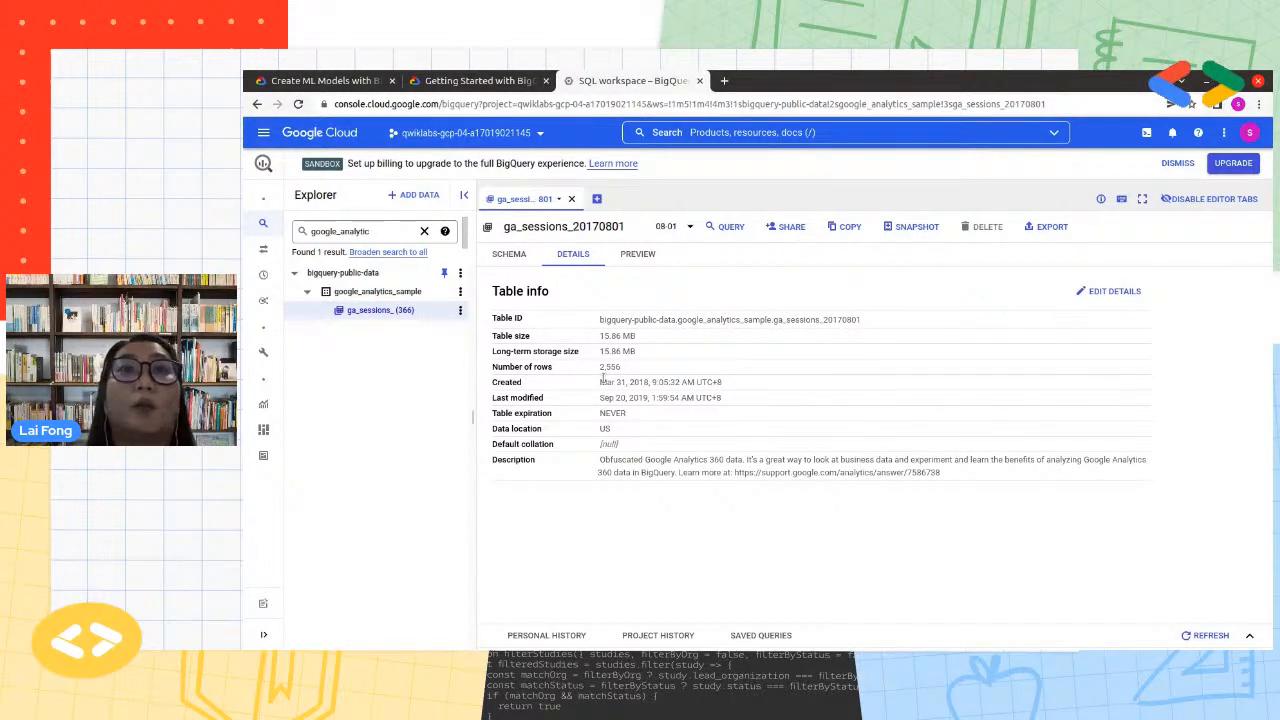
Check the table size in the ga_sessions_20170801 details, and preview the rows across the totals, device and geoNetwork columns before returning to the schema
drag(647, 350, 605, 335)
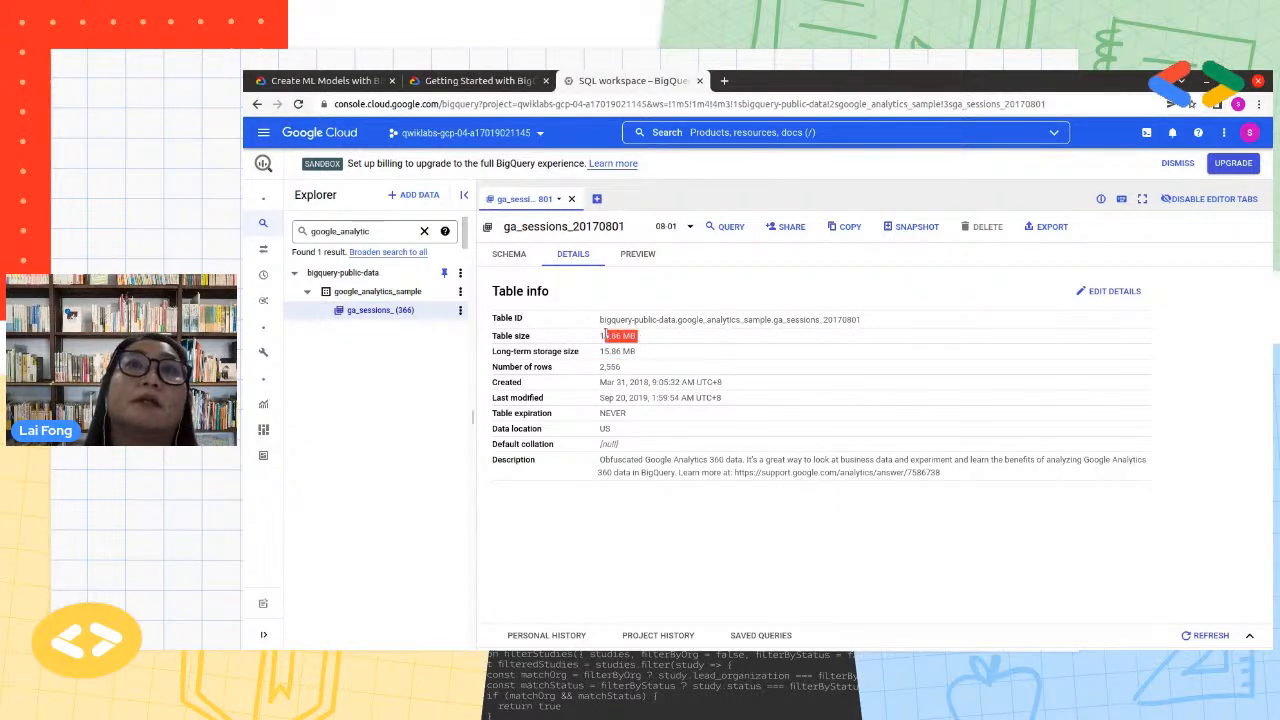
click(635, 253)
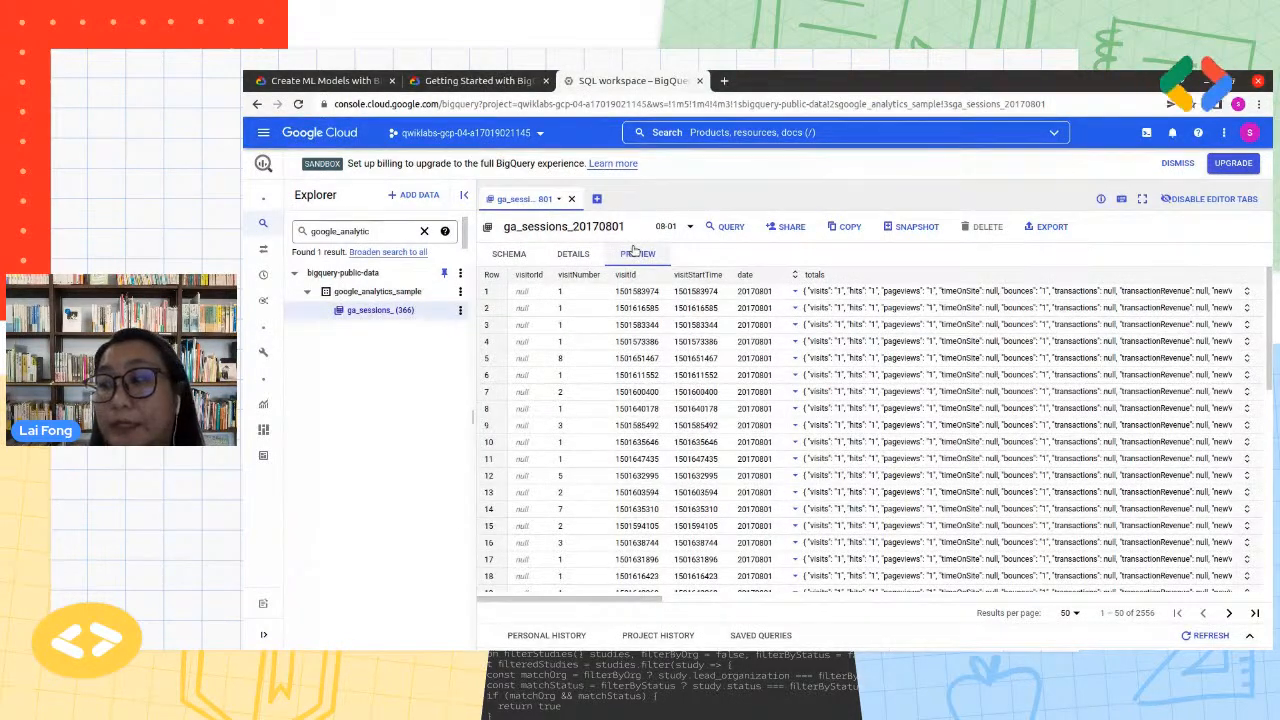
click(509, 255)
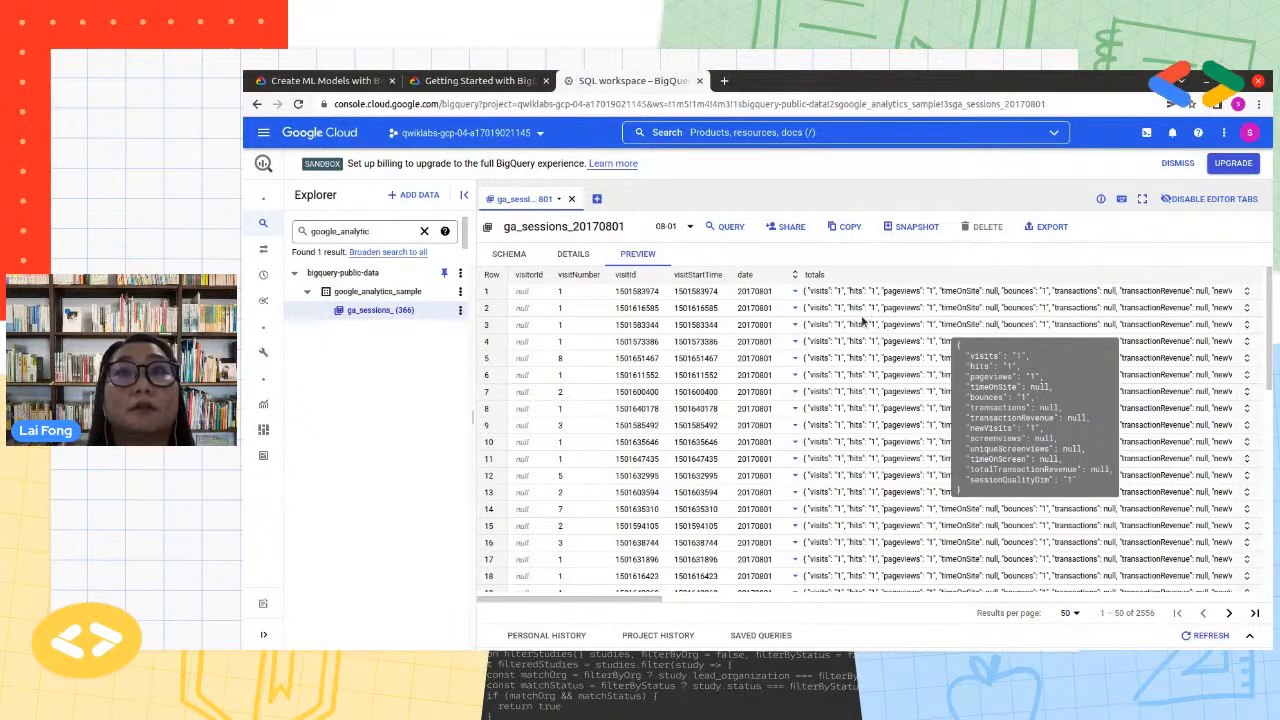
drag(657, 599, 953, 608)
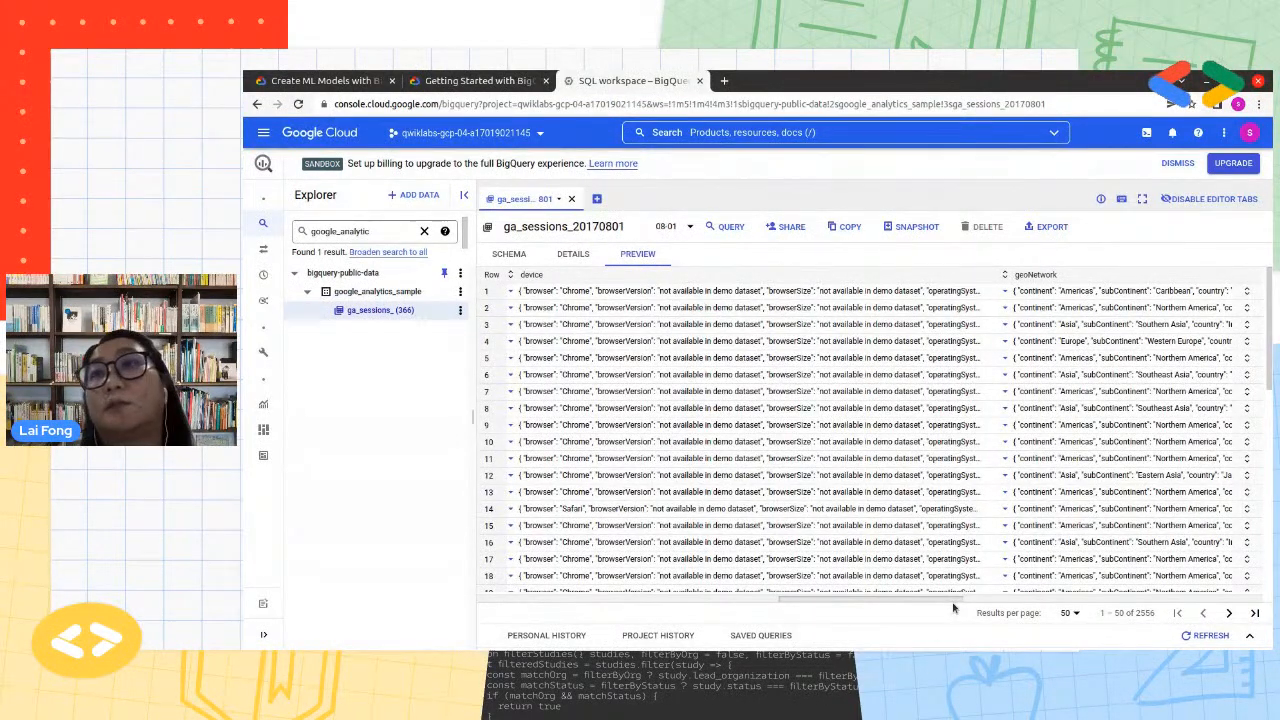
drag(953, 608, 954, 608)
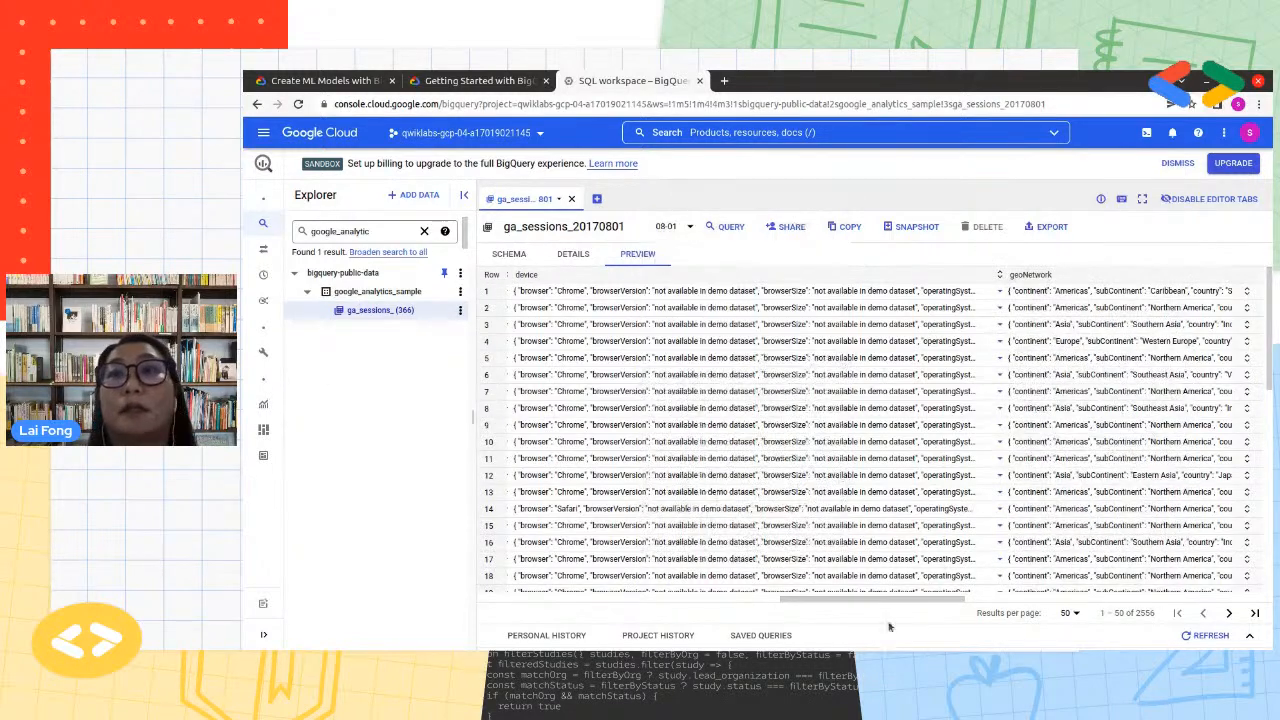
drag(905, 600, 968, 601)
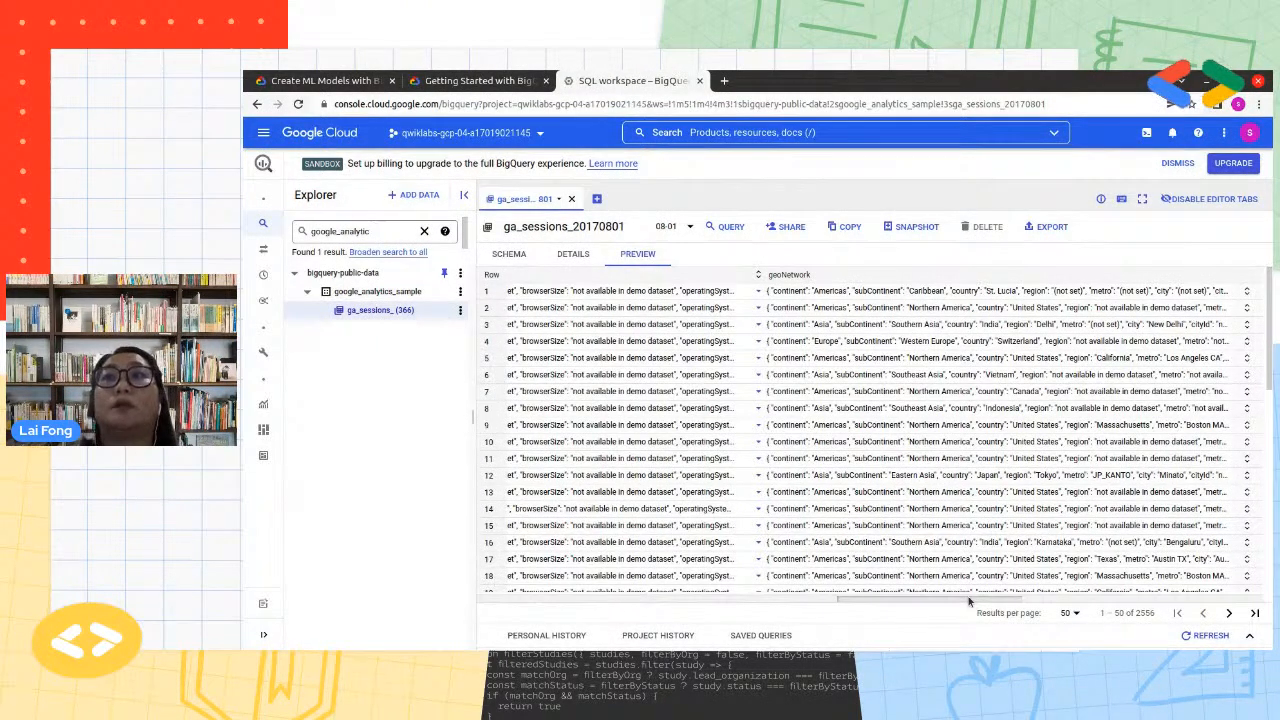
drag(971, 596, 577, 632)
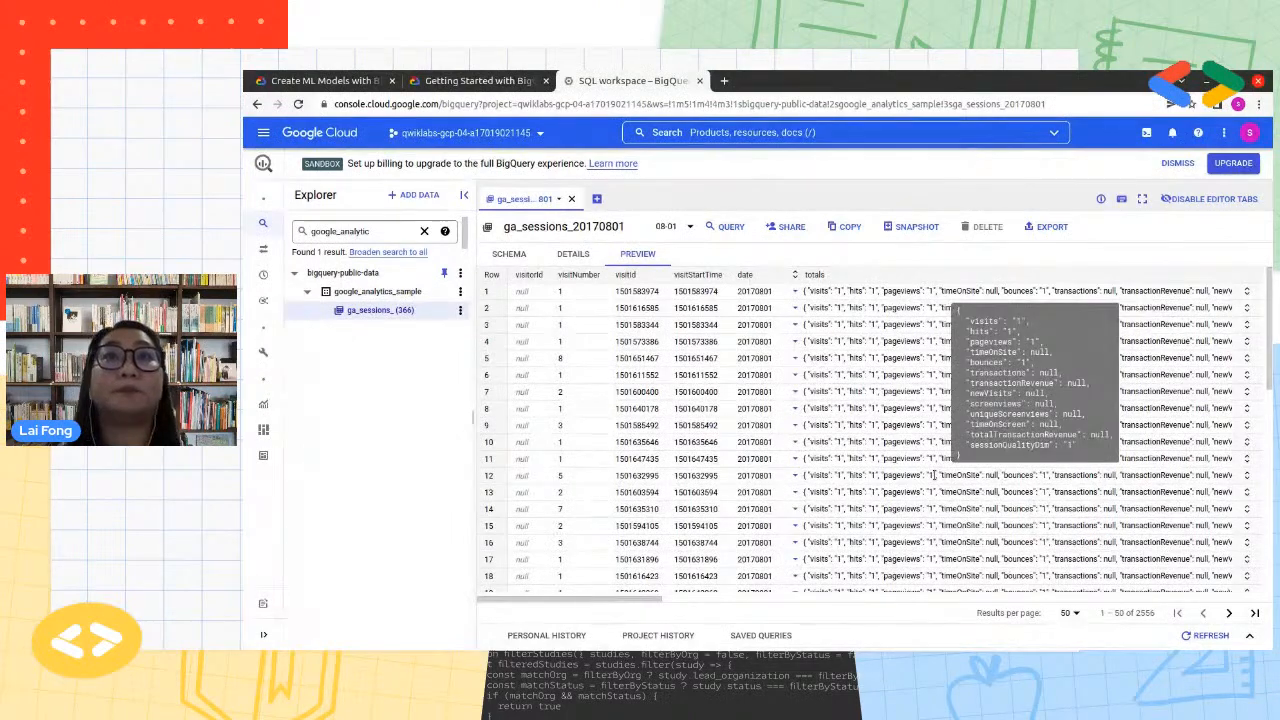
click(509, 253)
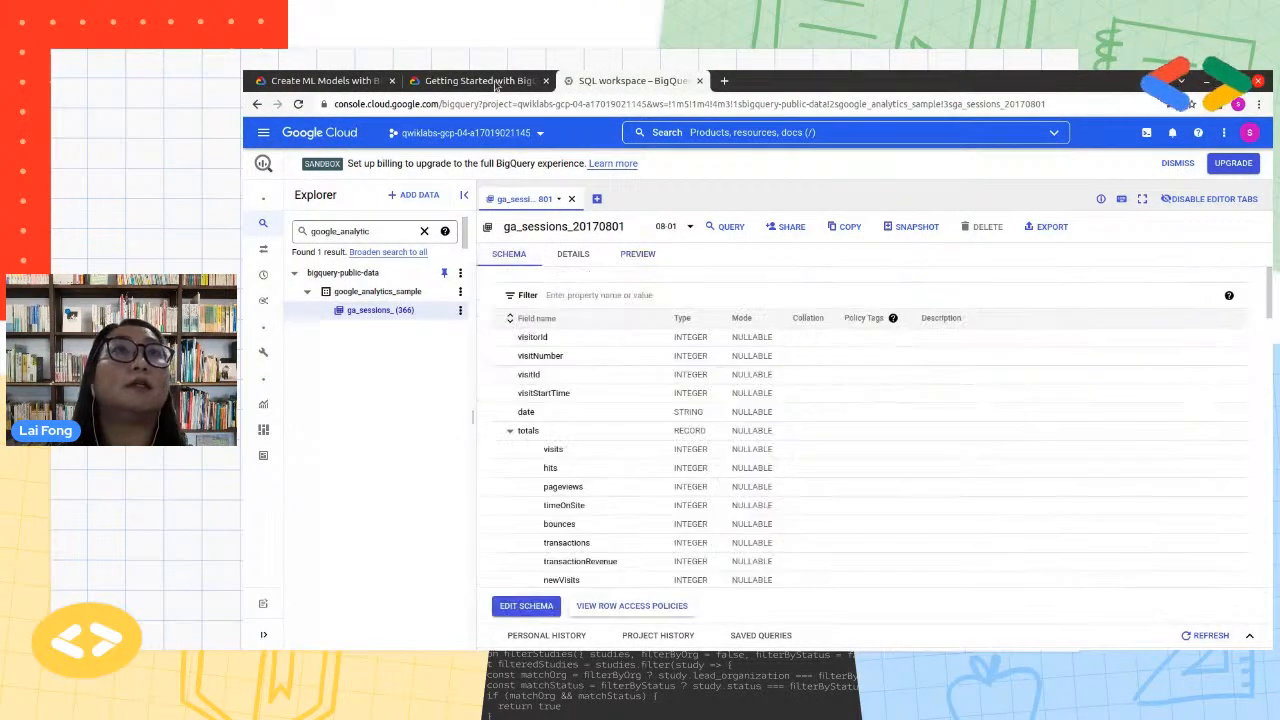
Consult the lab's Create a dataset section, and open the dataset creation form for the qwiklabs project in BigQuery
click(478, 80)
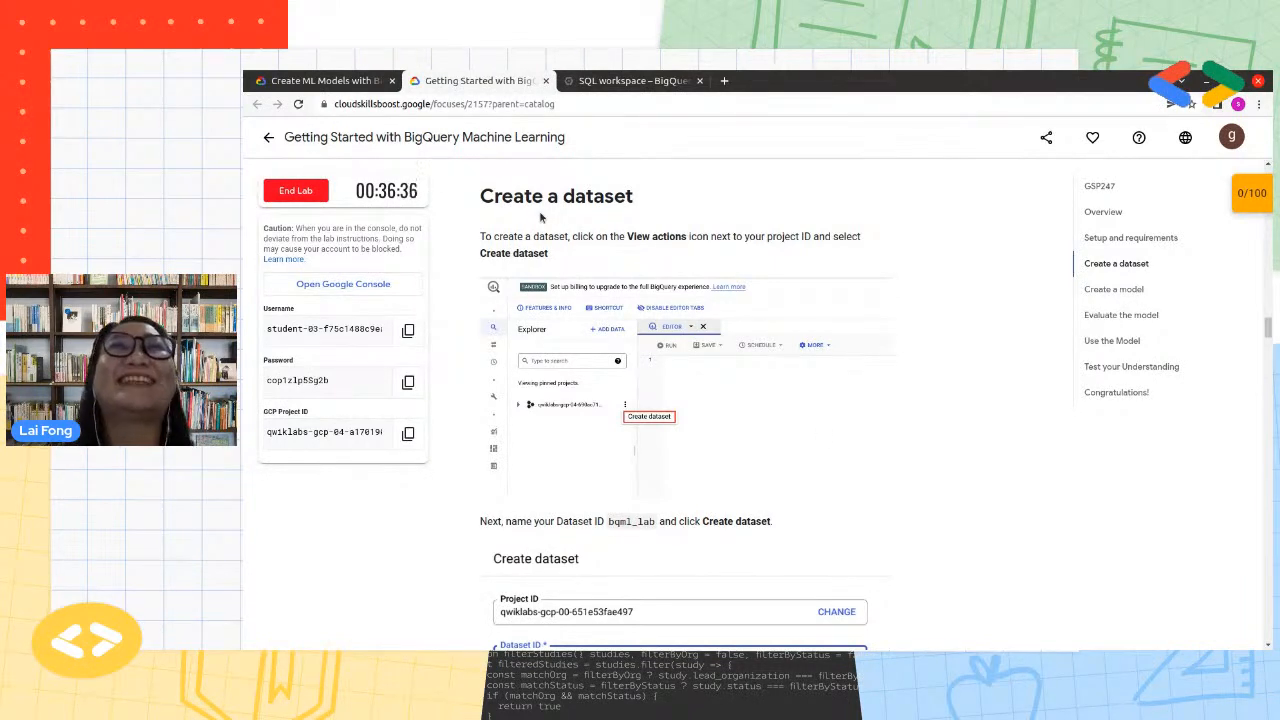
drag(477, 190, 674, 196)
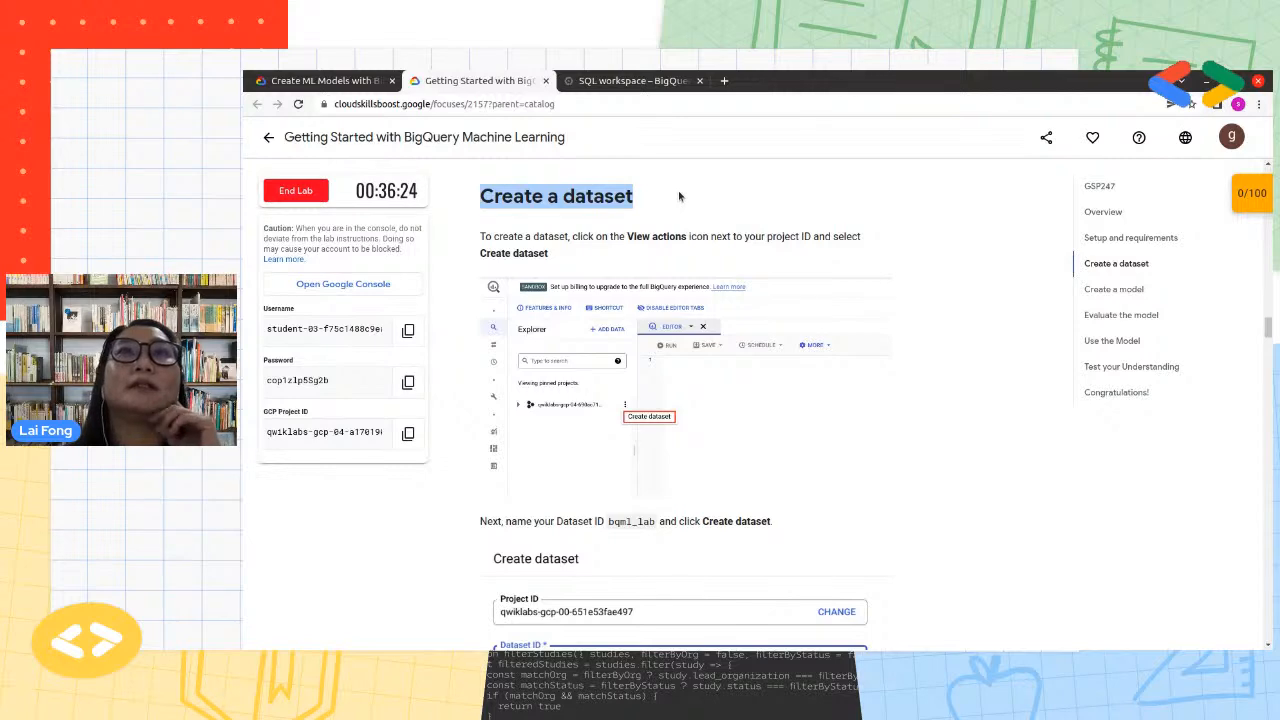
click(630, 80)
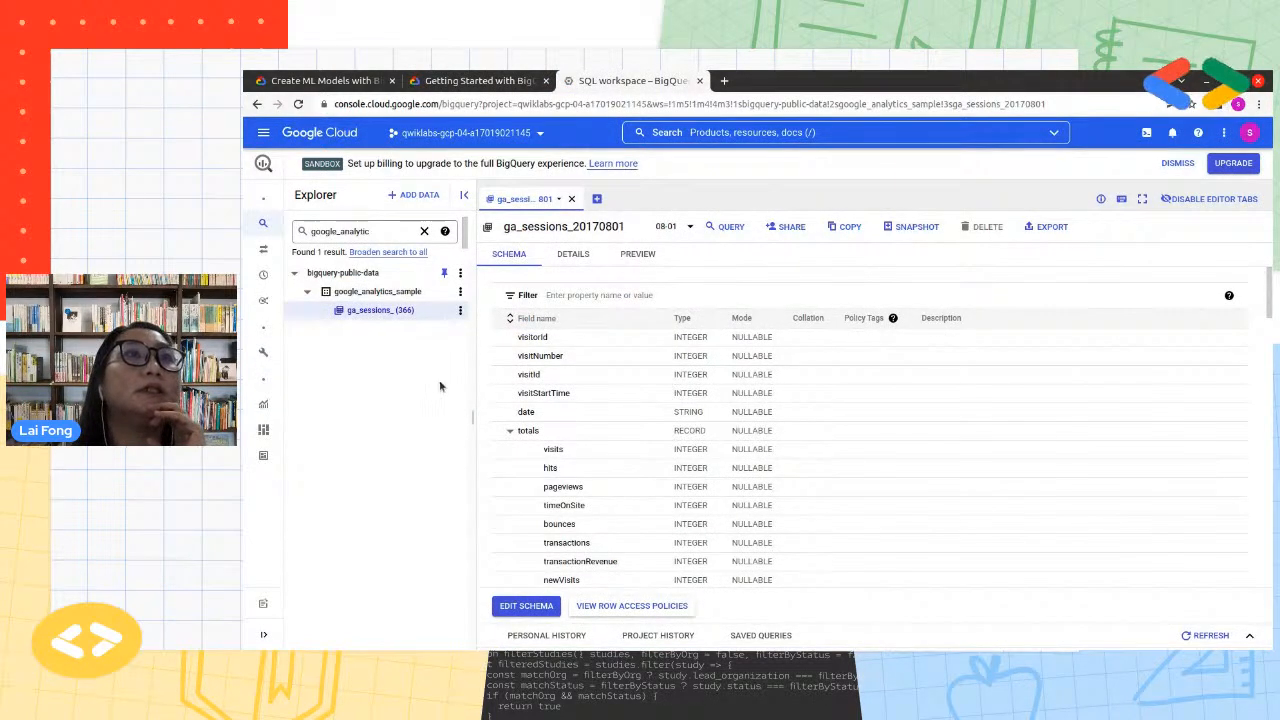
click(424, 232)
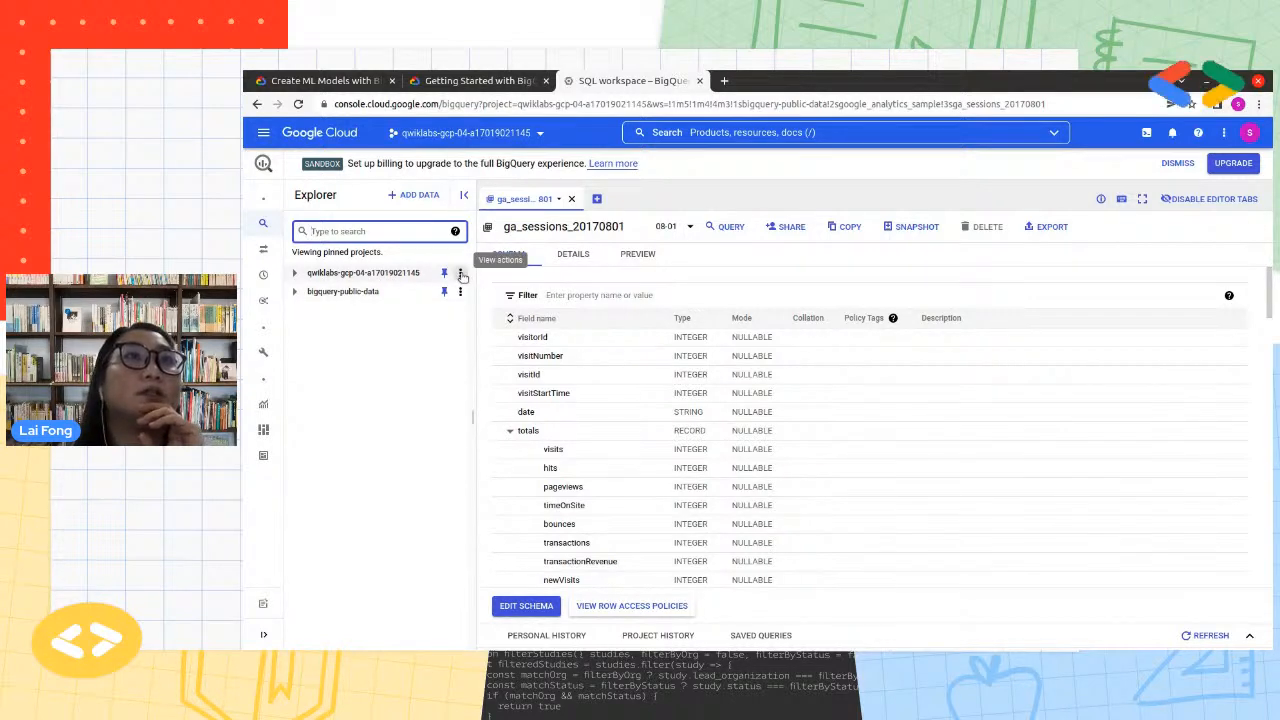
click(461, 276)
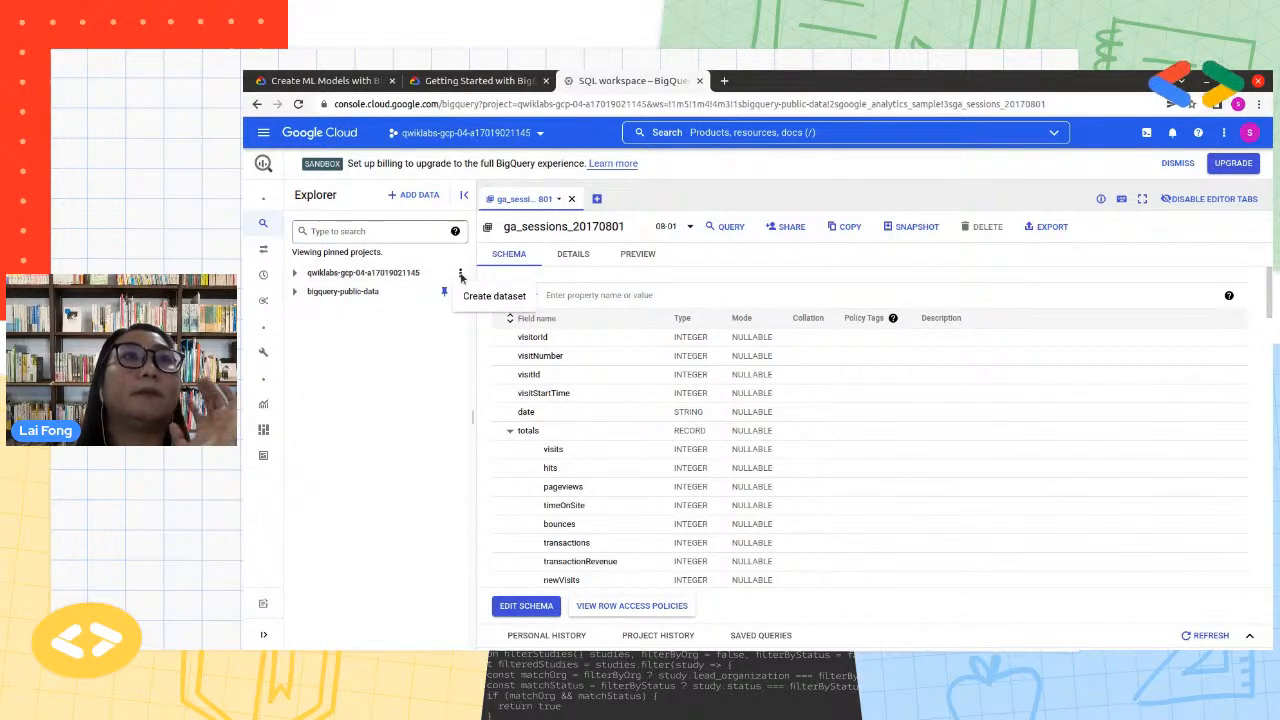
click(482, 298)
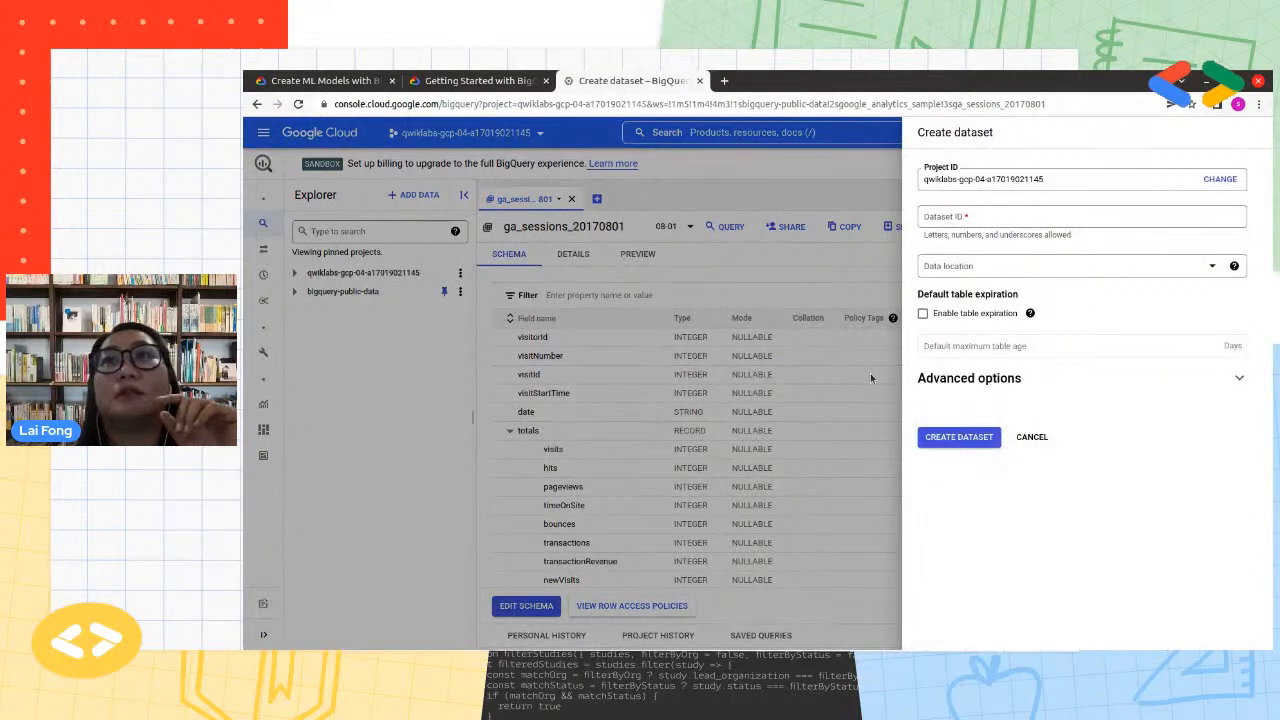
Copy the dataset name bqml_lab from the lab instructions and enter it as the Dataset ID in BigQuery
click(450, 82)
scroll(722, 527, down, 1)
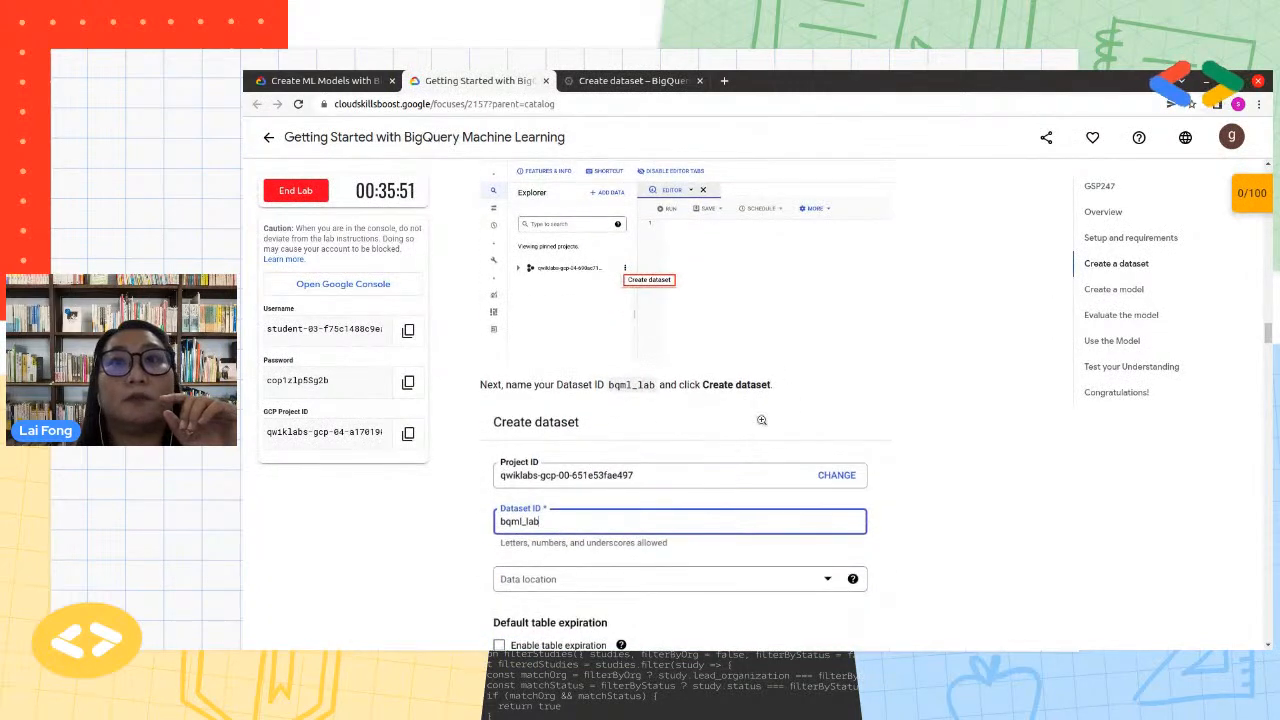
double_click(627, 386)
key(ctrl+c)
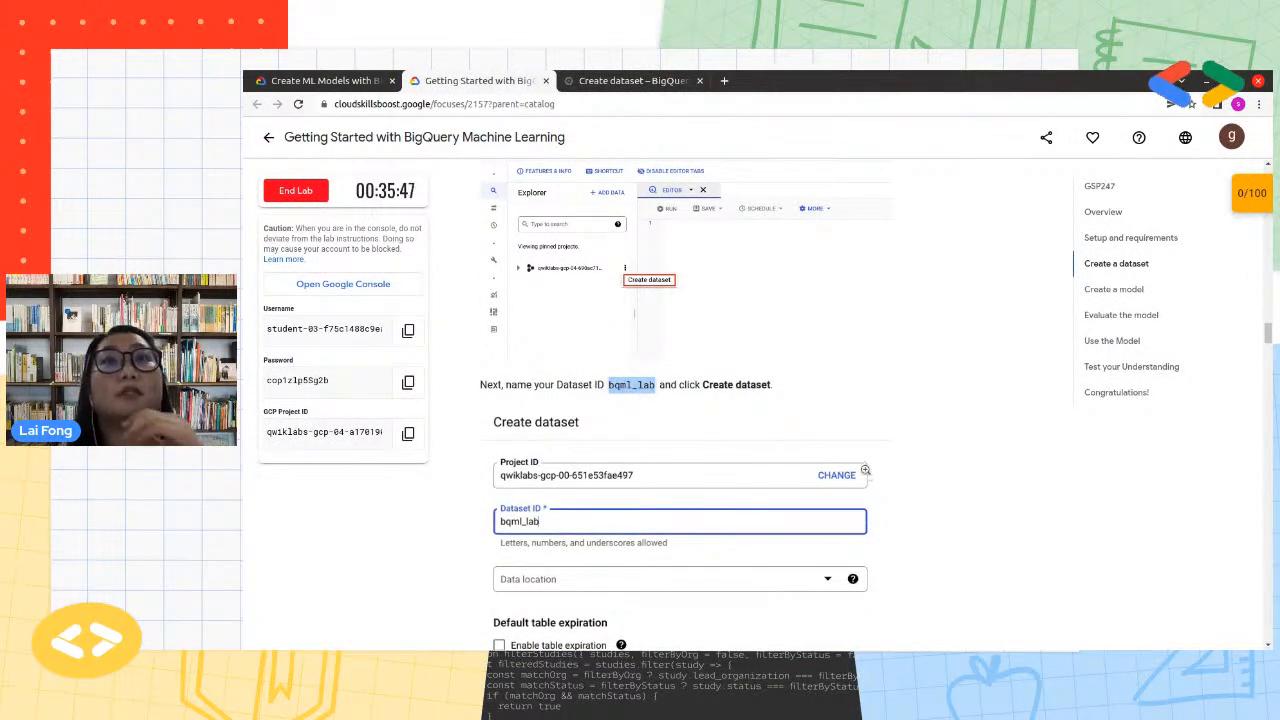
click(632, 81)
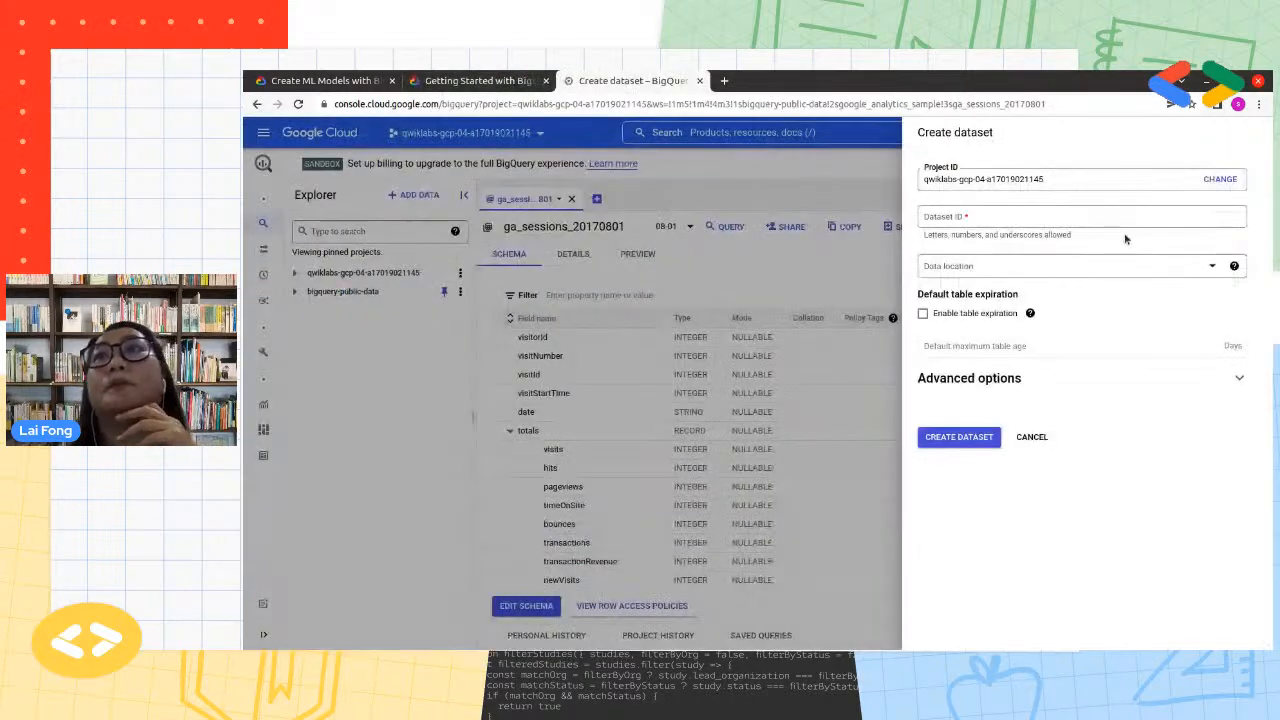
click(1067, 219)
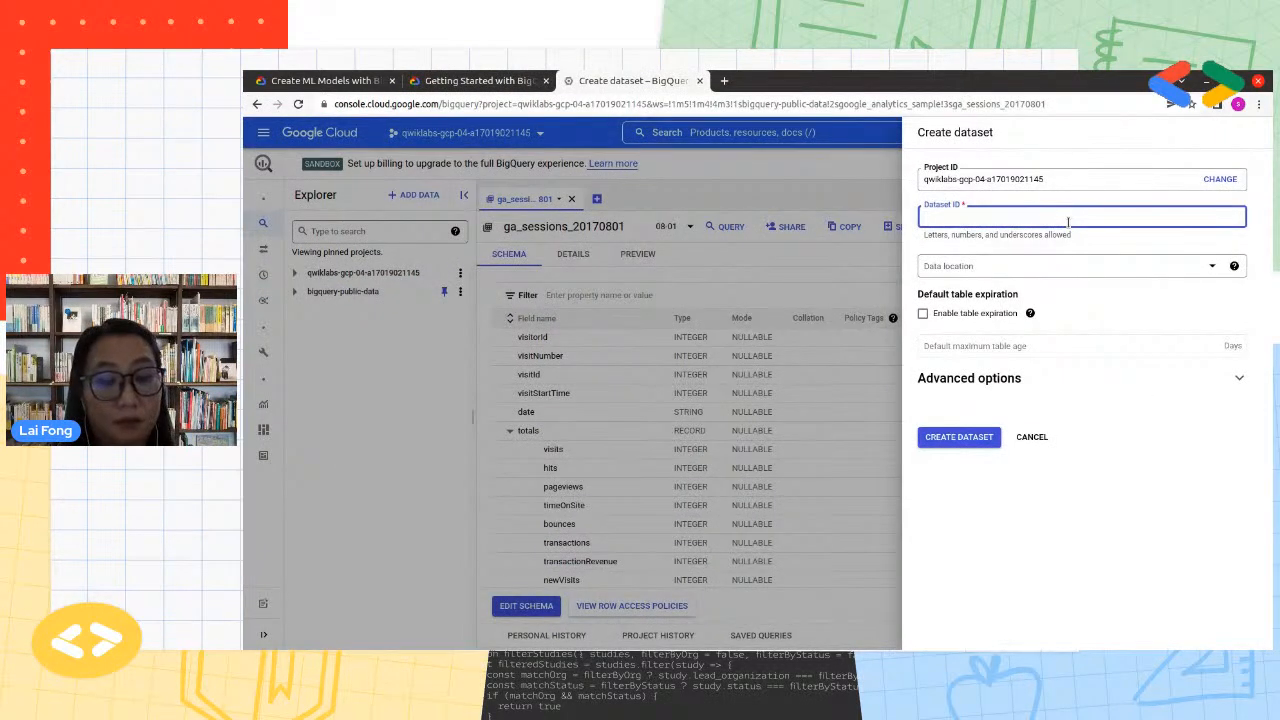
key(ctrl+v)
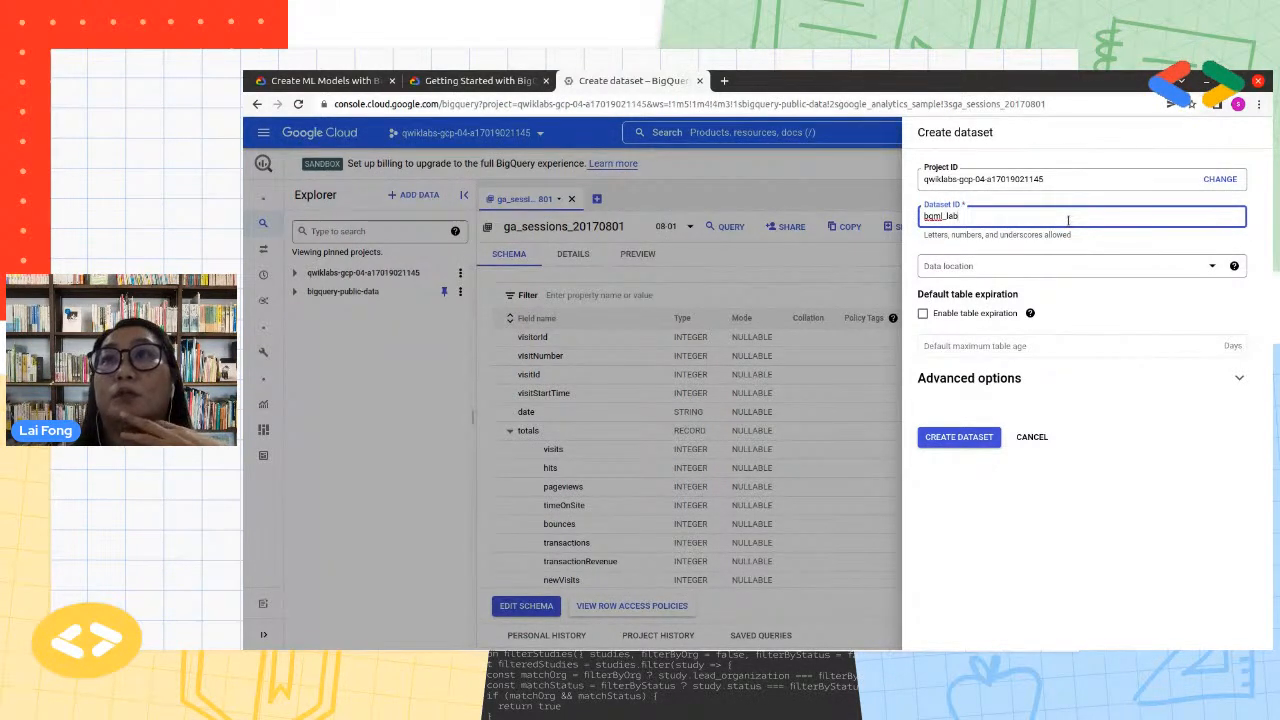
Create the dataset without choosing a data location, and expand the qwiklabs project in the Explorer to show bqml_lab
click(1016, 268)
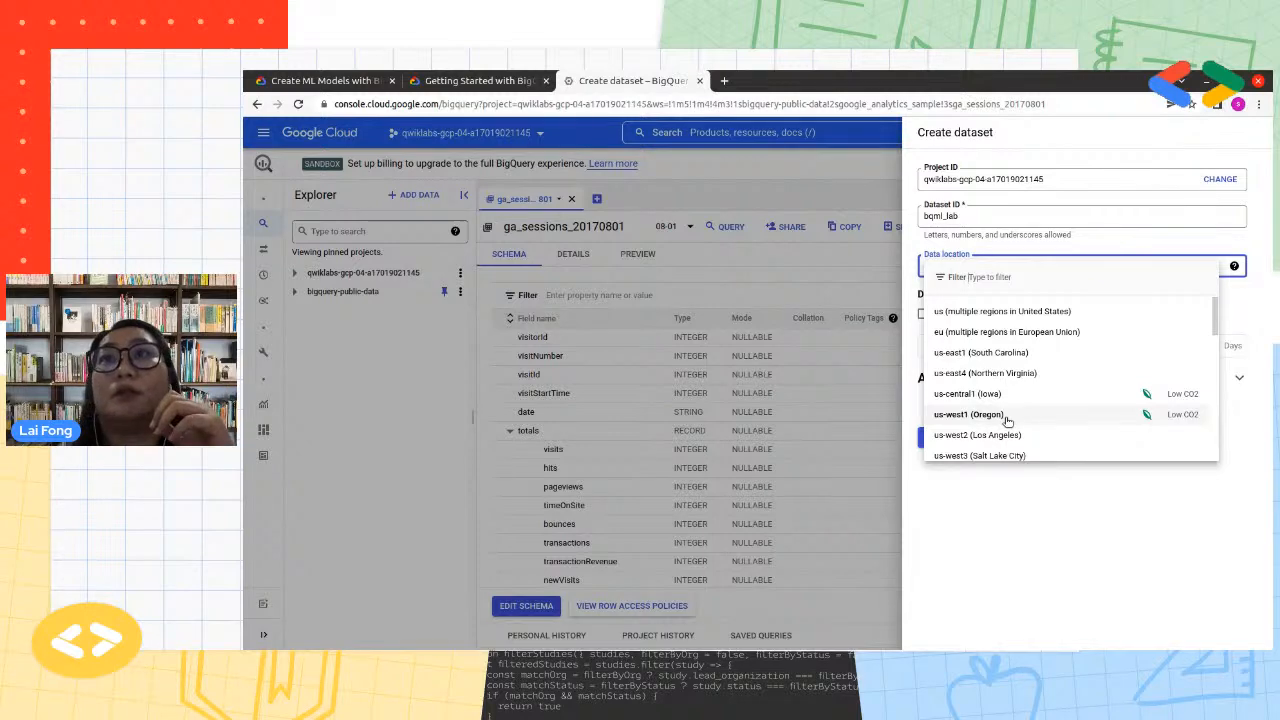
click(1033, 547)
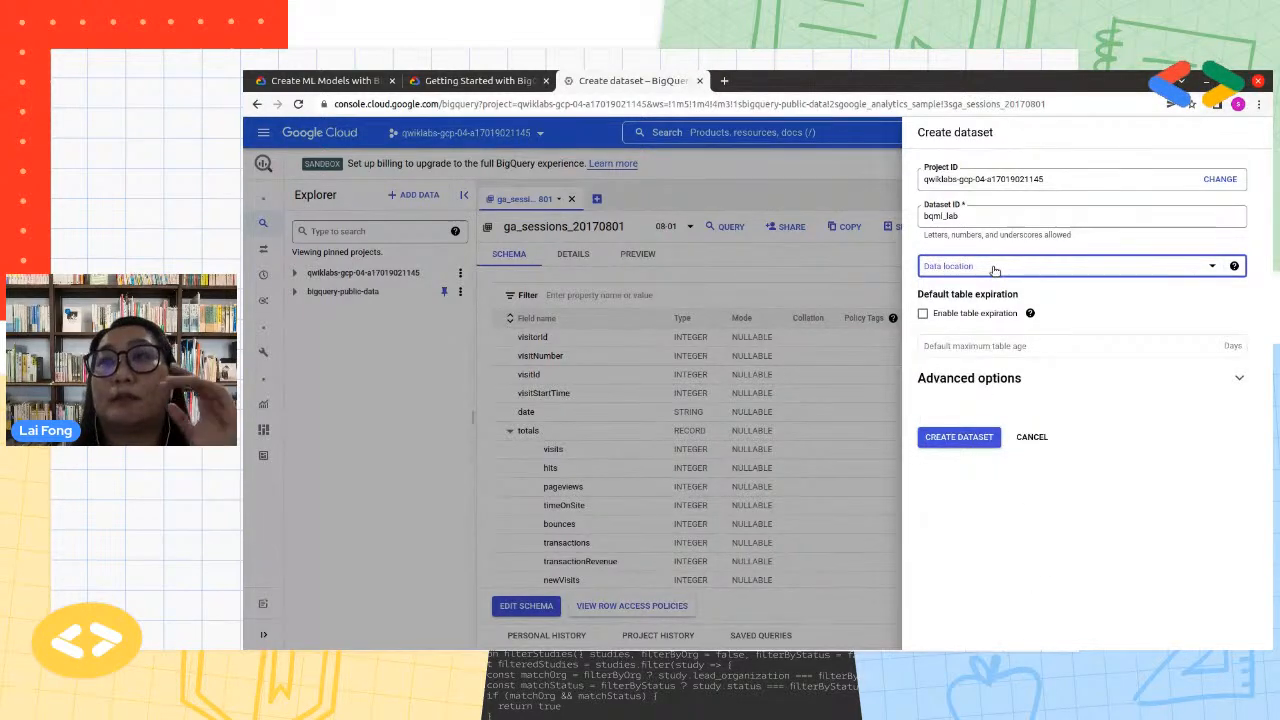
click(954, 442)
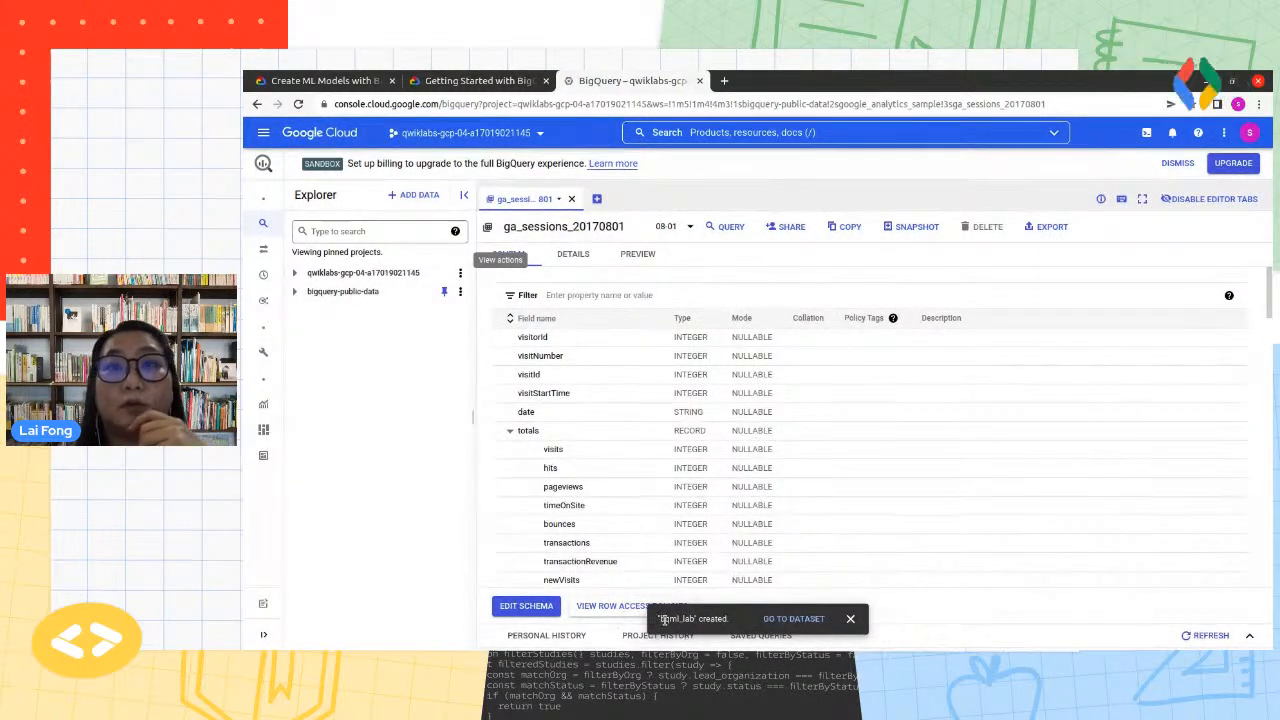
drag(658, 618, 734, 620)
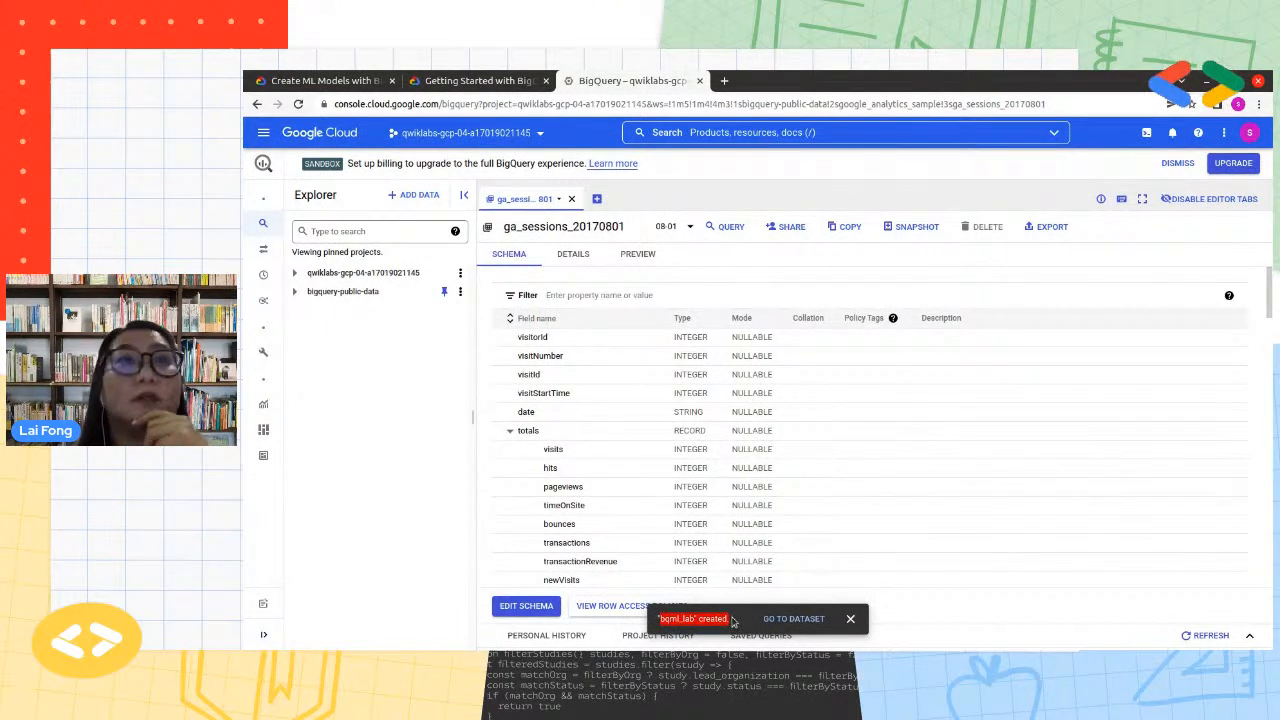
click(295, 273)
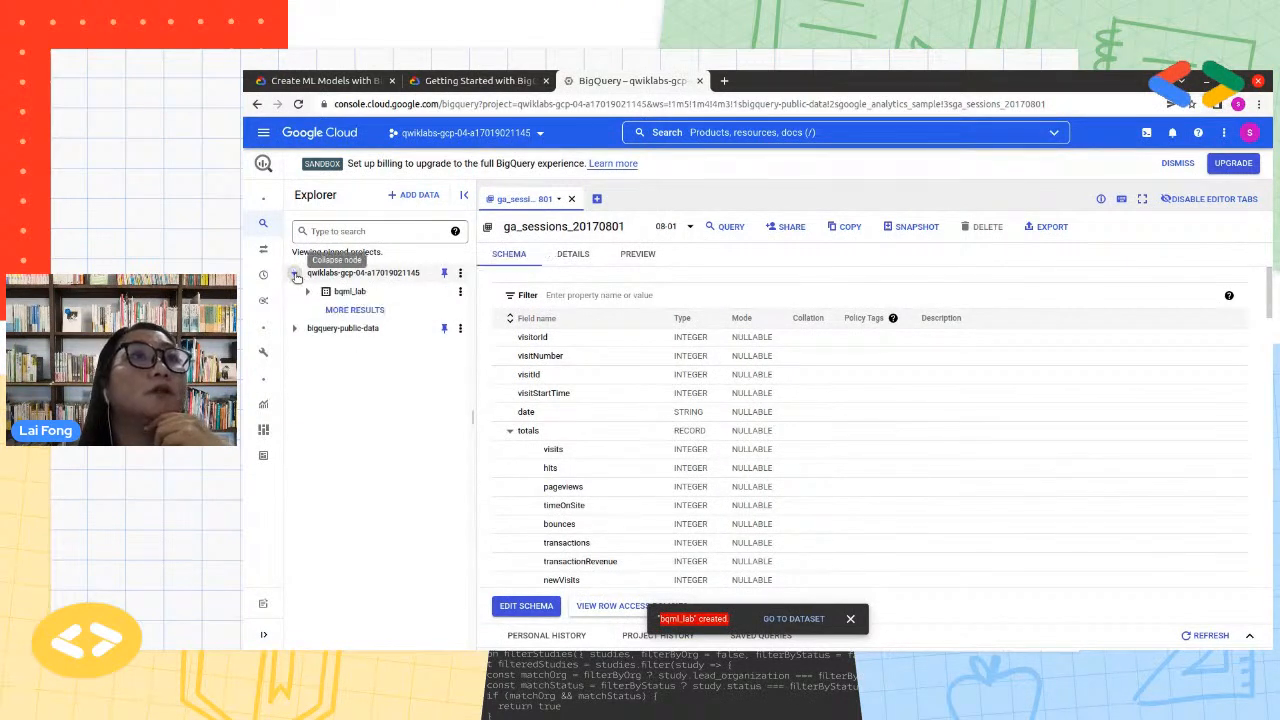
Open the bqml_lab dataset info, and check the lab's progress for the Create a BigQuery dataset task
click(366, 295)
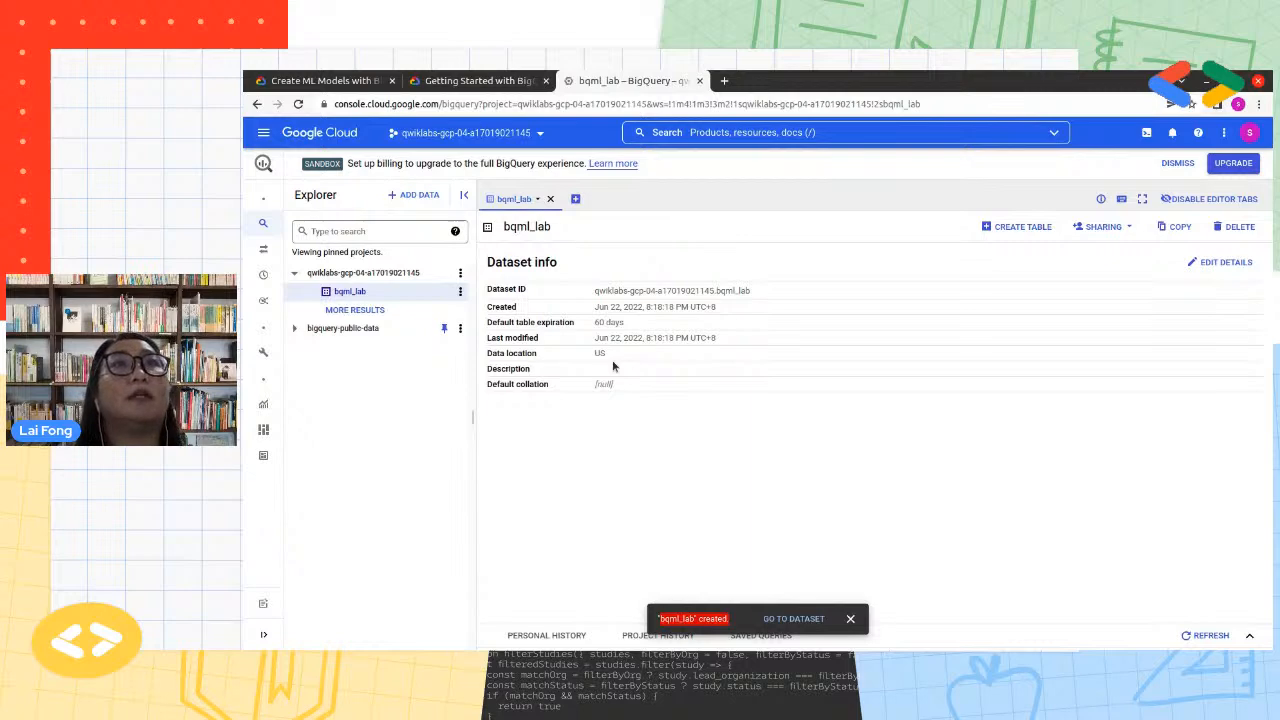
click(498, 86)
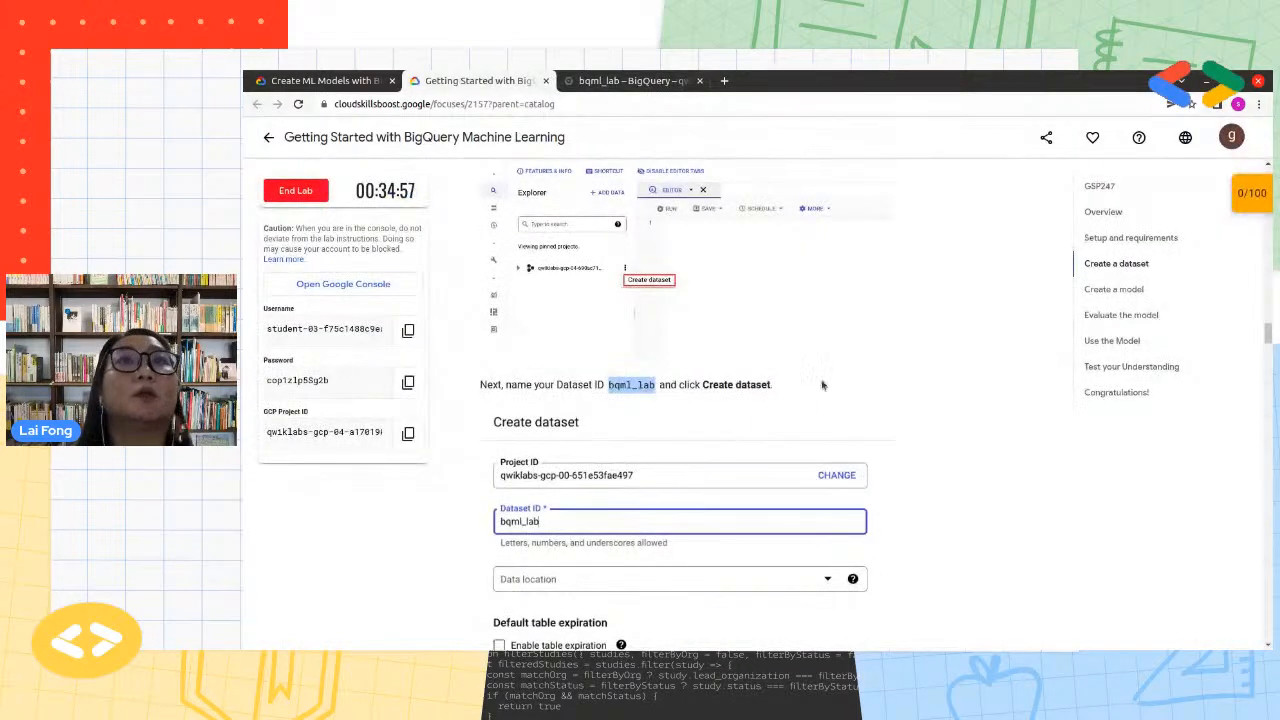
scroll(597, 314, down, 3)
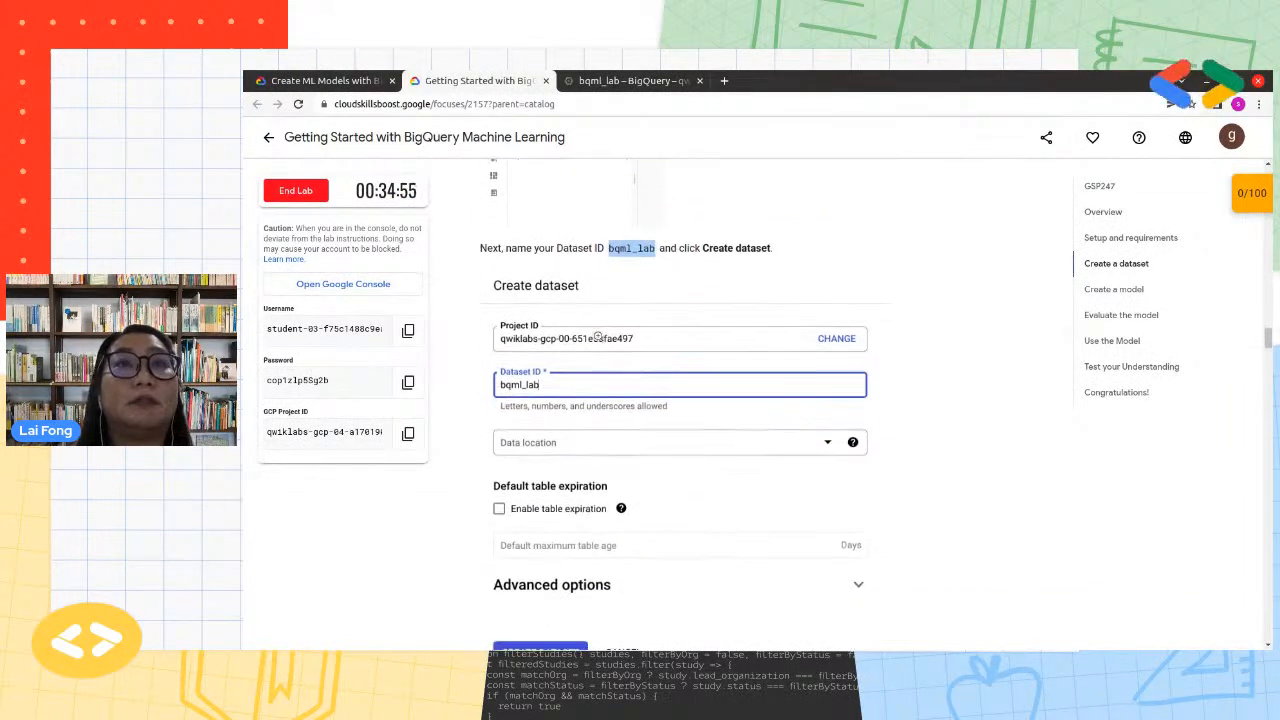
scroll(597, 336, down, 3)
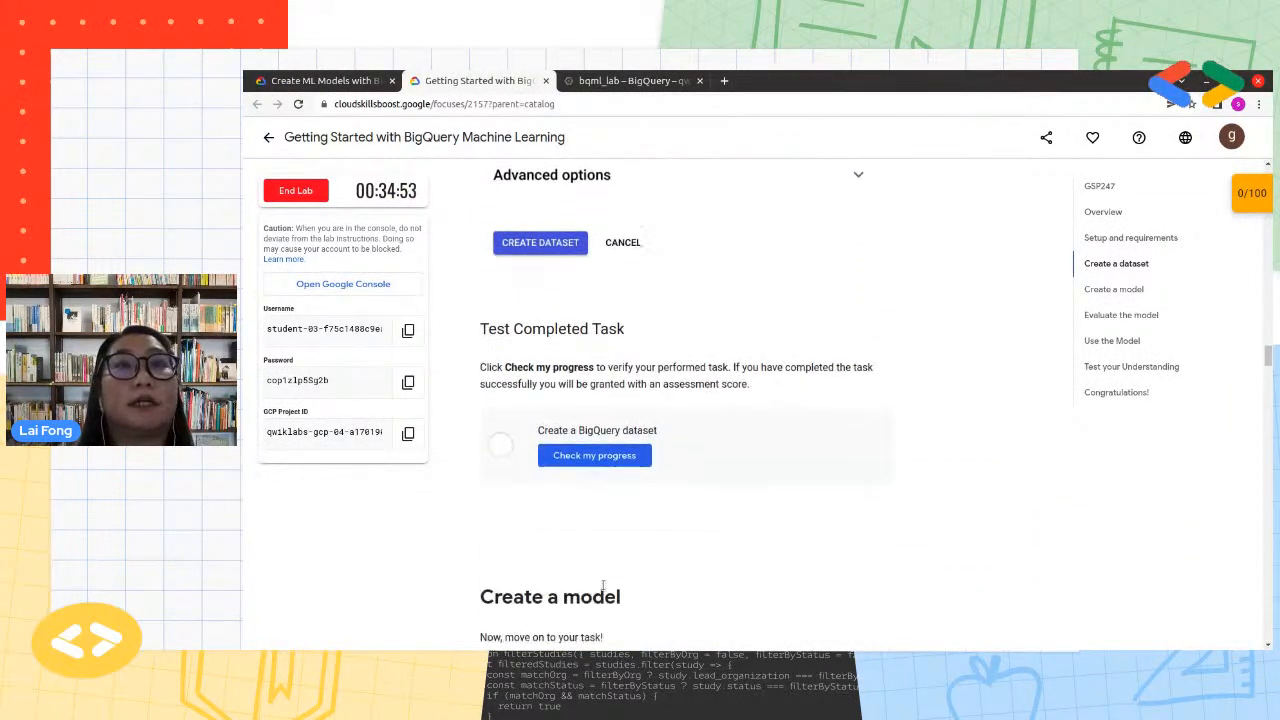
click(617, 460)
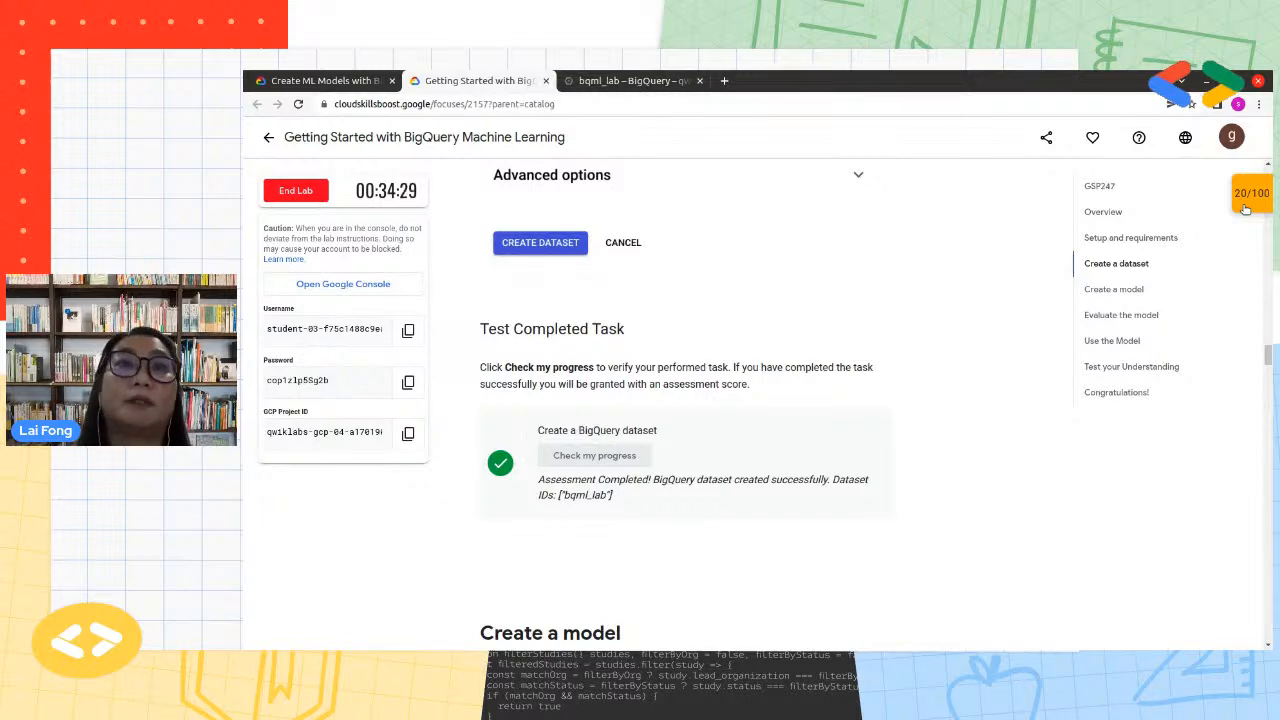
Read the lab's Create a model section and copy its query that creates bqml_lab.sample_model as a logistic_reg model
scroll(957, 455, down, 4)
scroll(955, 460, down, 1)
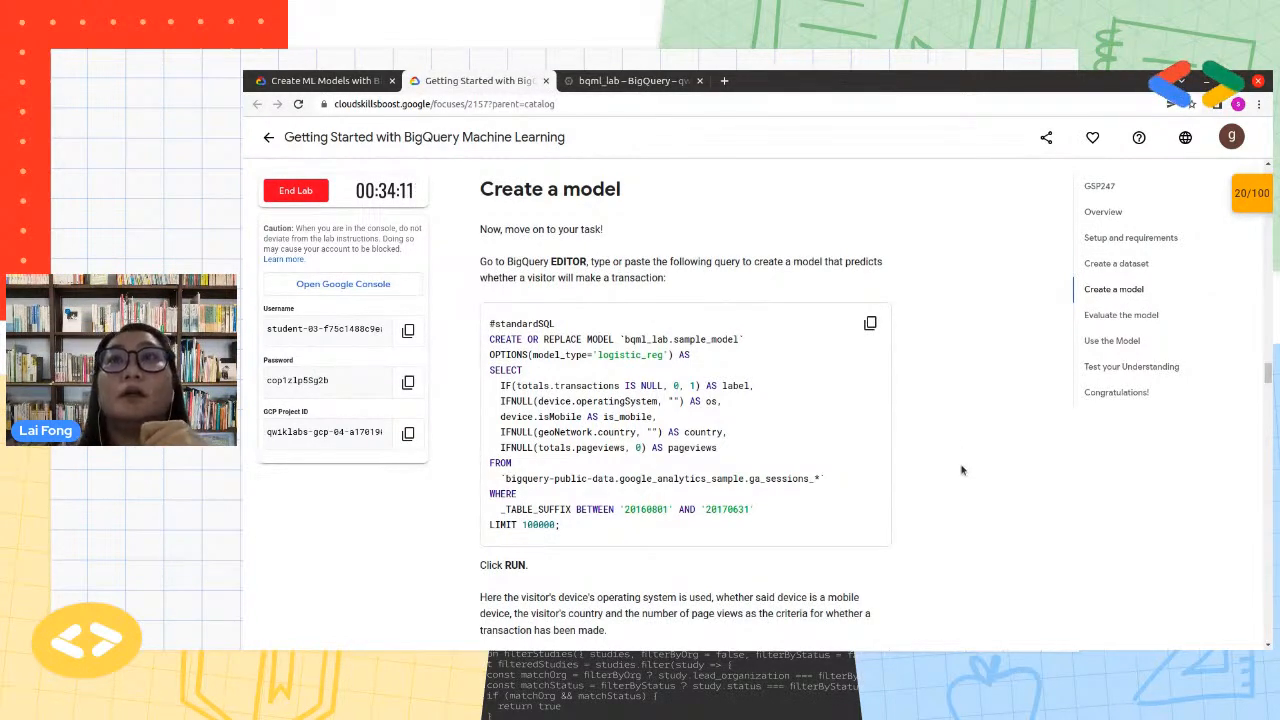
drag(825, 261, 838, 275)
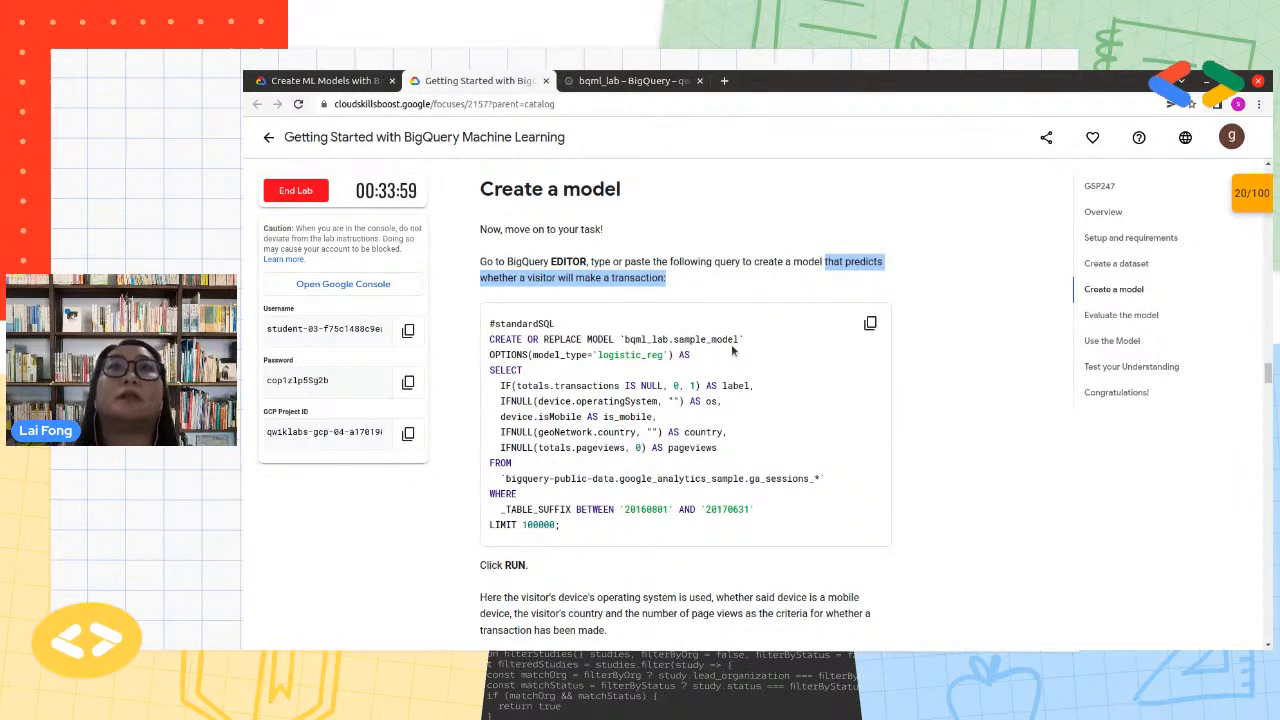
click(602, 80)
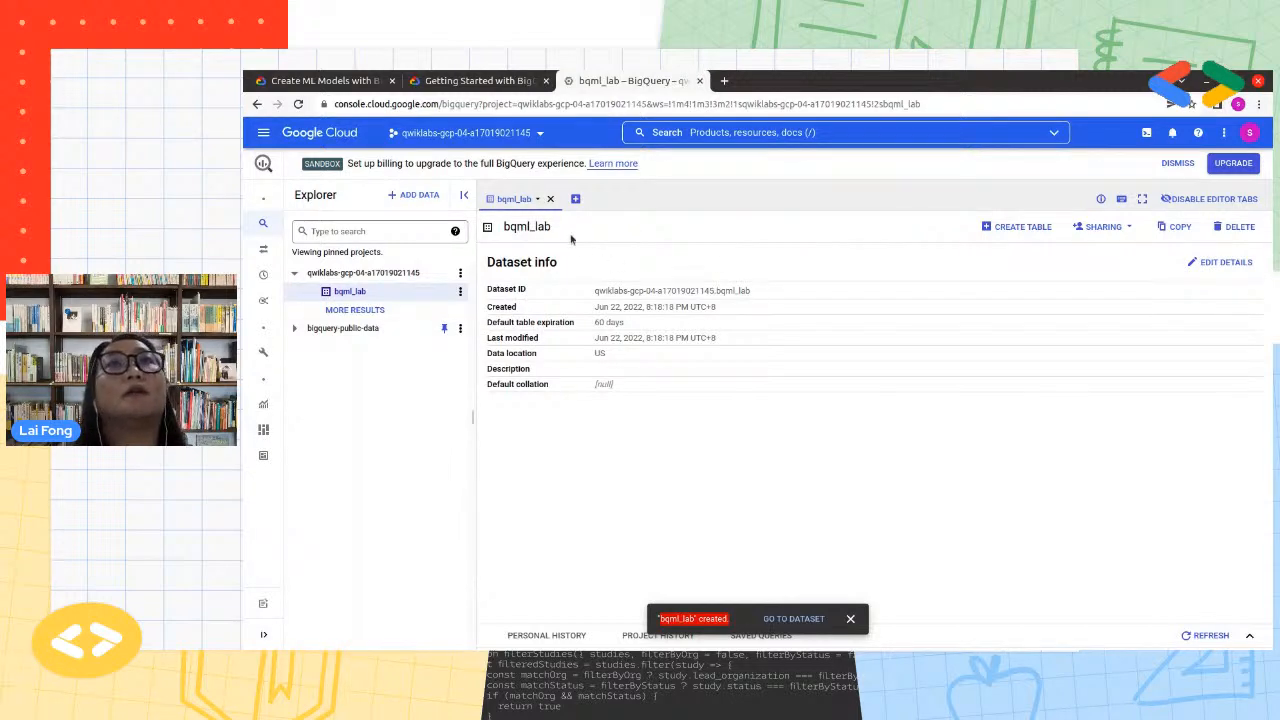
click(490, 82)
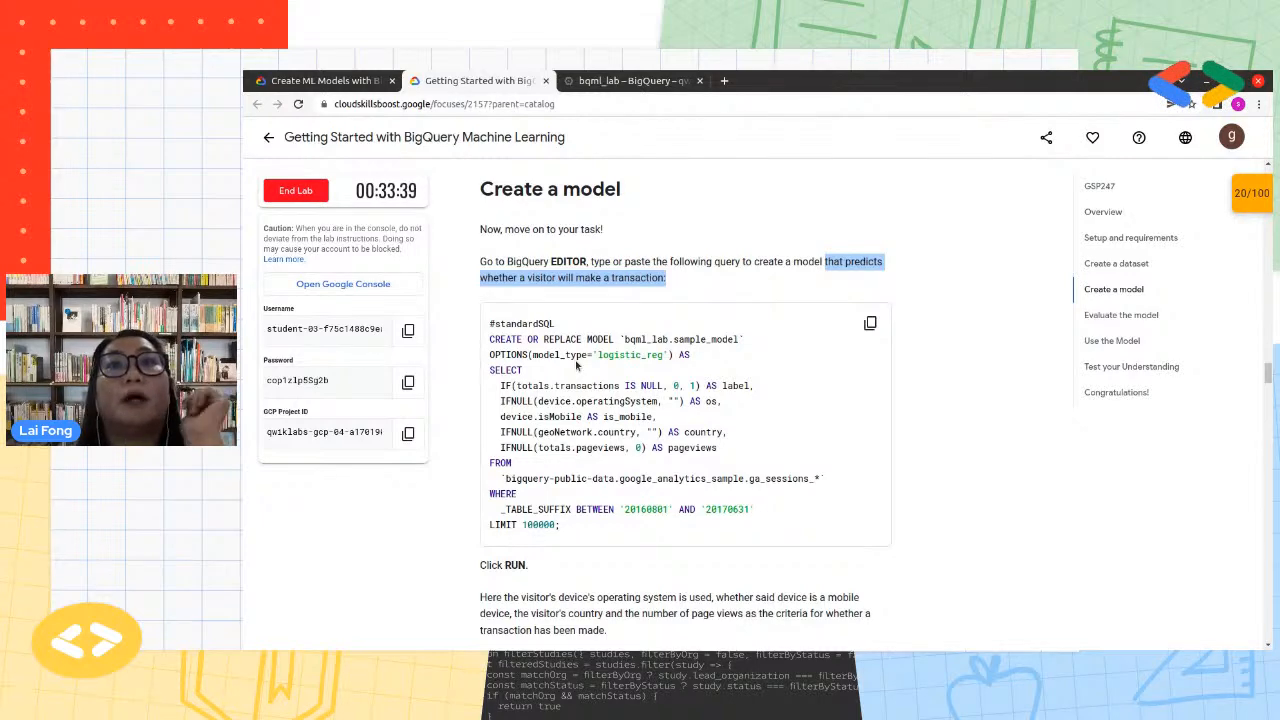
scroll(576, 366, down, 1)
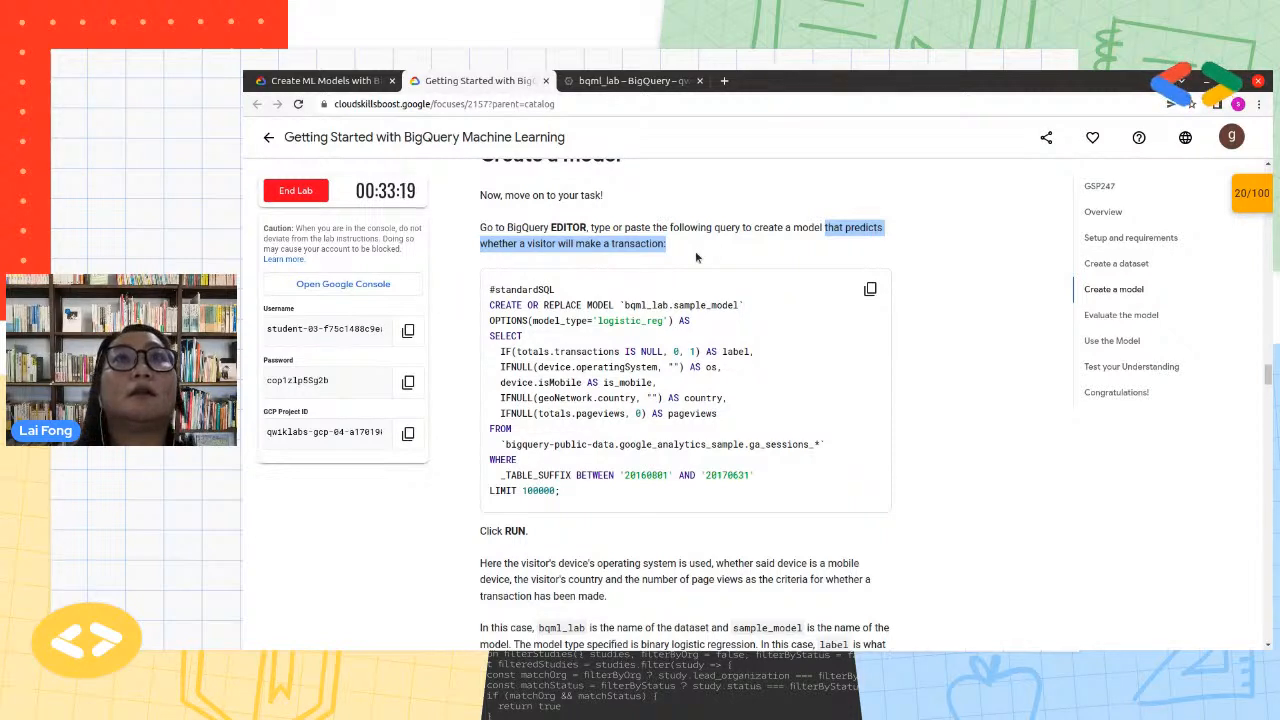
click(870, 289)
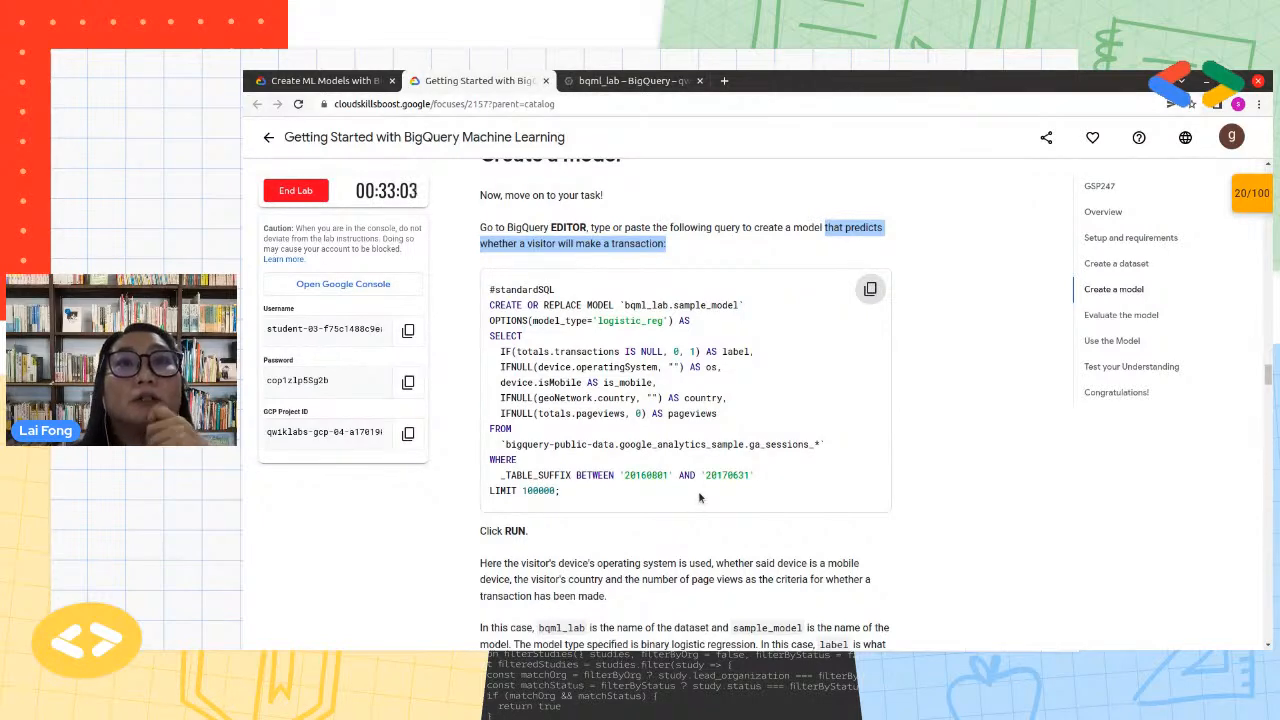
Close the bqml_lab details in BigQuery and paste the copied CREATE OR REPLACE MODEL query into a new query editor
click(630, 82)
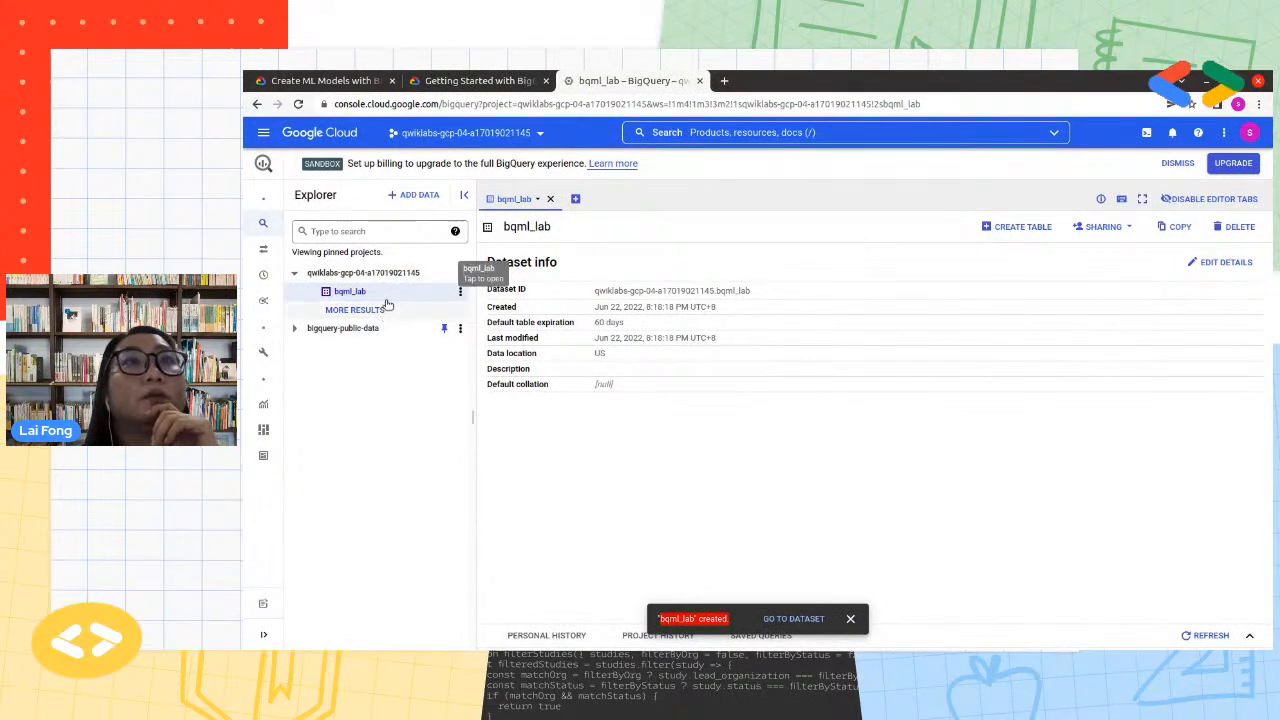
click(577, 200)
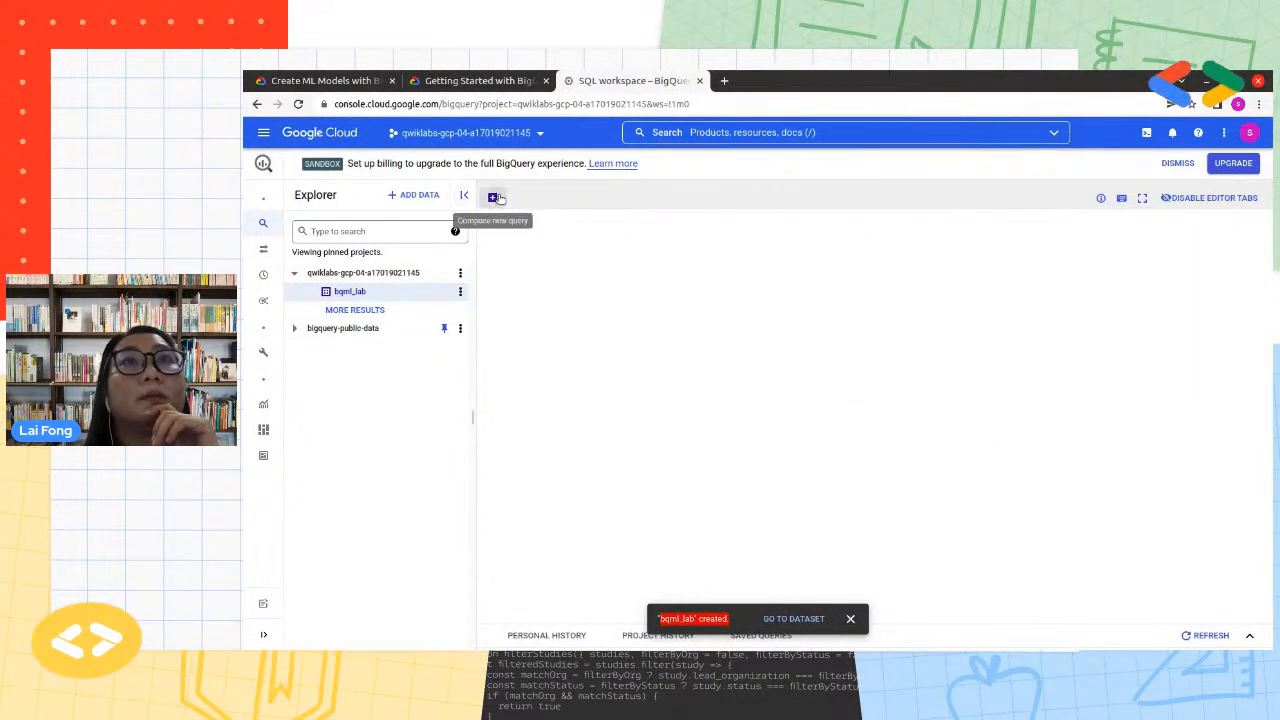
click(495, 198)
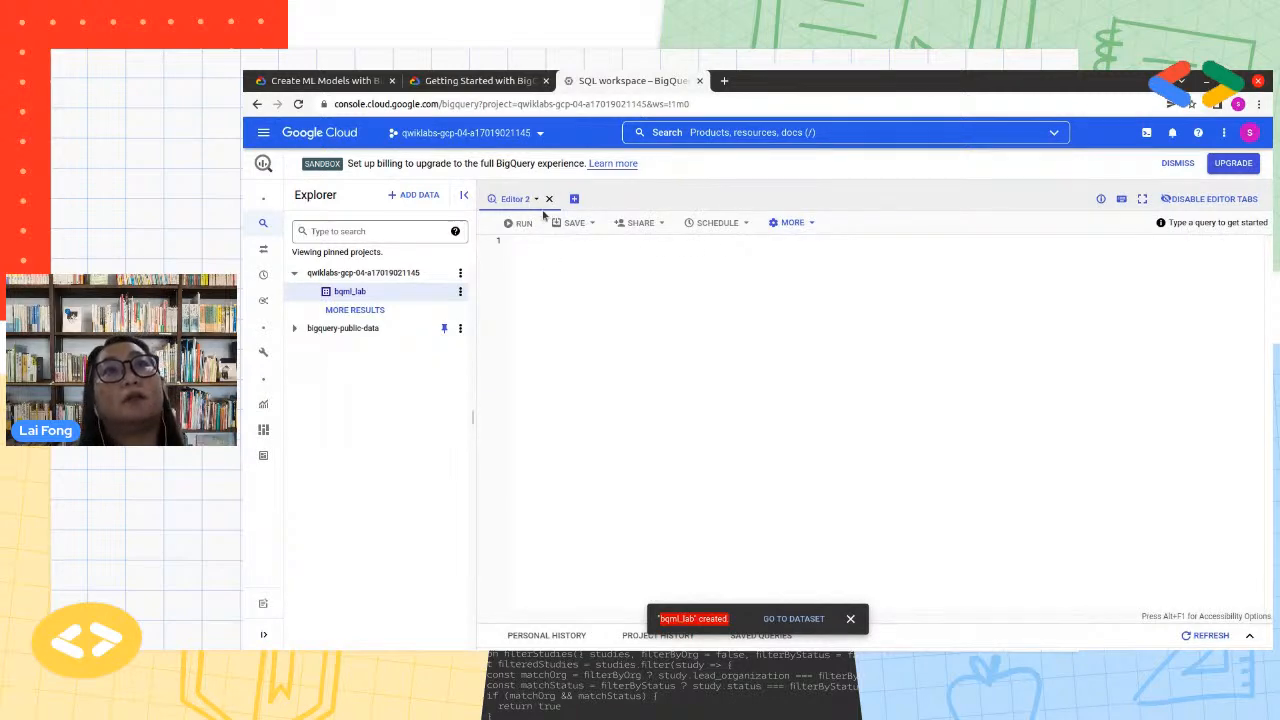
click(622, 297)
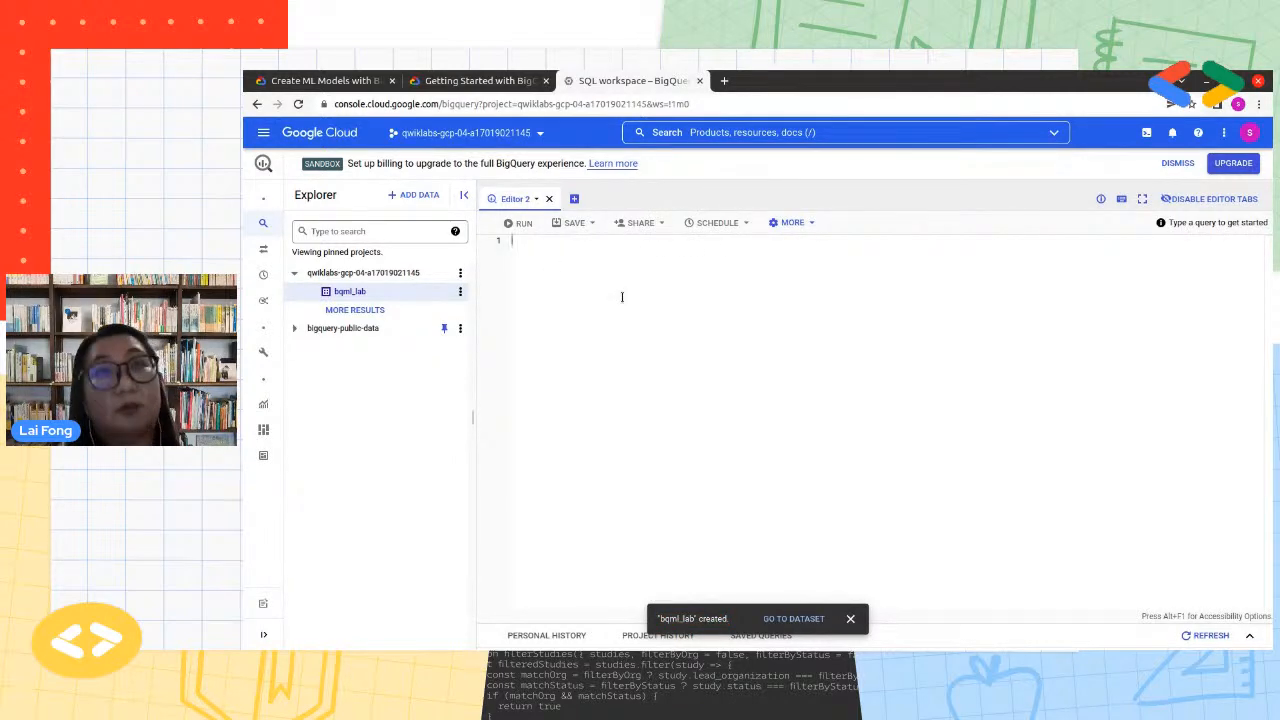
key(ctrl+v)
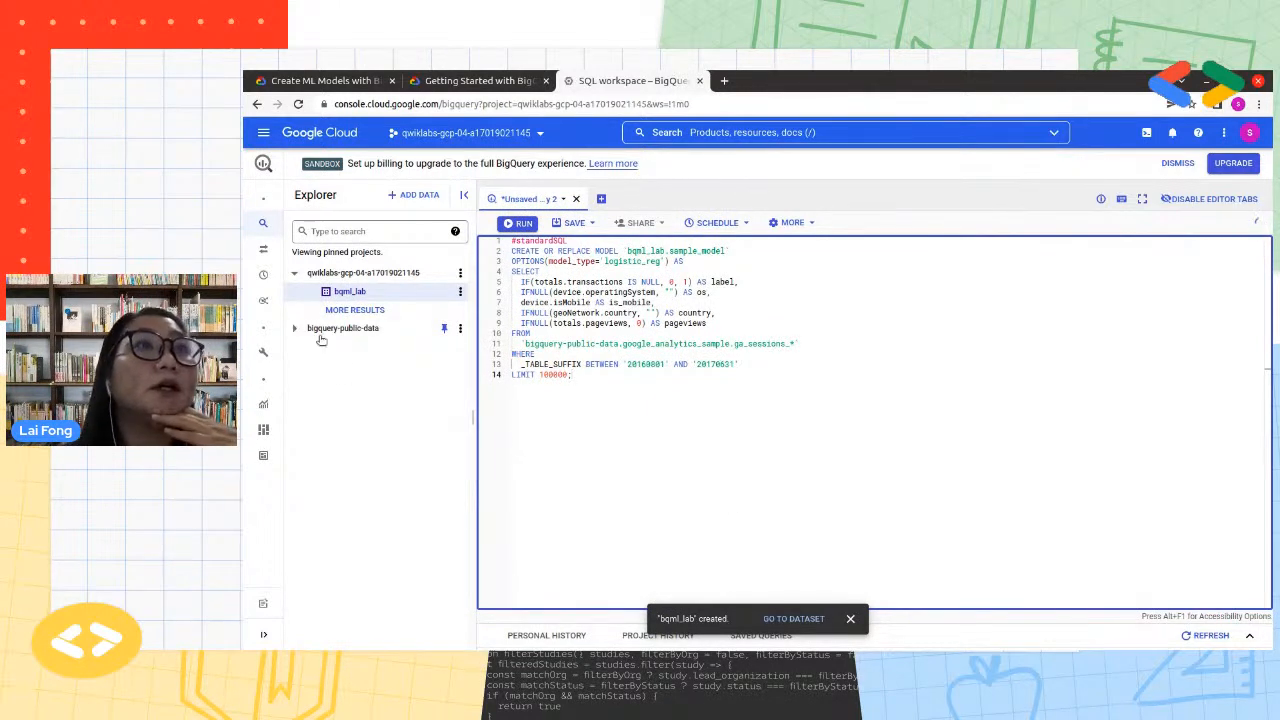
Find google_analytics_sample in bigquery-public-data, open the ga_sessions_ table's schema and expand the totals record
click(294, 328)
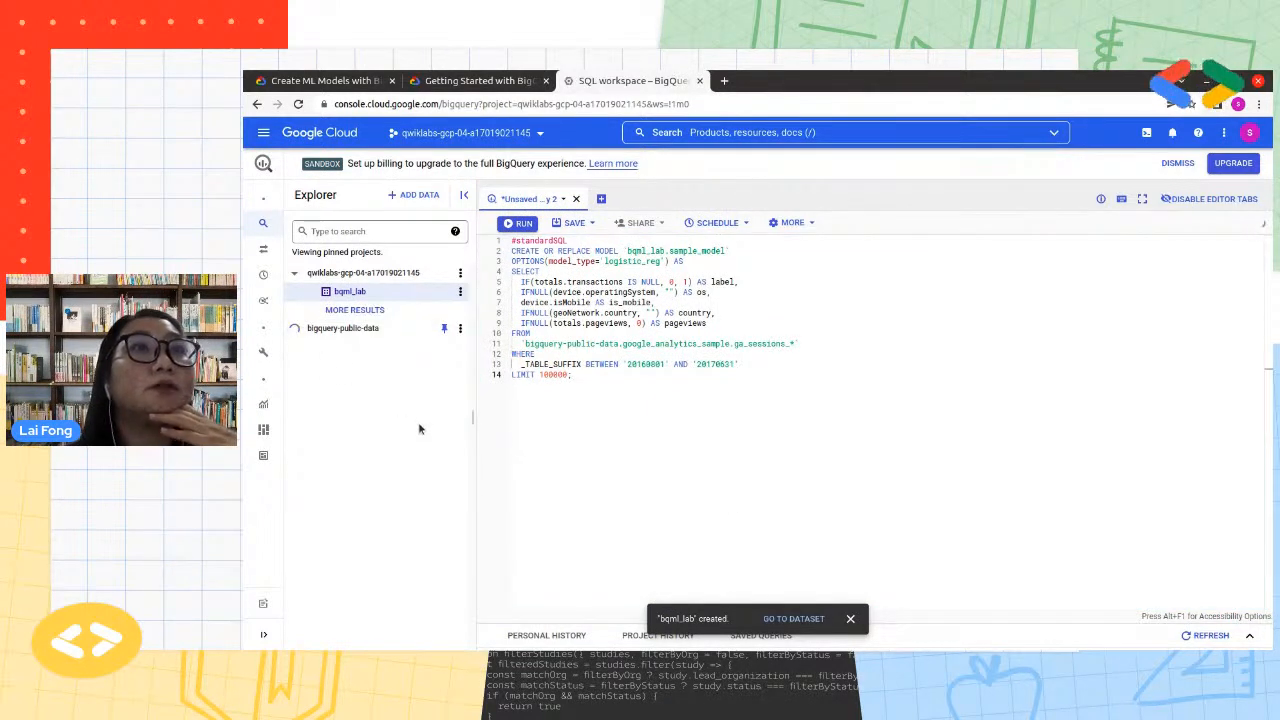
scroll(430, 526, down, 4)
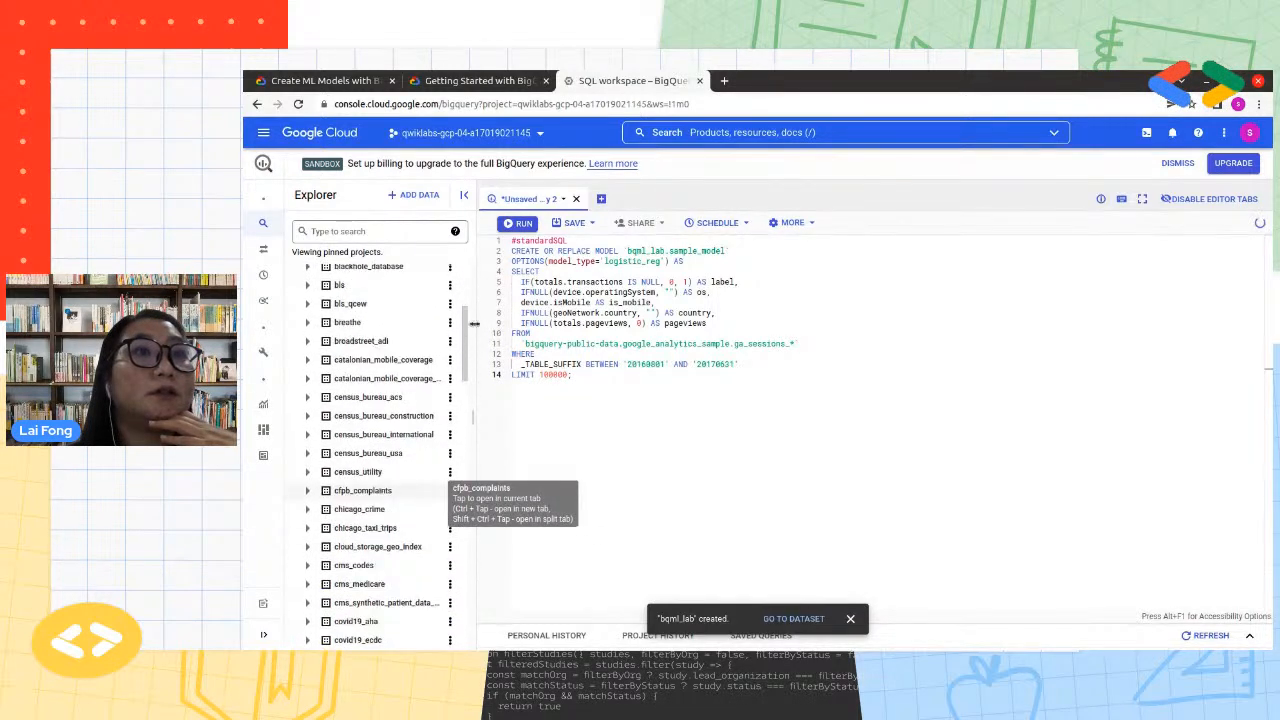
drag(466, 367, 461, 576)
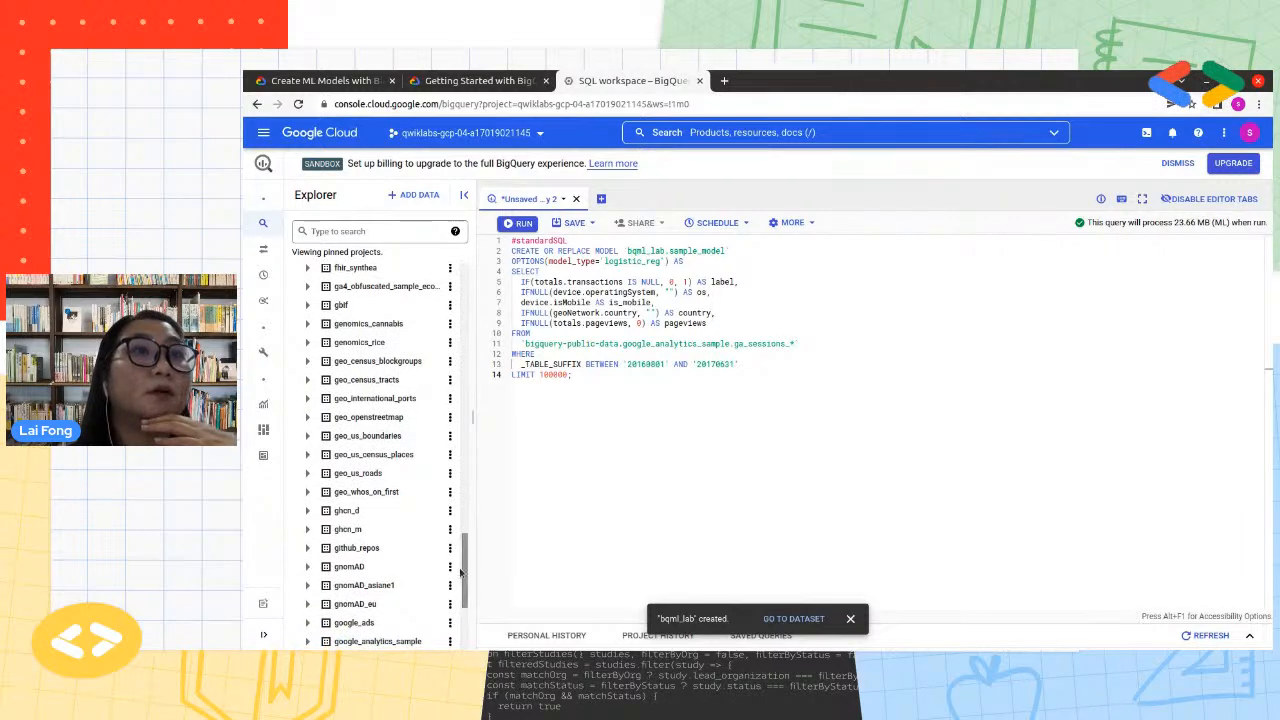
scroll(409, 553, down, 3)
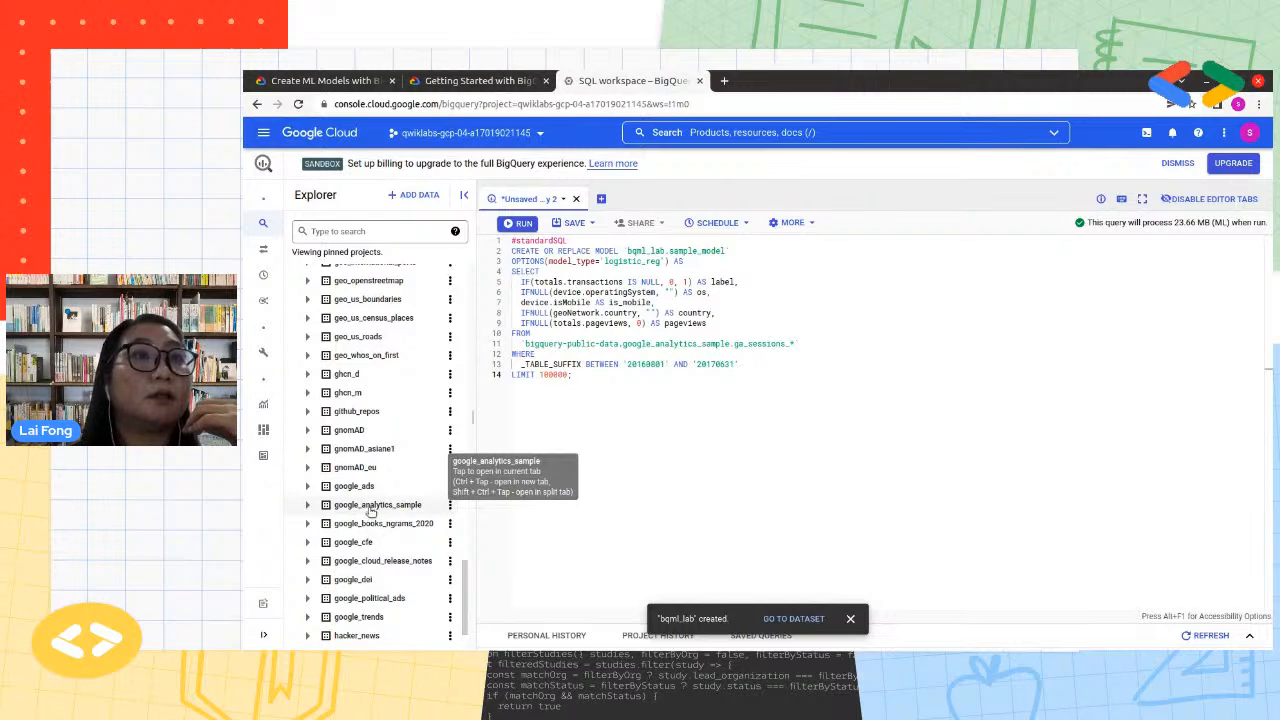
click(357, 507)
click(367, 525)
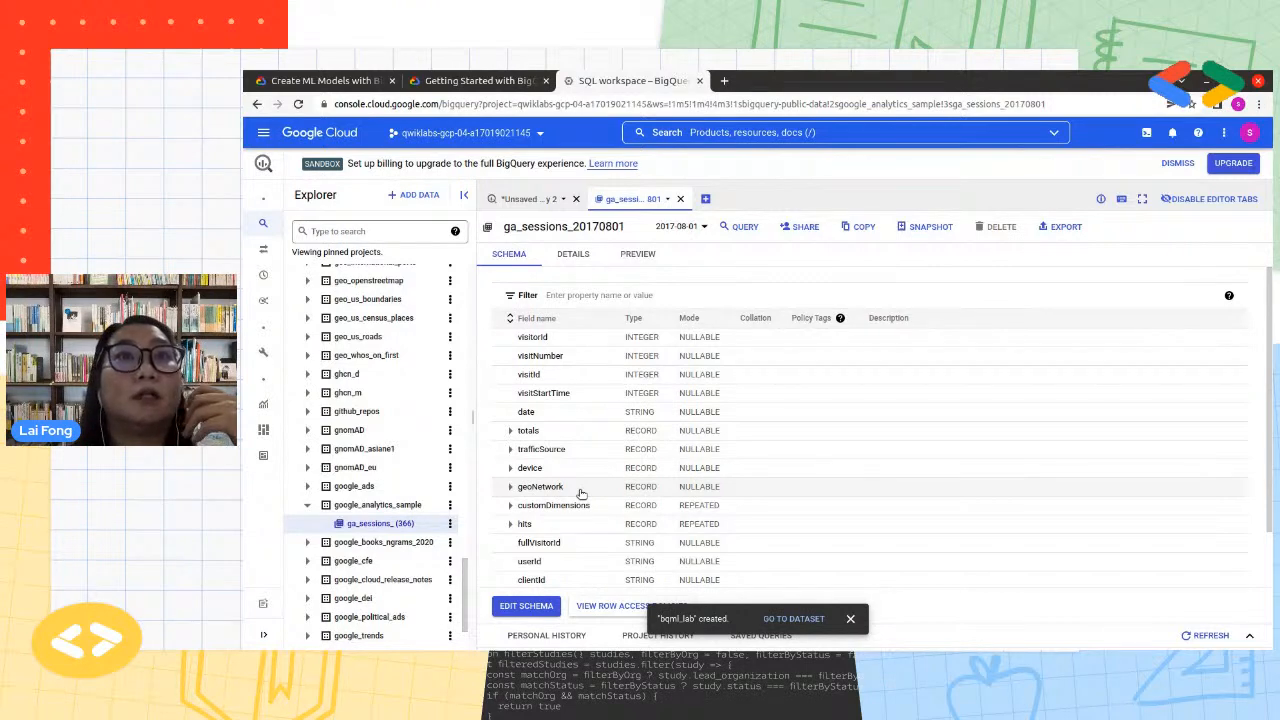
click(510, 430)
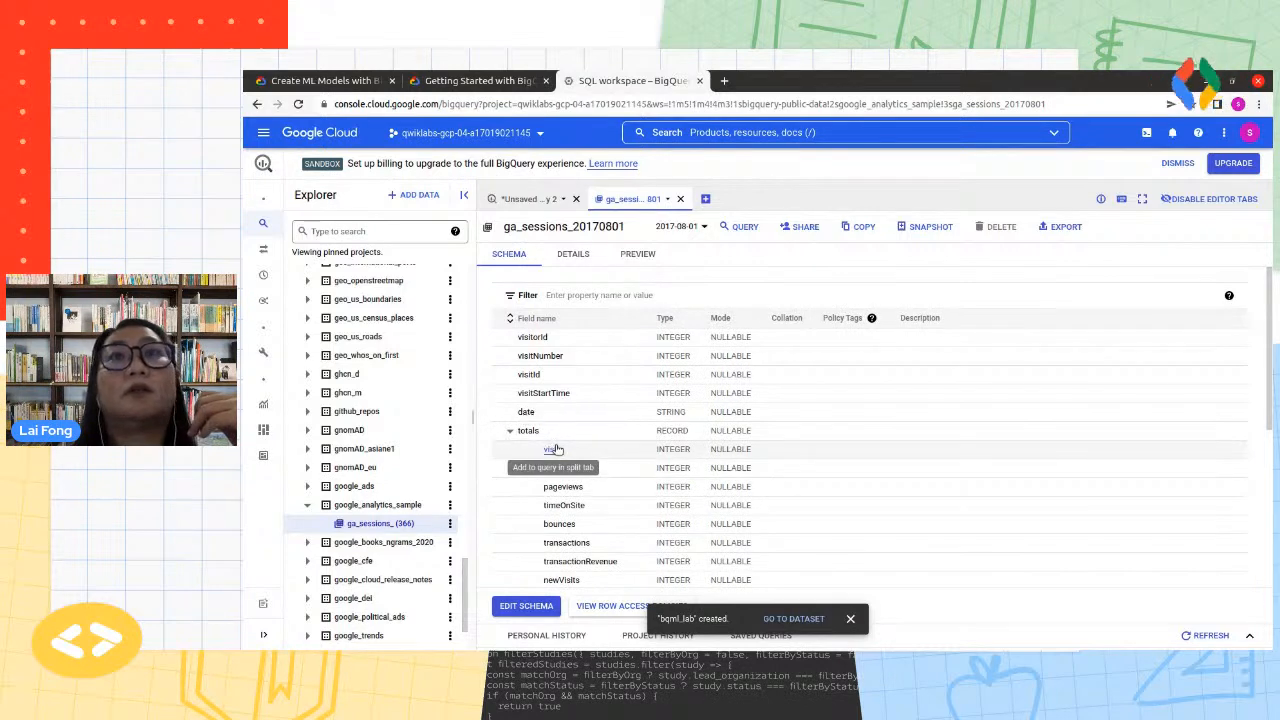
Query the totals.visits field in a split editor, collapse the Explorer, and put the FROM and LIMIT clauses on separate lines
click(557, 449)
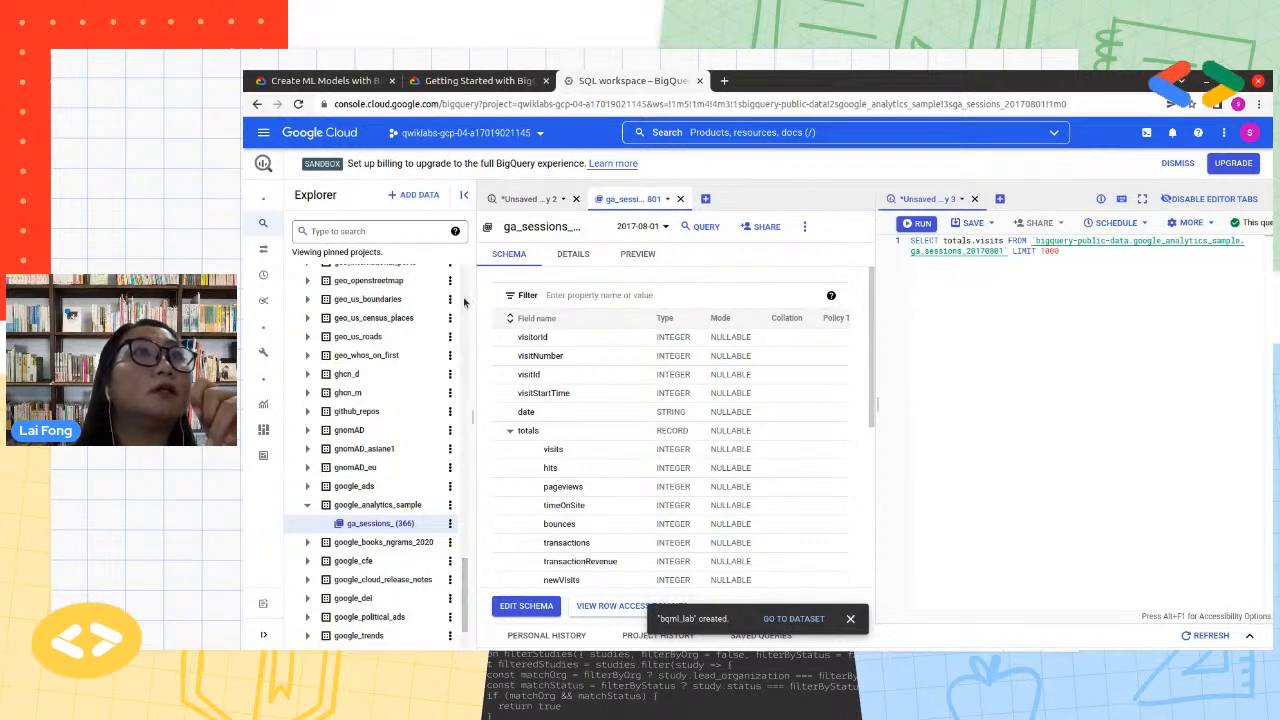
click(465, 197)
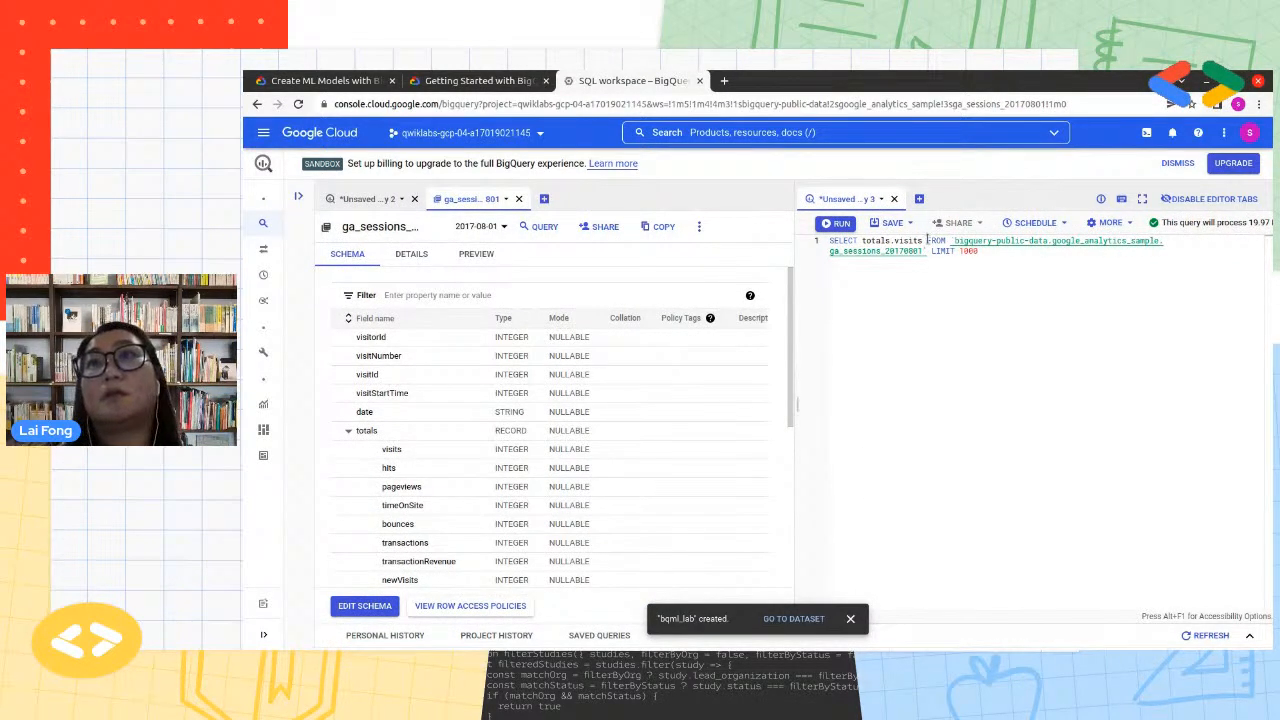
key(Return)
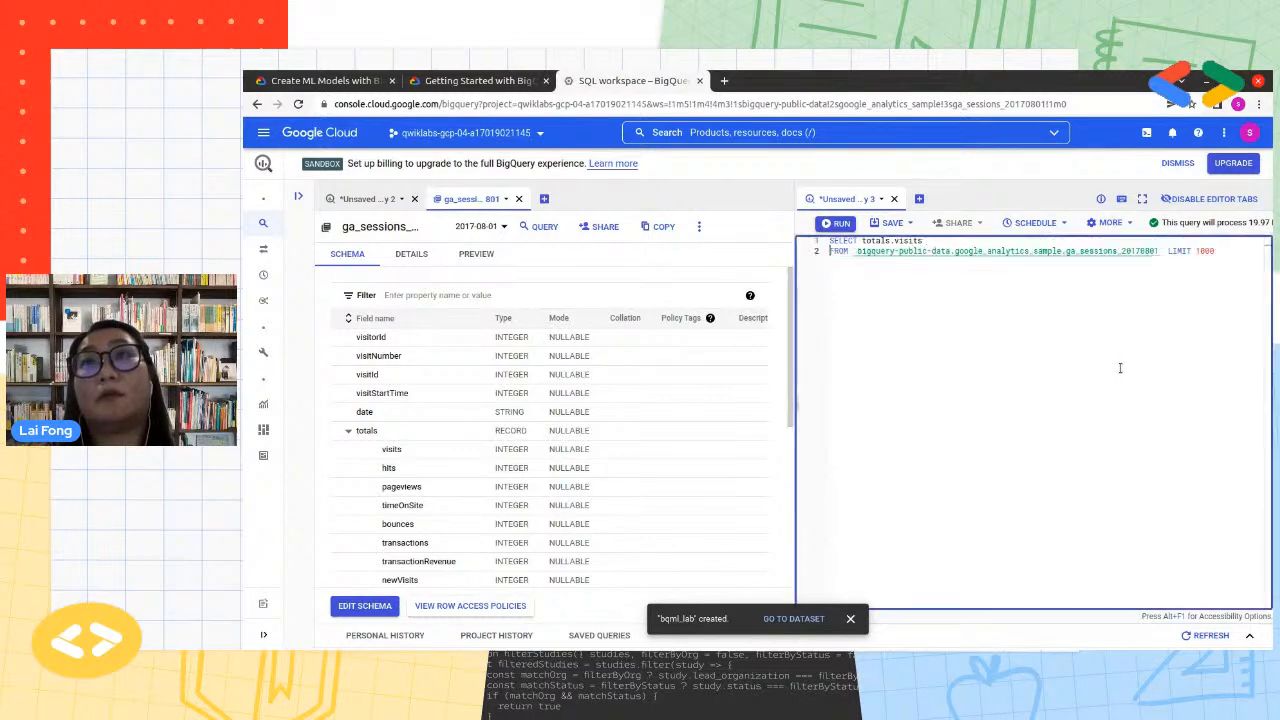
click(1163, 251)
key(Return)
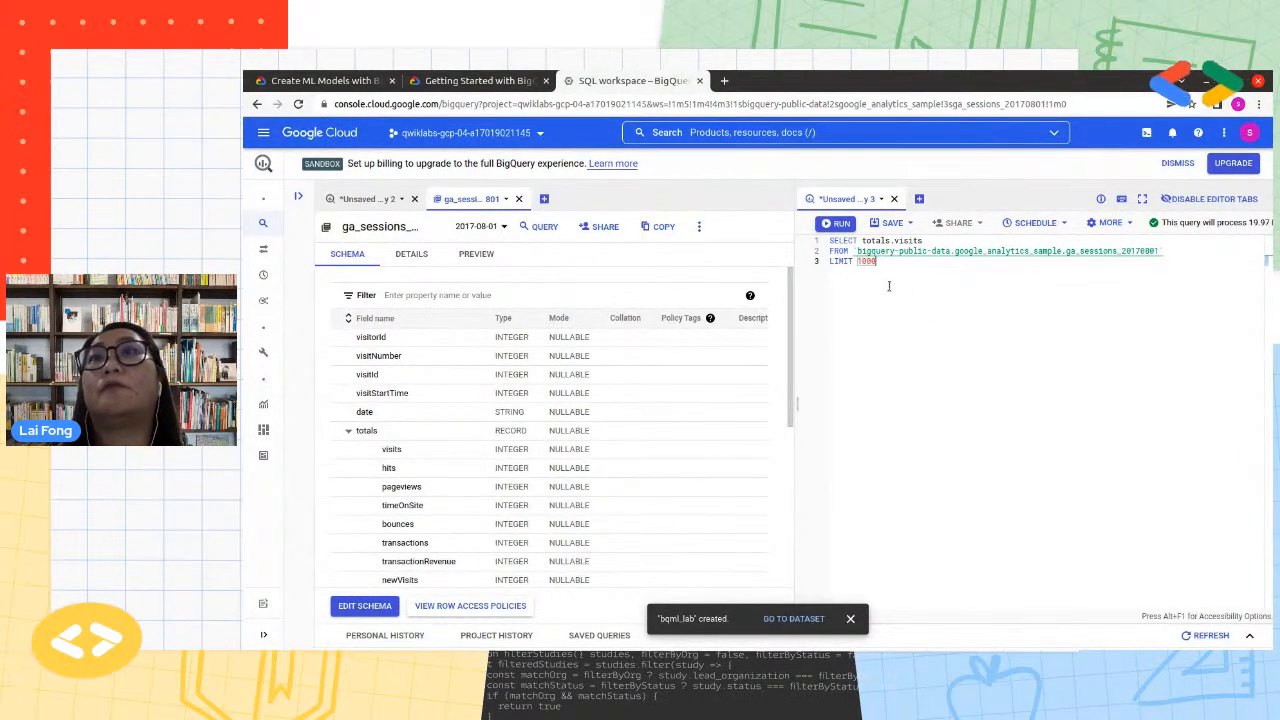
Replace the totals.visits query in the split editor with the full model creation query, and close the original query without saving
key(ctrl+a)
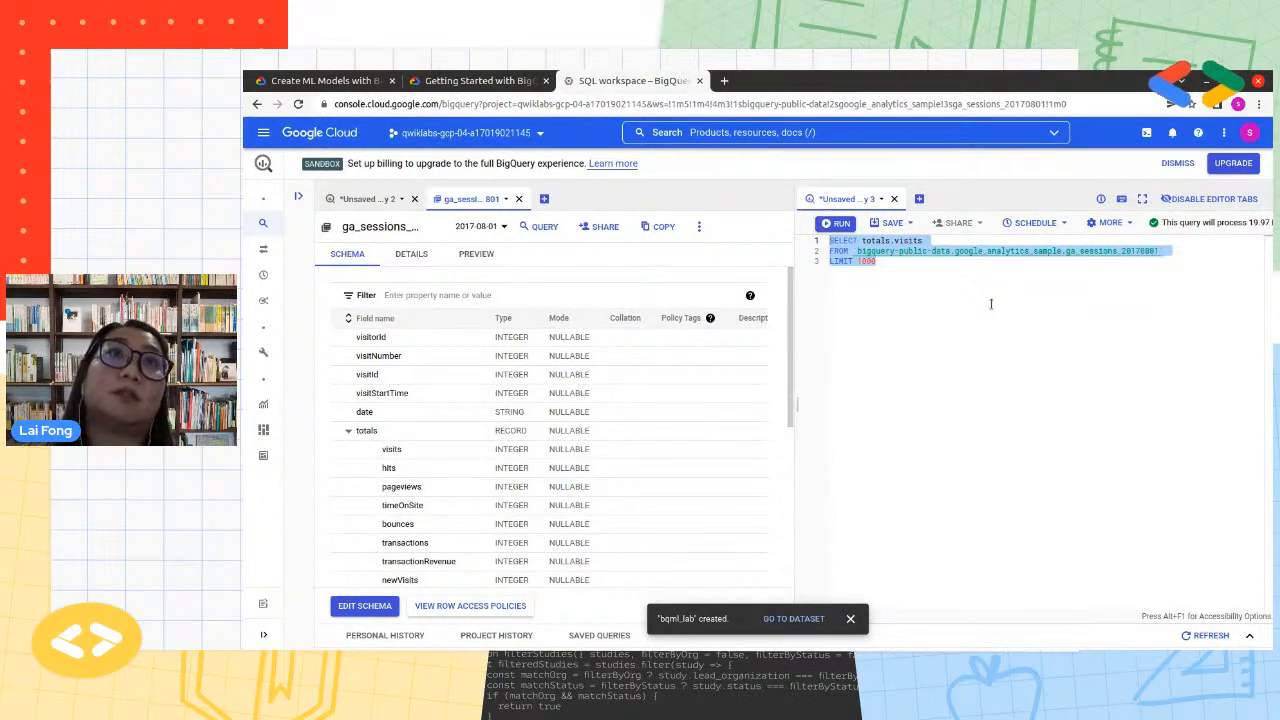
click(366, 199)
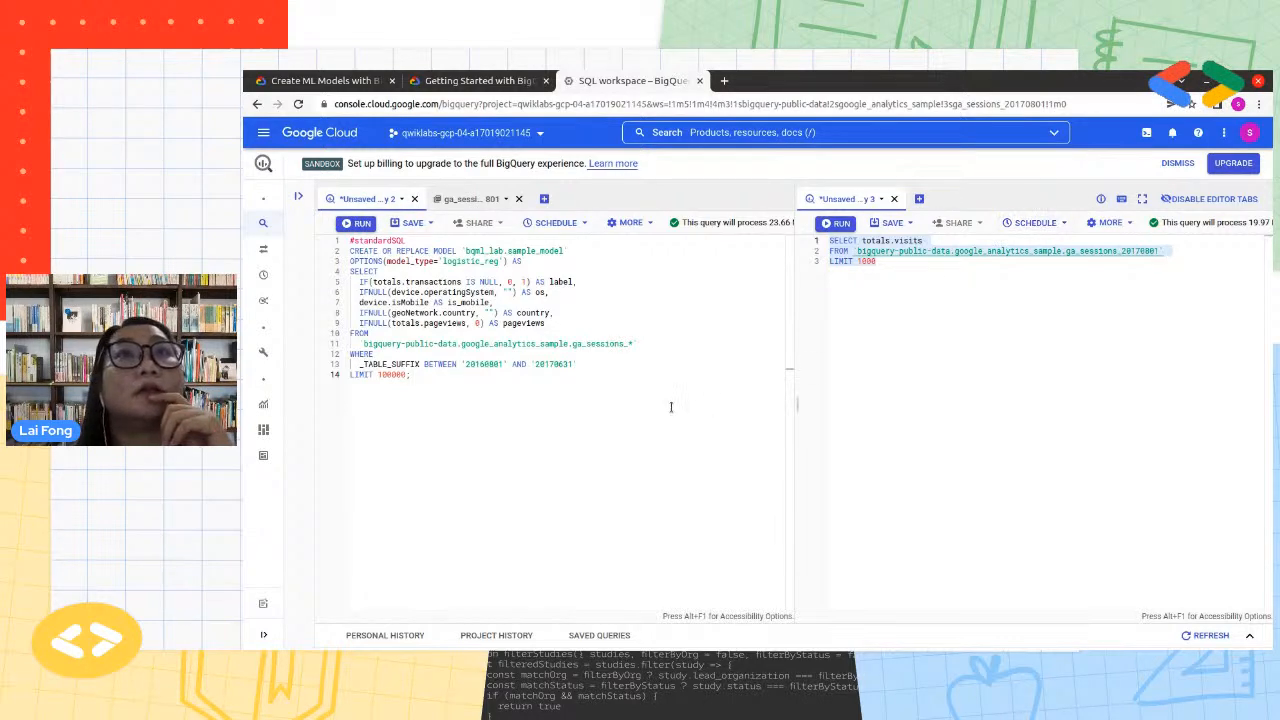
drag(410, 375, 350, 240)
key(ctrl+c)
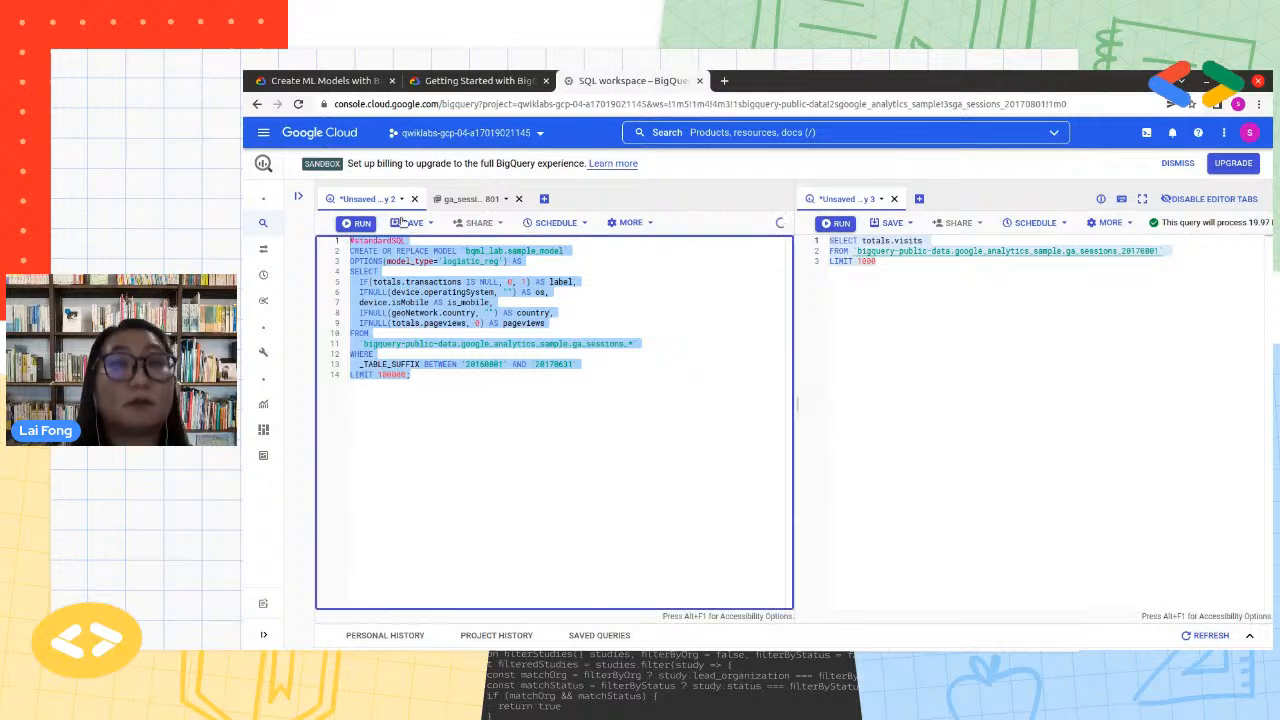
drag(903, 266, 742, 220)
key(ctrl+v)
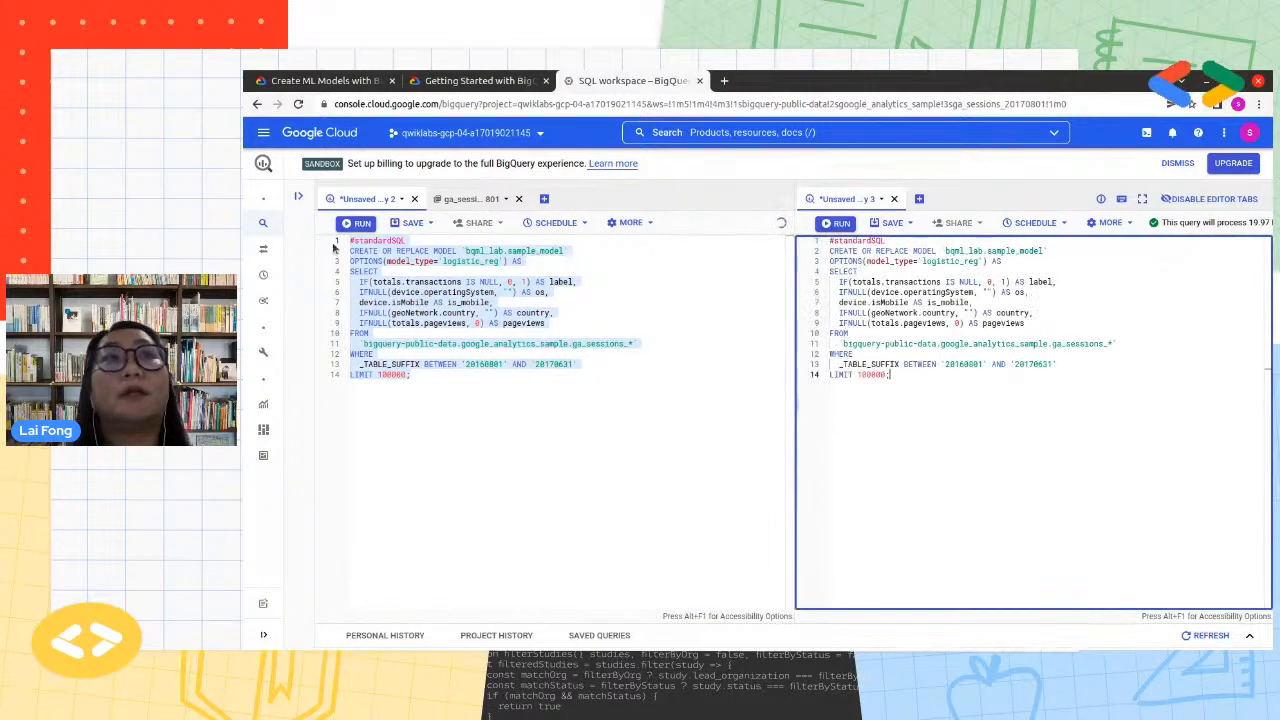
click(414, 198)
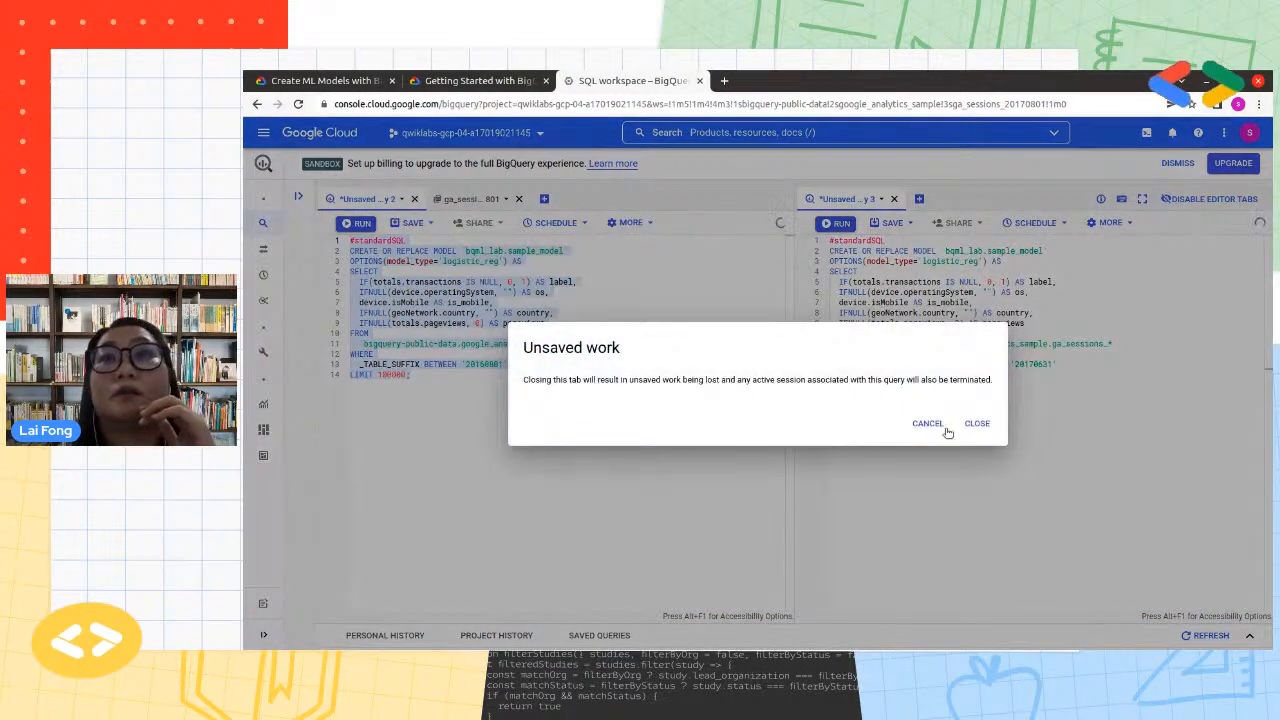
click(977, 423)
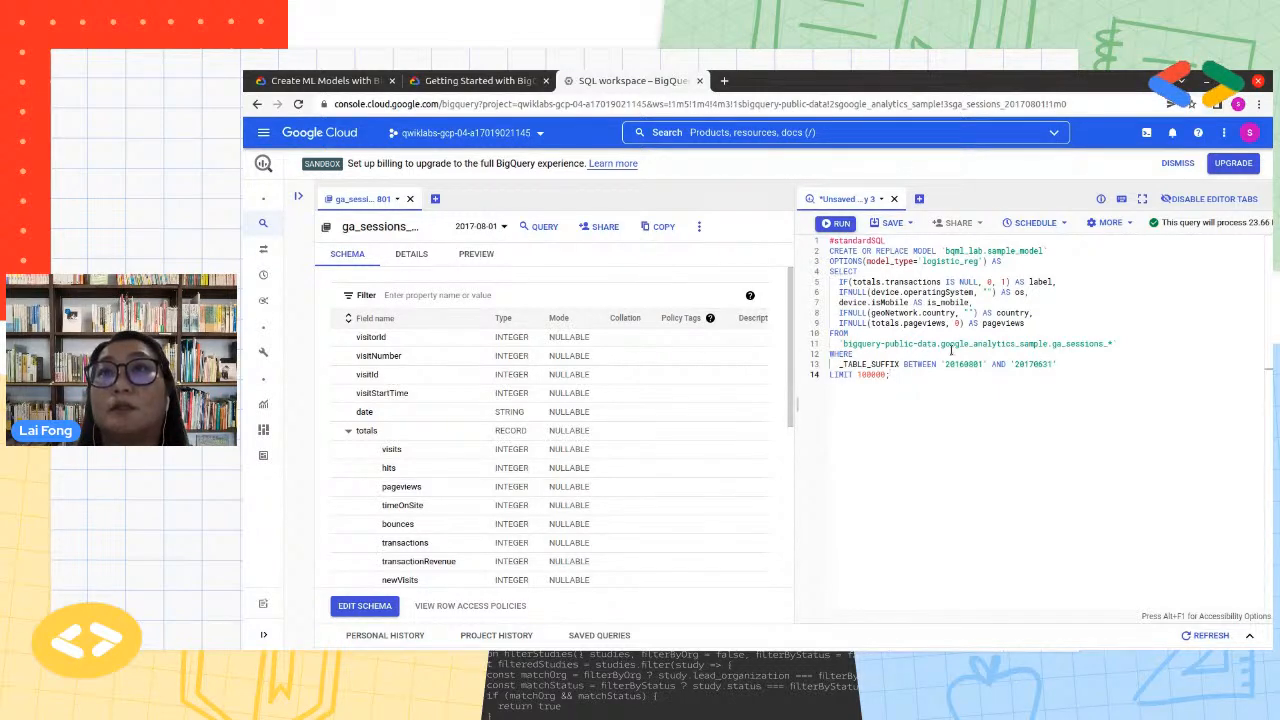
Examine the SELECT expressions and the ga_sessions_* source table in the model query alongside the table schema
drag(1025, 323, 815, 284)
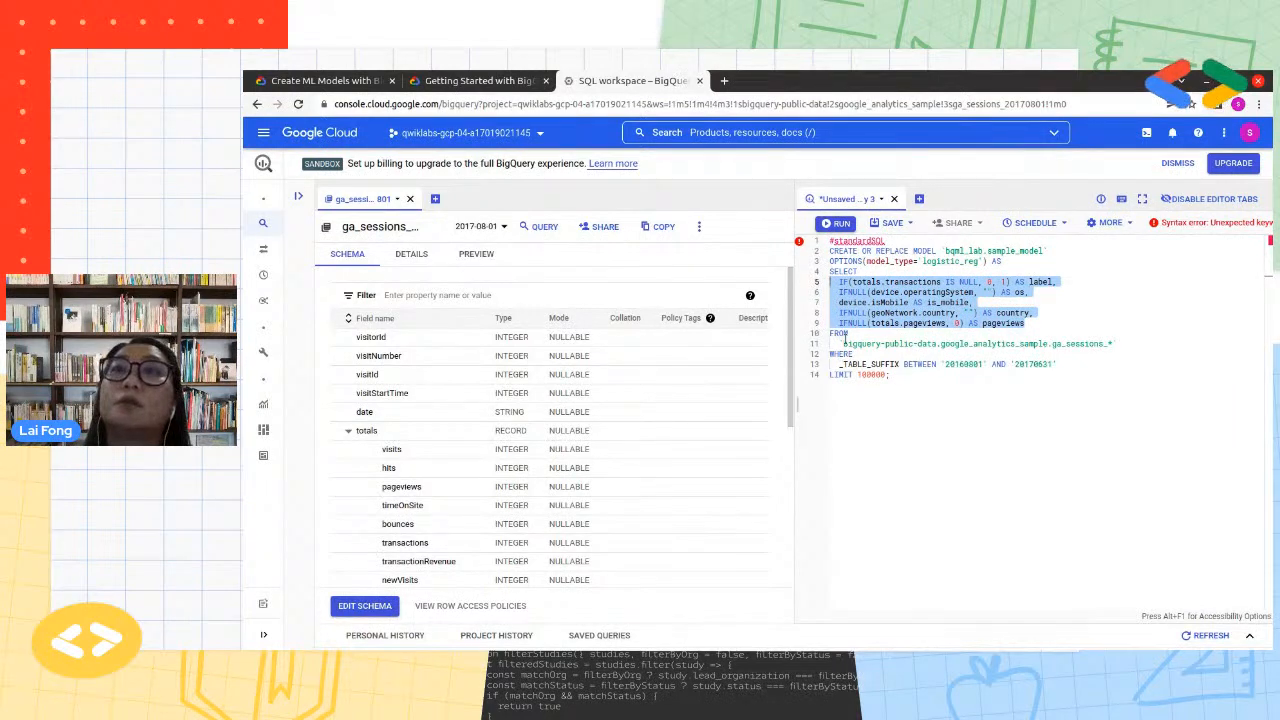
click(936, 382)
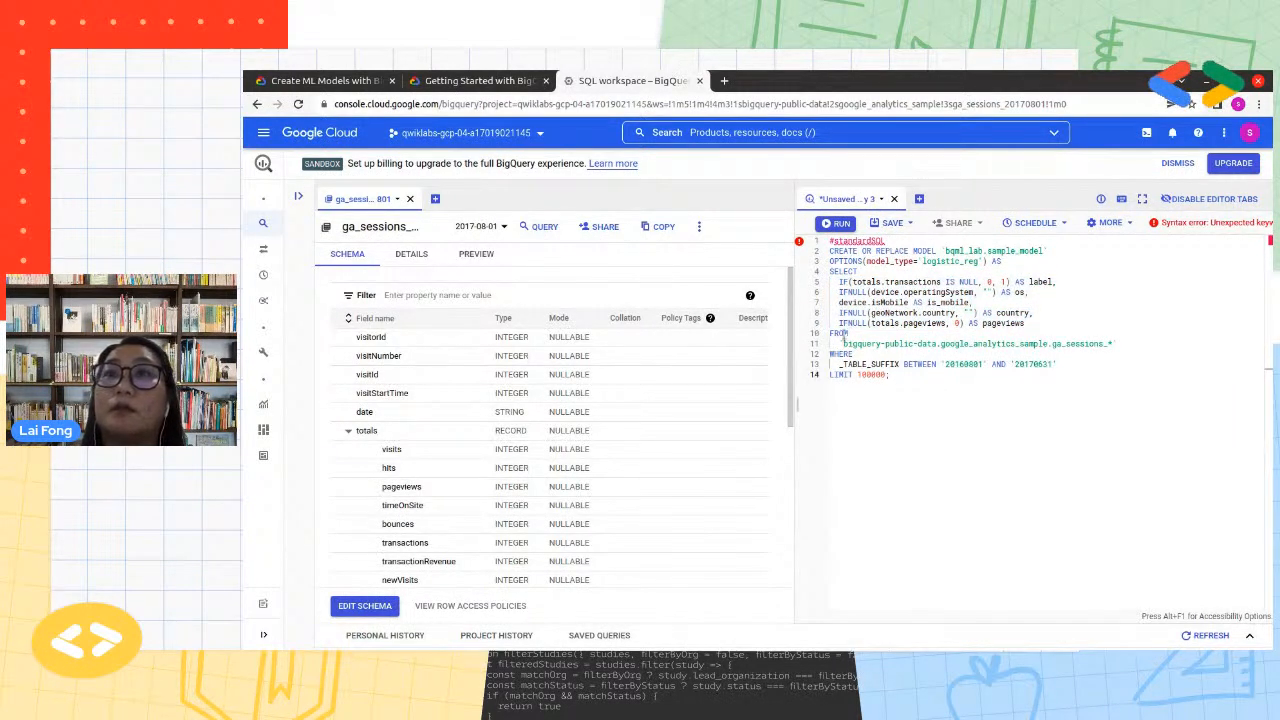
drag(844, 343, 1112, 344)
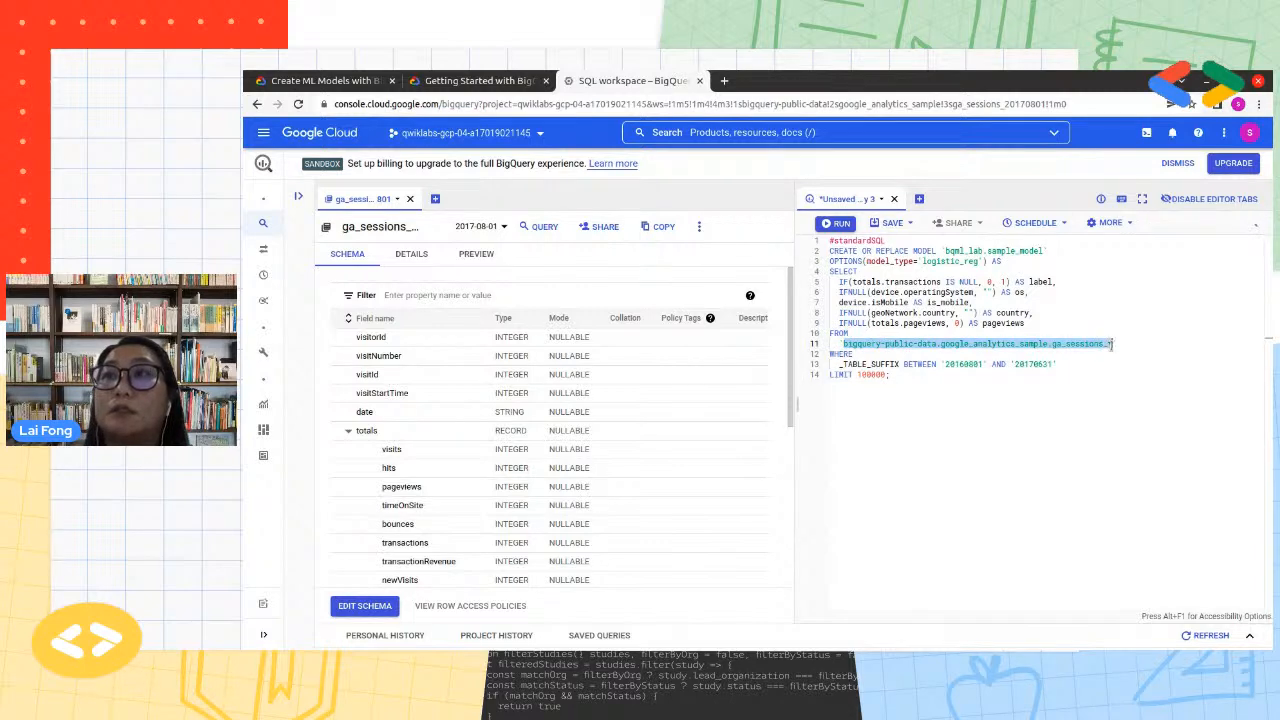
Examine the wildcard ending of the ga_sessions_* source table reference in the model query's FROM clause
click(1117, 362)
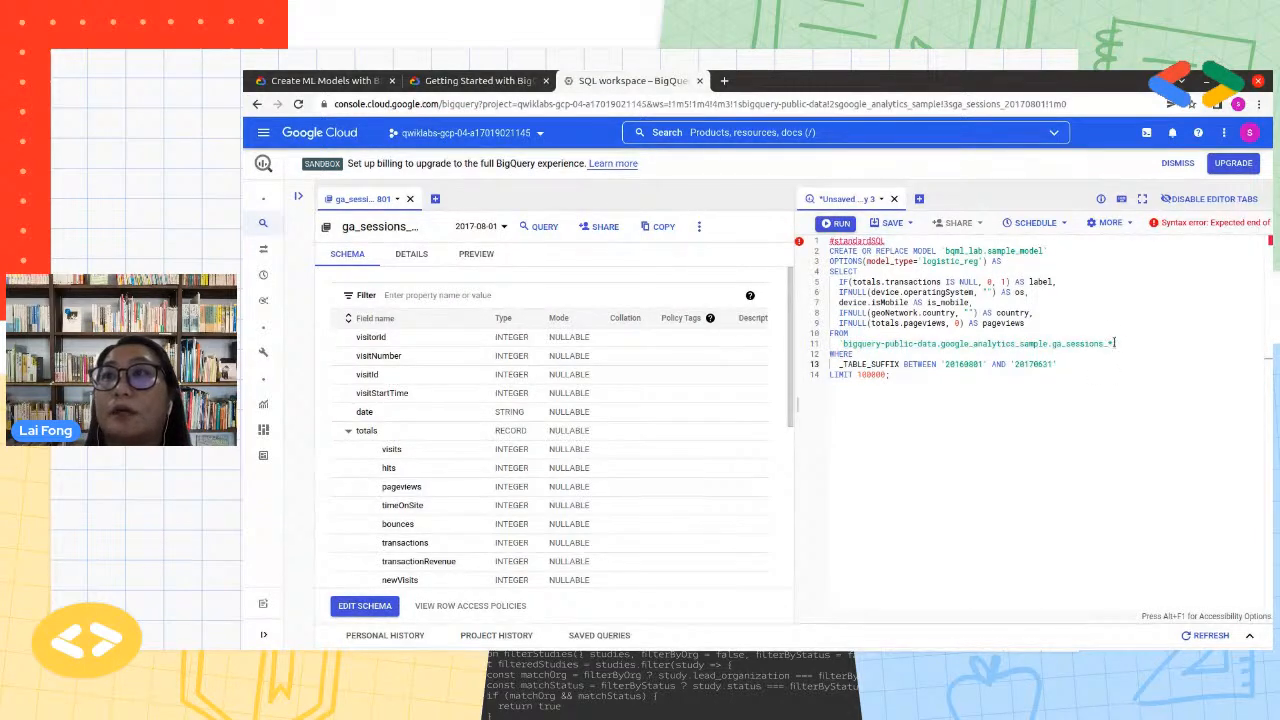
drag(1112, 343, 1107, 343)
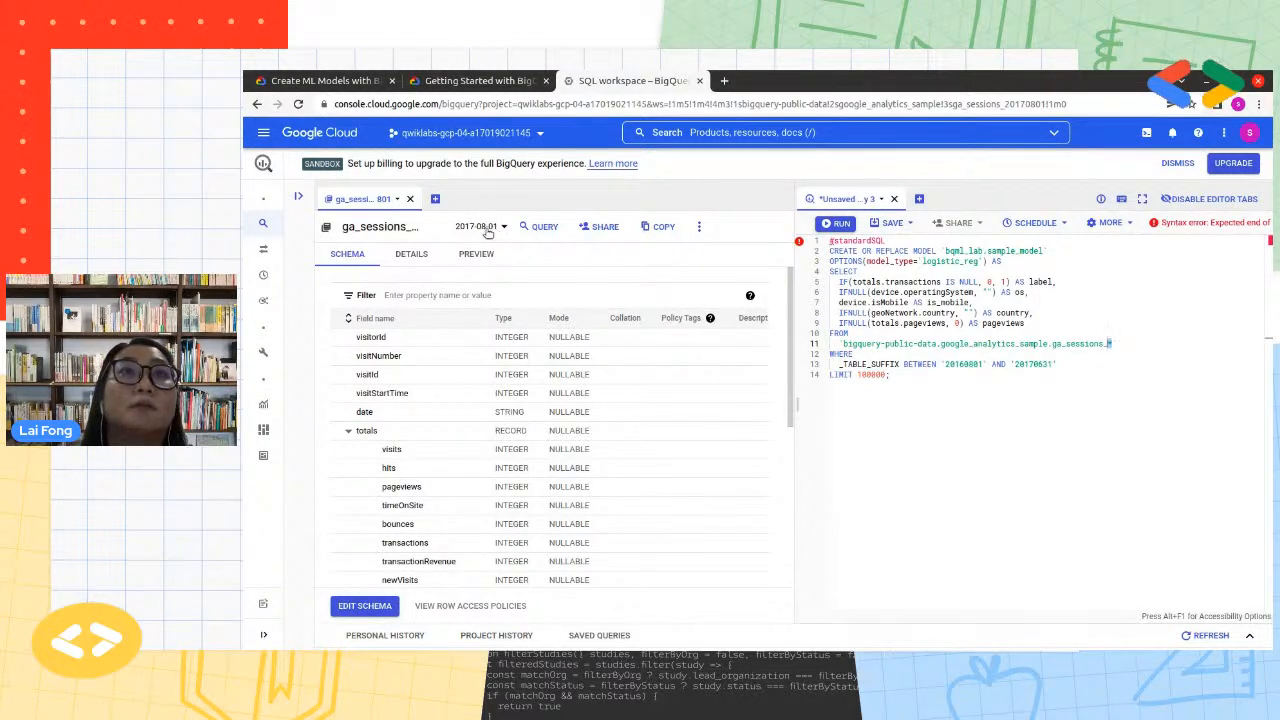
click(1107, 385)
text(;)
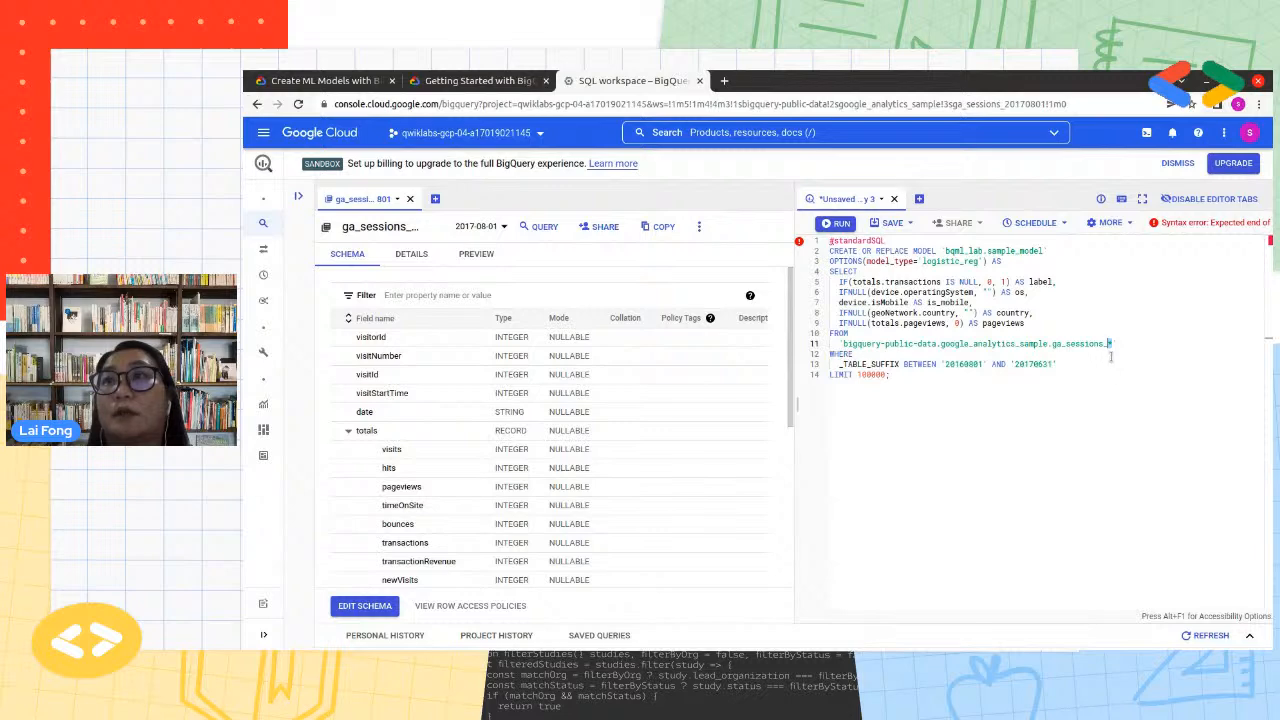
drag(1111, 344, 843, 344)
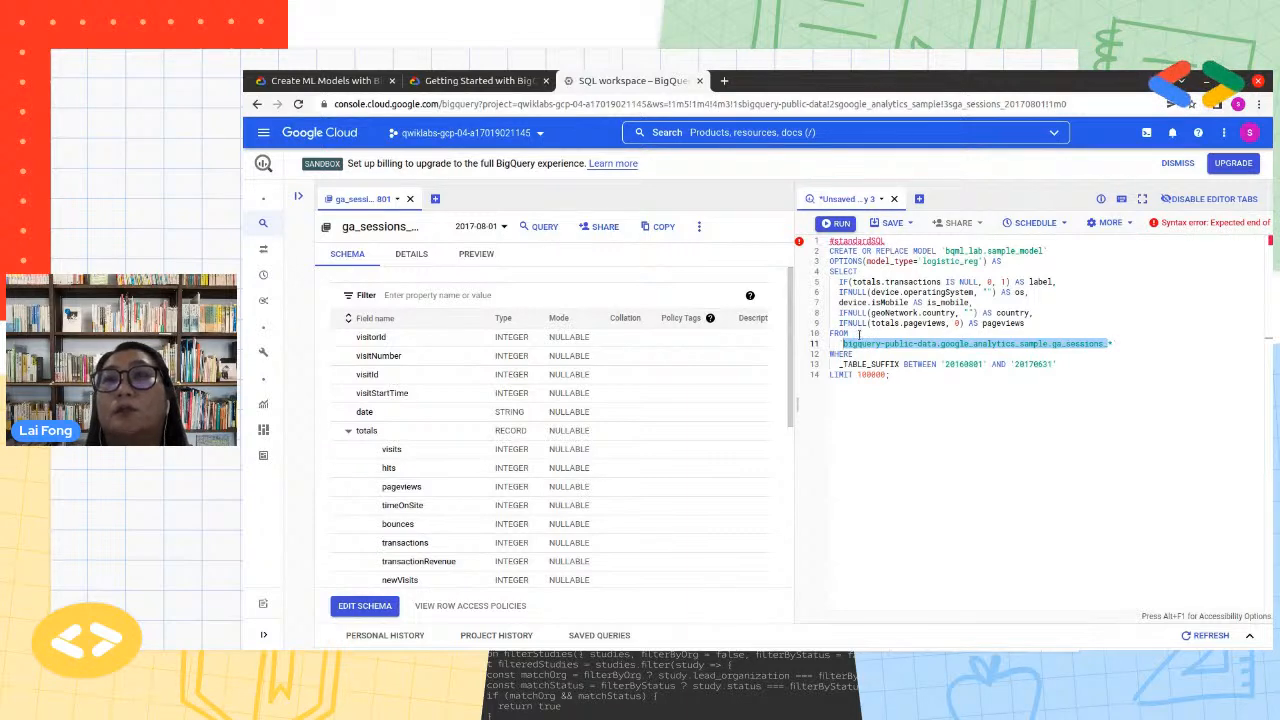
click(1040, 398)
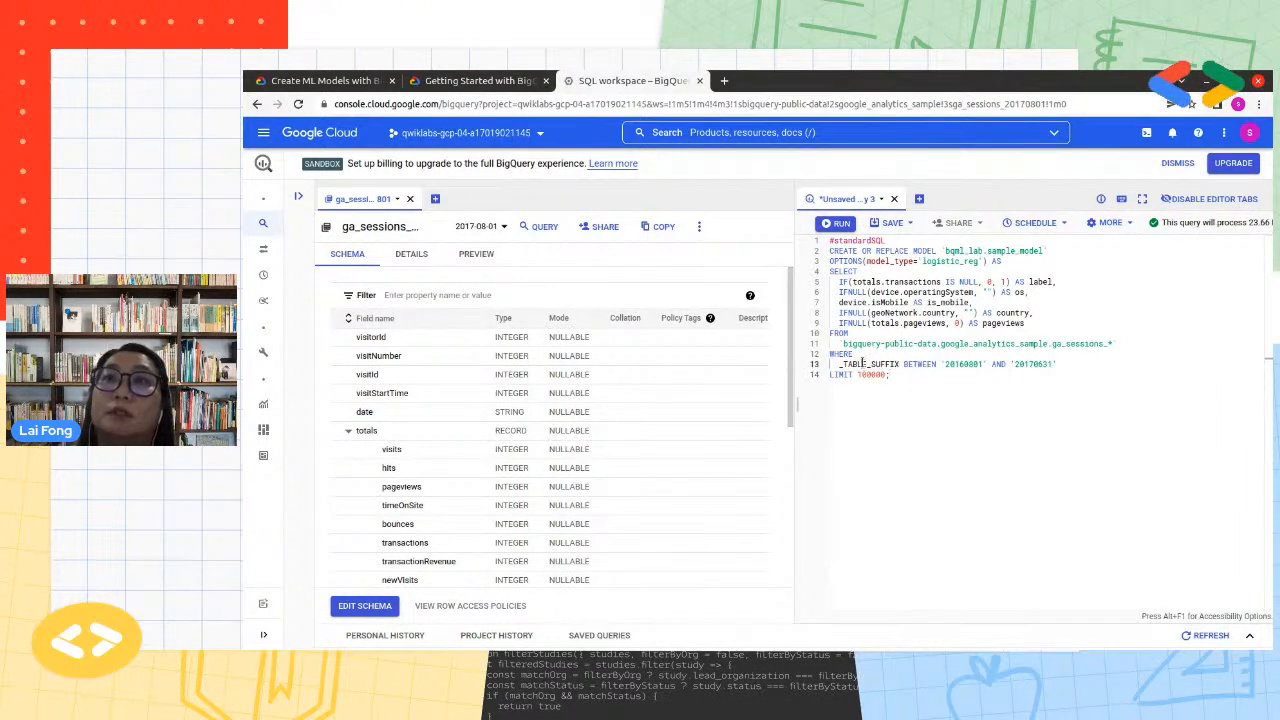
Compare the query's _TABLE_SUFFIX range '20160801' to '20170631' with the 2016 and 2017 dates available for the ga_sessions_ table
double_click(866, 364)
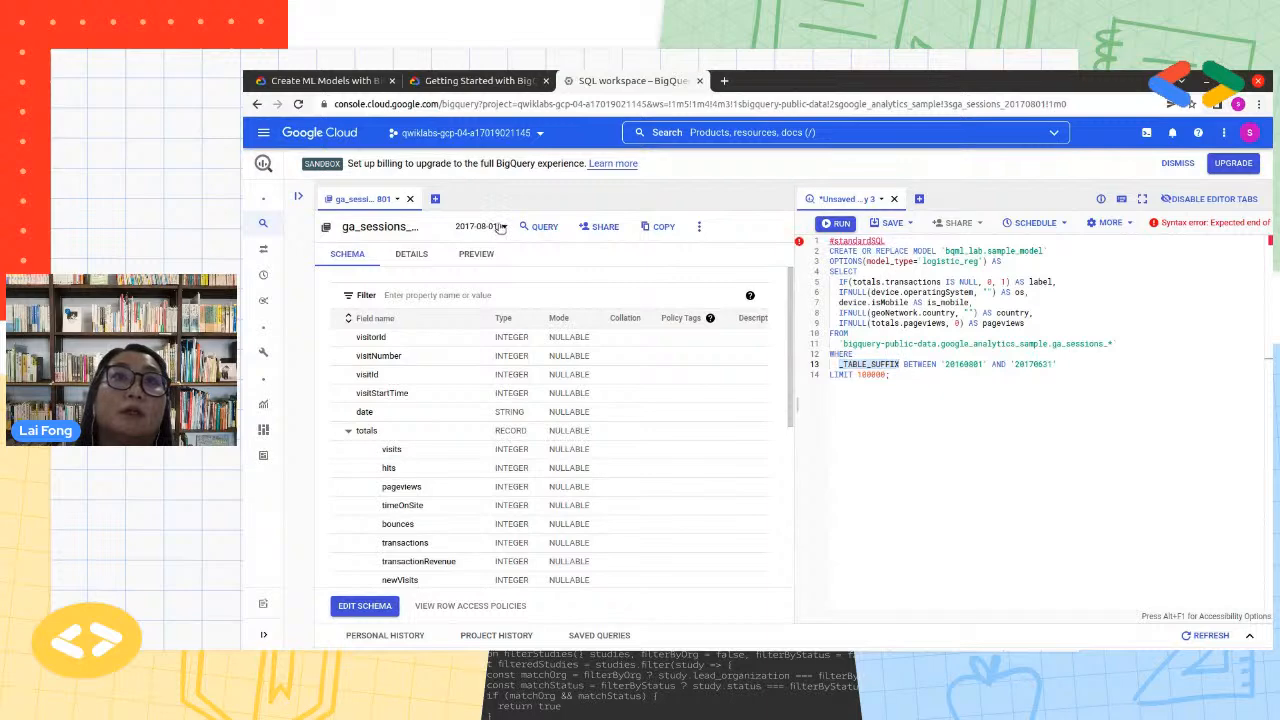
click(503, 226)
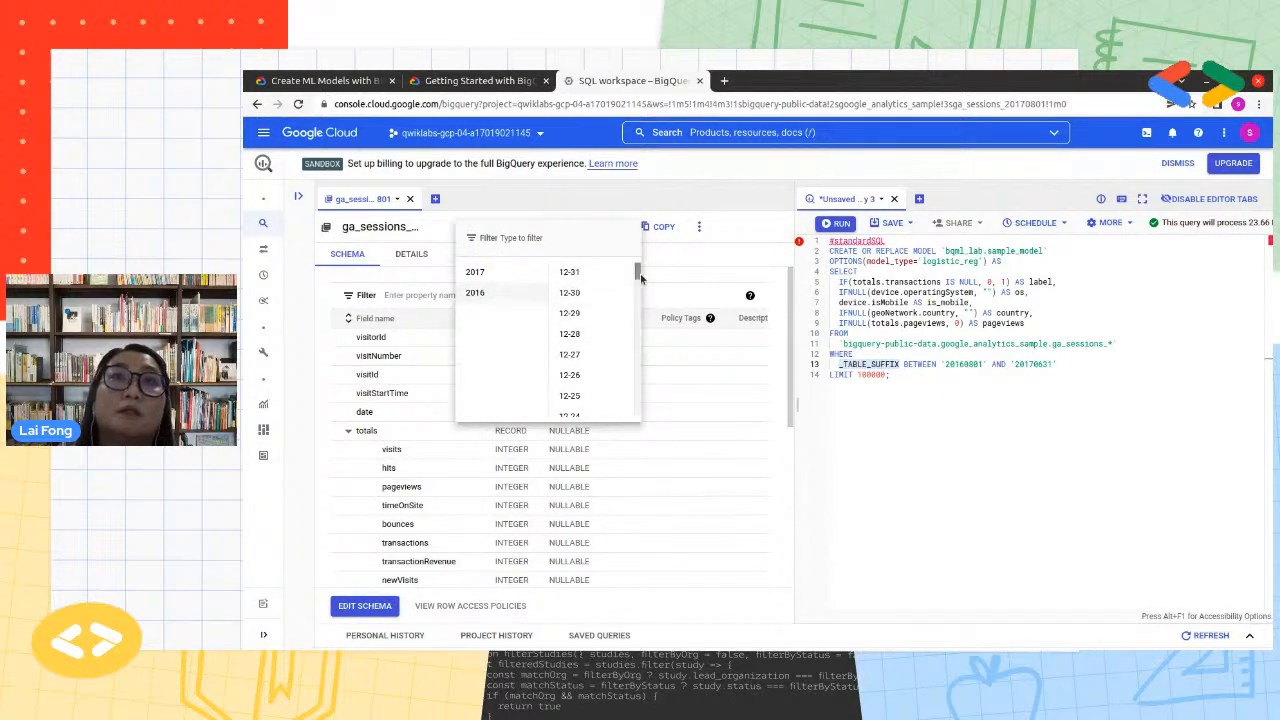
drag(637, 272, 643, 432)
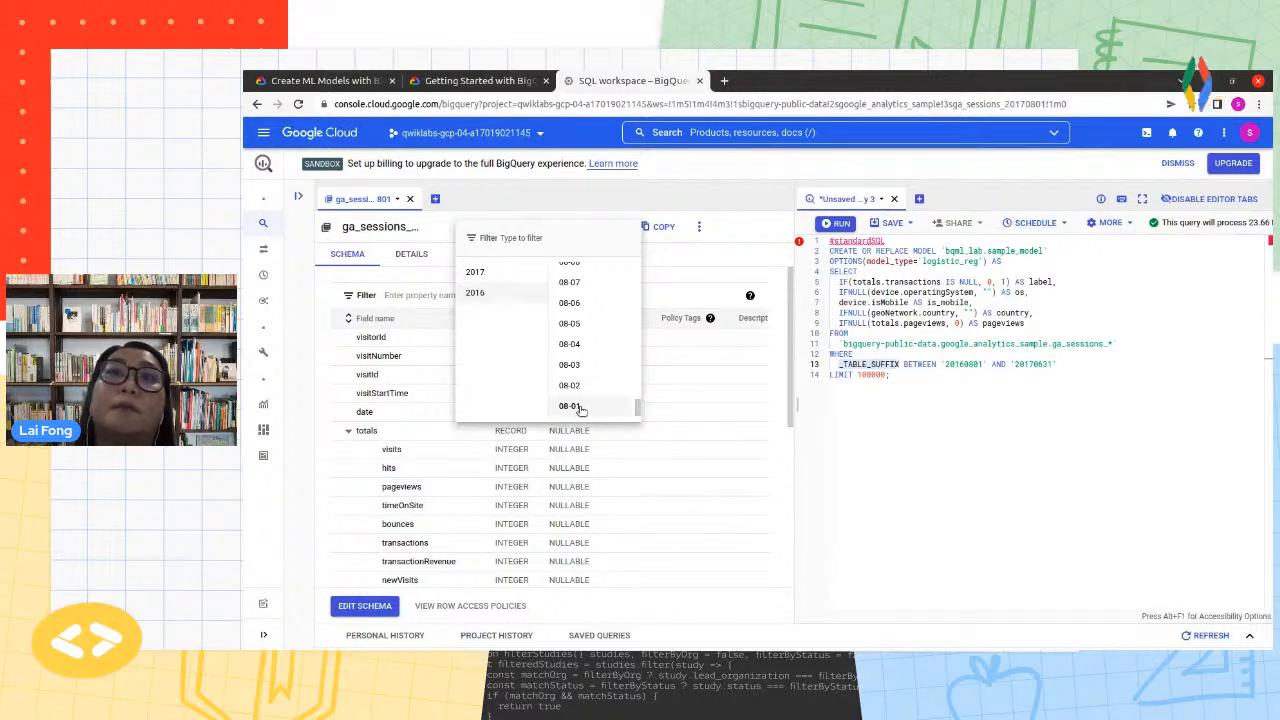
click(477, 271)
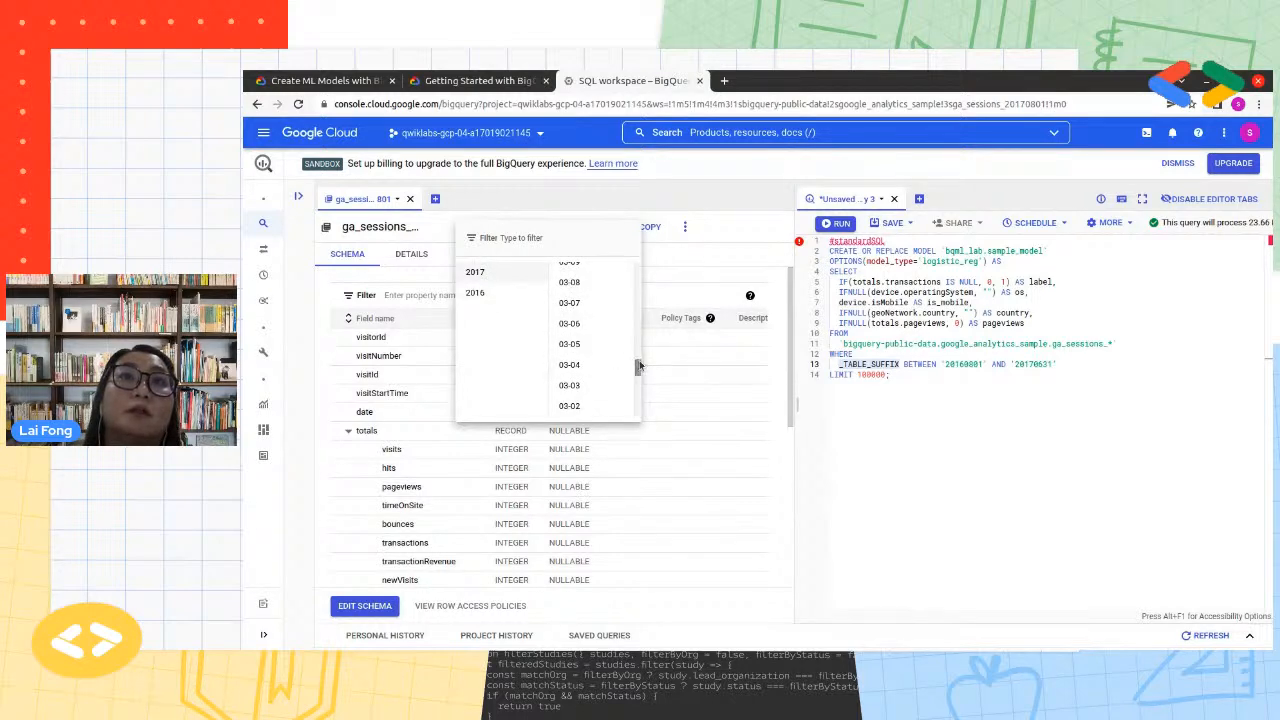
drag(637, 365, 628, 236)
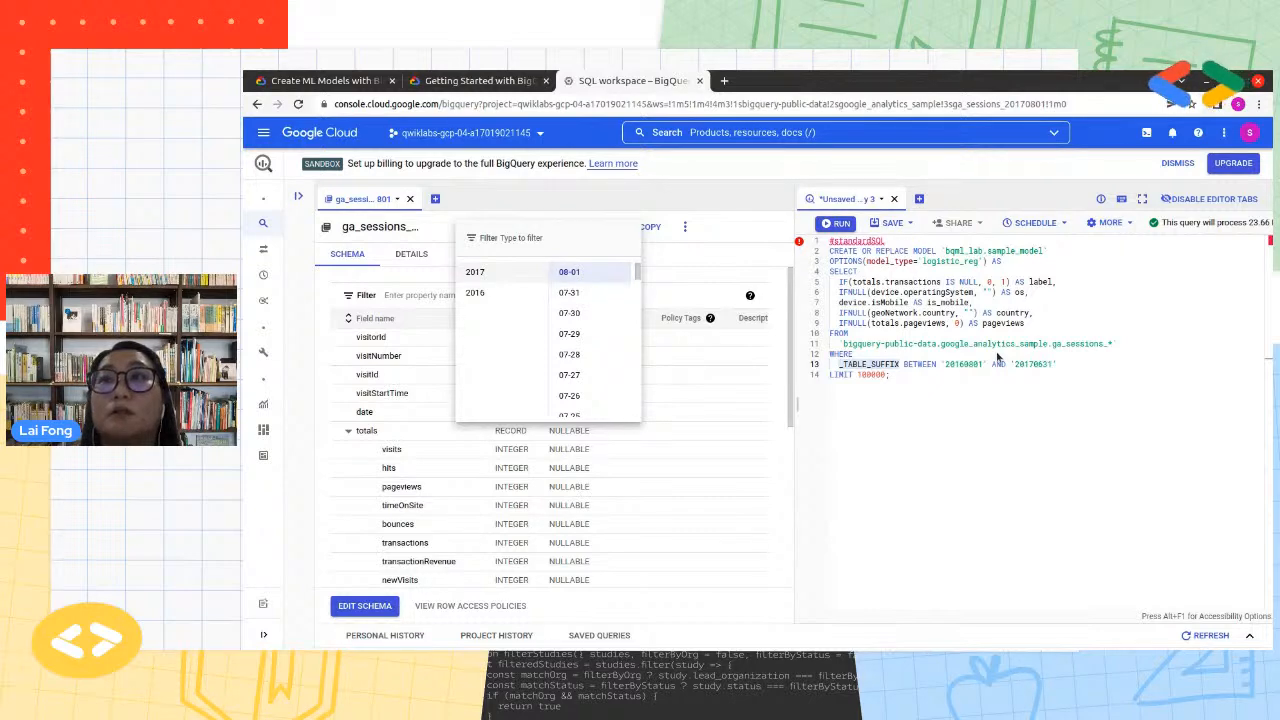
click(1043, 371)
drag(1043, 365, 1030, 364)
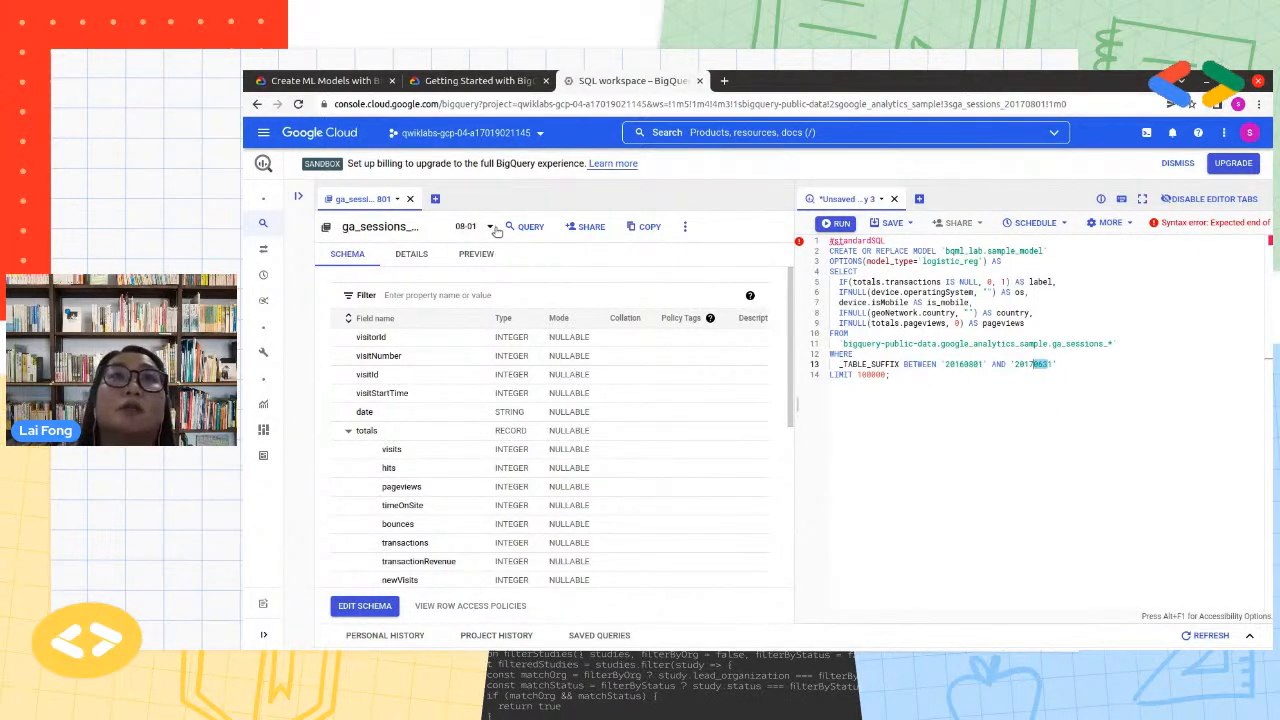
drag(1057, 364, 898, 364)
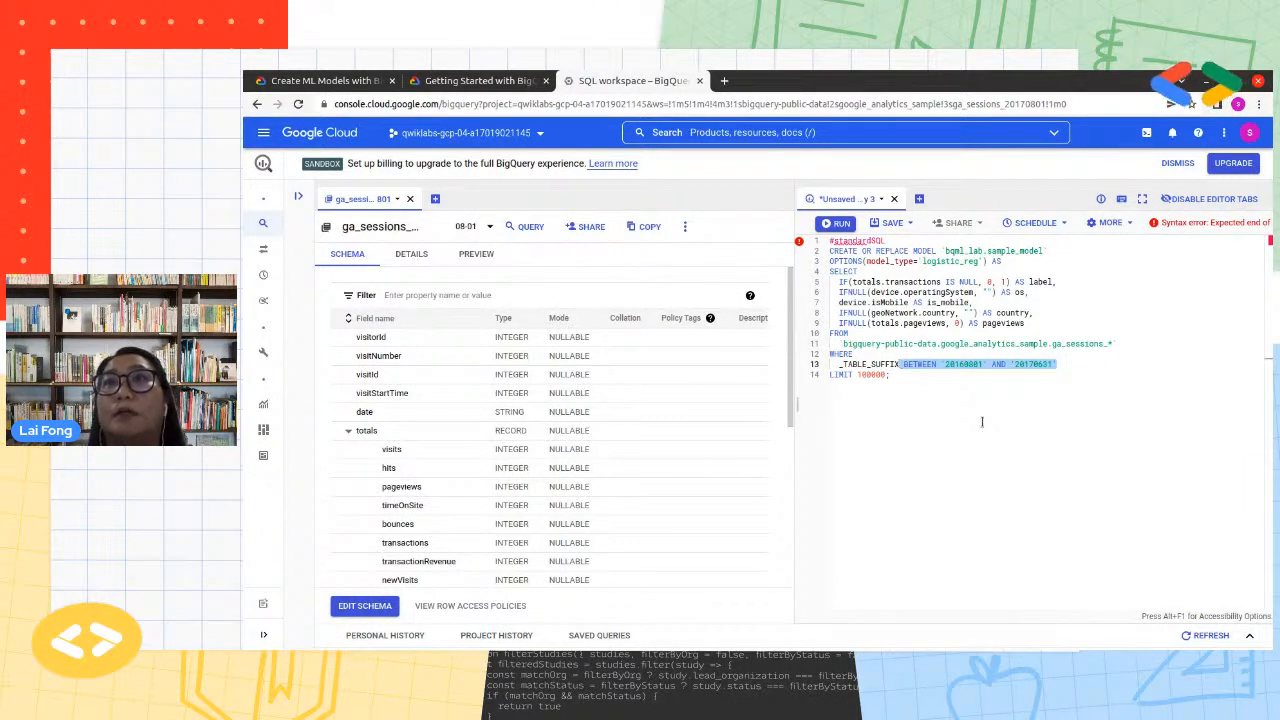
Review the model query's LIMIT, FROM and WHERE clauses and its five selected expressions from label to pageviews
click(895, 374)
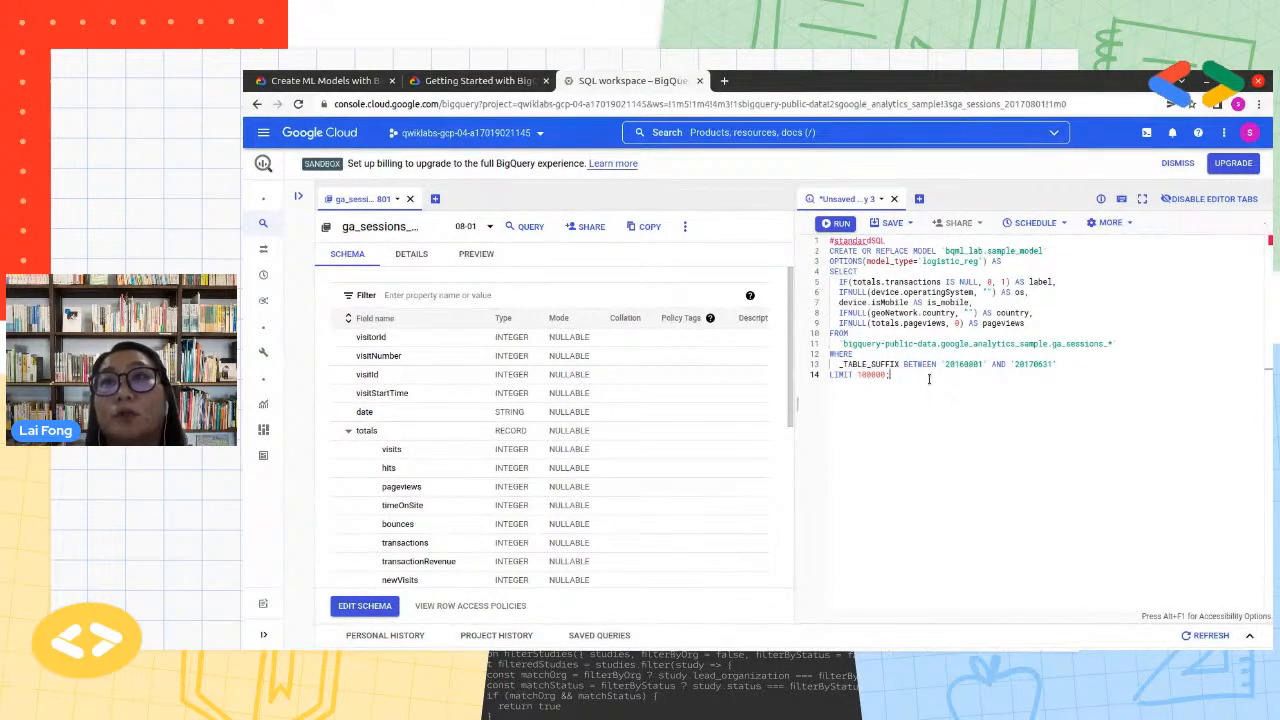
drag(1060, 366, 817, 334)
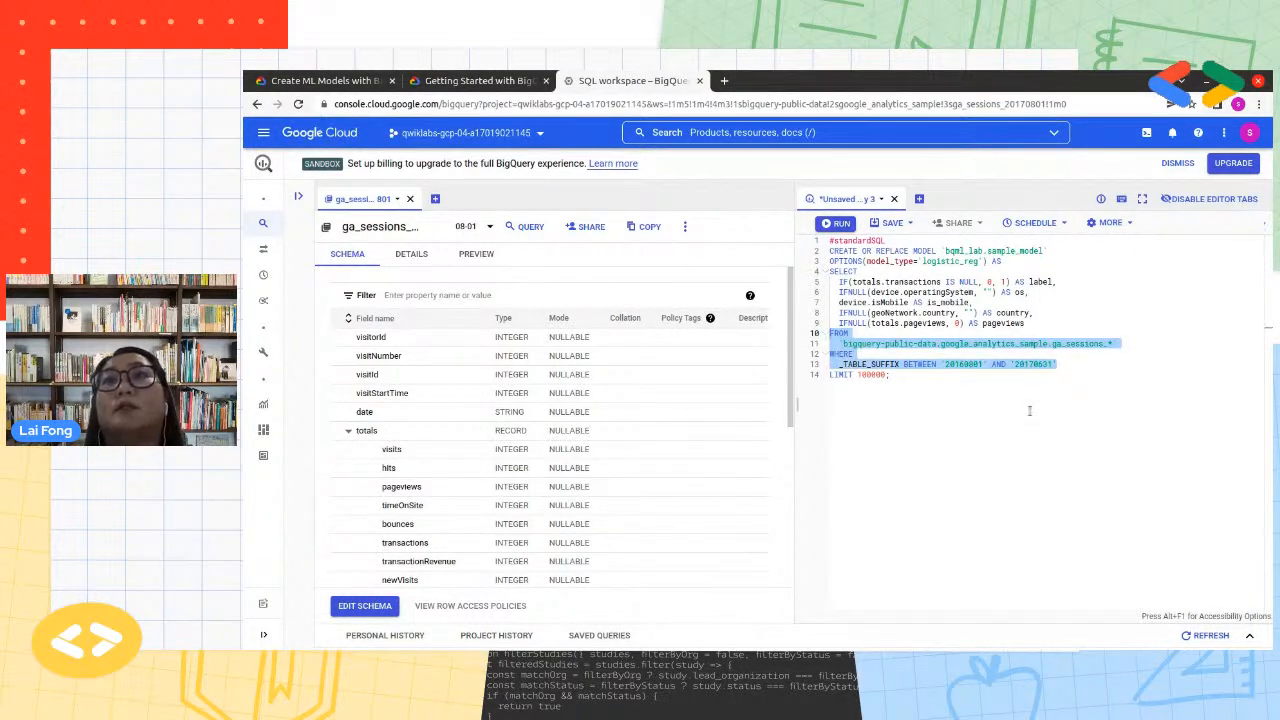
drag(1032, 323, 793, 284)
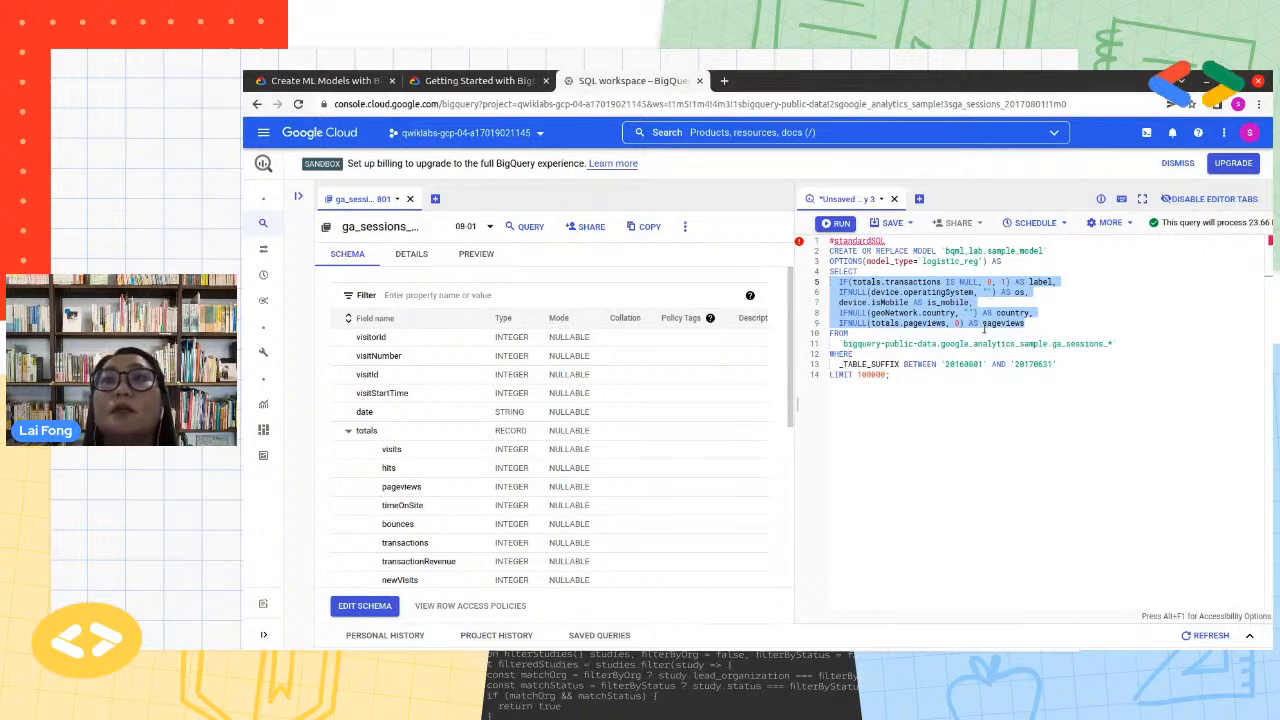
click(969, 378)
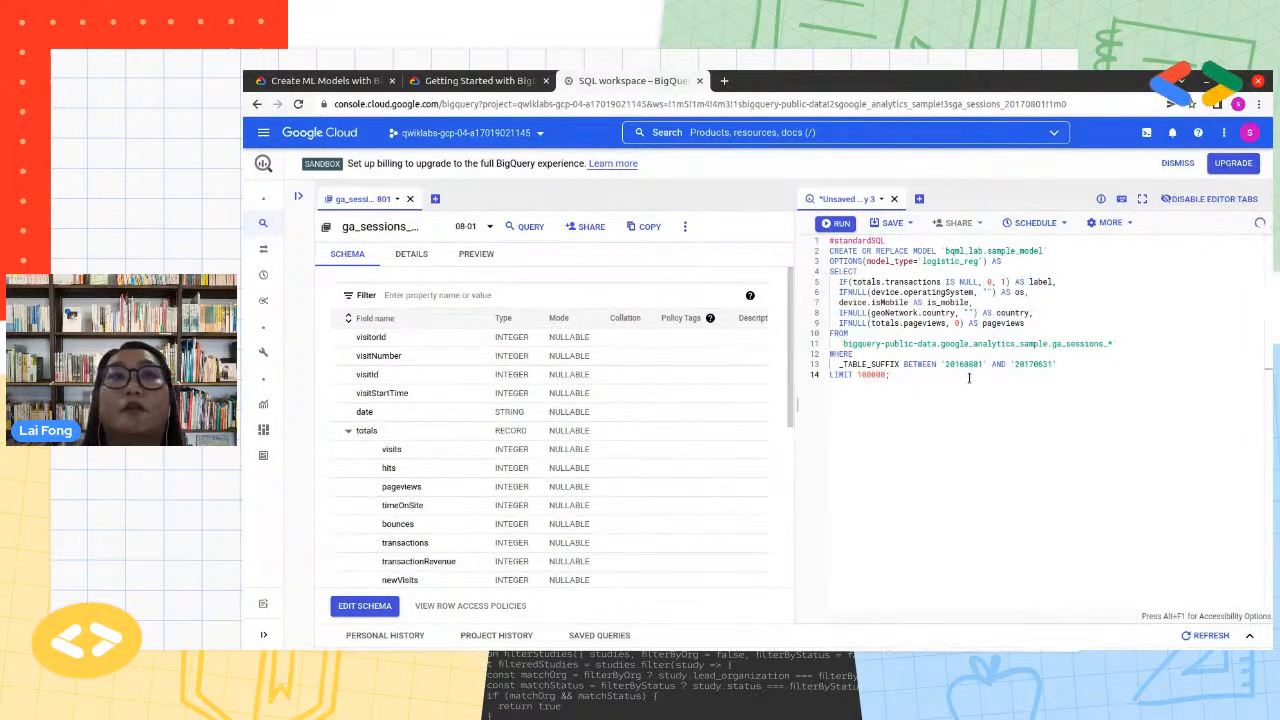
Collapse the totals record and look over the top-level fields of the ga_sessions_ schema
click(386, 432)
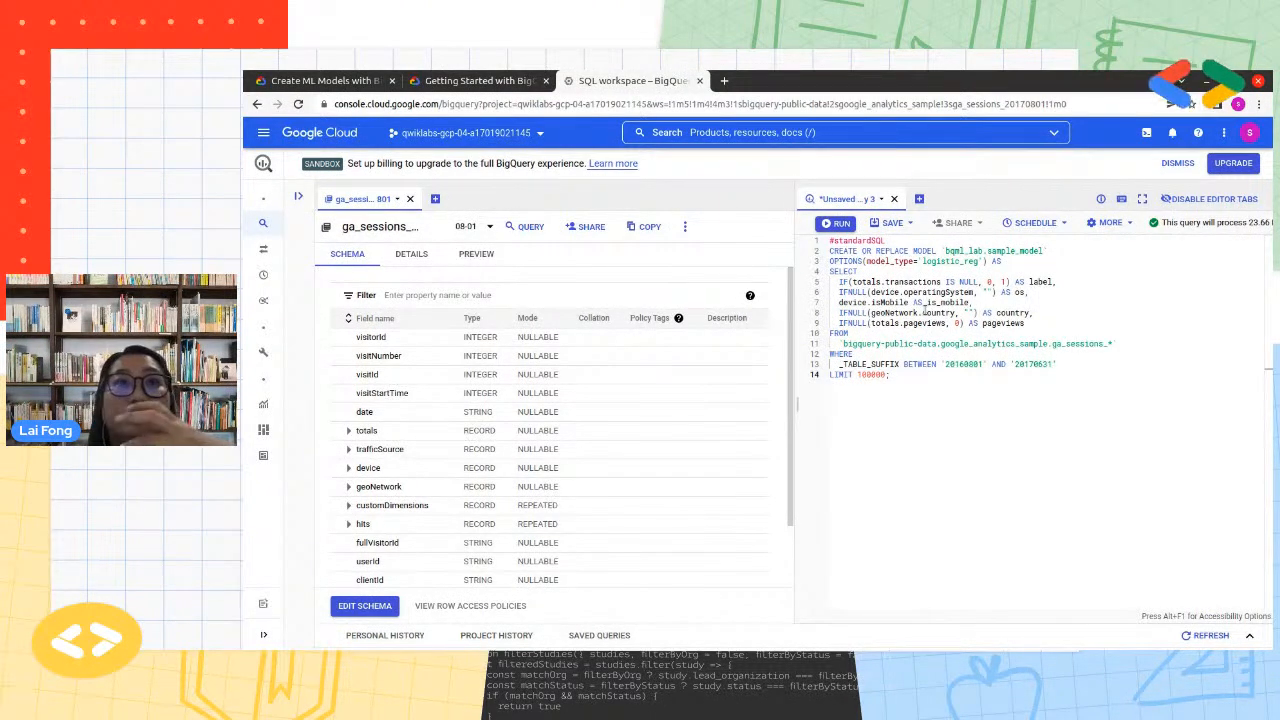
click(348, 432)
scroll(430, 495, down, 3)
scroll(435, 505, up, 2)
click(348, 362)
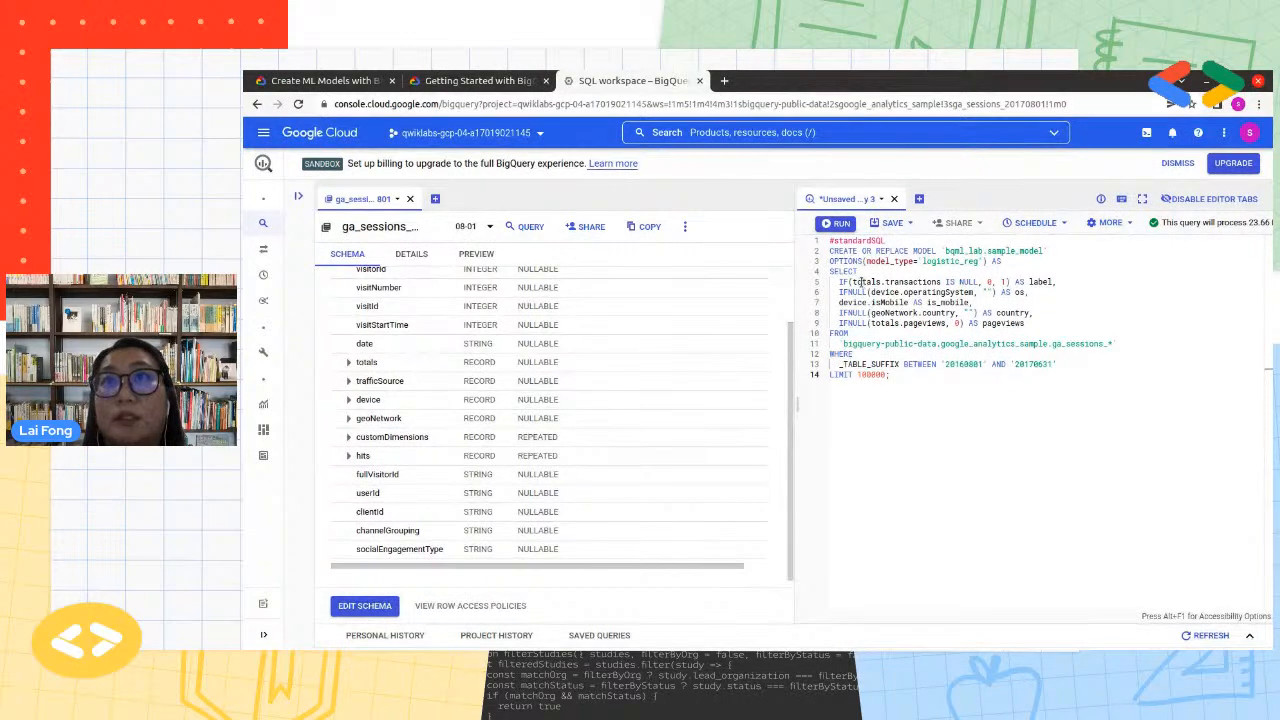
Expand the totals record again and inspect the first row's totals.transactions value in the table's data preview
drag(858, 283, 920, 283)
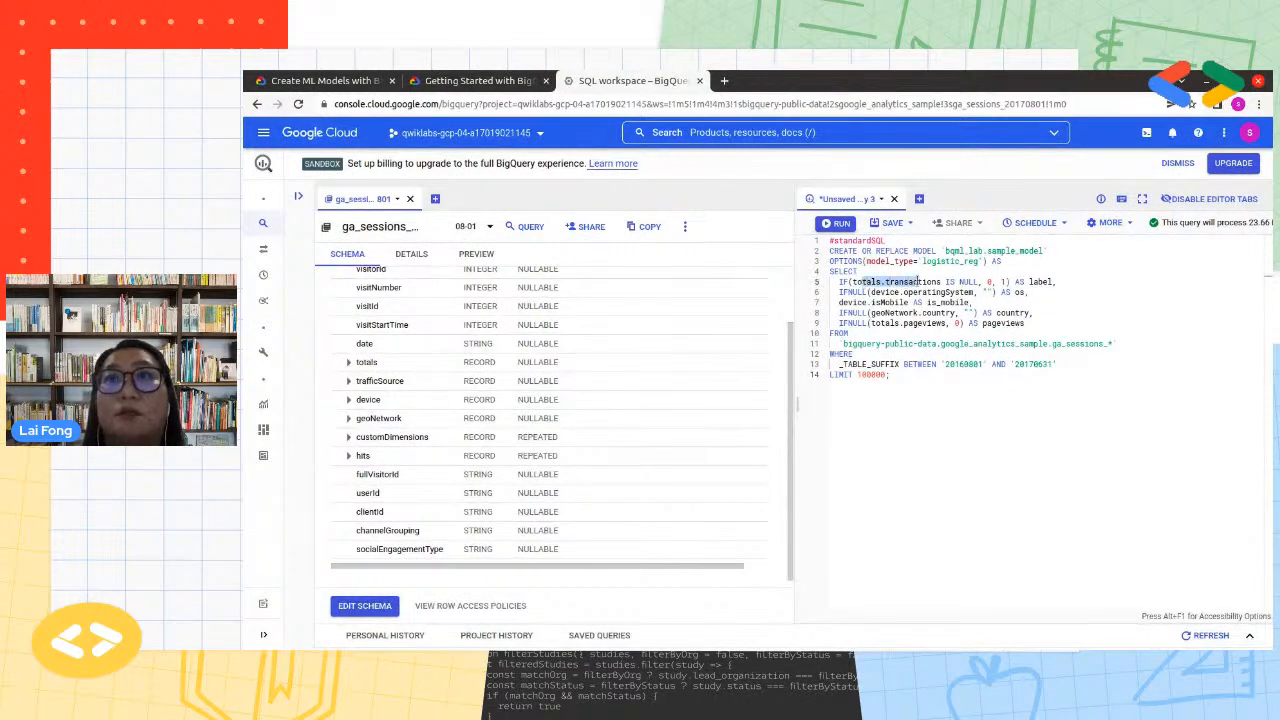
click(350, 363)
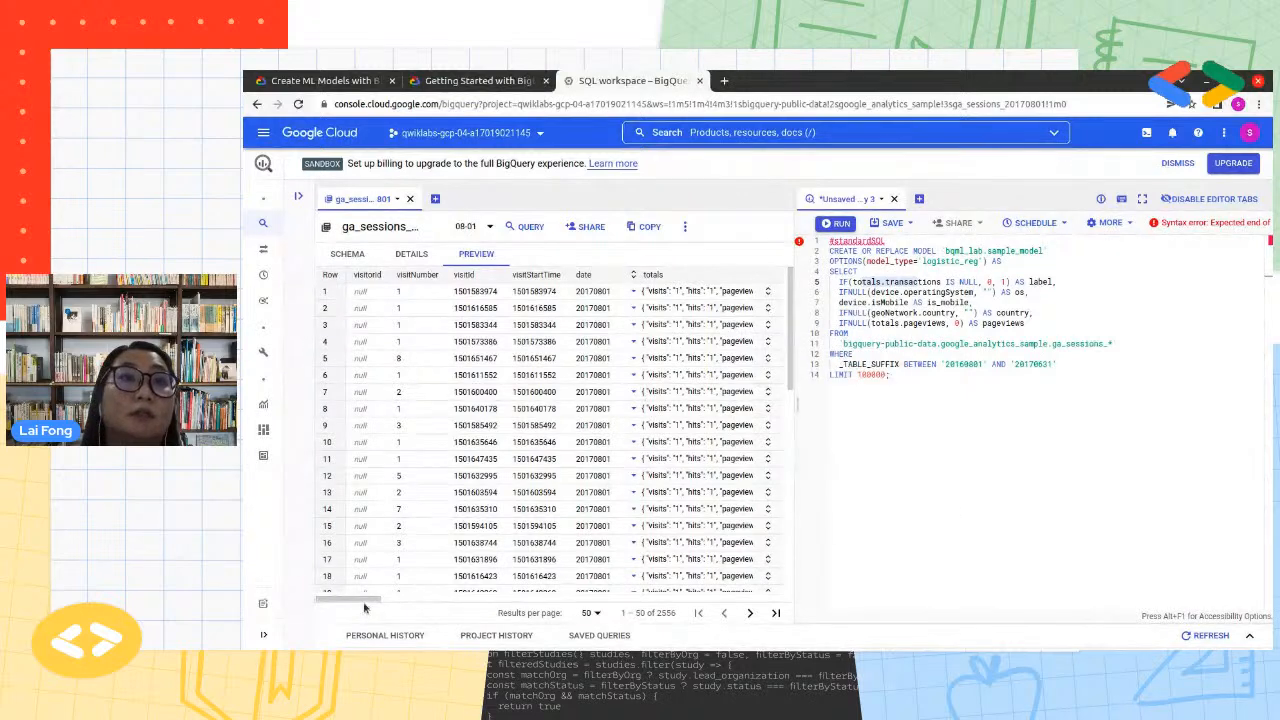
drag(367, 598, 409, 598)
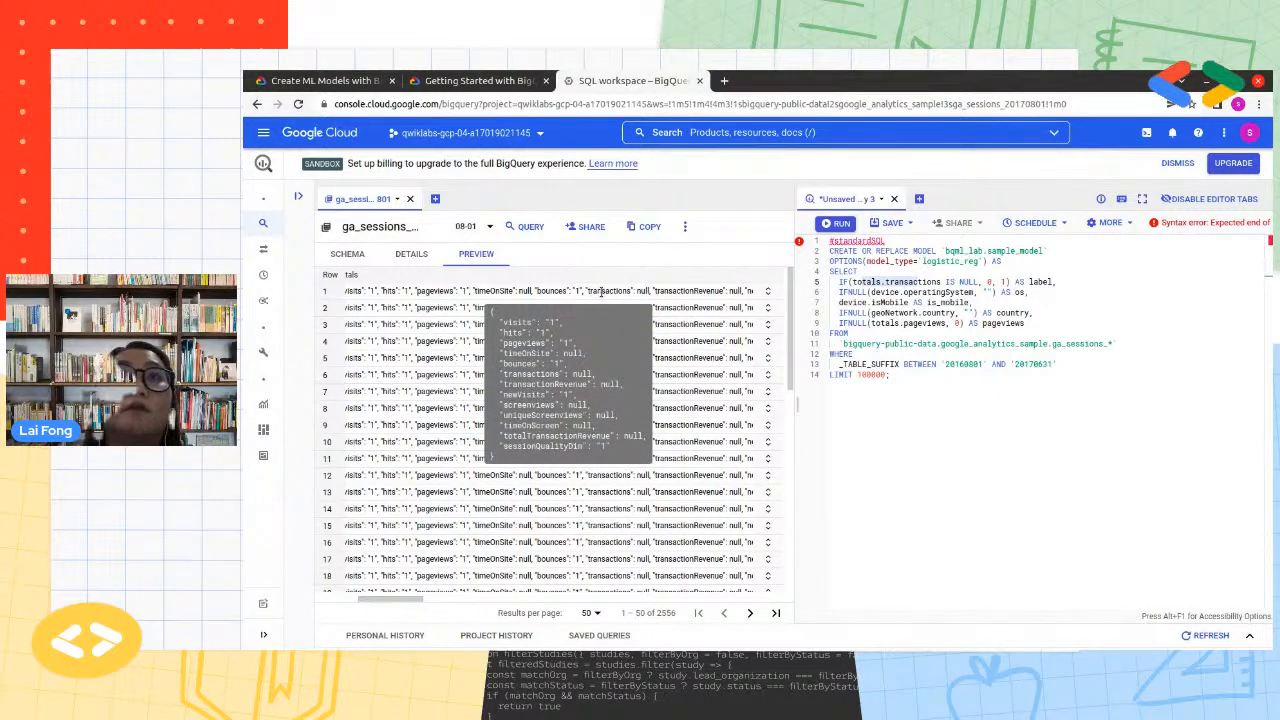
click(767, 291)
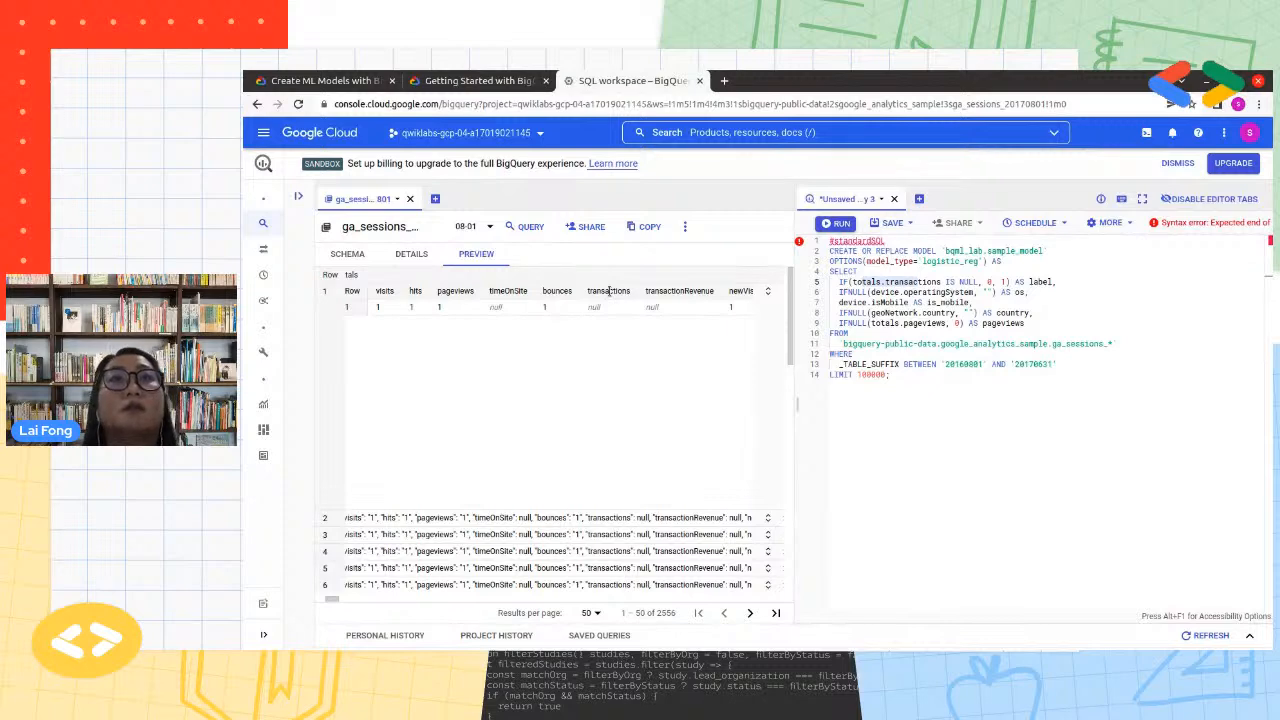
drag(606, 307, 587, 305)
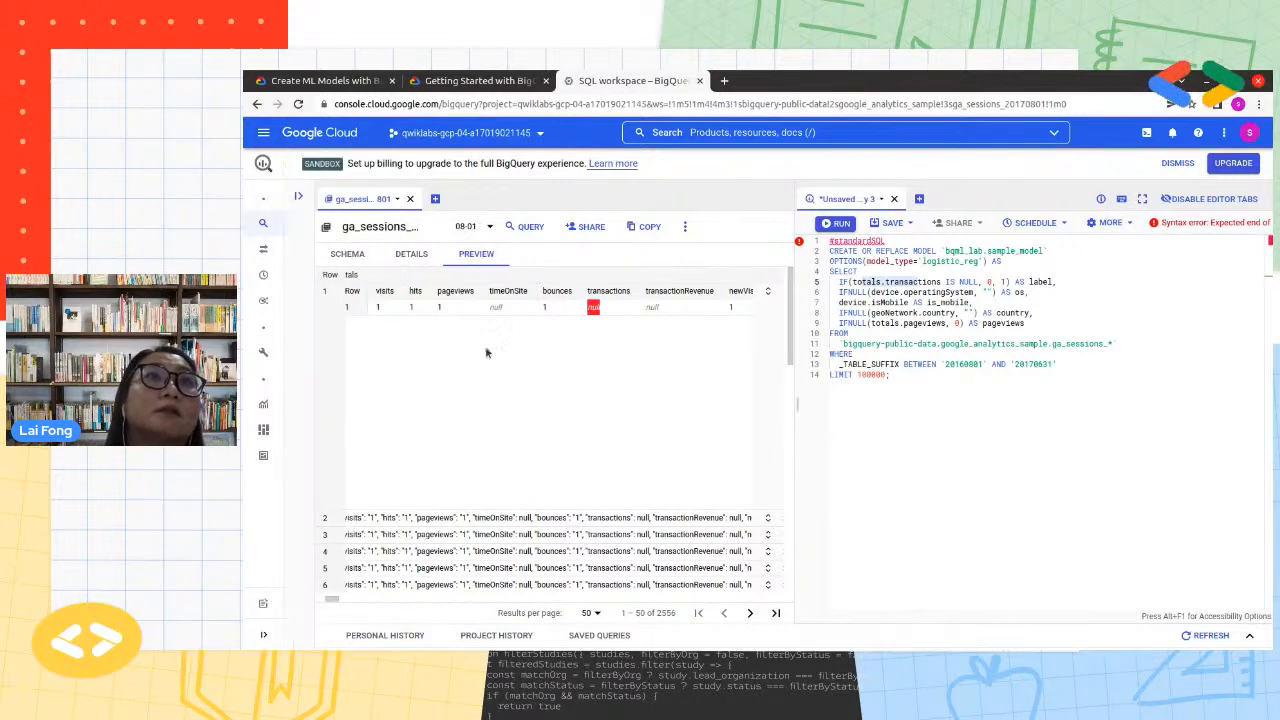
Review the totals subfields in the table schema and return to the data preview
click(347, 253)
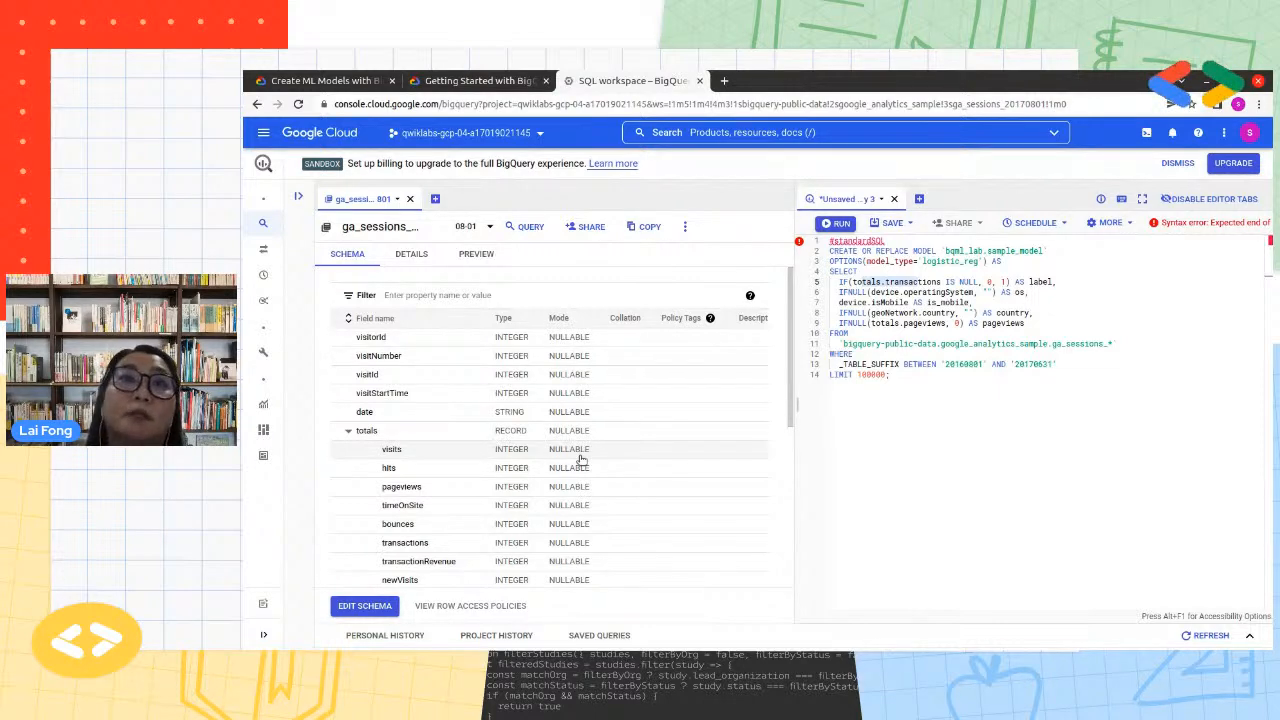
scroll(600, 500, down, 5)
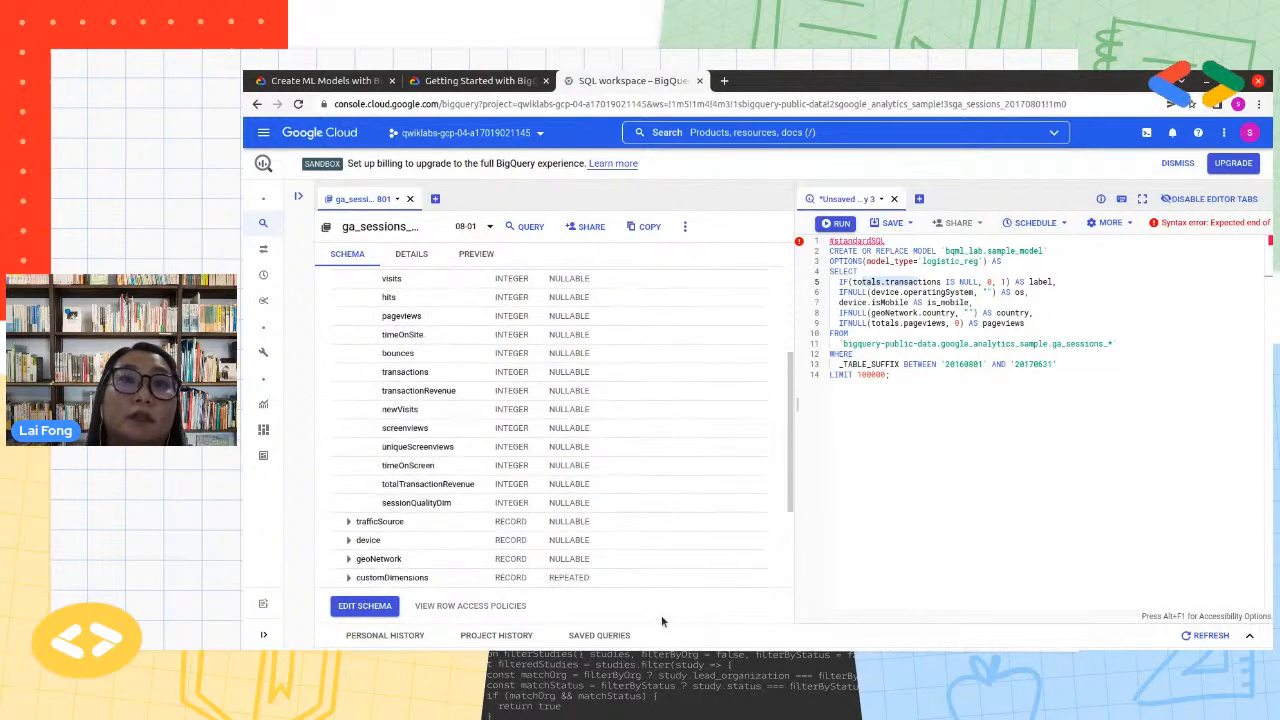
scroll(666, 555, up, 6)
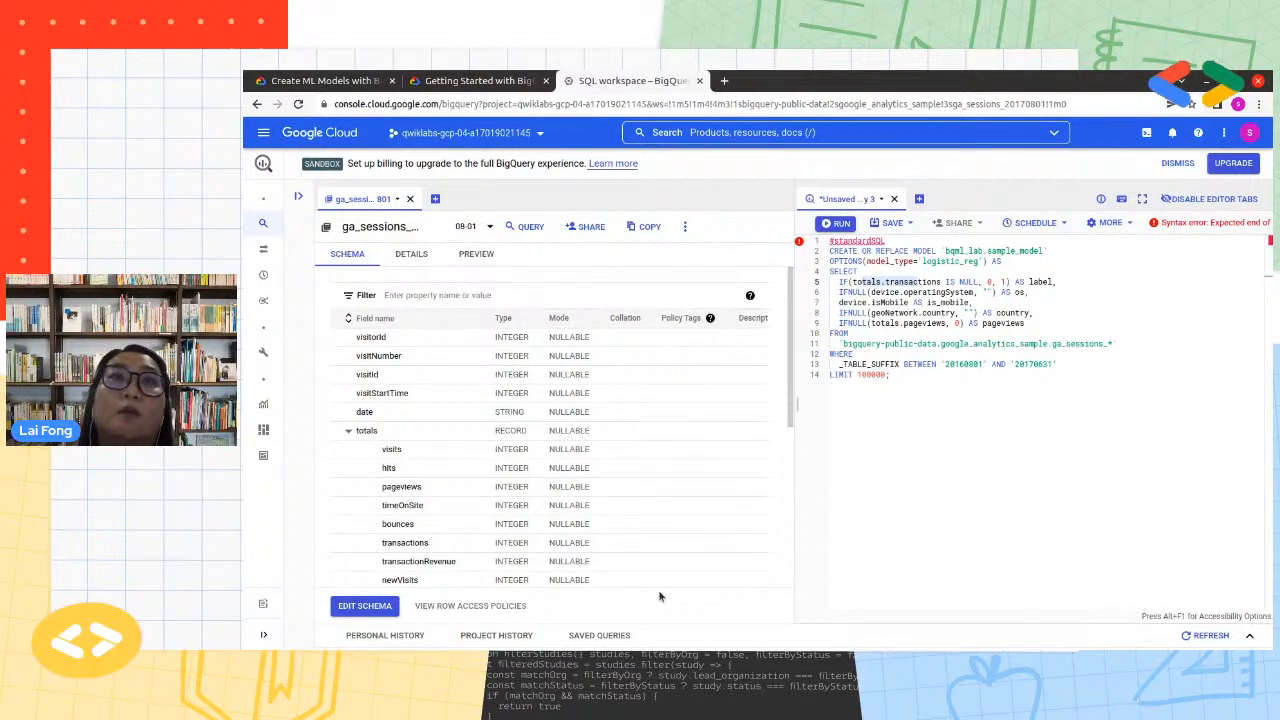
click(468, 256)
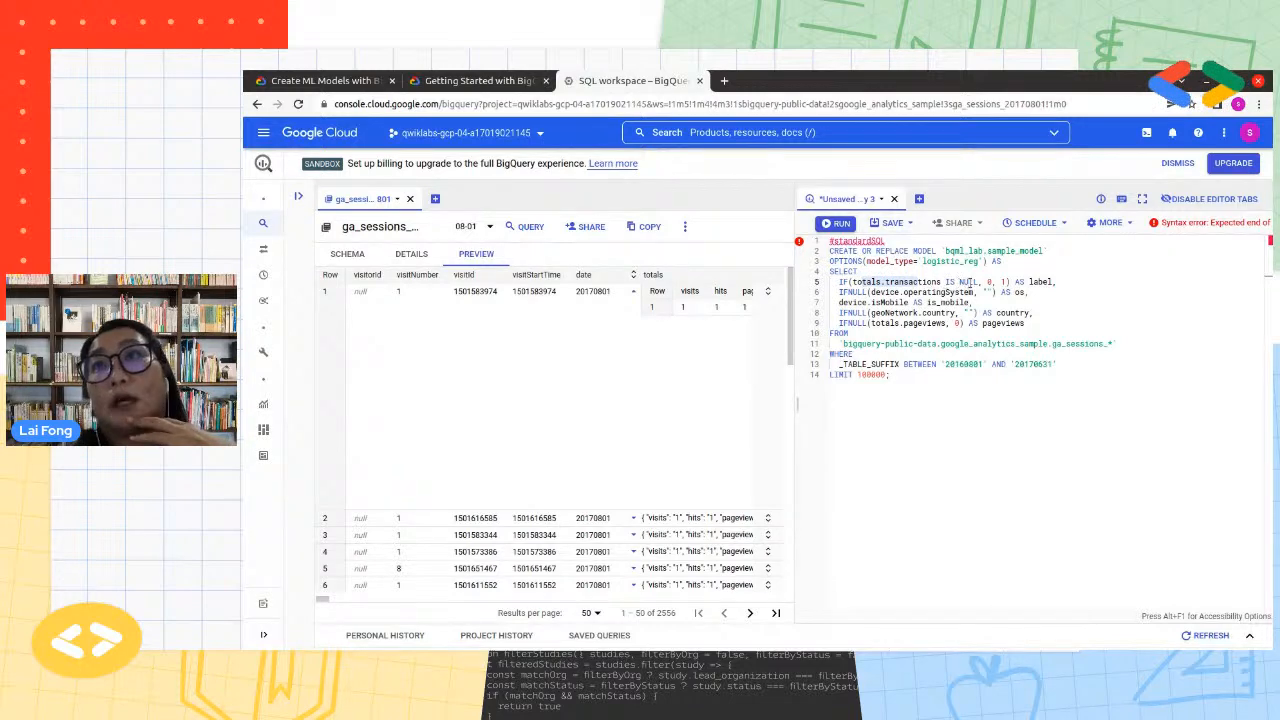
Examine how the query derives label from totals.transactions with the IF(totals.transactions IS NULL, 0, 1) expression
click(970, 282)
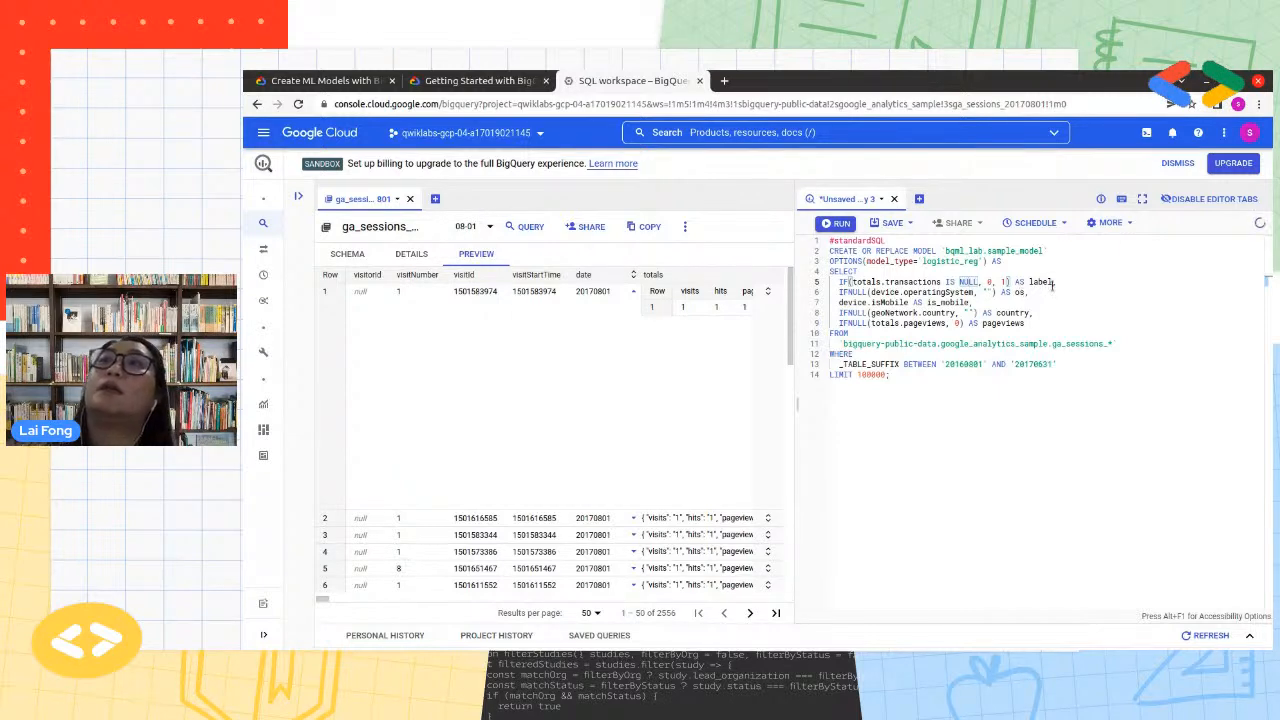
double_click(1040, 282)
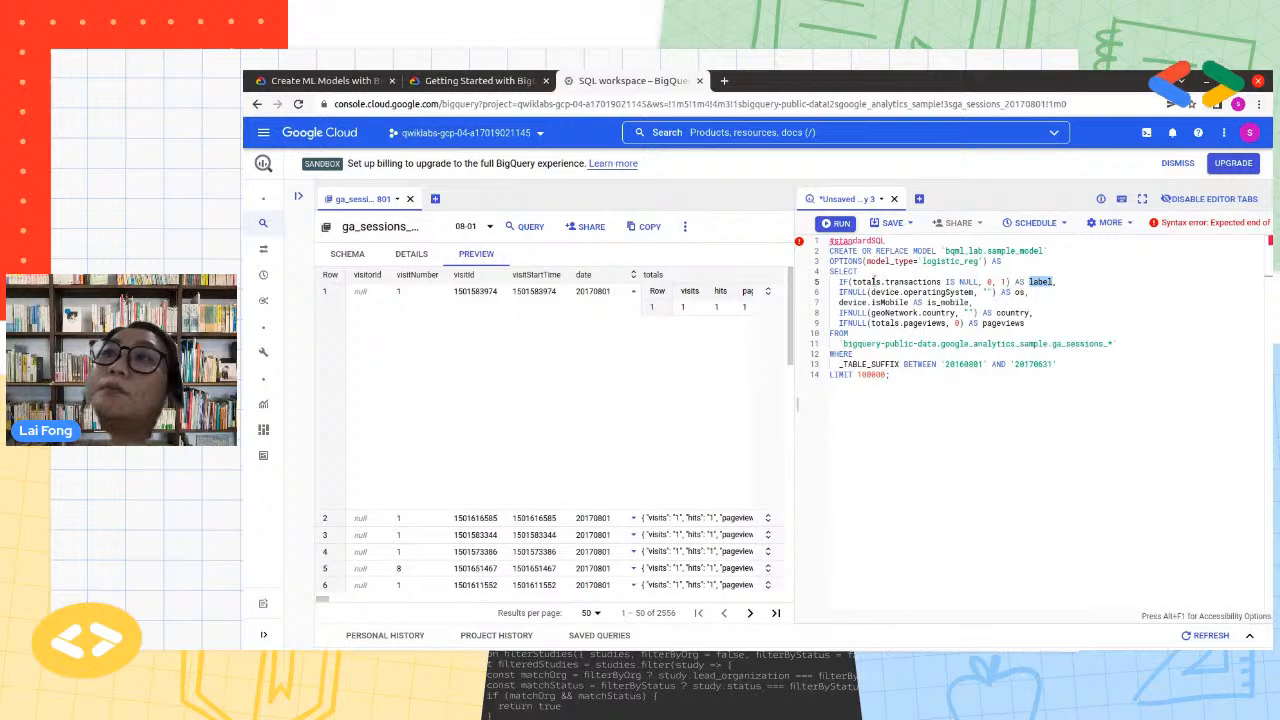
drag(853, 281, 942, 283)
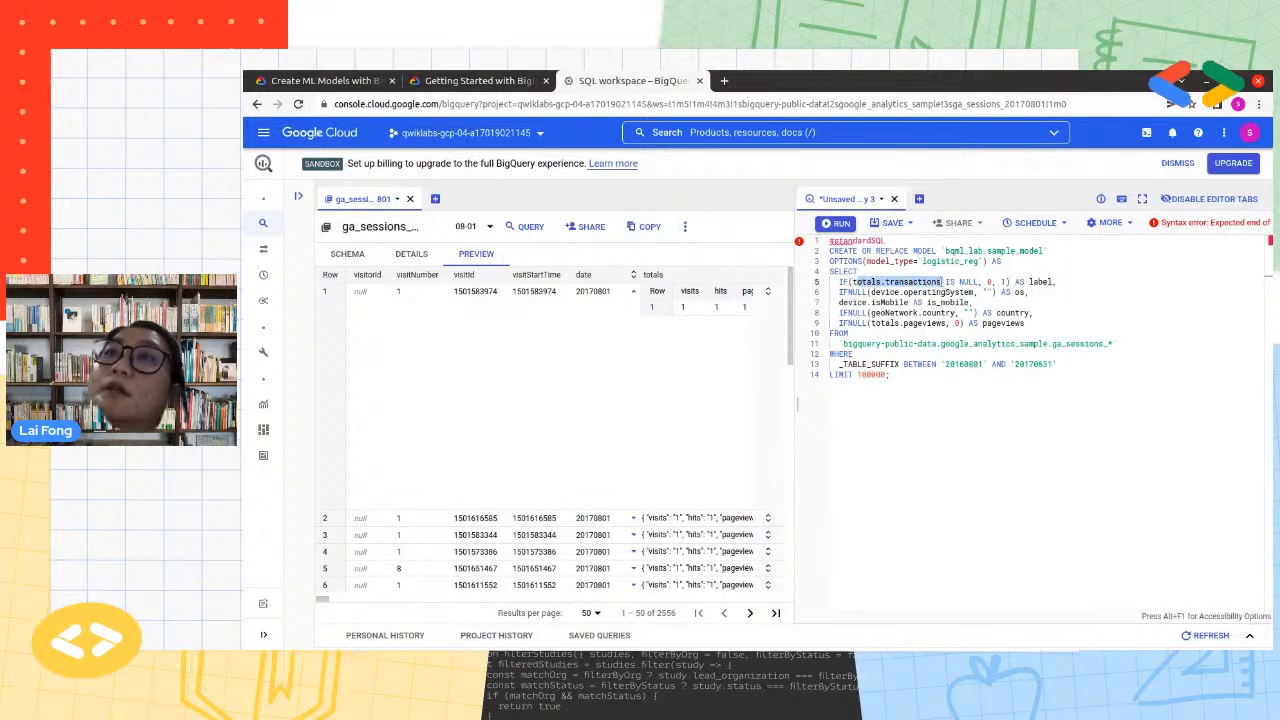
double_click(1043, 282)
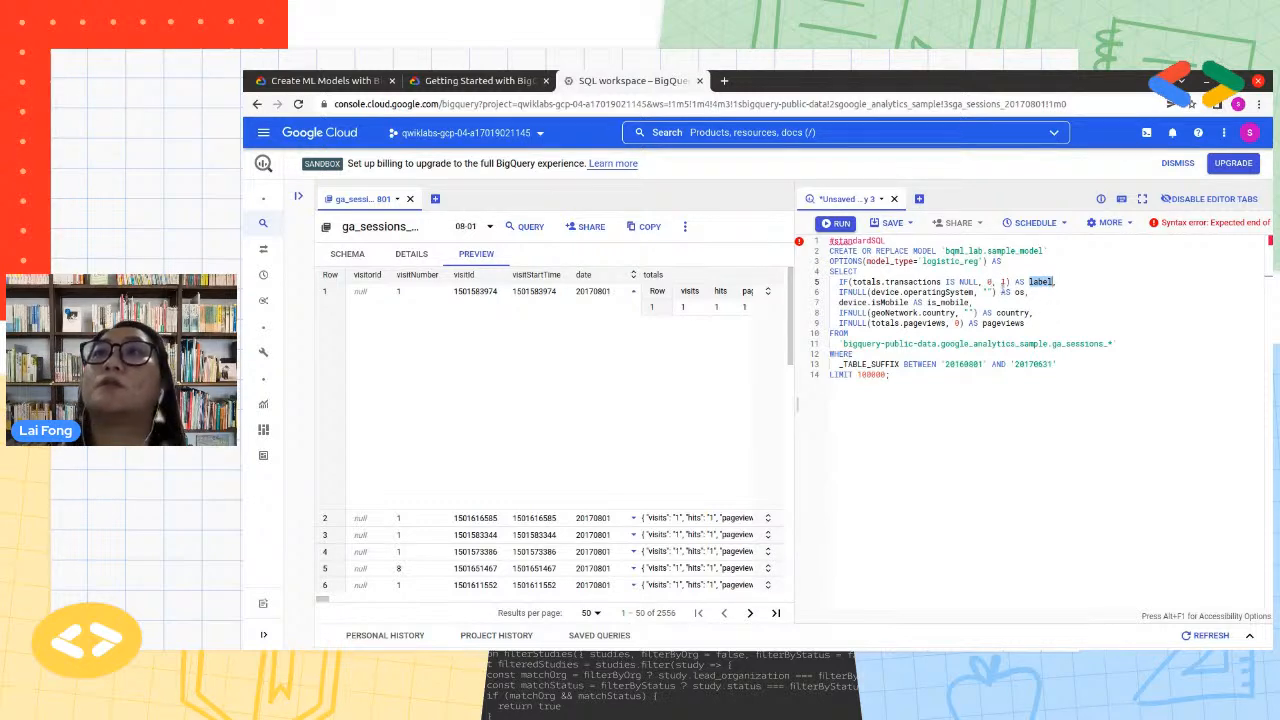
click(1000, 418)
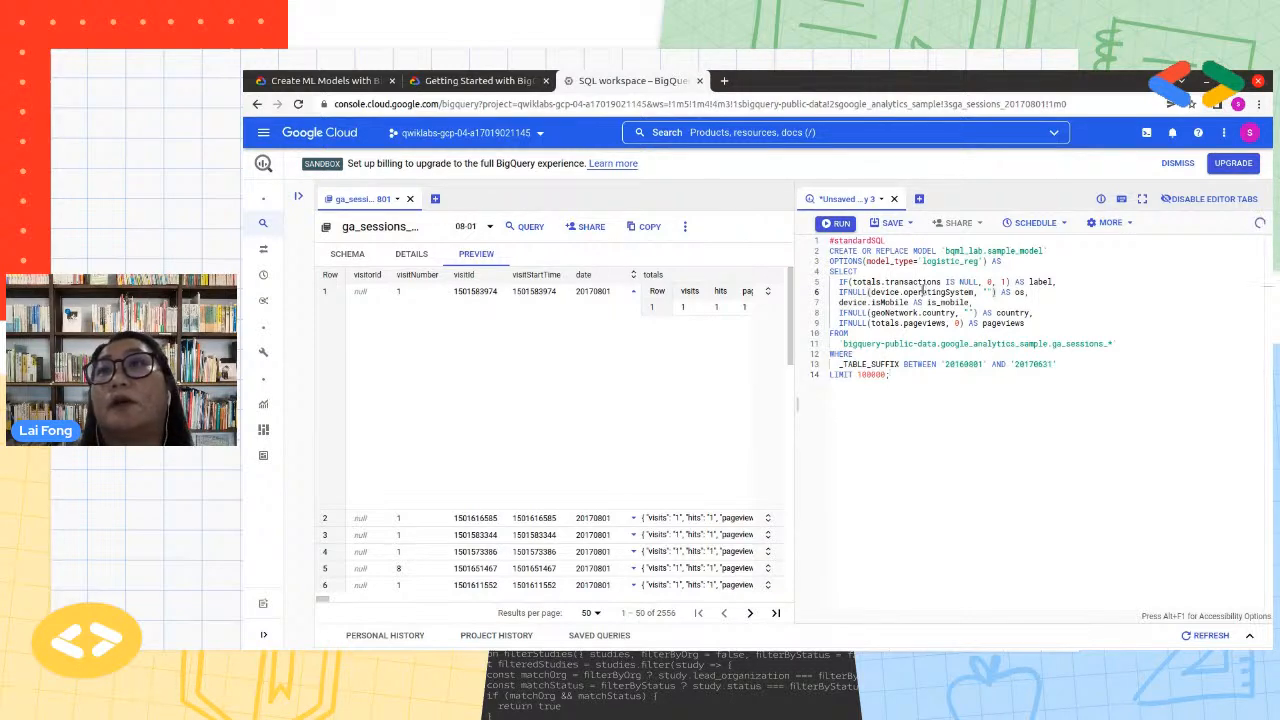
Examine the IFNULL(device.operatingSystem, "") AS os expression and its empty-string fallback
double_click(923, 291)
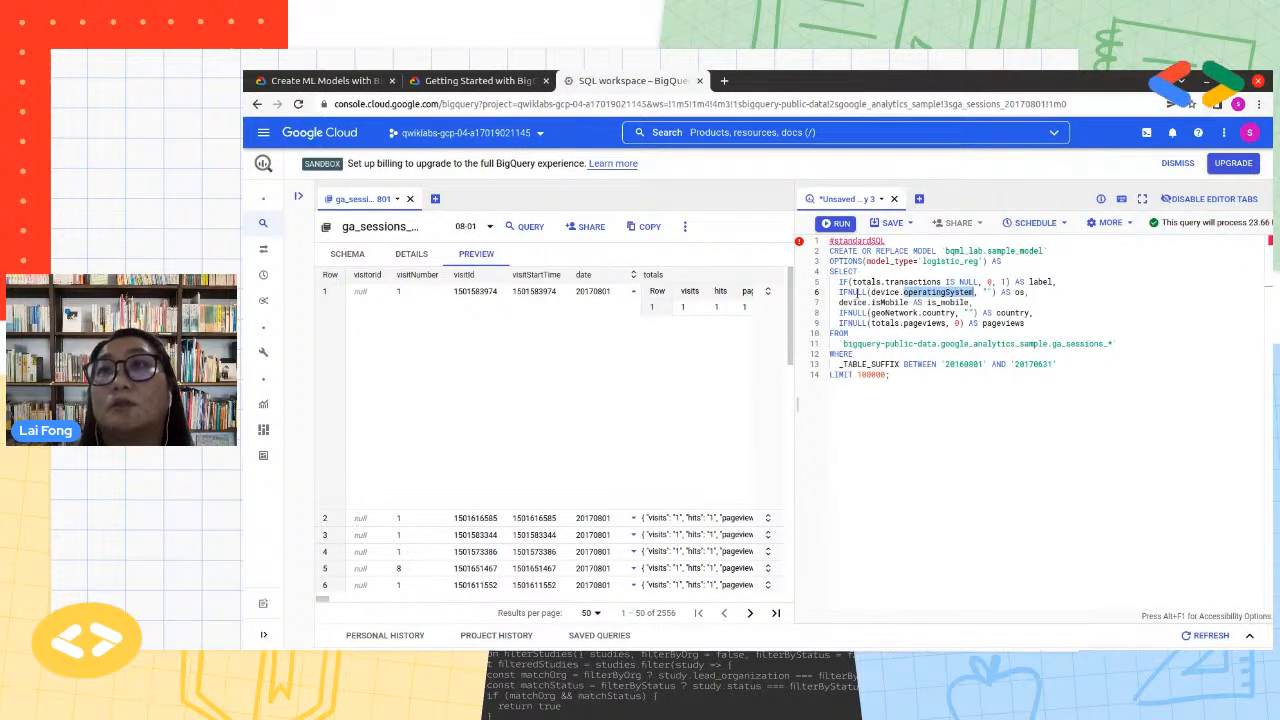
double_click(852, 291)
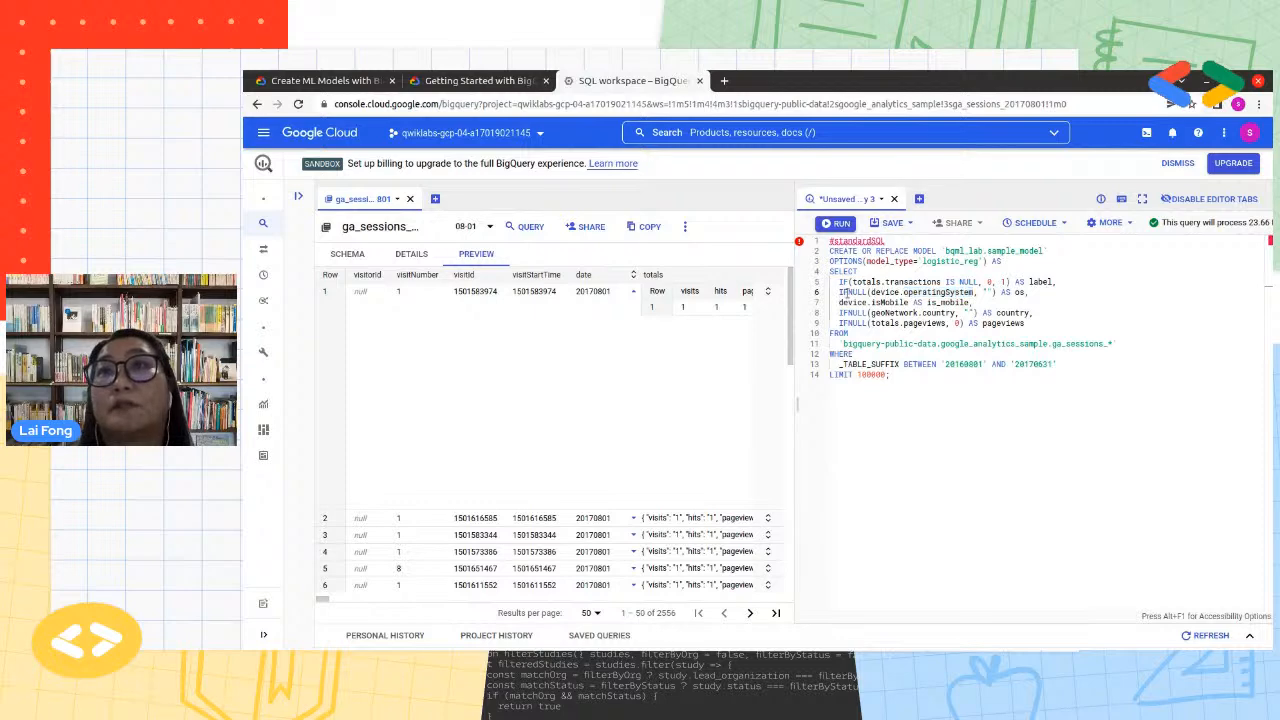
click(988, 292)
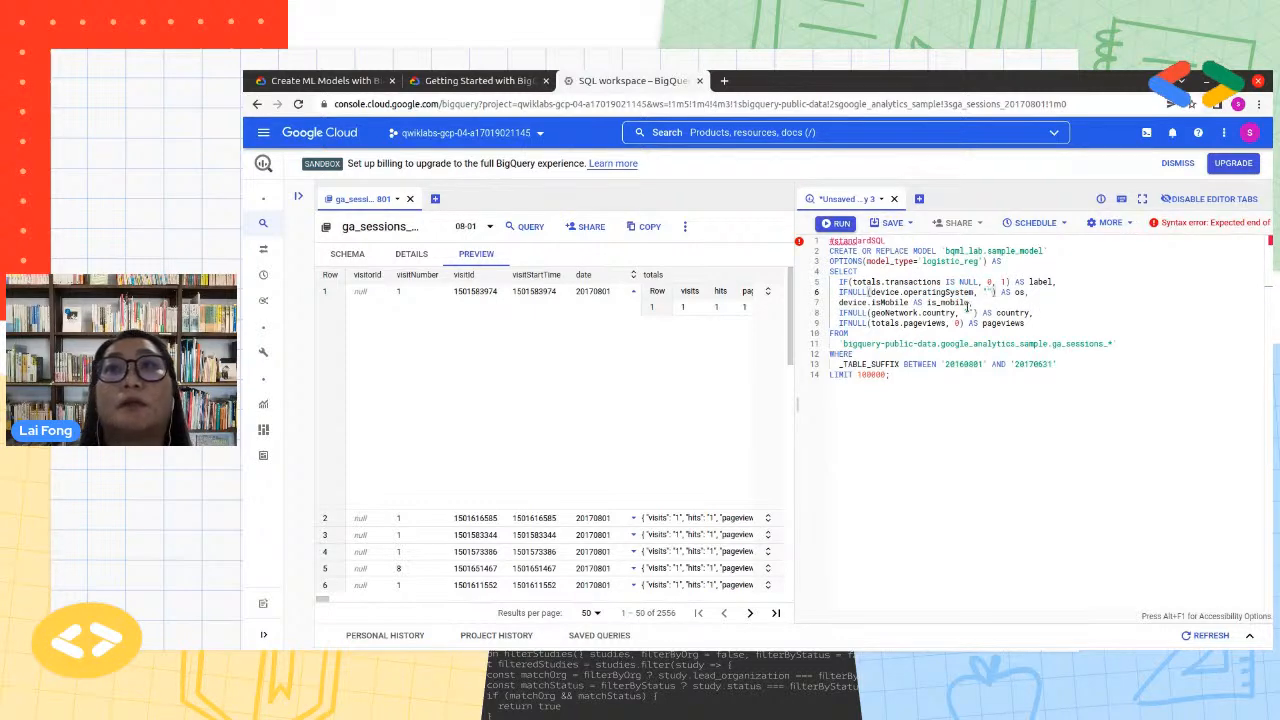
Look up the data type of operatingSystem under the device record in the ga_sessions table schema
double_click(940, 292)
click(332, 257)
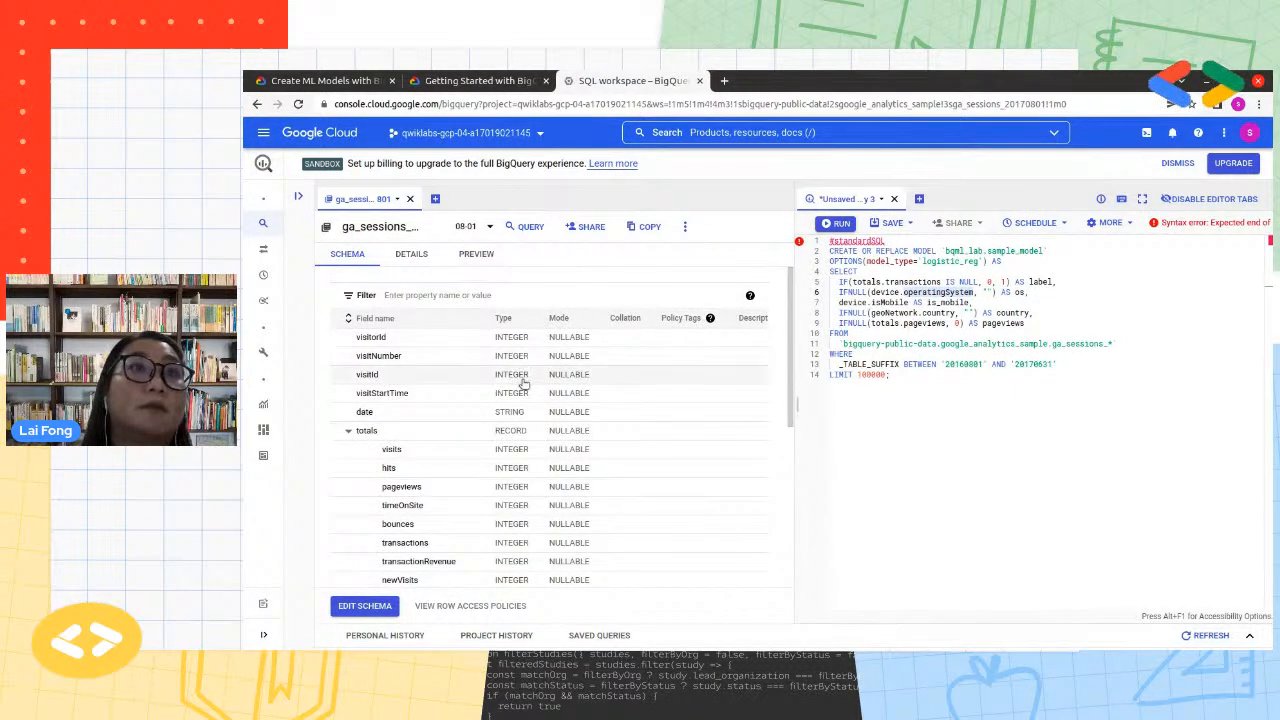
click(348, 430)
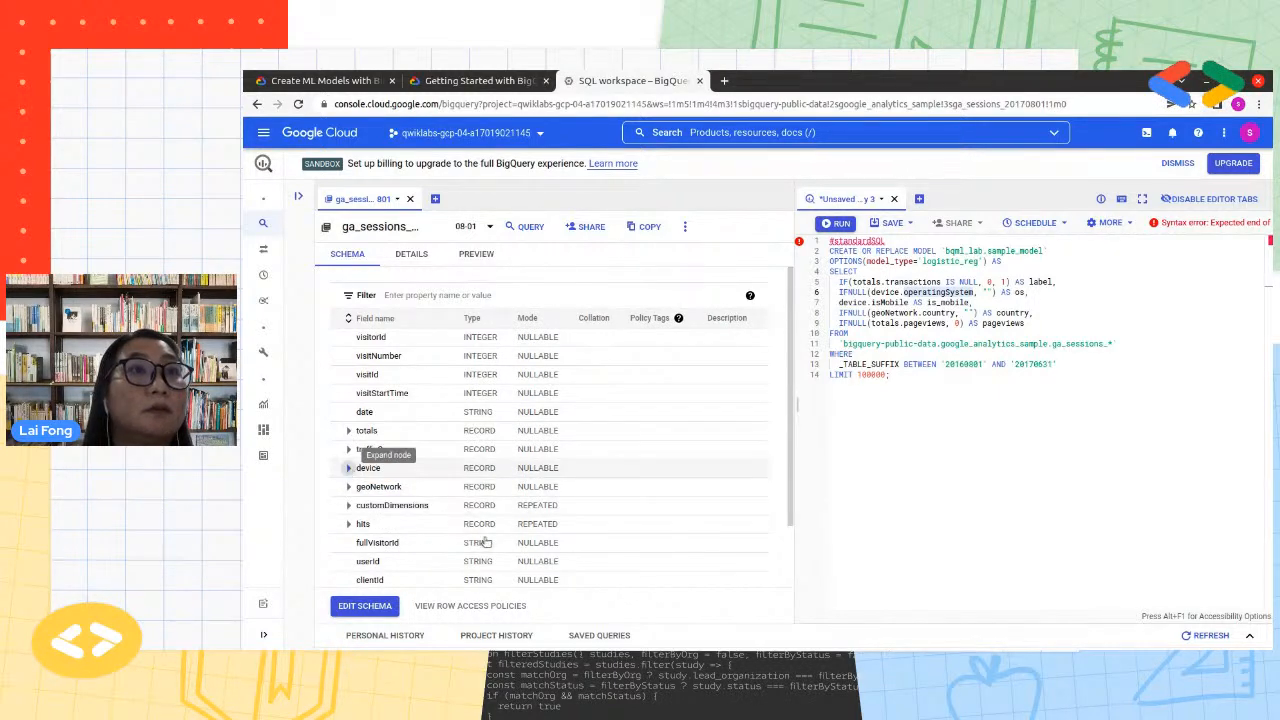
click(348, 467)
scroll(486, 547, down, 1)
scroll(486, 547, down, 1)
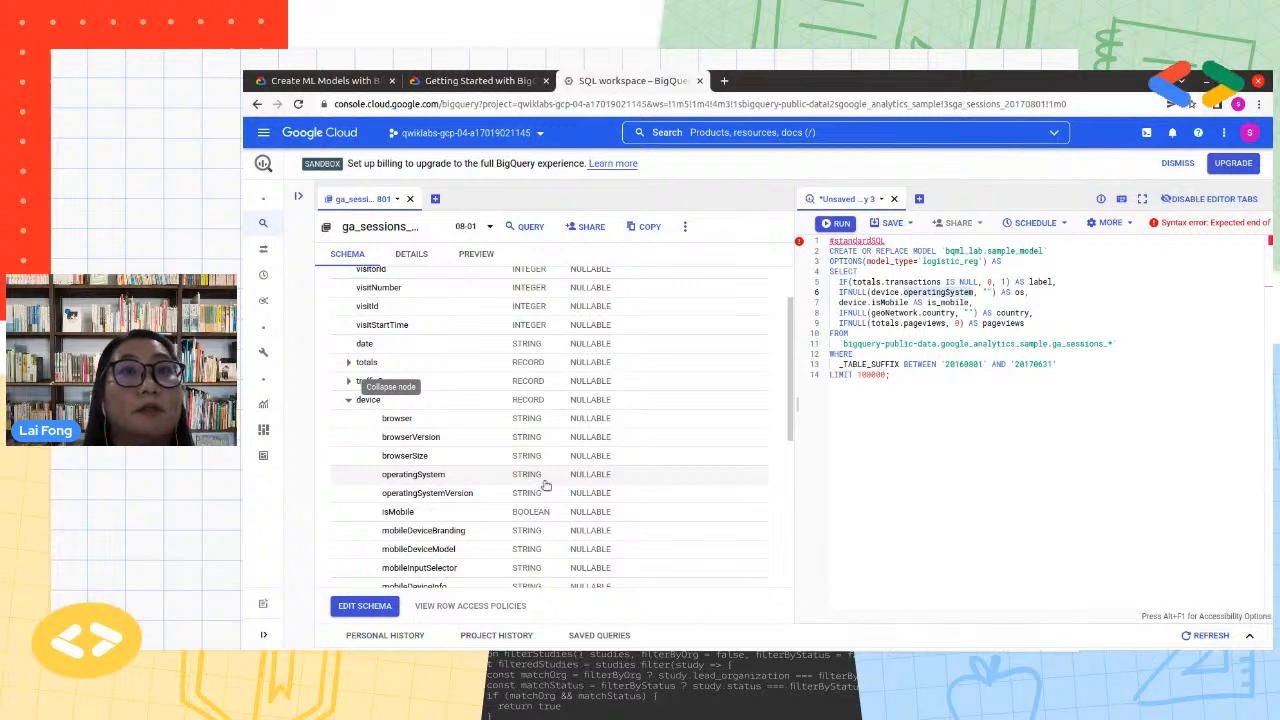
drag(552, 480, 516, 481)
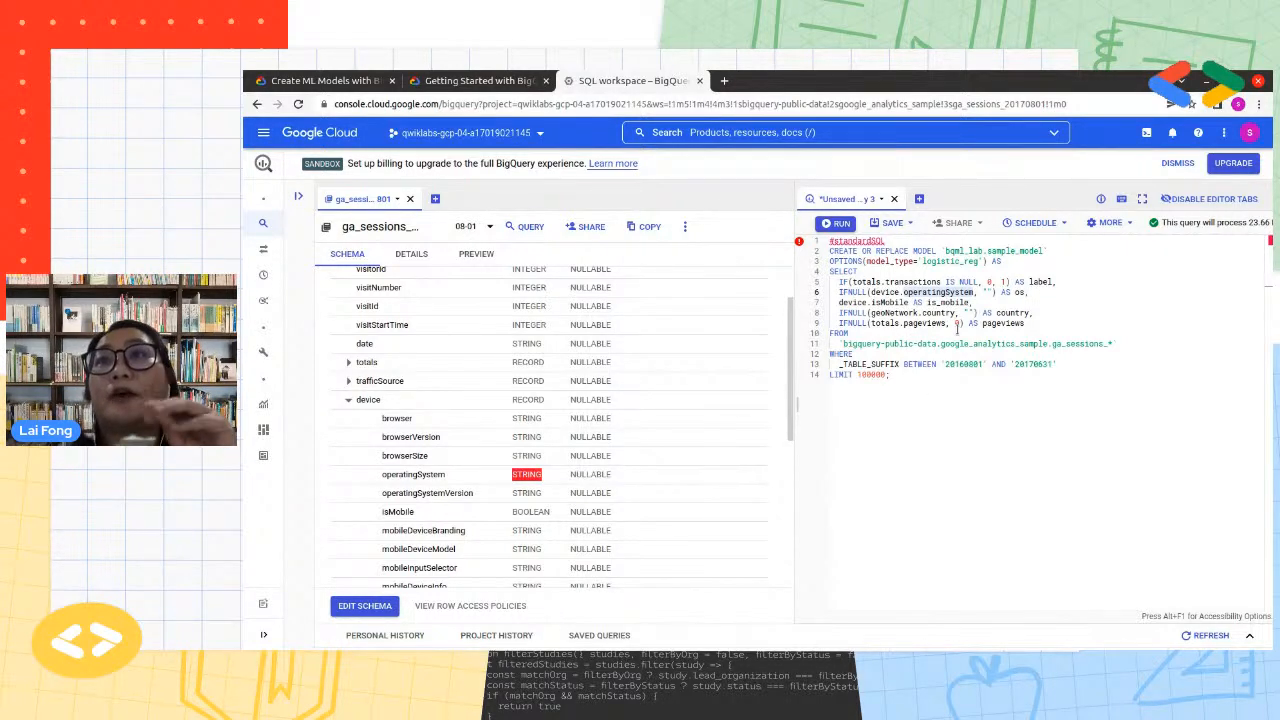
Review the query's selected columns one by one: transactions, operatingSystem, isMobile, geoNetwork.country and pageviews
click(1010, 363)
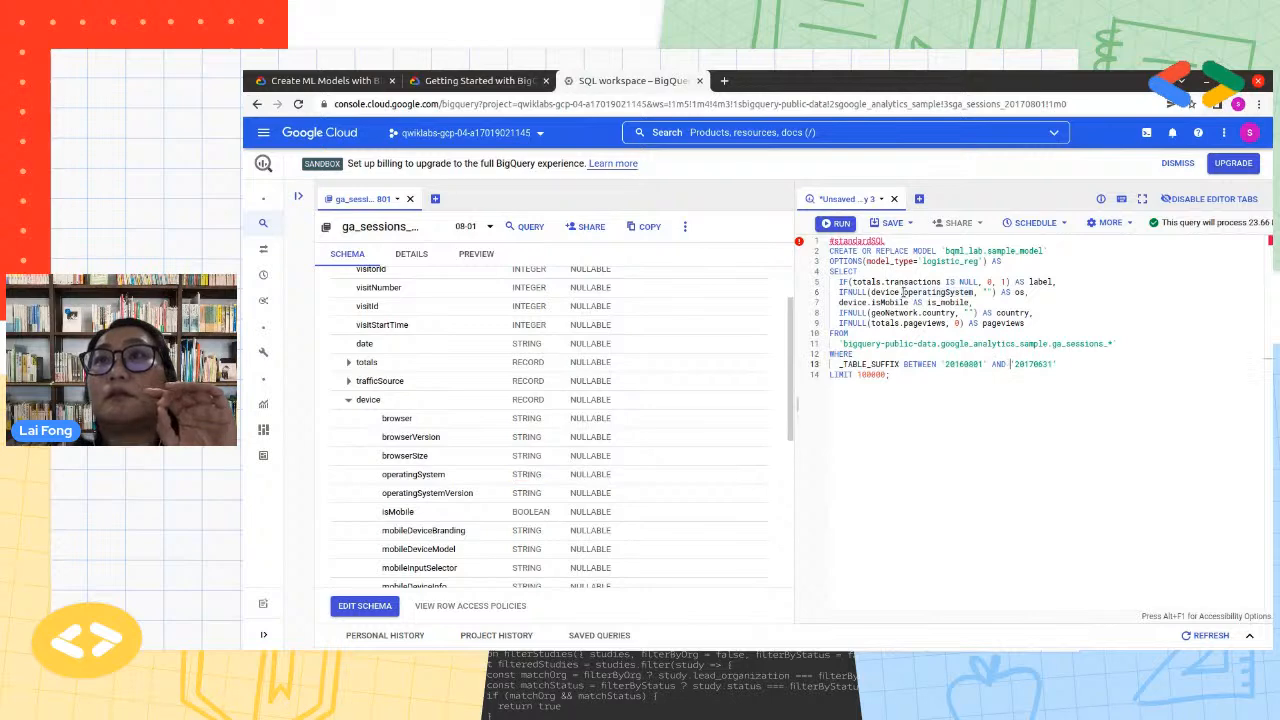
double_click(912, 282)
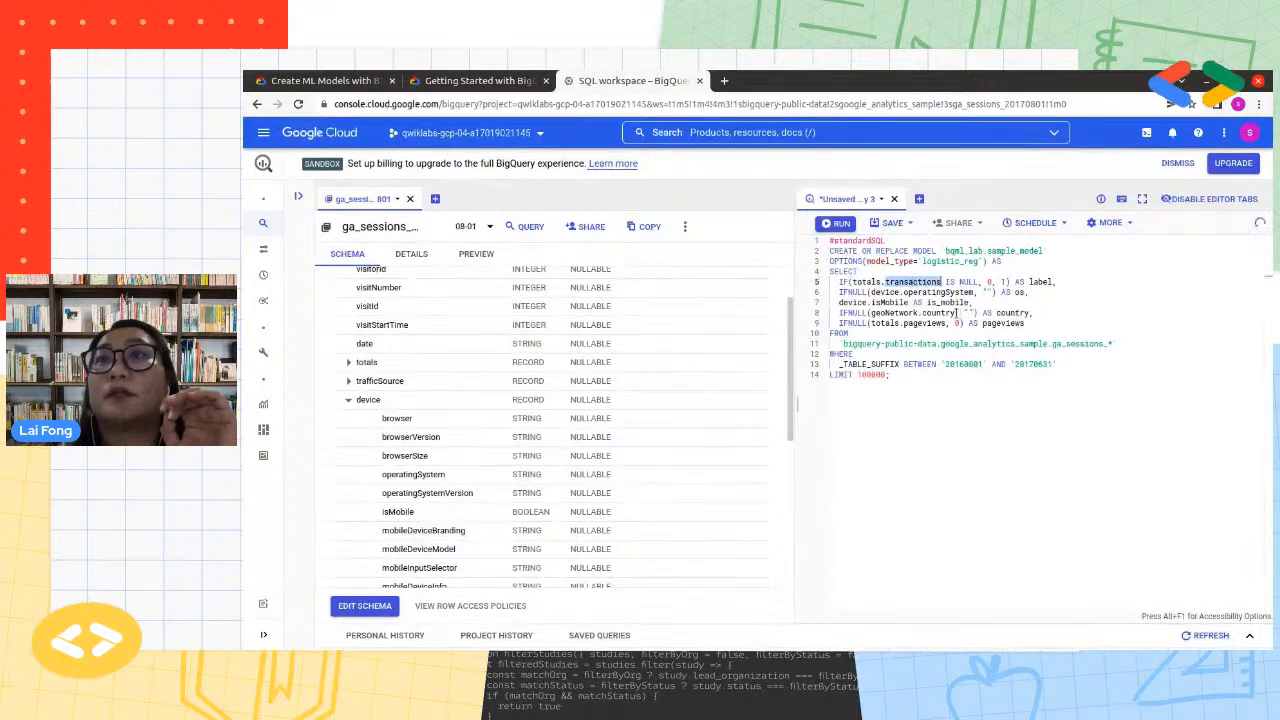
double_click(938, 292)
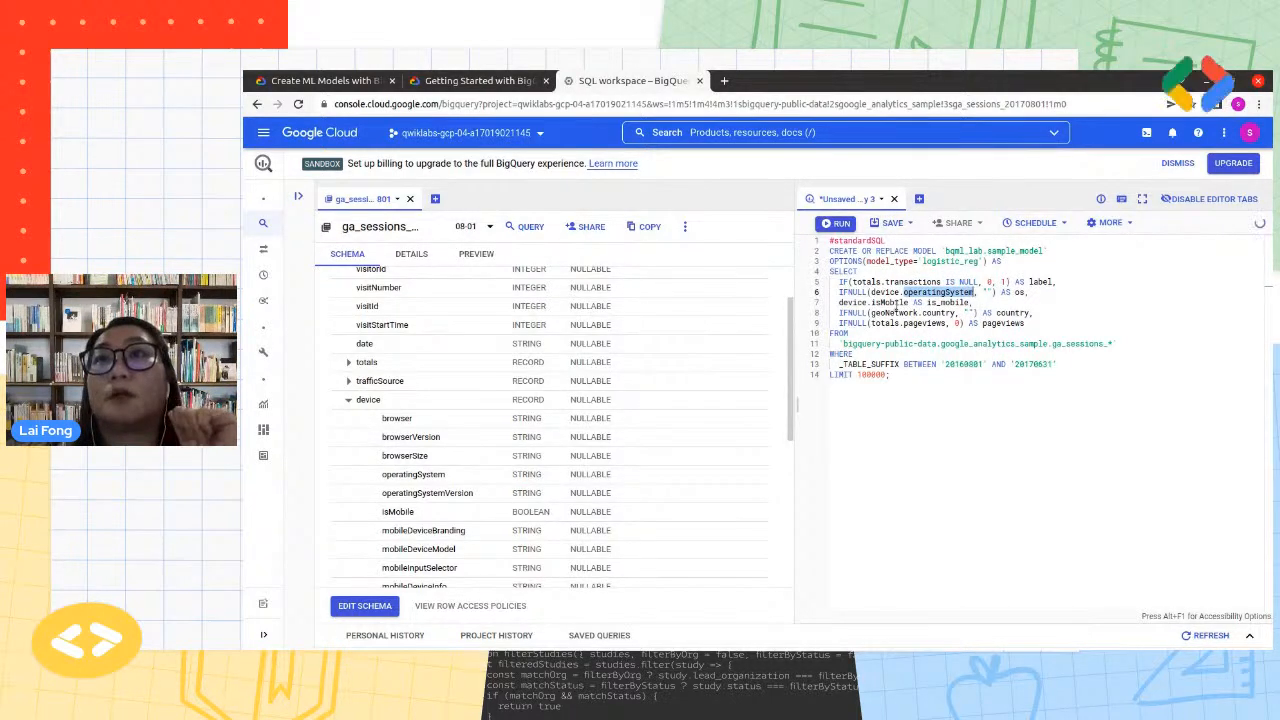
double_click(889, 302)
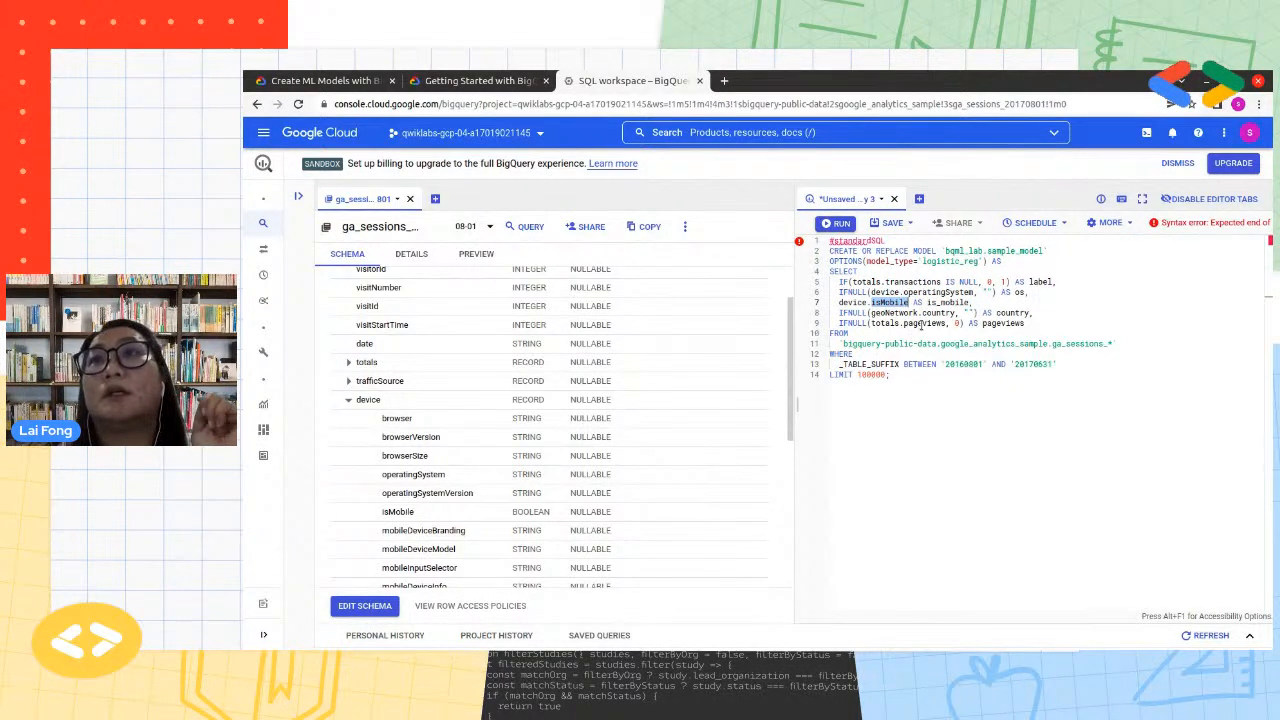
click(886, 313)
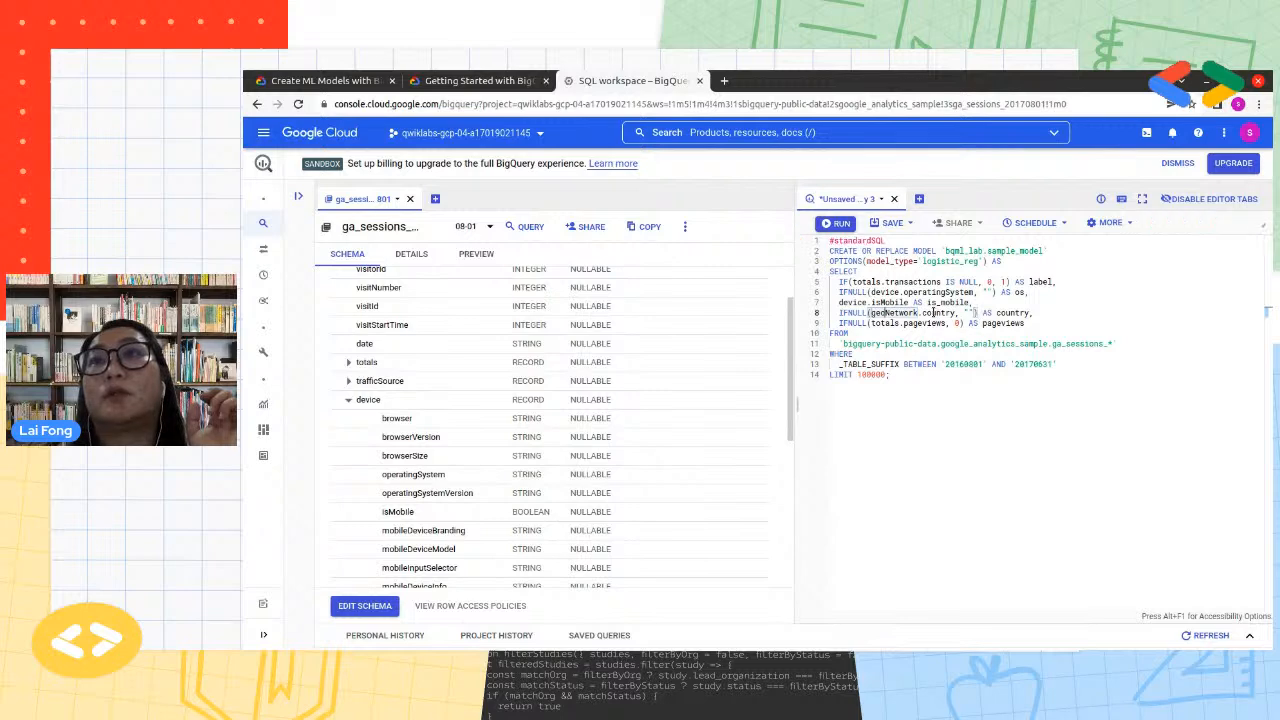
click(934, 313)
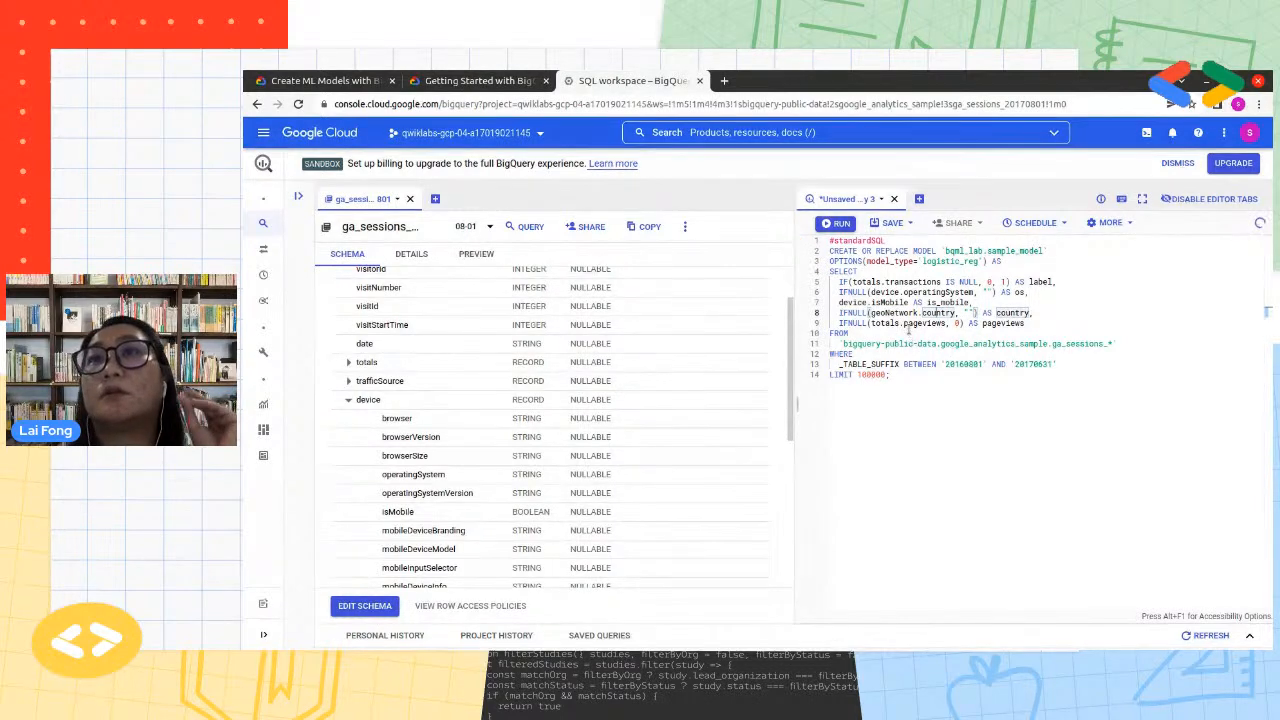
click(922, 323)
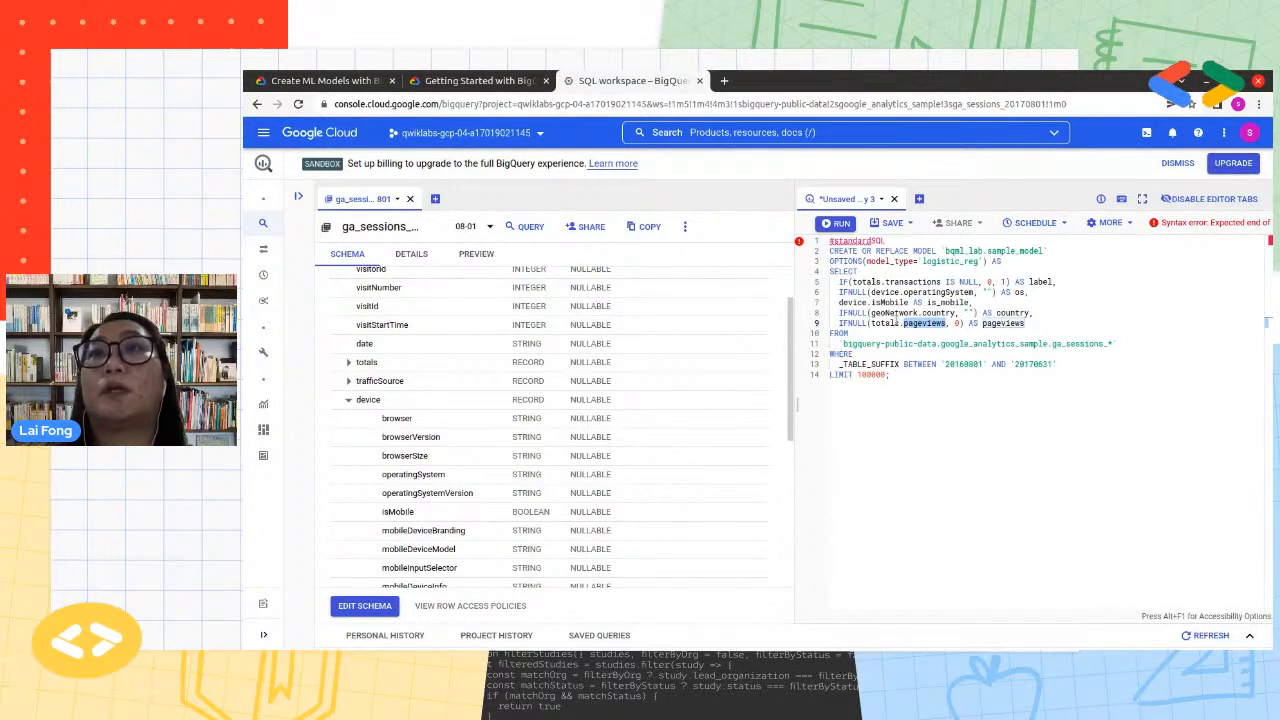
drag(1034, 322, 837, 279)
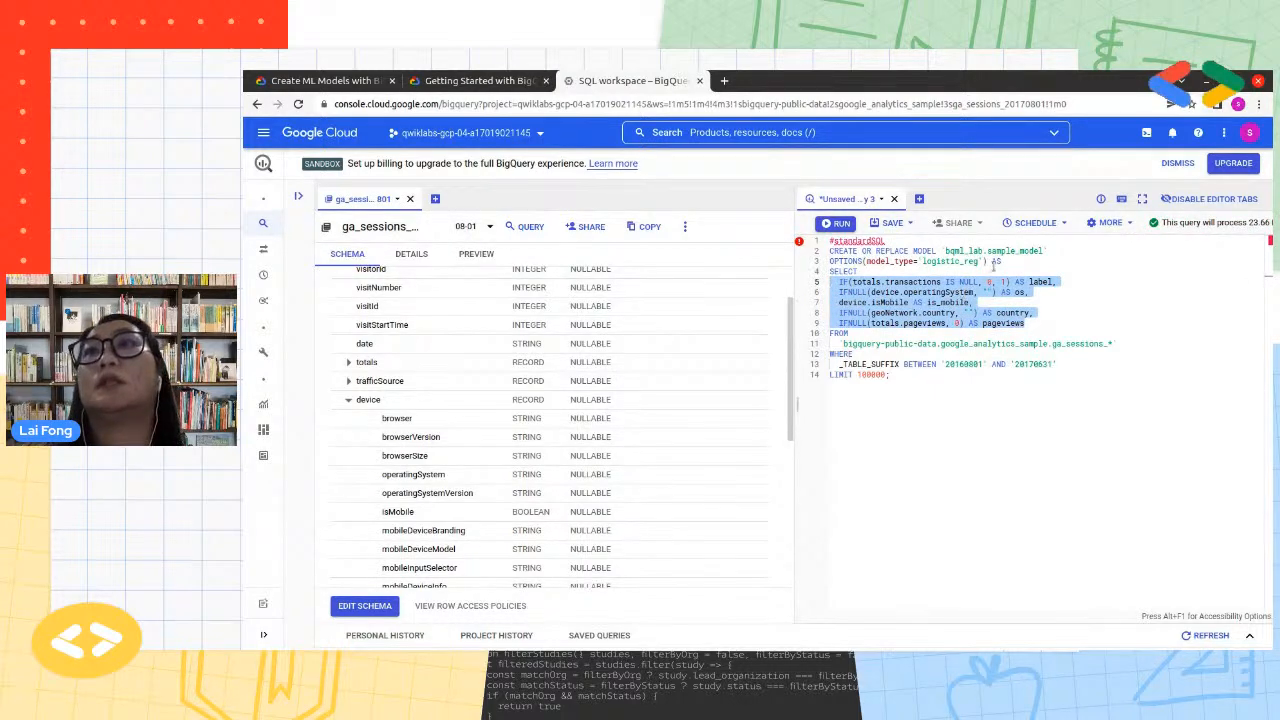
Examine the query's CREATE OR REPLACE MODEL statement and its OPTIONS(model_type='logistic_reg') line
click(993, 262)
drag(1020, 260, 826, 262)
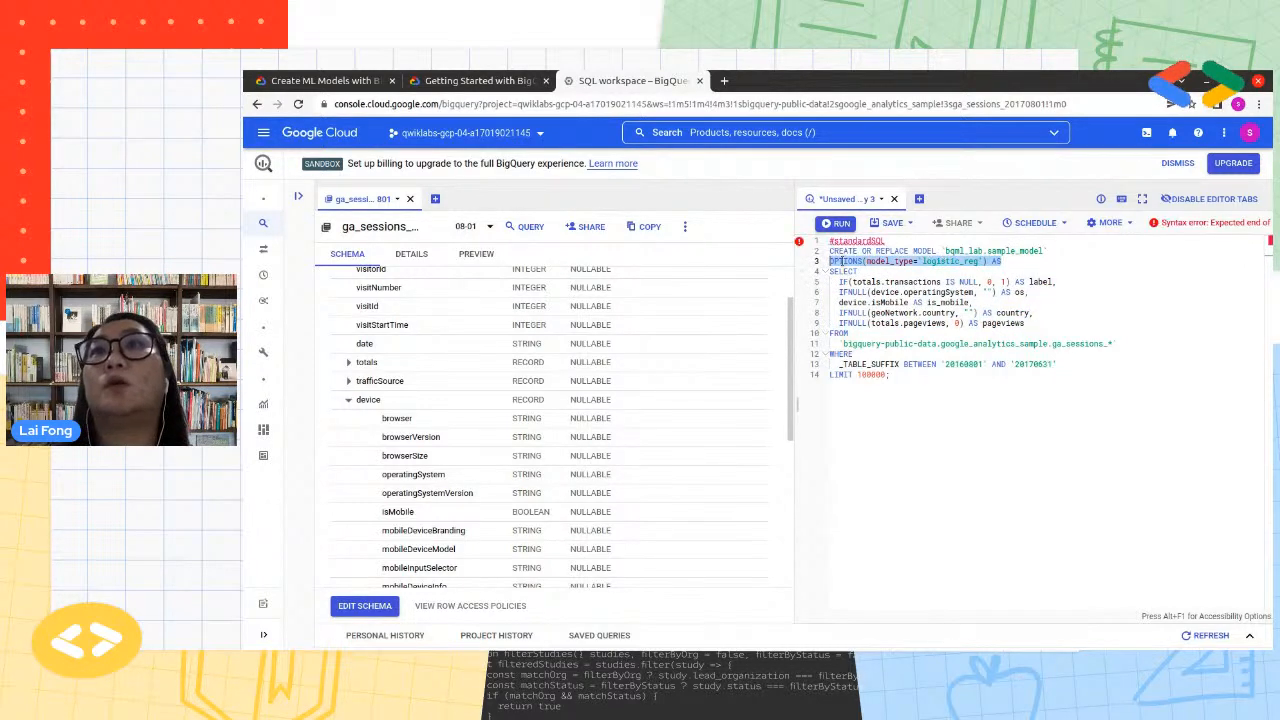
drag(1000, 263, 805, 258)
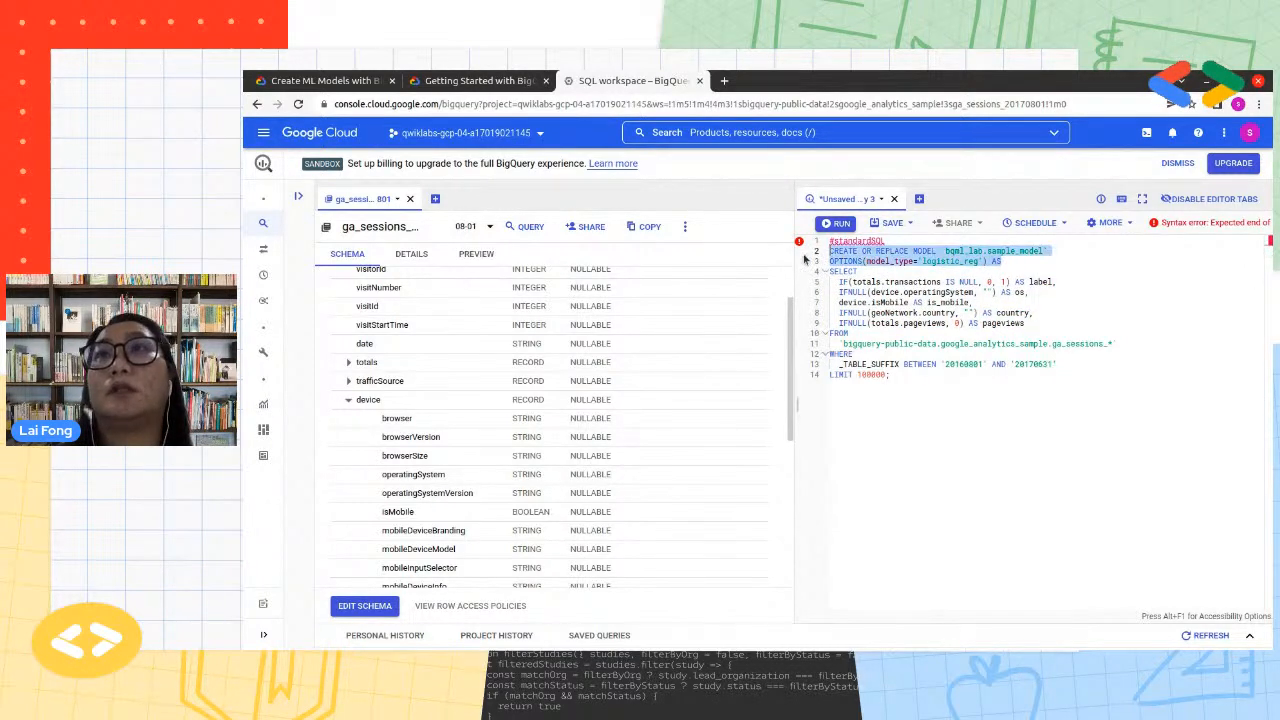
click(1015, 300)
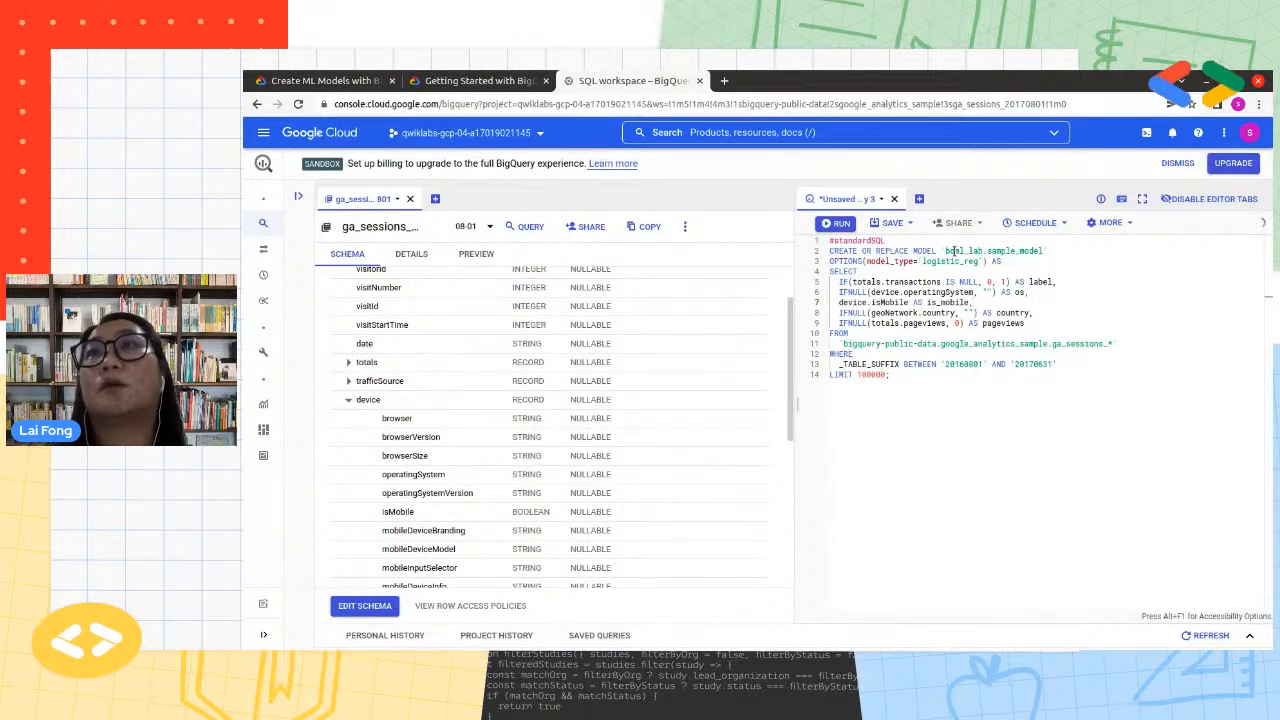
Compare the dataset in bqml_lab.sample_model with the project's datasets in the Explorer, and examine the model name
double_click(966, 251)
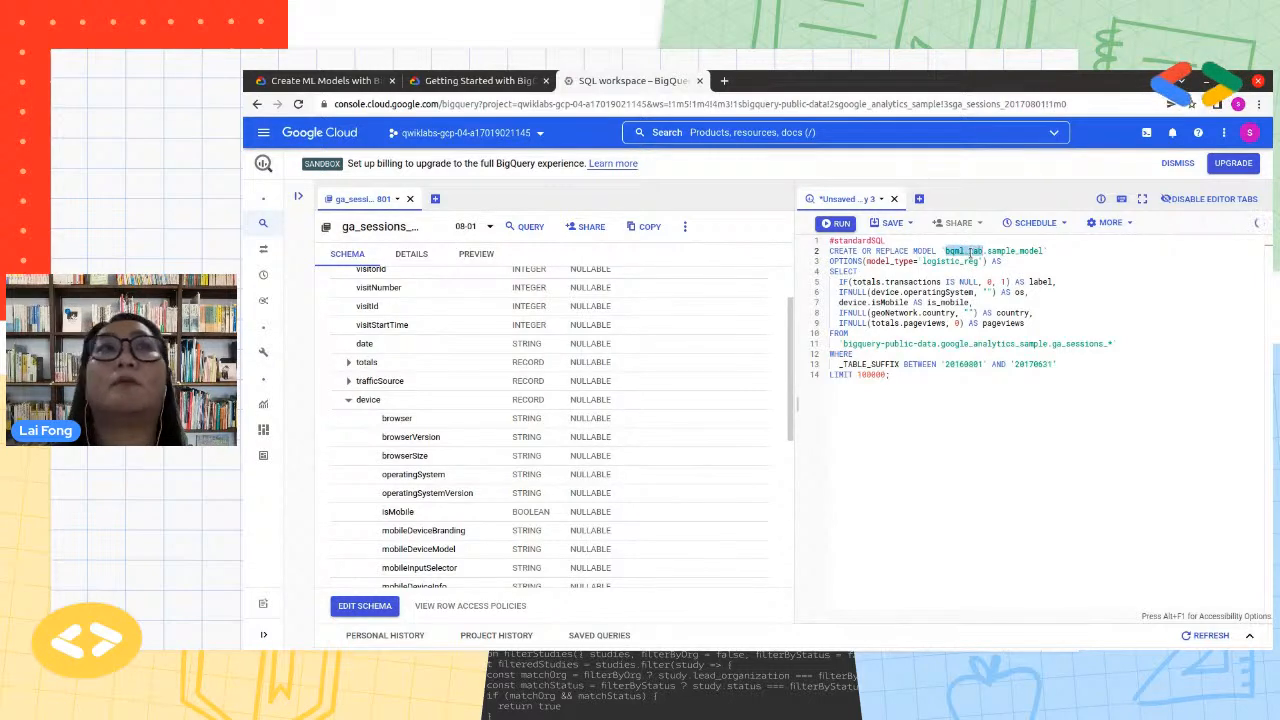
click(302, 196)
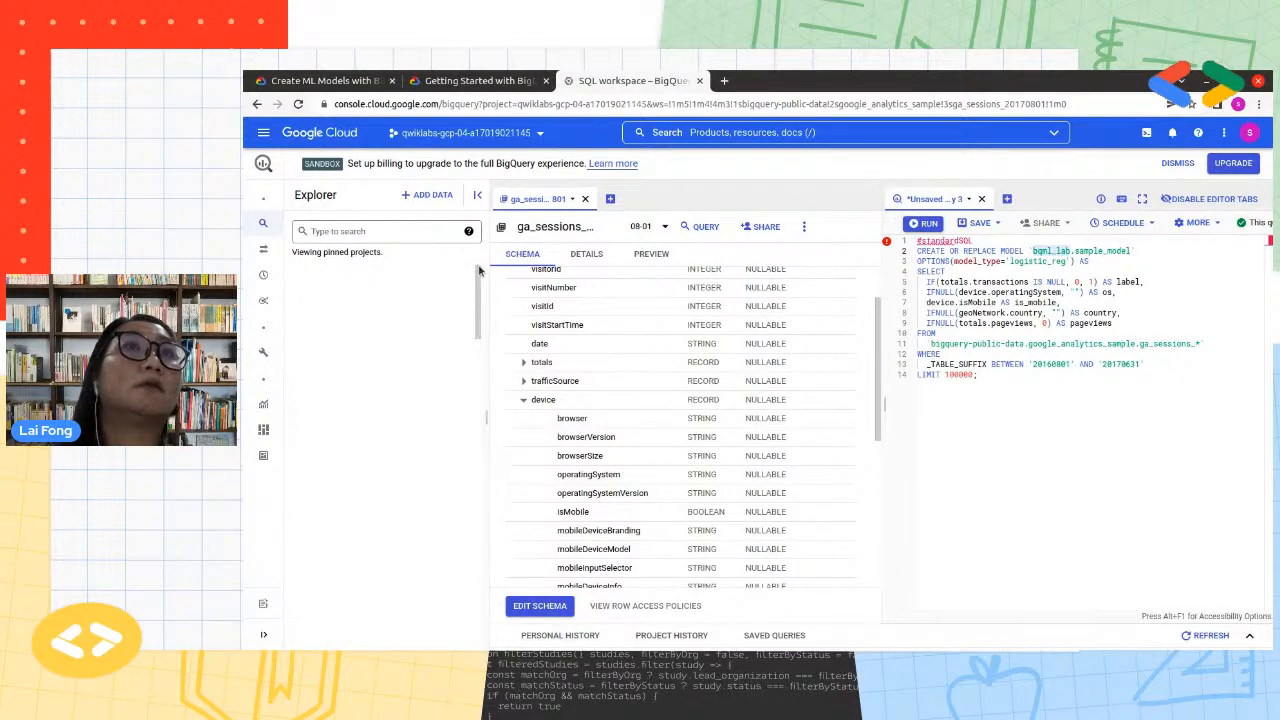
drag(482, 345, 481, 241)
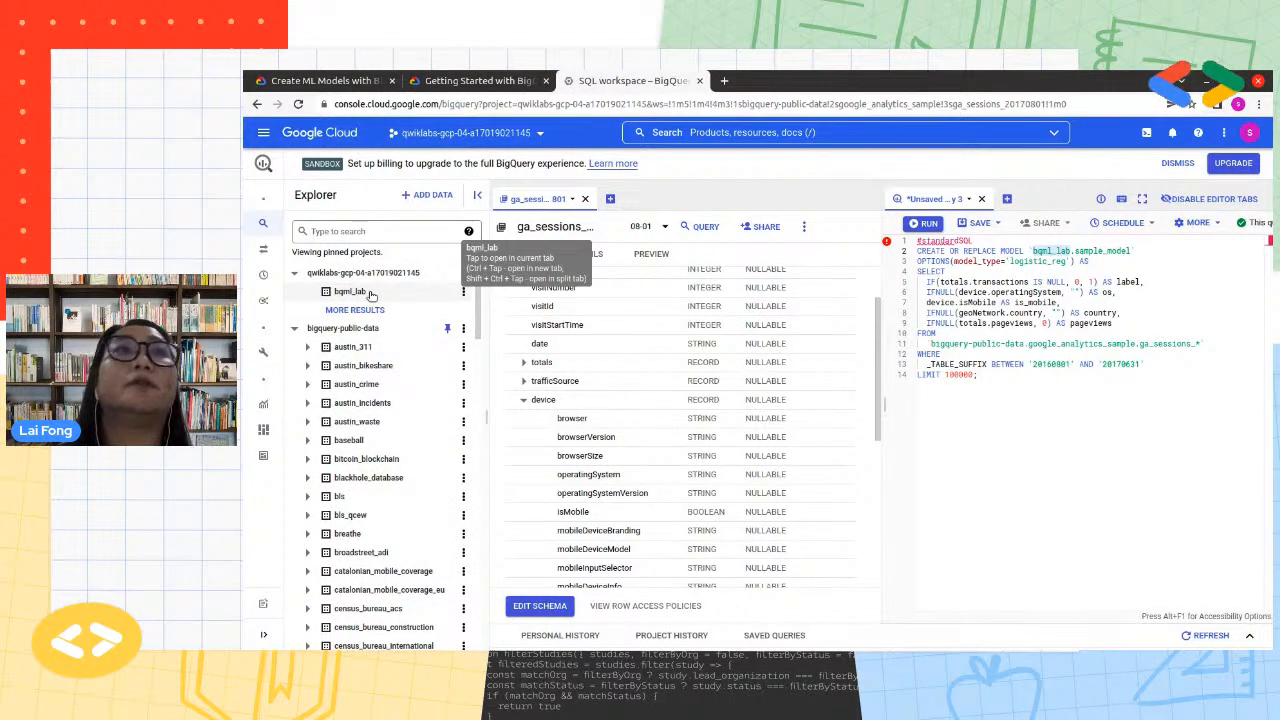
double_click(1048, 251)
click(1050, 251)
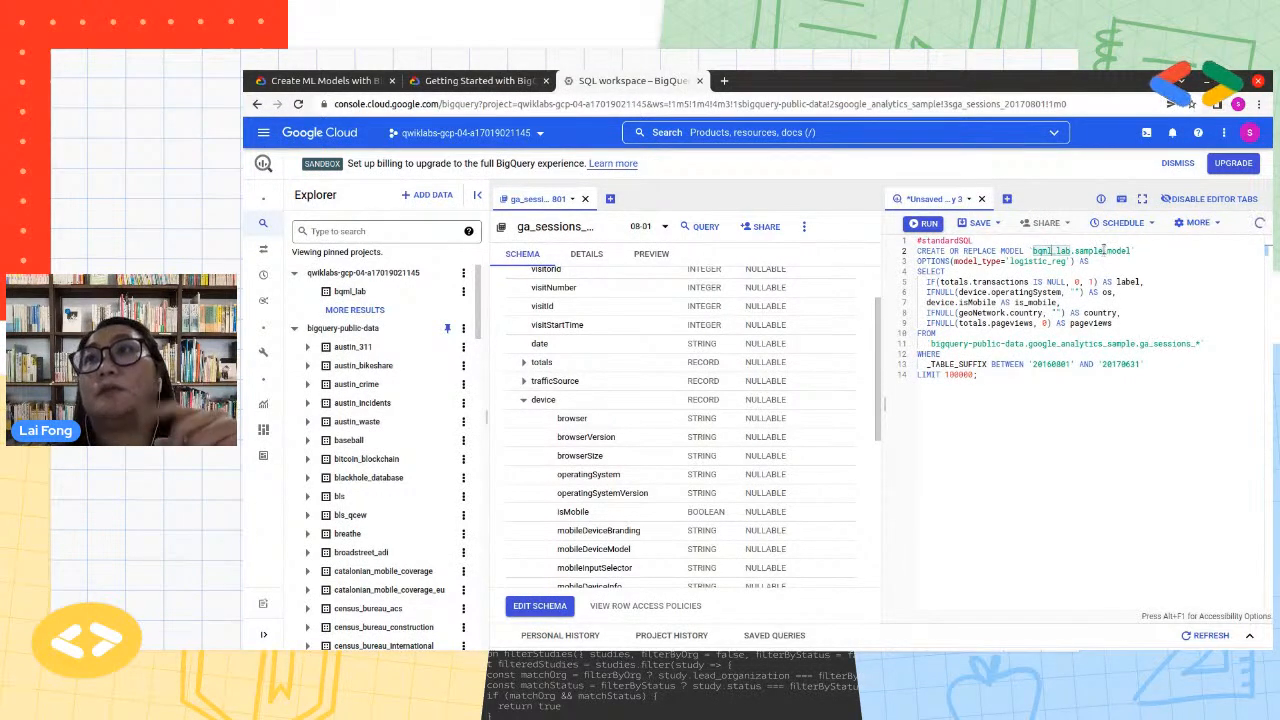
double_click(1104, 251)
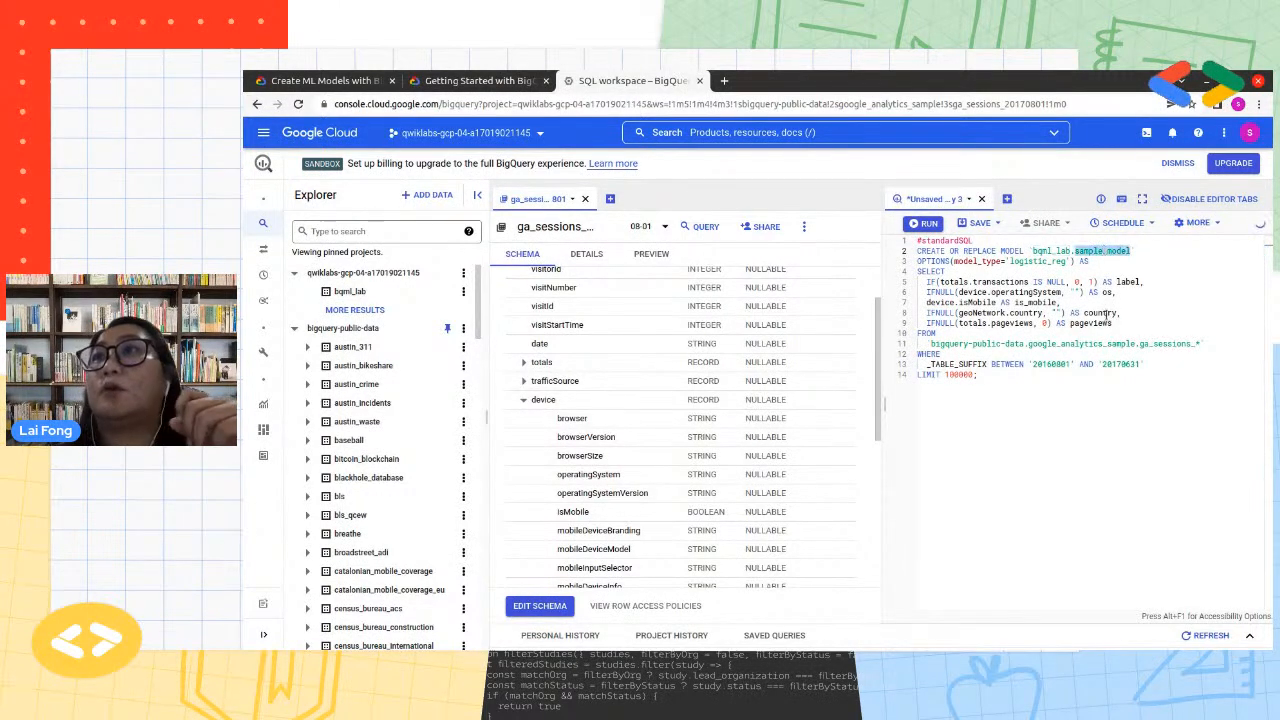
click(1120, 292)
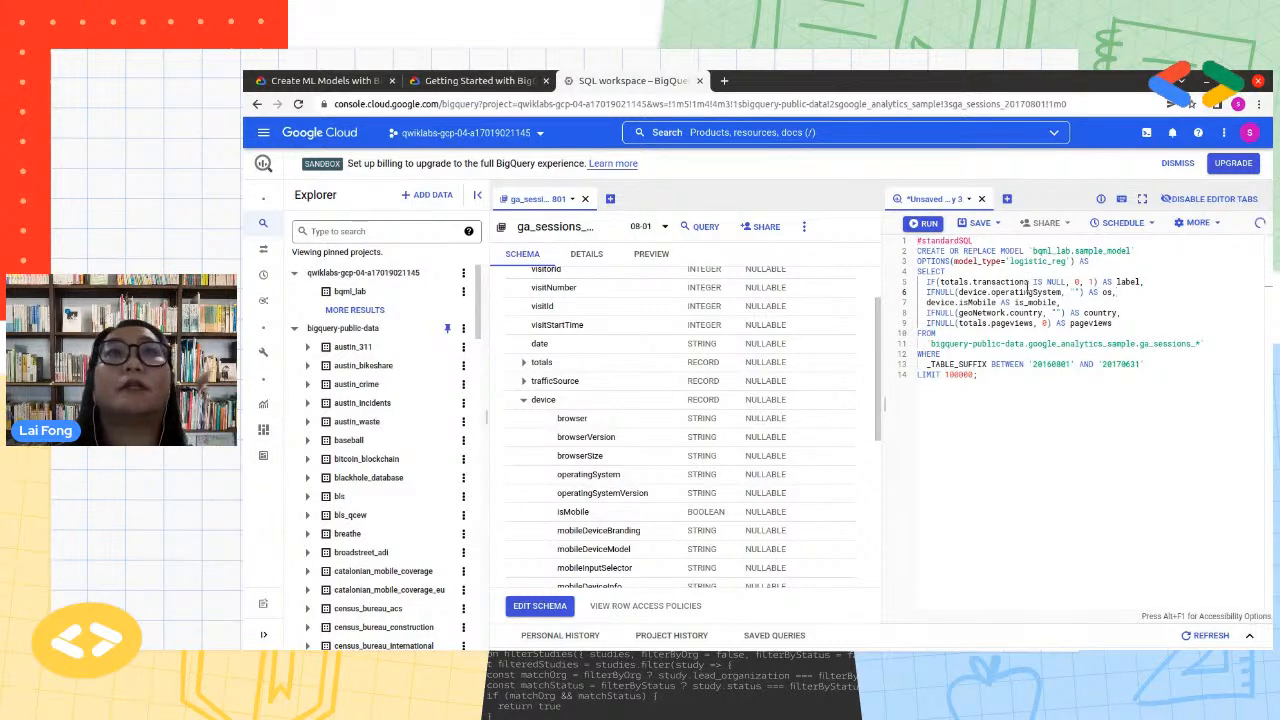
Try to run the query with only the logistic_reg model type selected
double_click(1037, 261)
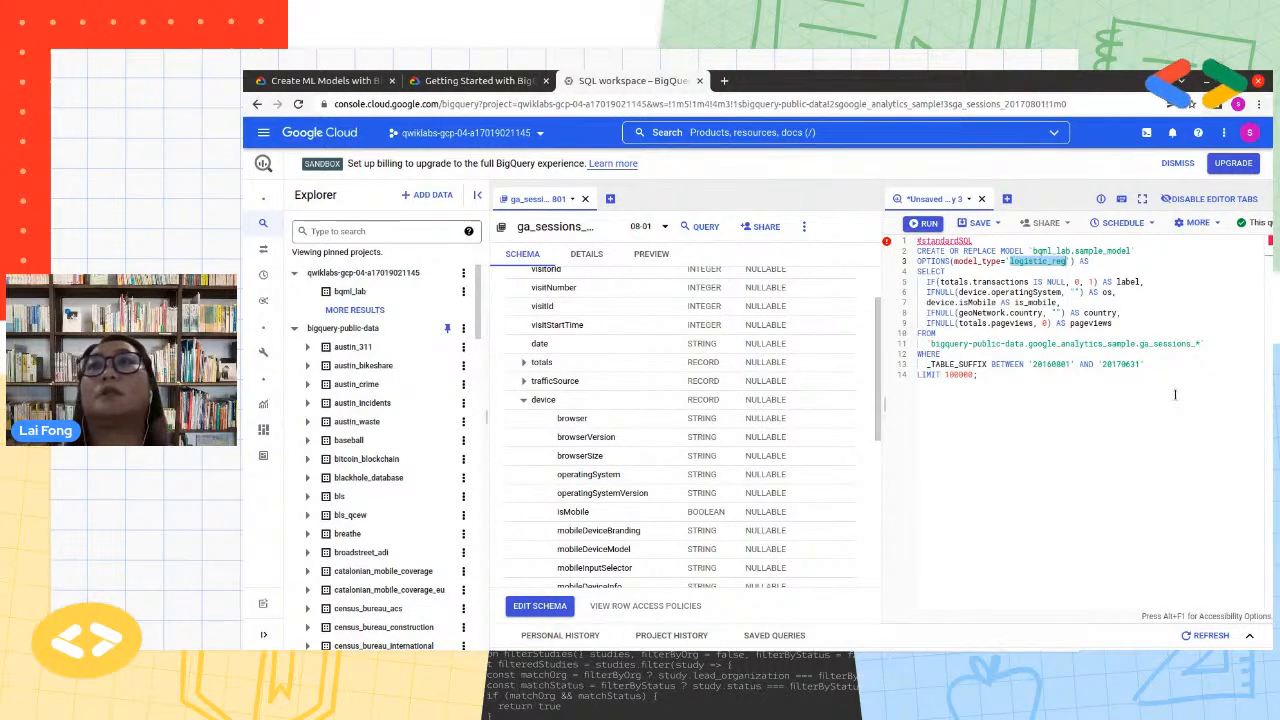
key(ctrl+Return)
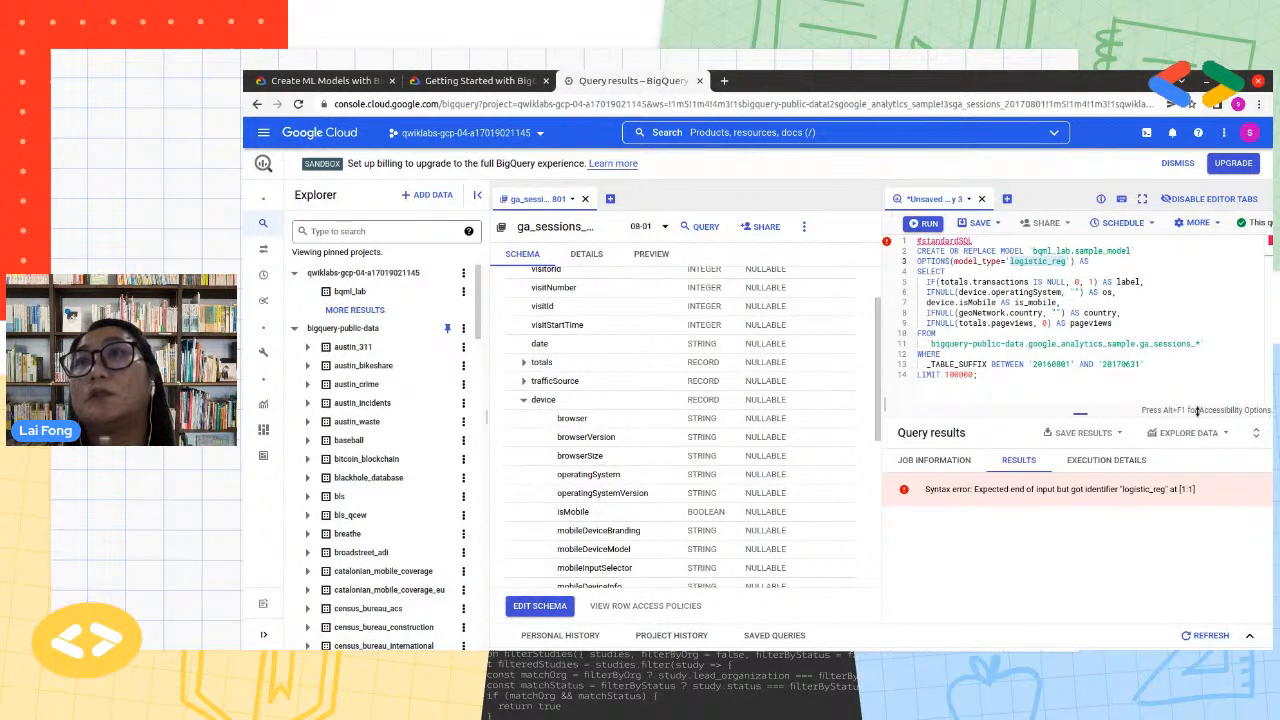
Hide the Explorer and replace the whole query in BigQuery with a fresh copy of the lab page's create-model query
click(477, 195)
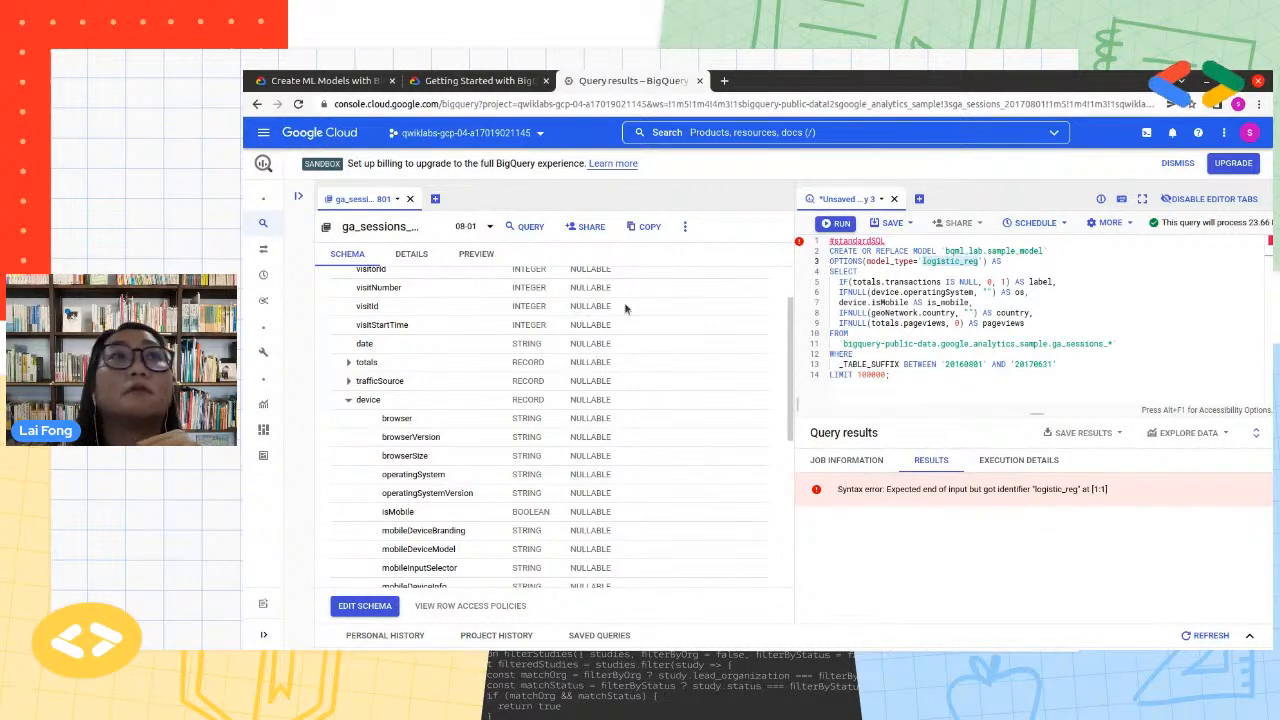
click(456, 82)
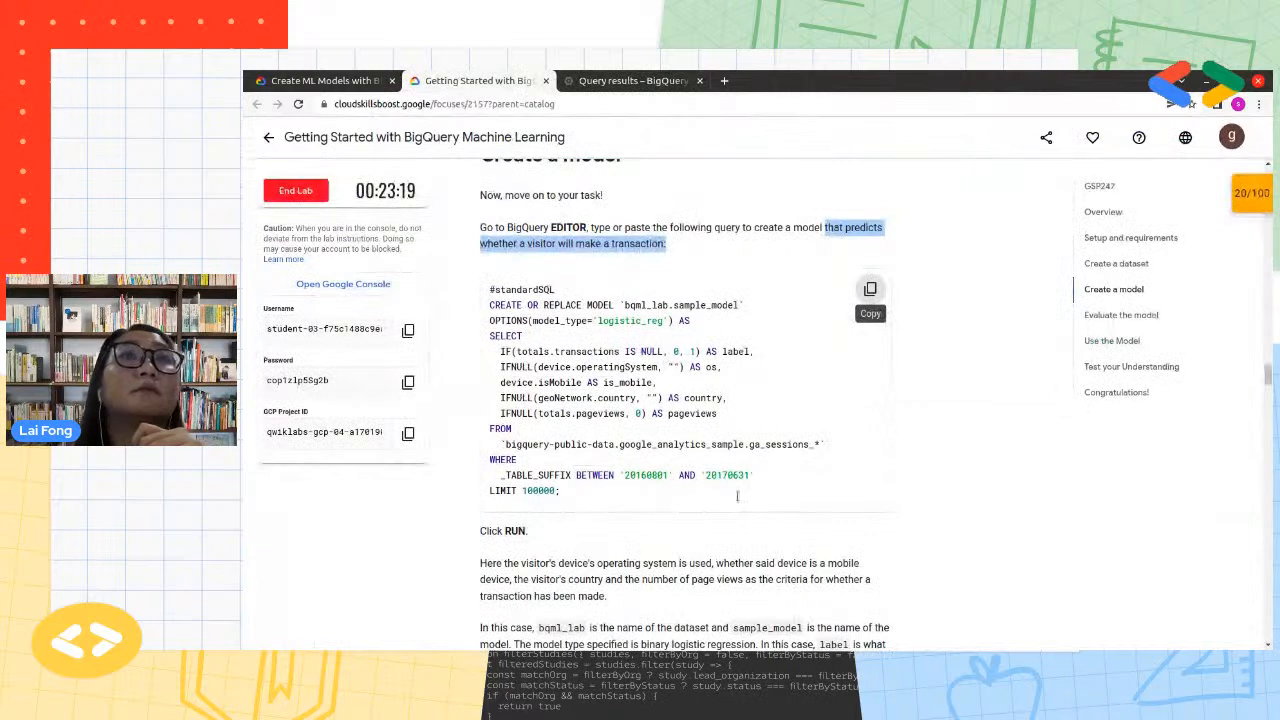
click(868, 286)
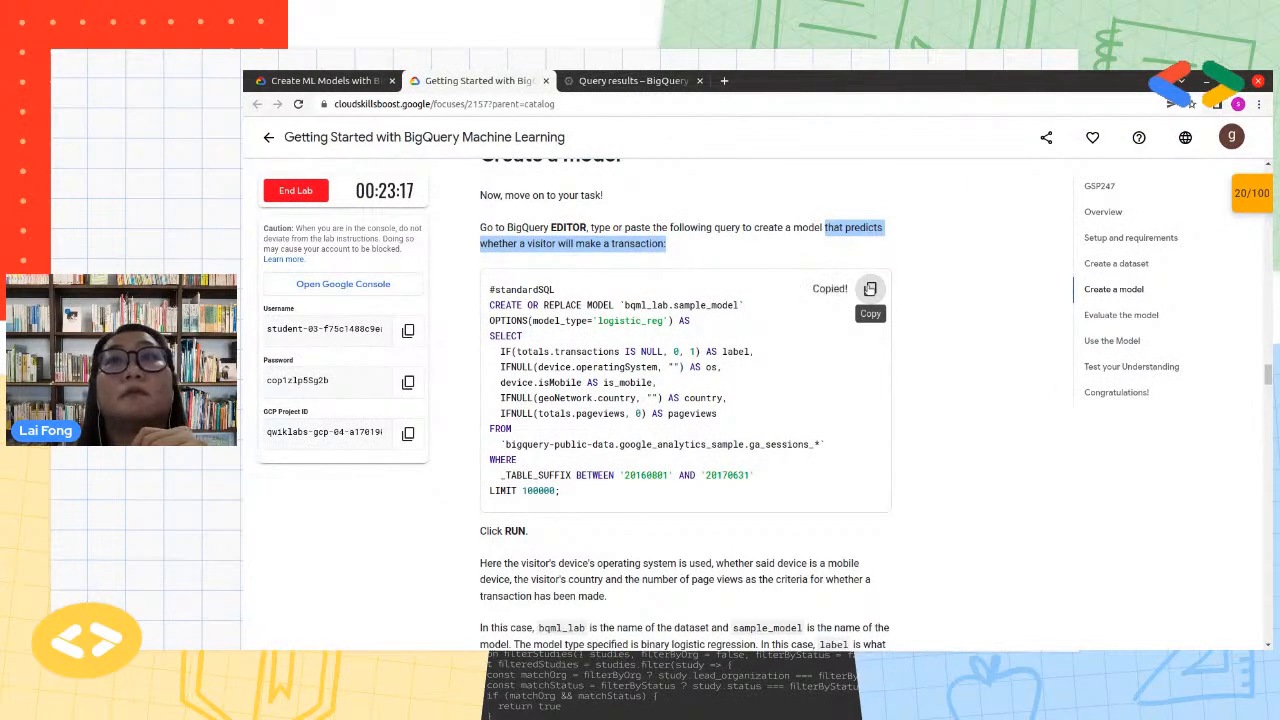
click(630, 80)
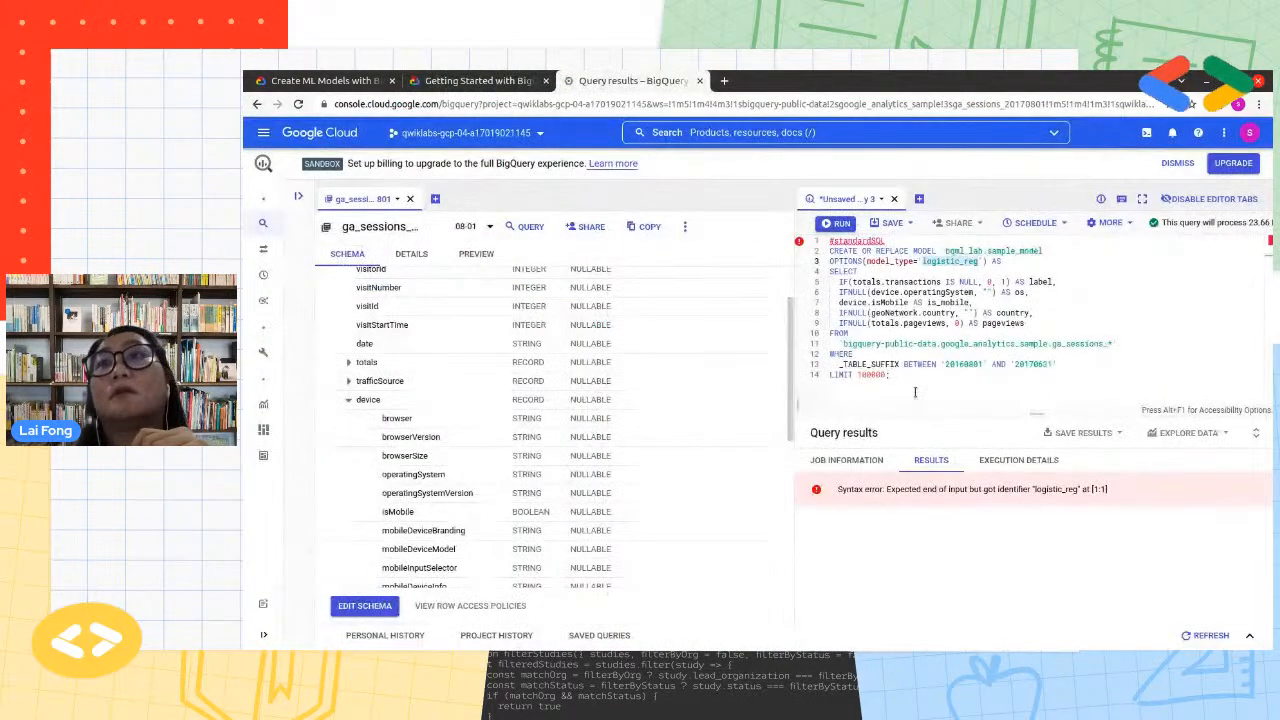
key(ctrl+a)
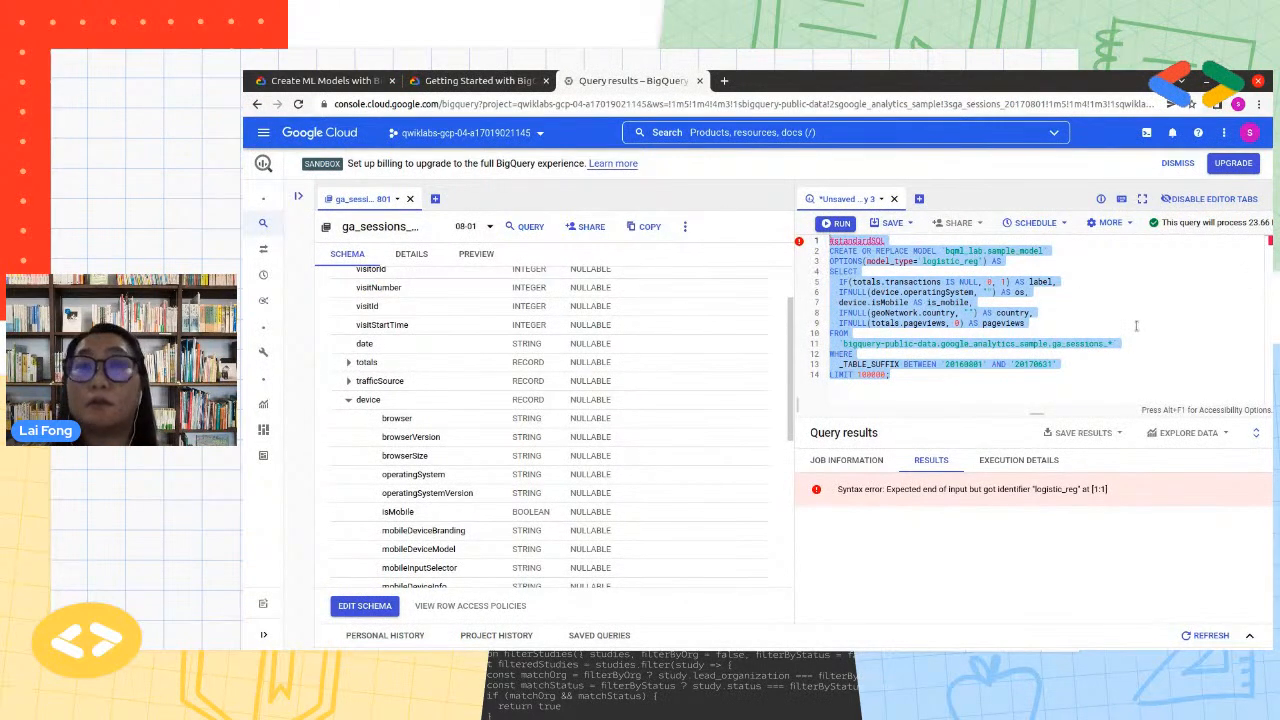
key(ctrl+v)
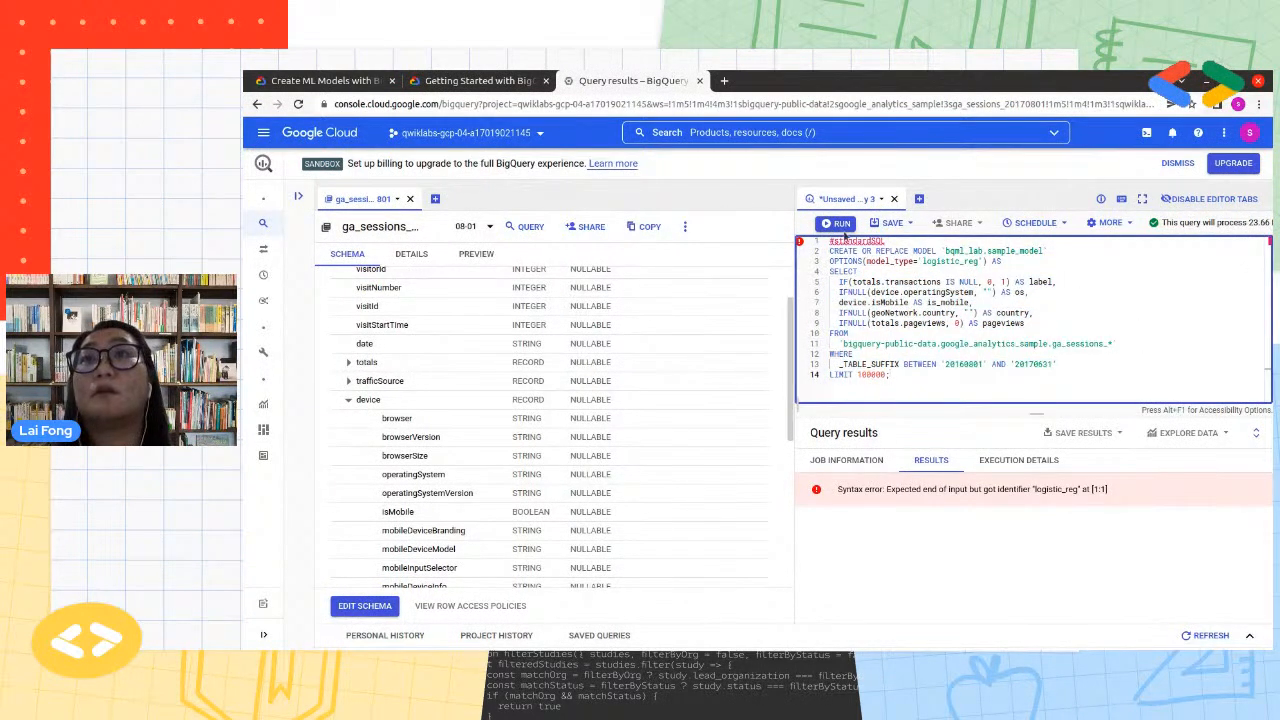
Run the query to create bqml_lab.sample_model and check the execution details and loss chart during training
key(ctrl+Return)
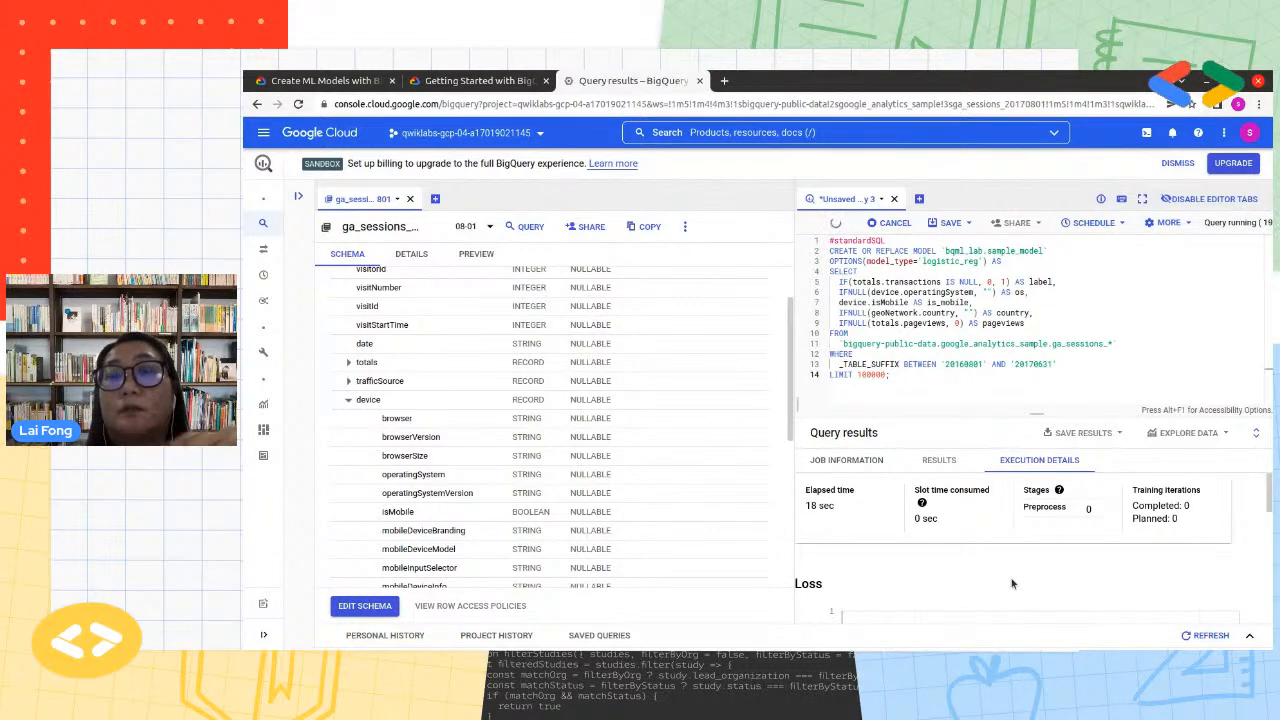
scroll(1012, 551, down, 1)
scroll(1012, 551, down, 1)
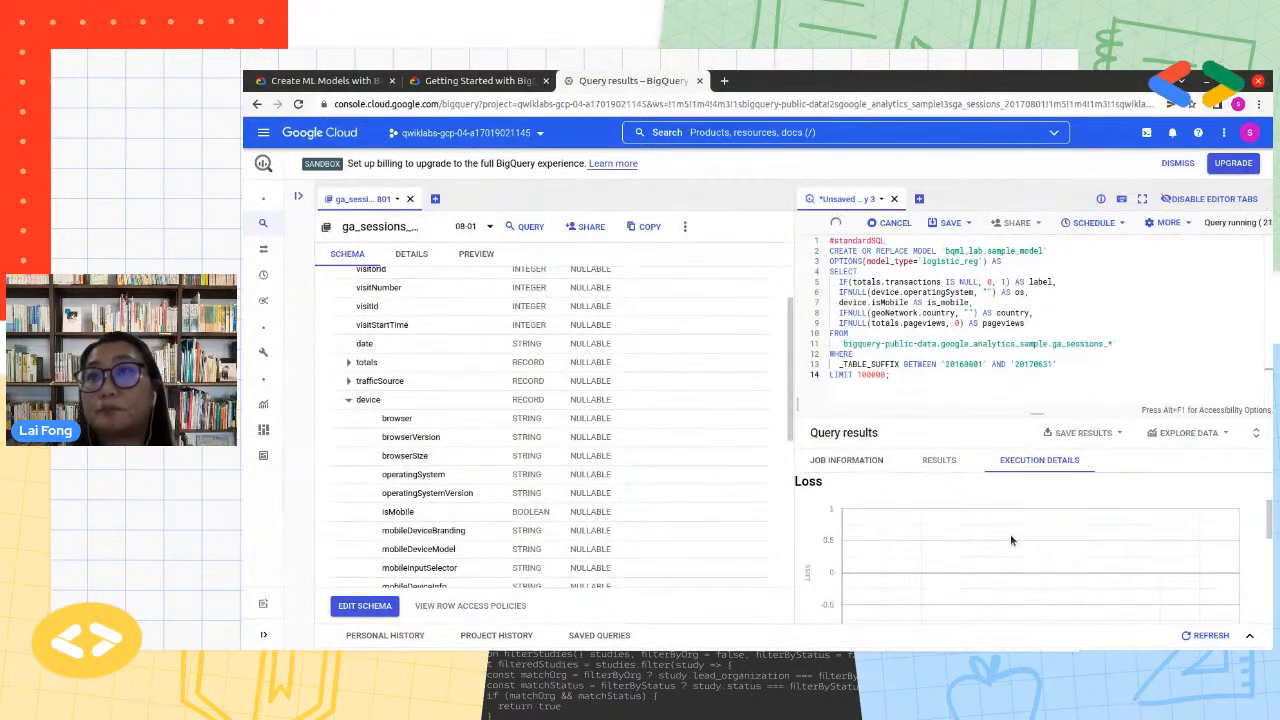
scroll(1011, 539, up, 2)
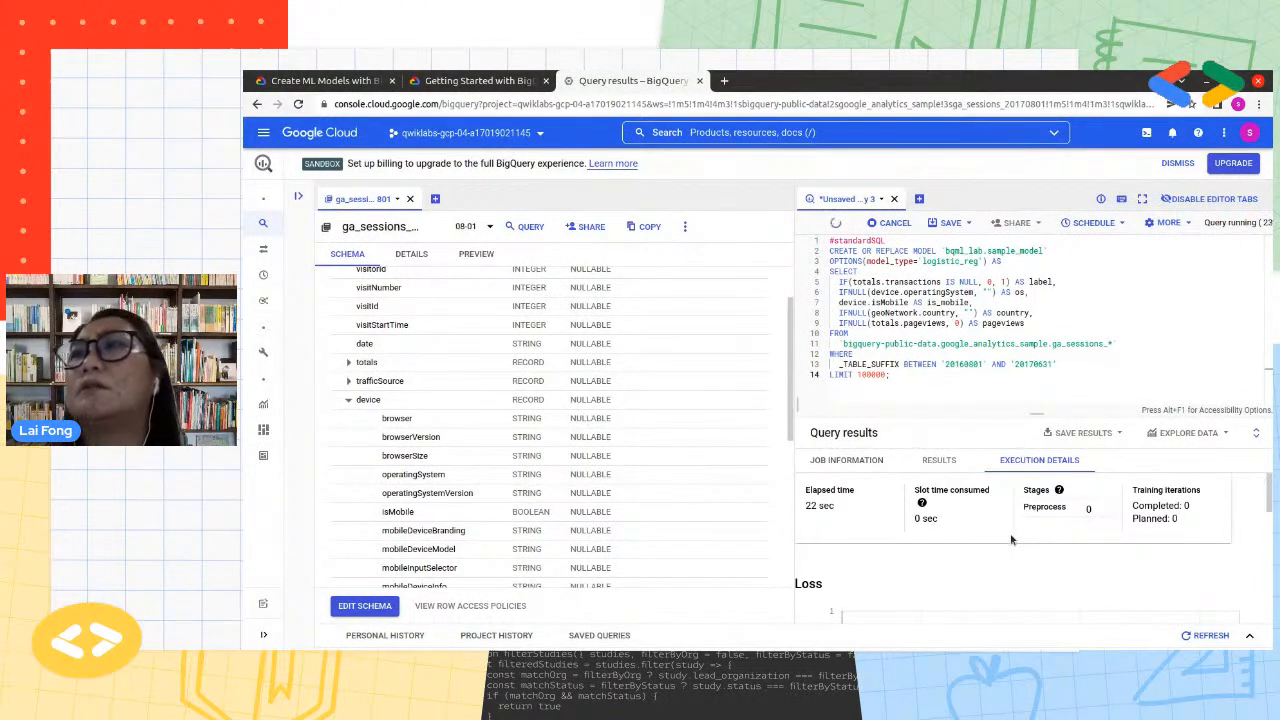
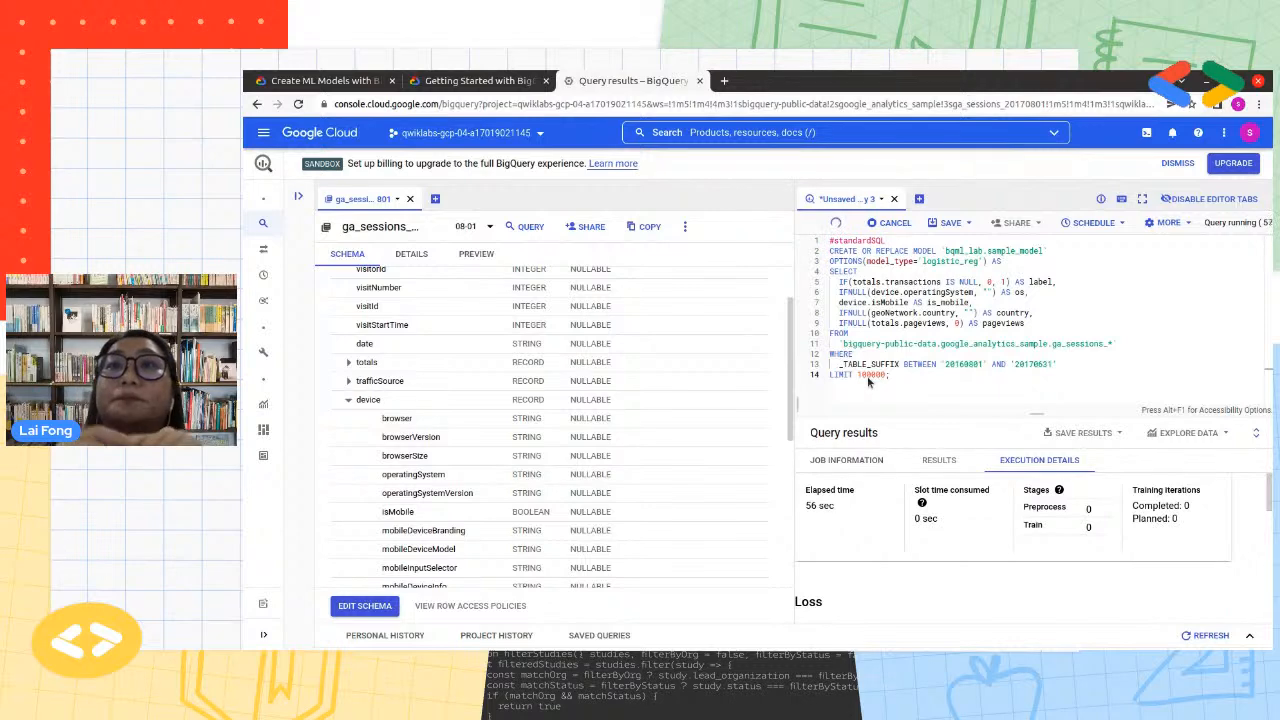
Collapse the ga_sessions table pane so the running query fills the workspace, and show the Explorer again
scroll(1207, 585, down, 1)
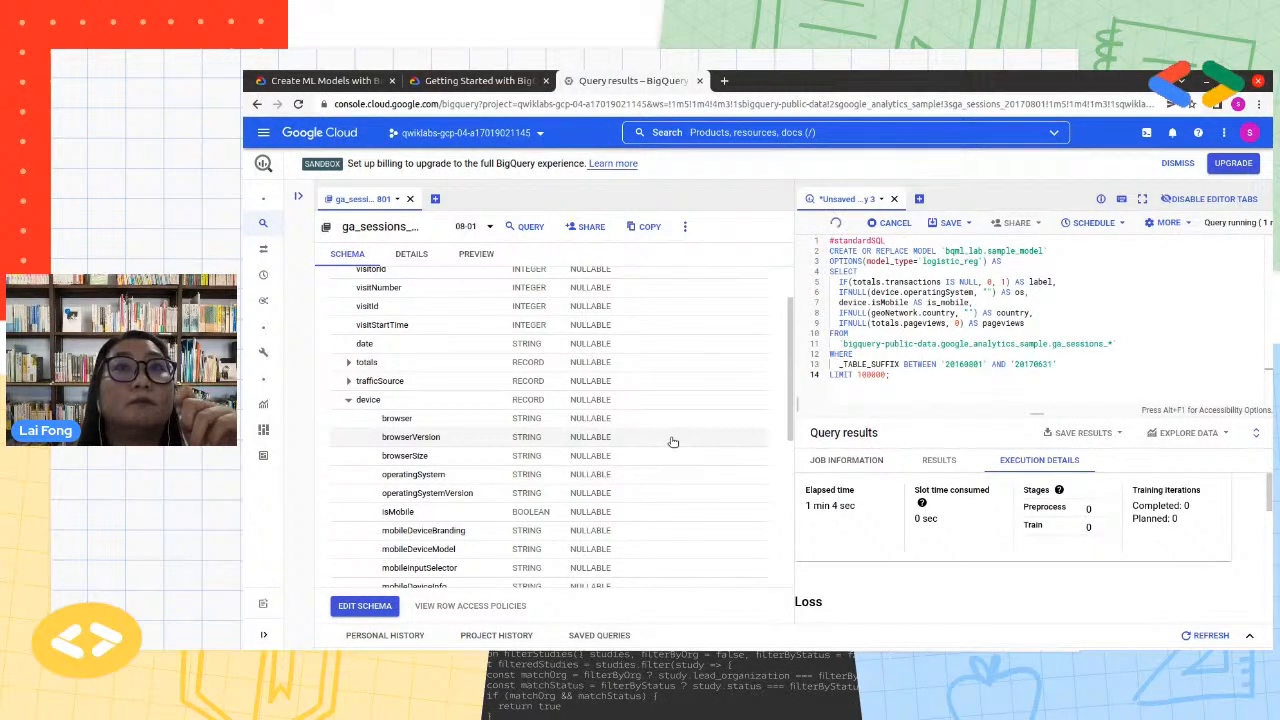
drag(796, 403, 326, 364)
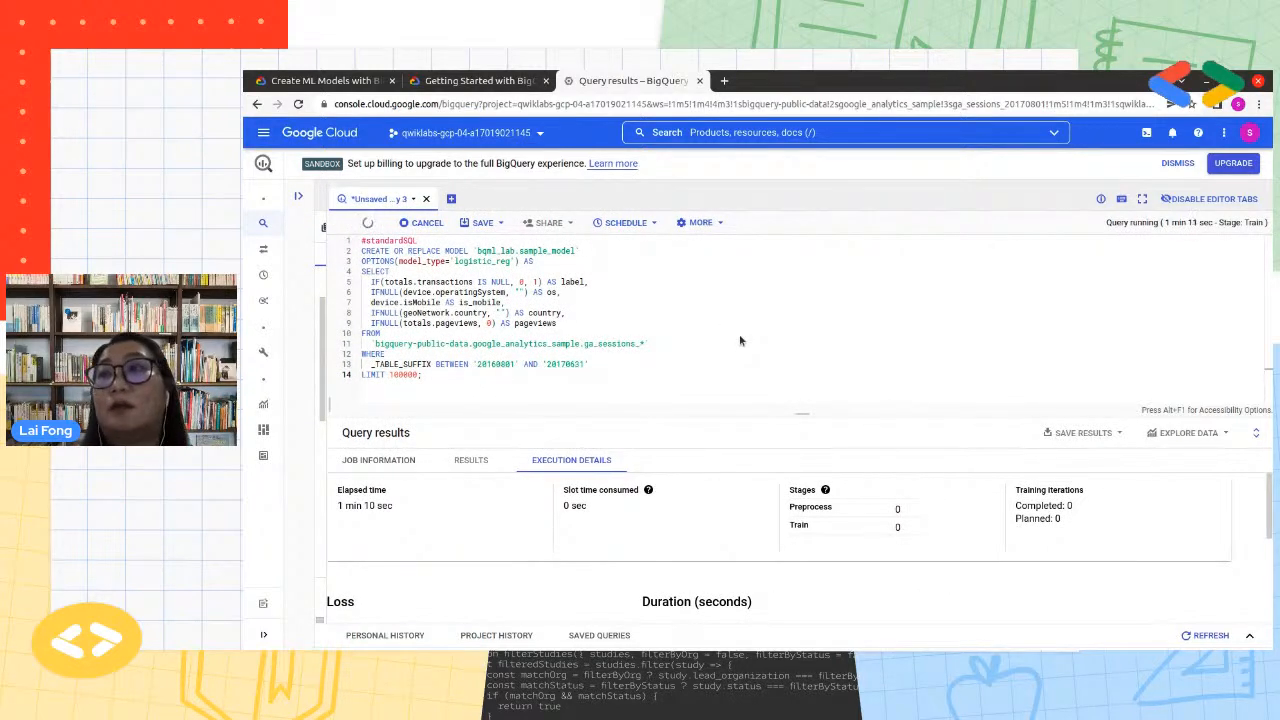
click(296, 198)
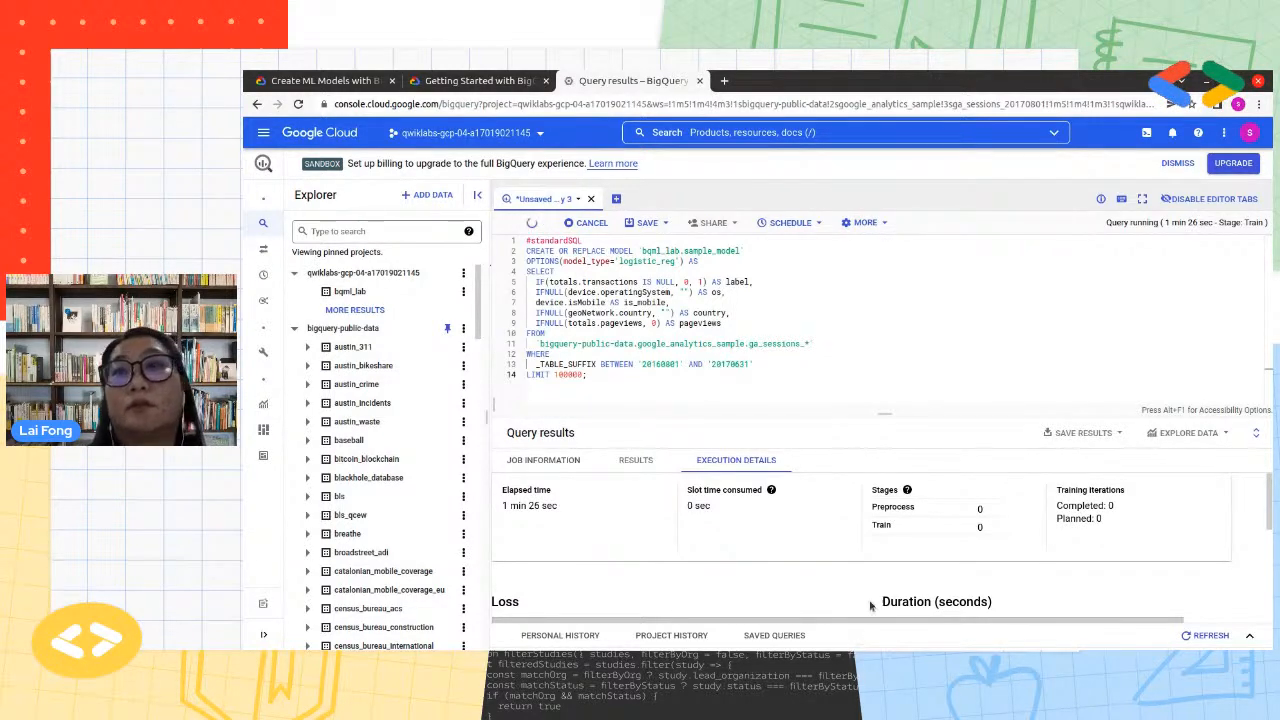
Monitor the execution details with the loss and duration charts while the model trains, and look over the create-model query
scroll(884, 584, down, 1)
scroll(864, 573, down, 1)
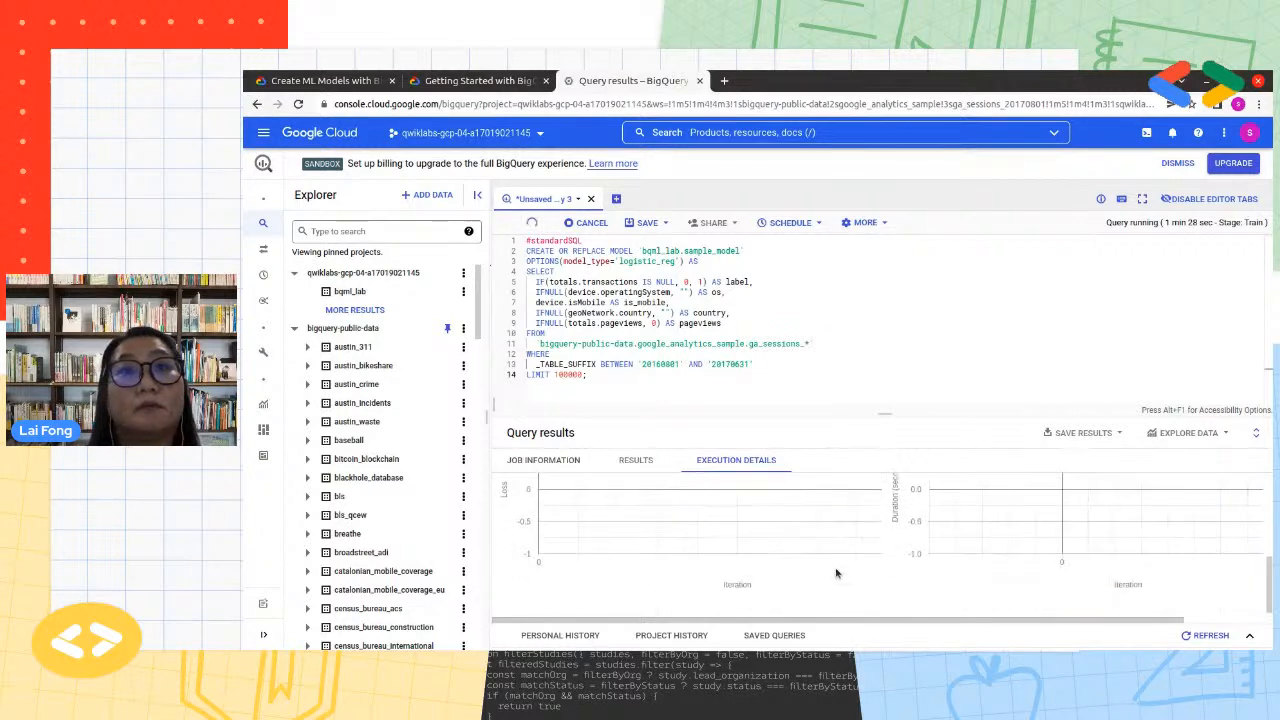
scroll(611, 484, up, 2)
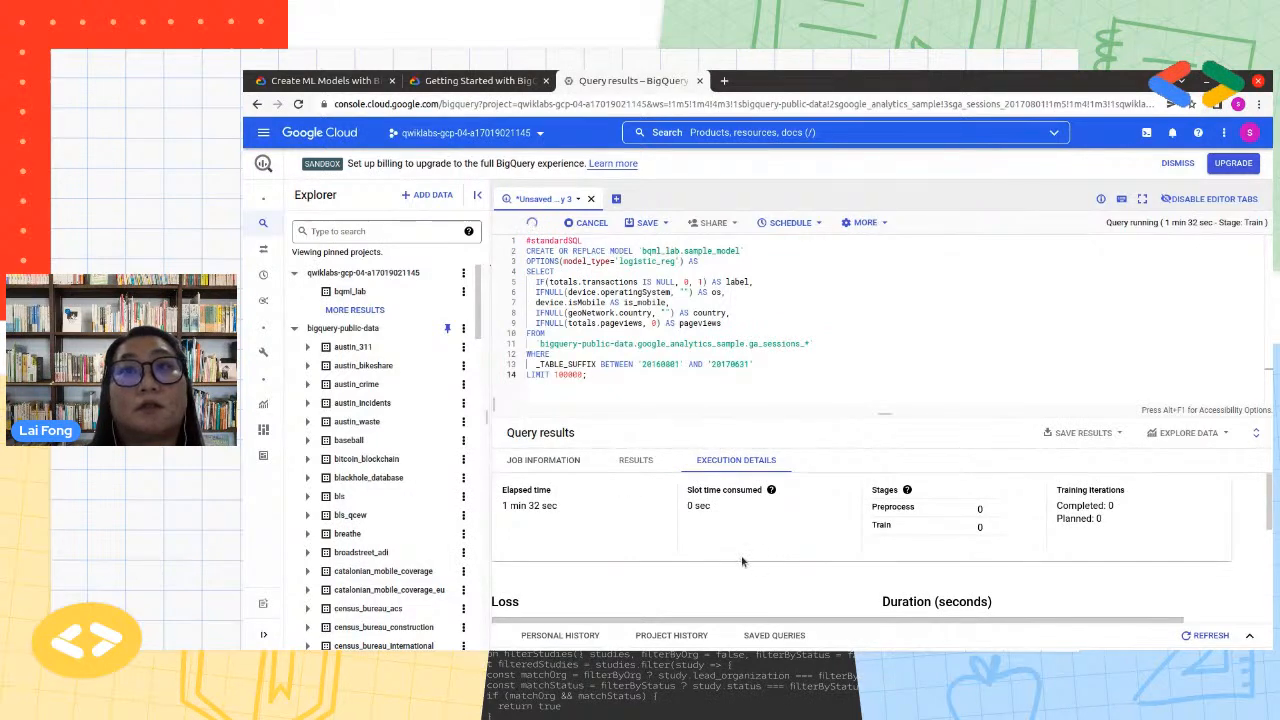
scroll(740, 560, down, 1)
scroll(742, 562, down, 1)
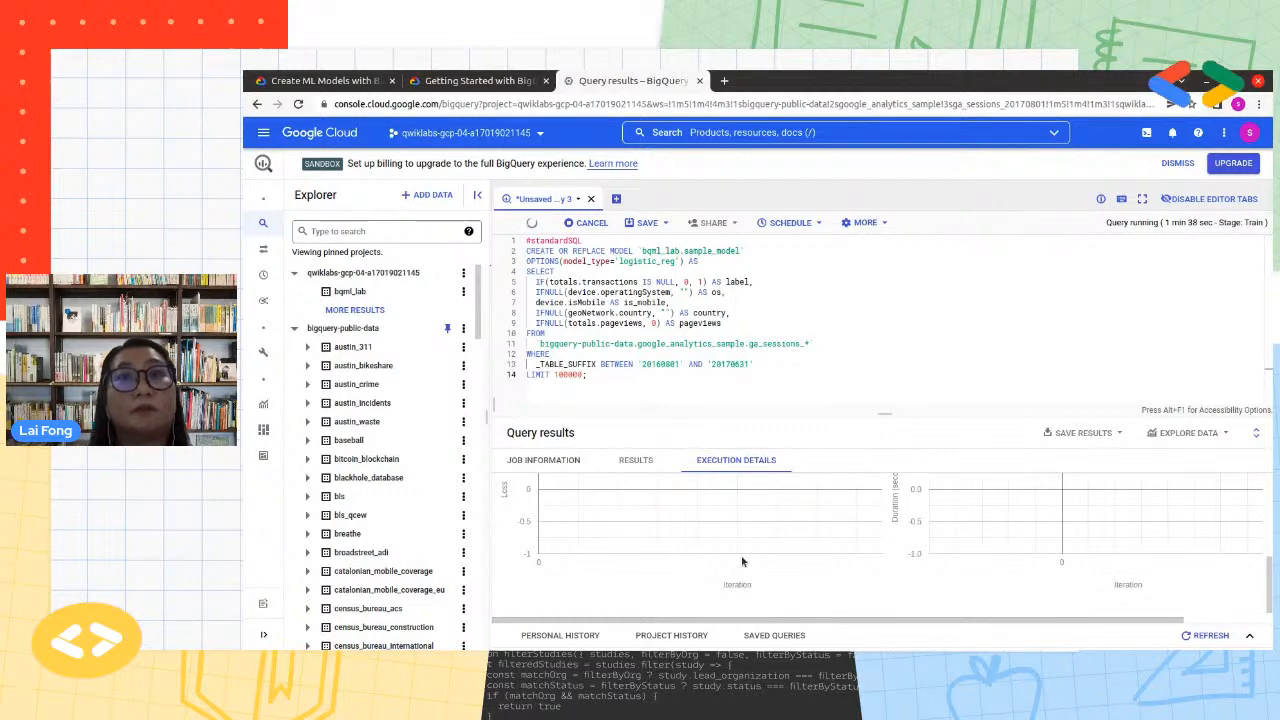
scroll(742, 562, up, 2)
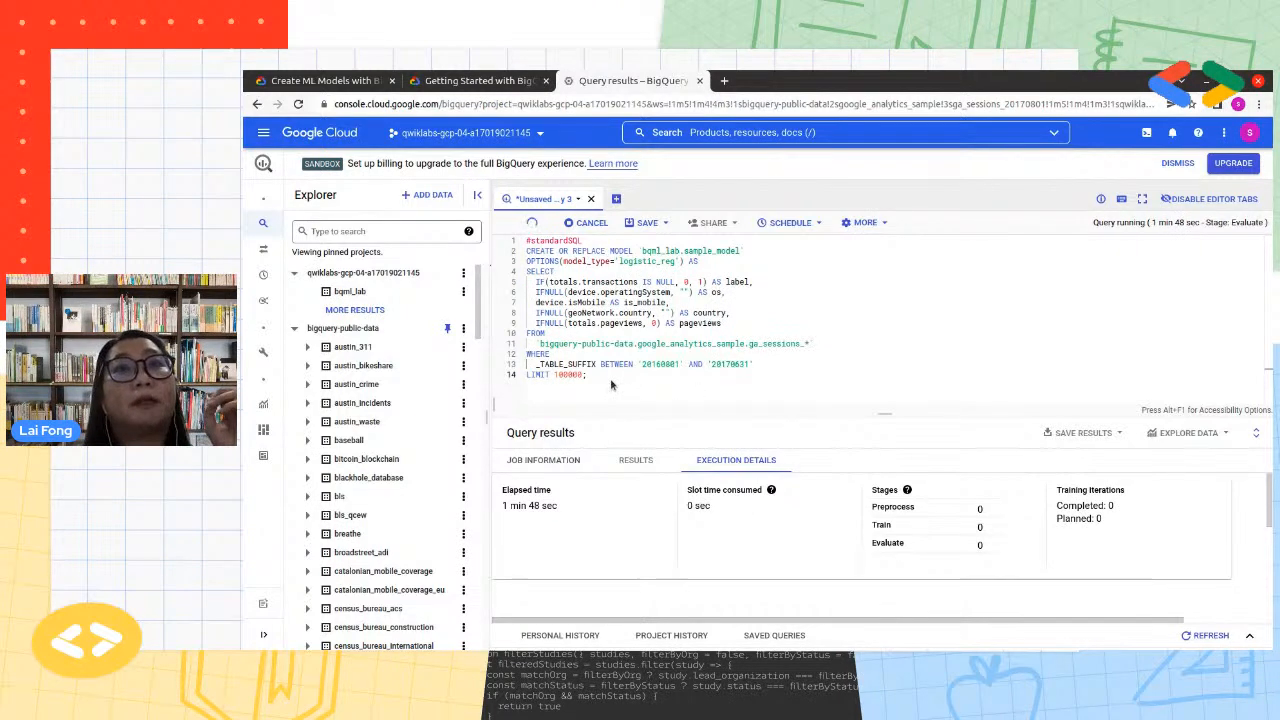
drag(588, 375, 520, 247)
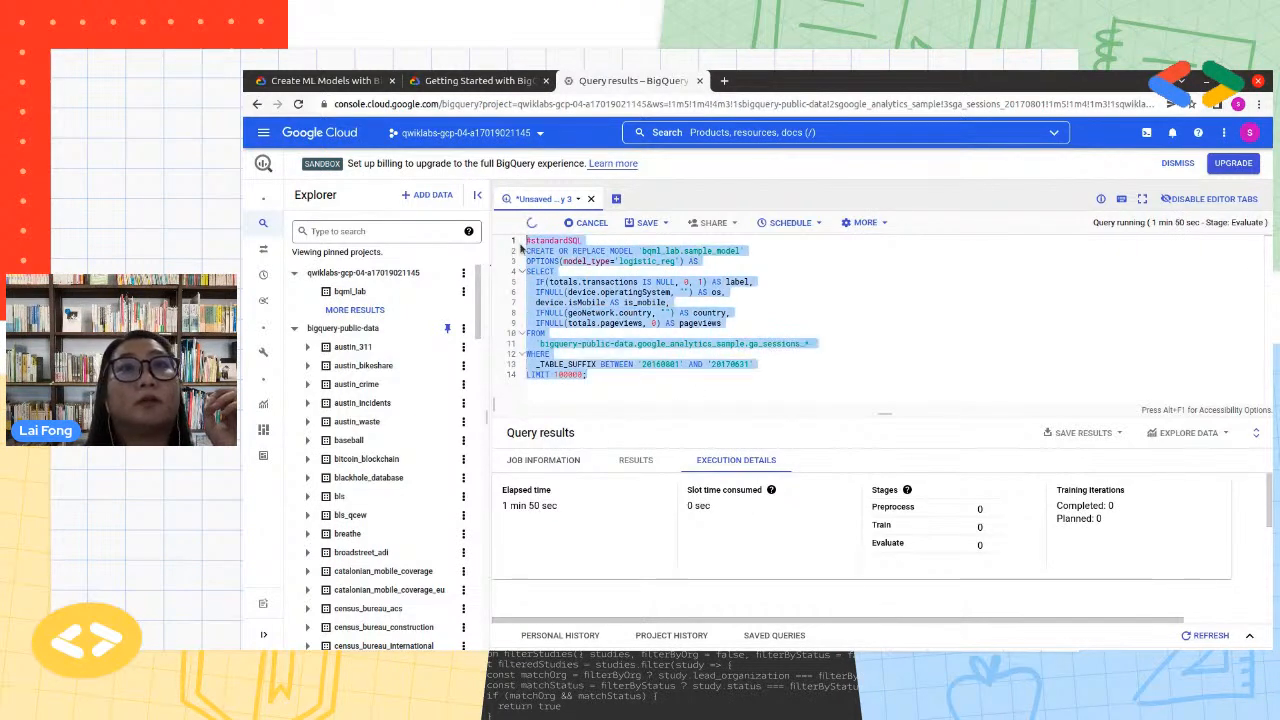
click(914, 366)
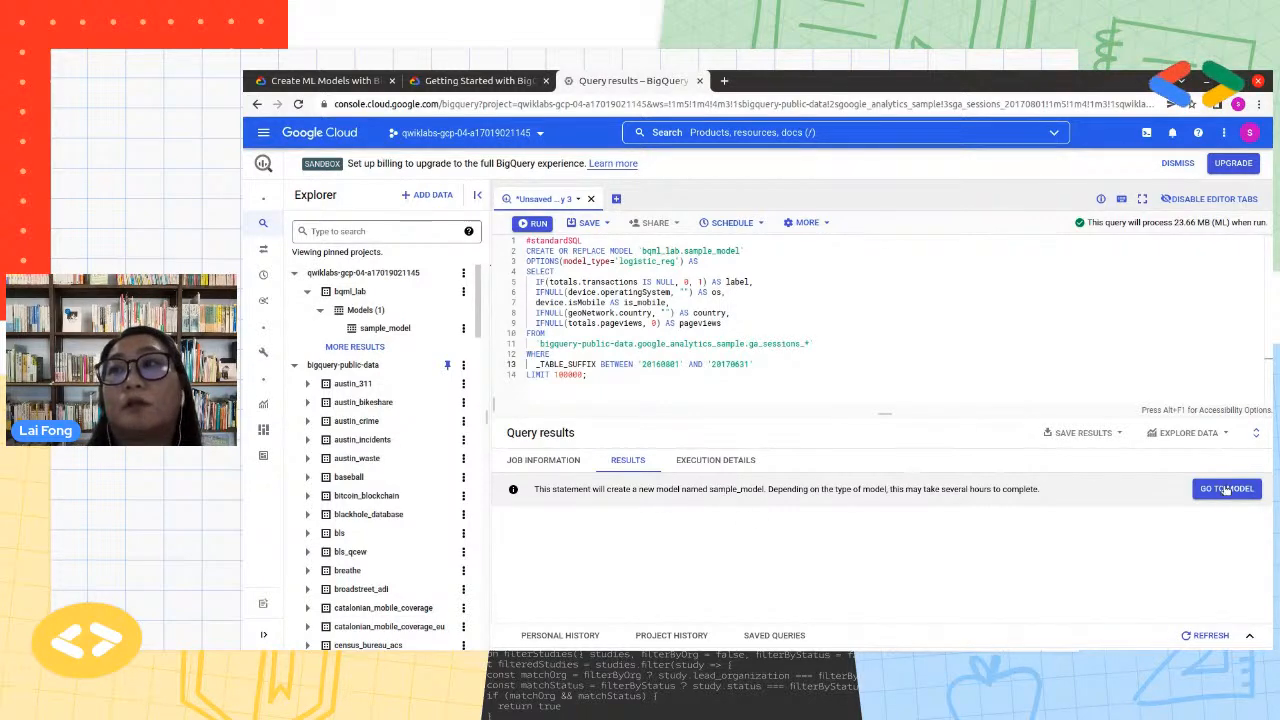
Open sample_model from the bqml_lab dataset and examine its model type, model details and training options
click(386, 330)
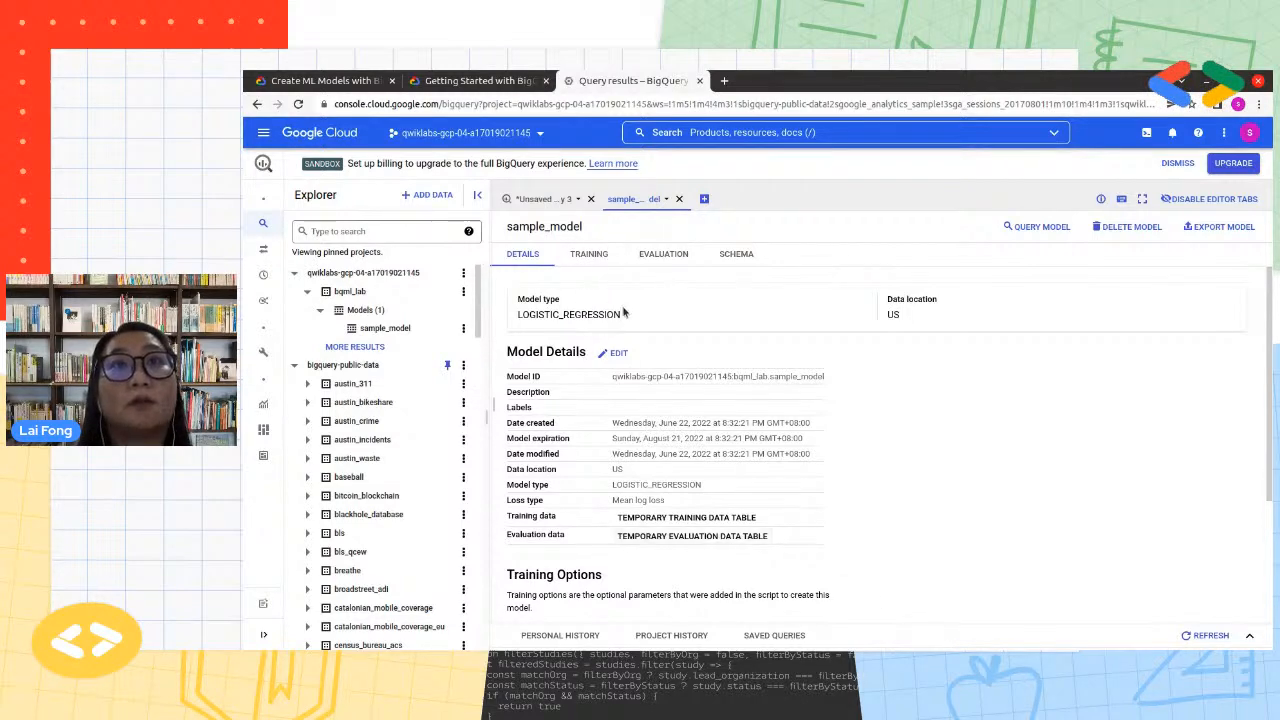
drag(623, 316, 507, 320)
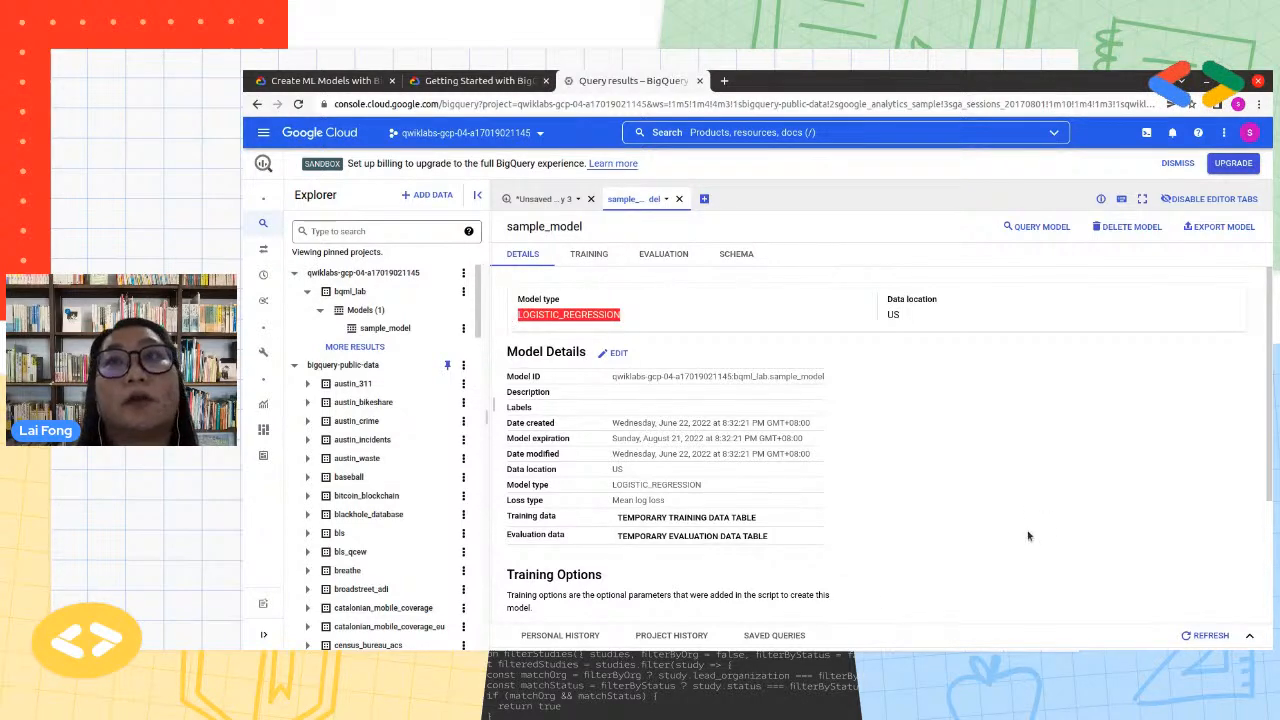
scroll(1027, 539, down, 3)
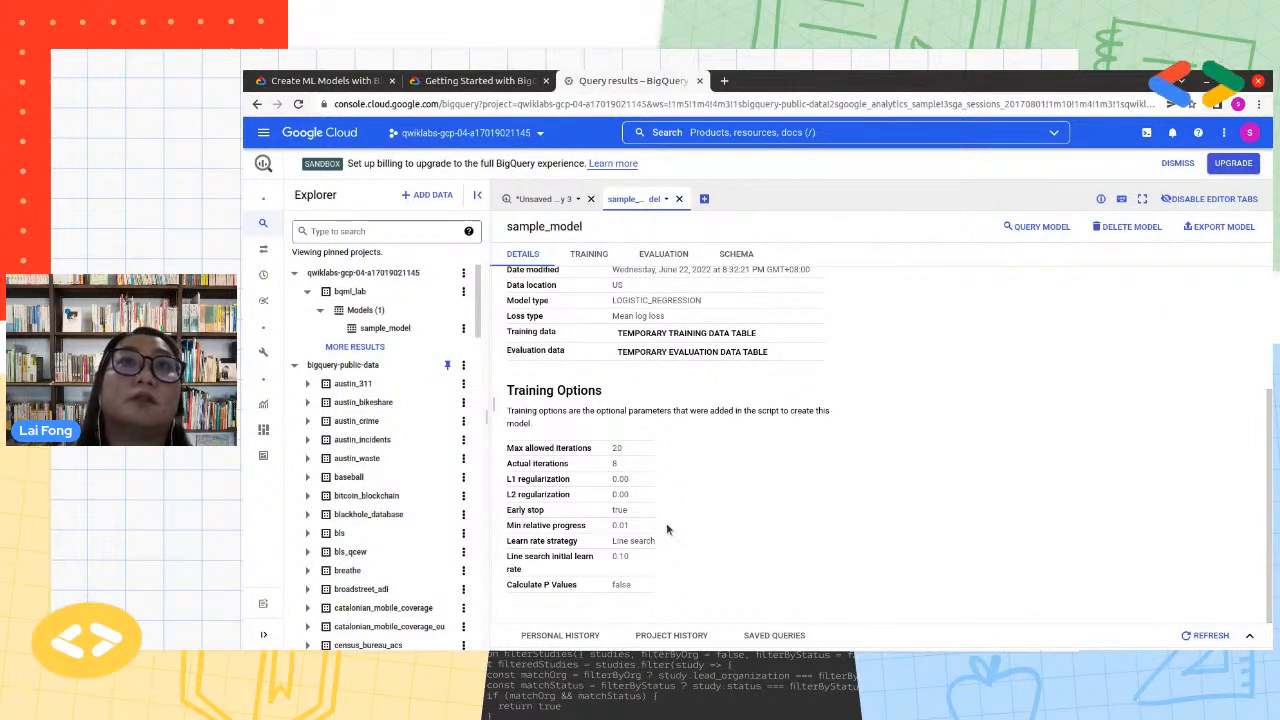
Examine sample_model's training results for loss, duration and learn rate, both as graphs and as a table
click(592, 256)
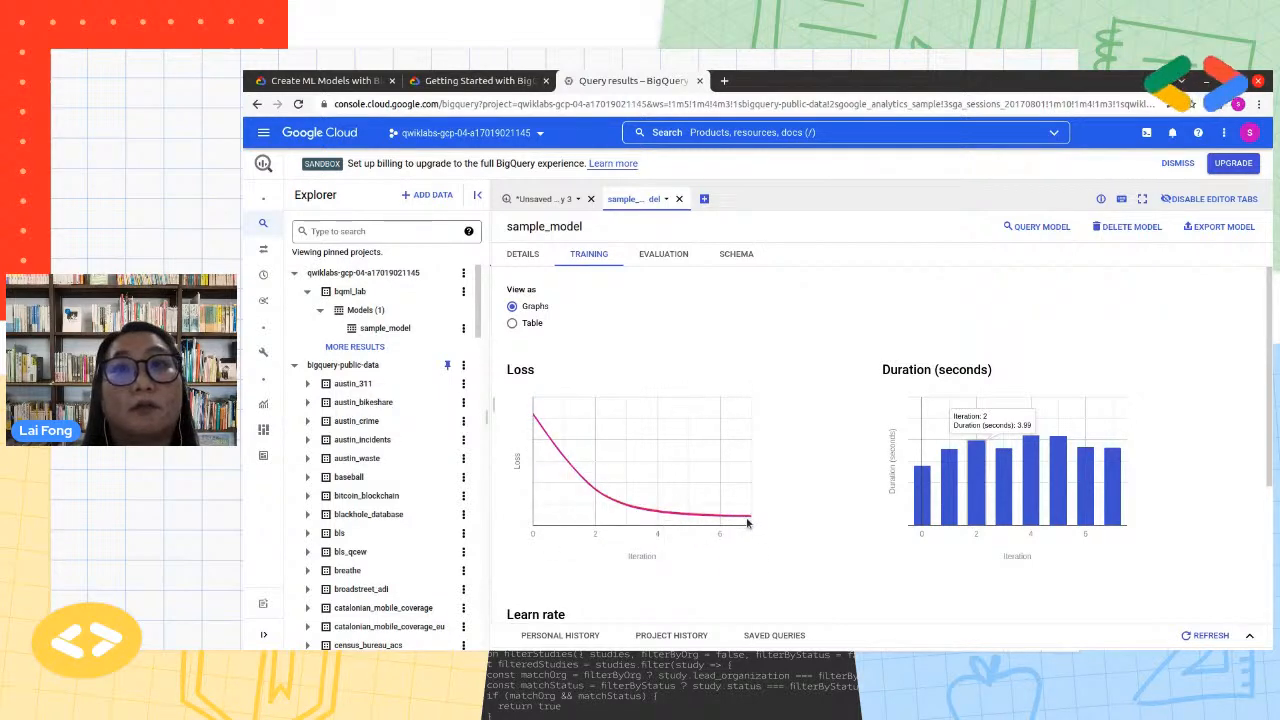
mouse_move(750, 518)
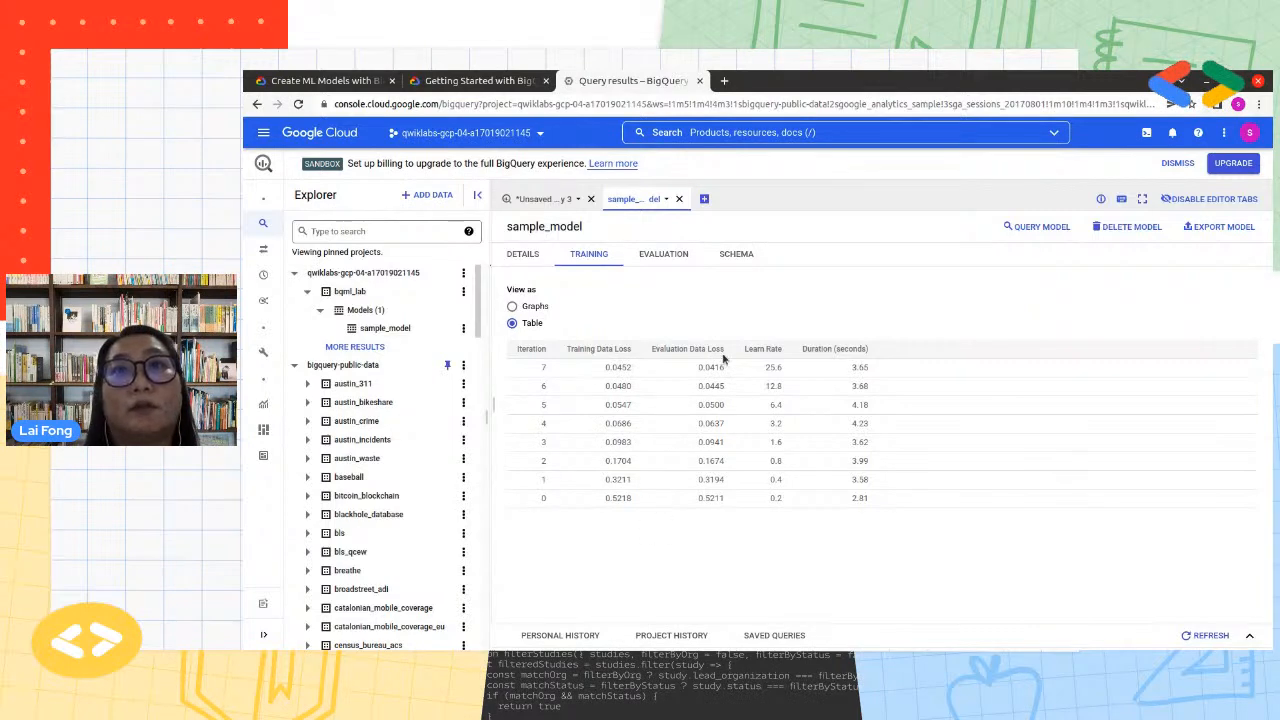
click(514, 307)
scroll(929, 561, down, 3)
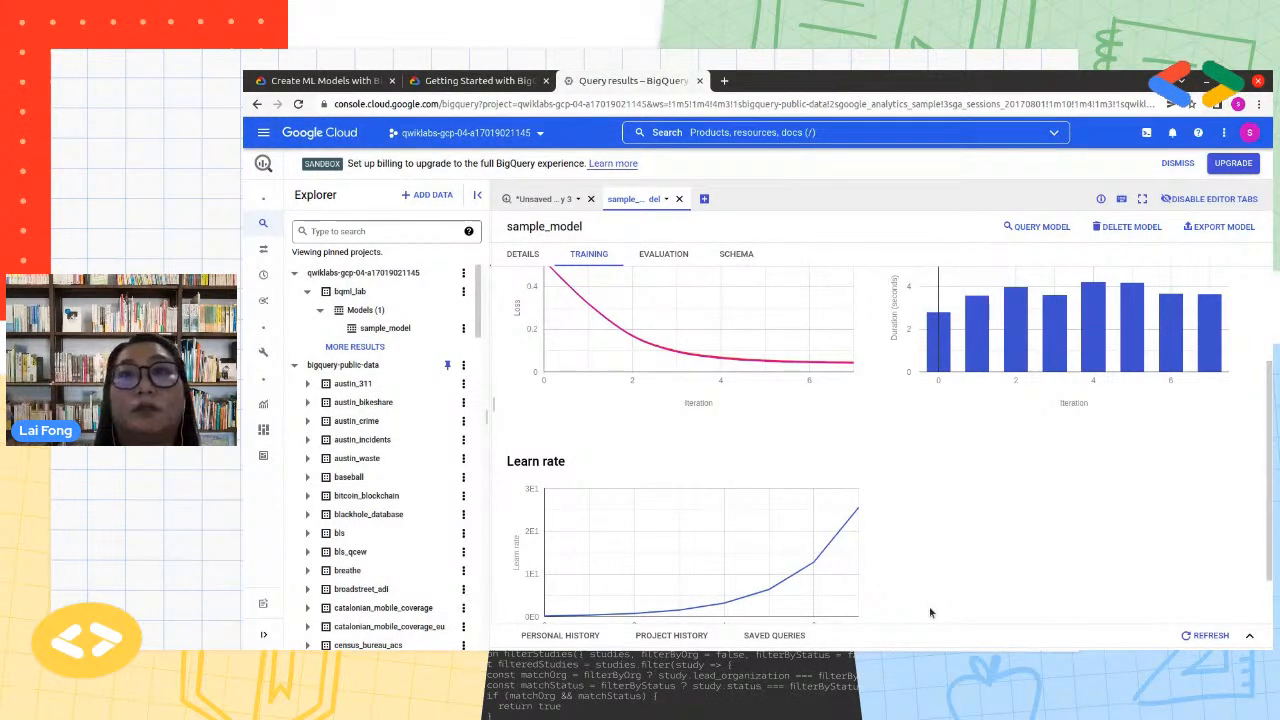
scroll(928, 588, down, 1)
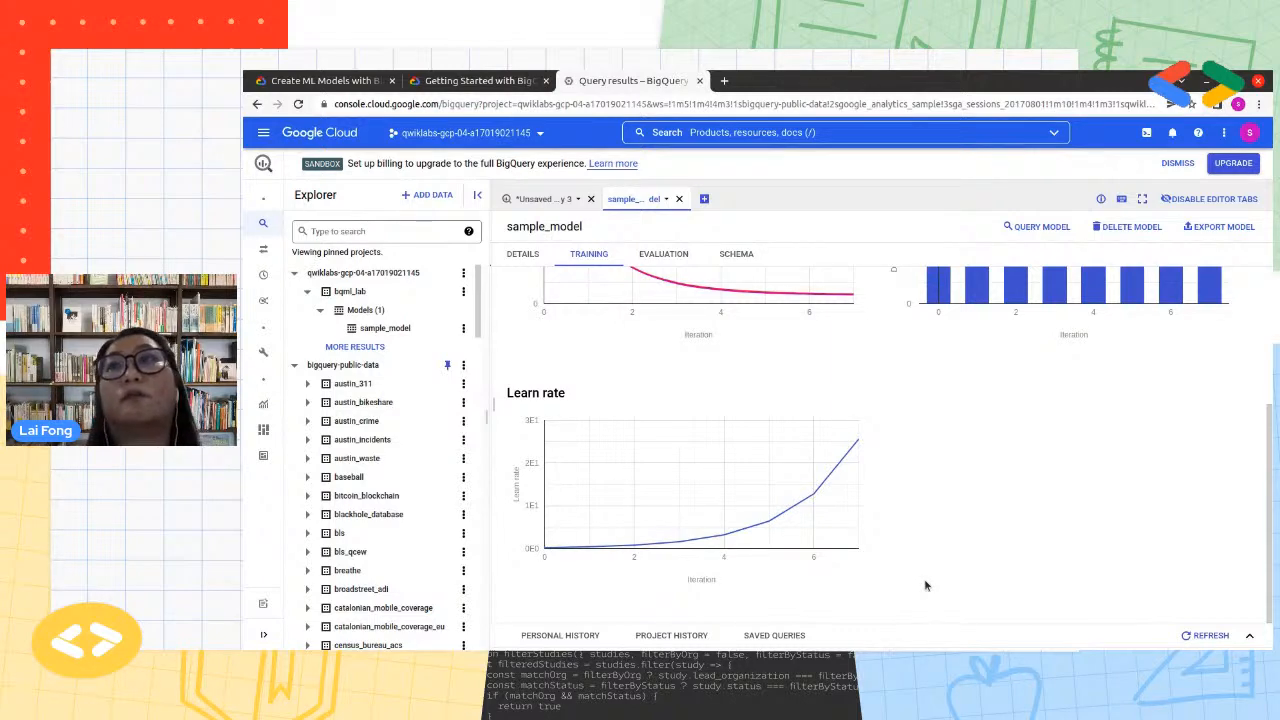
scroll(922, 588, up, 3)
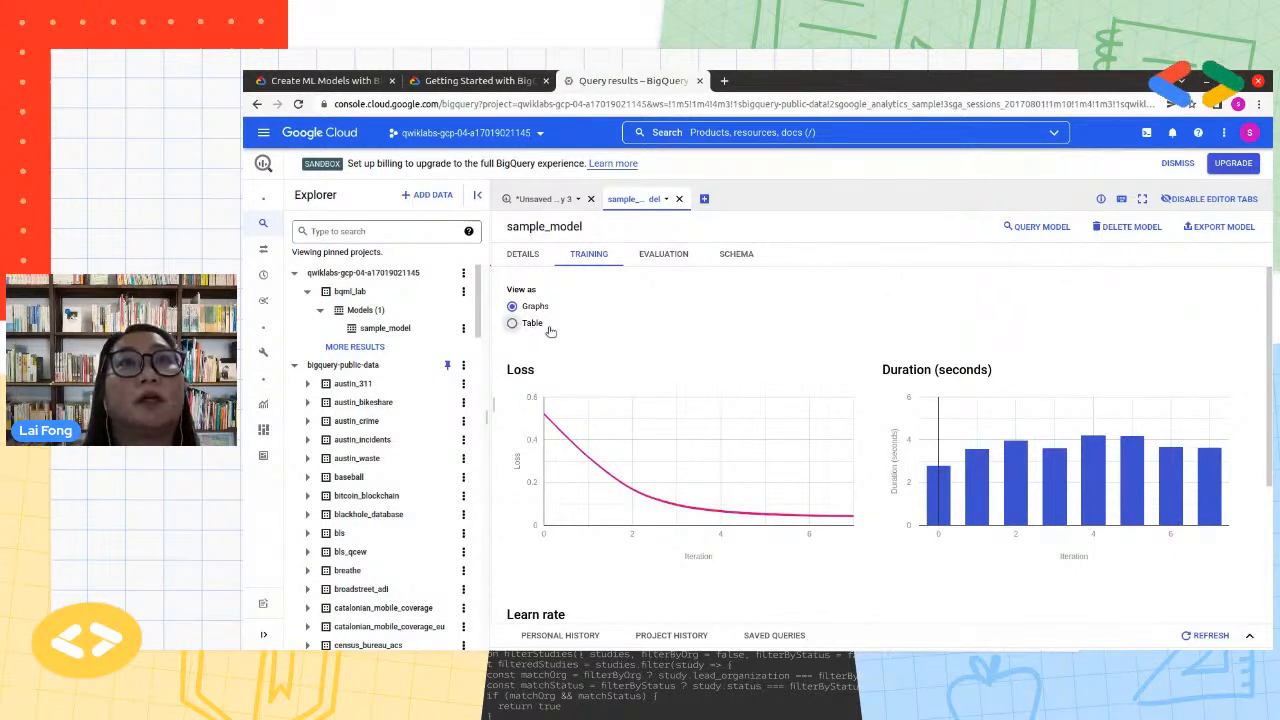
click(512, 323)
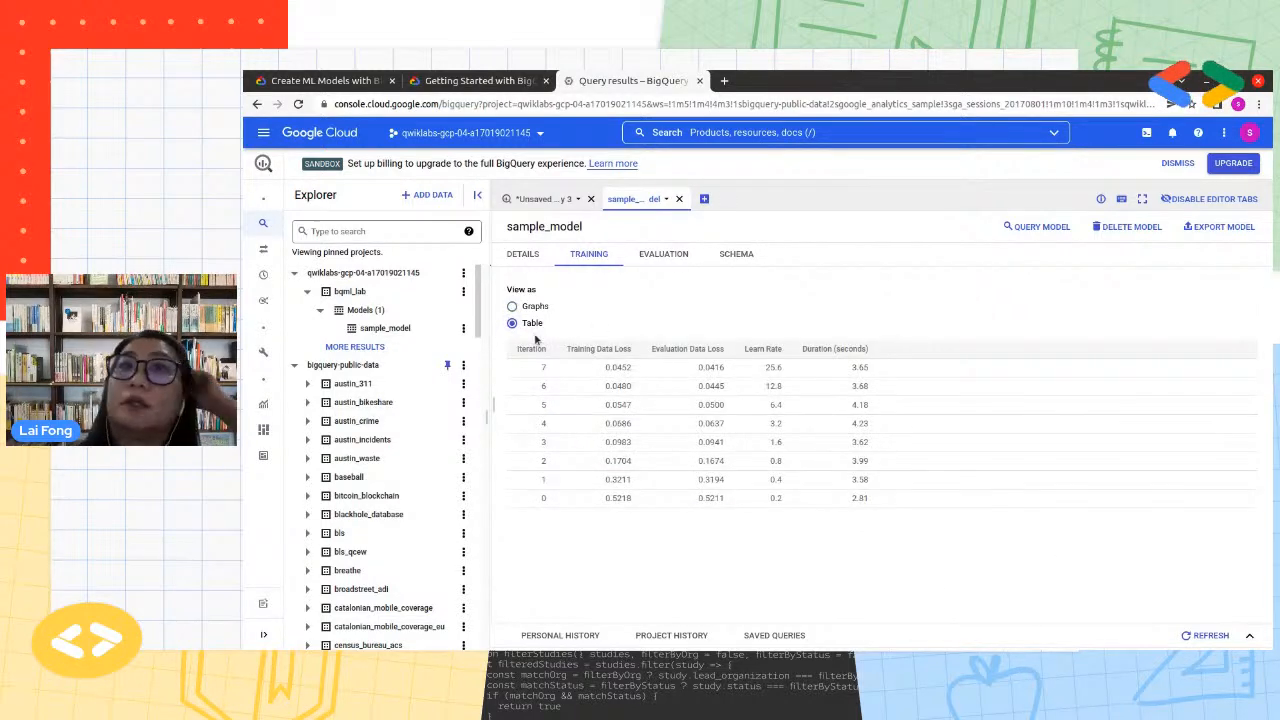
Examine sample_model's evaluation, covering the aggregate metrics, score threshold, precision-recall and ROC curves
click(670, 257)
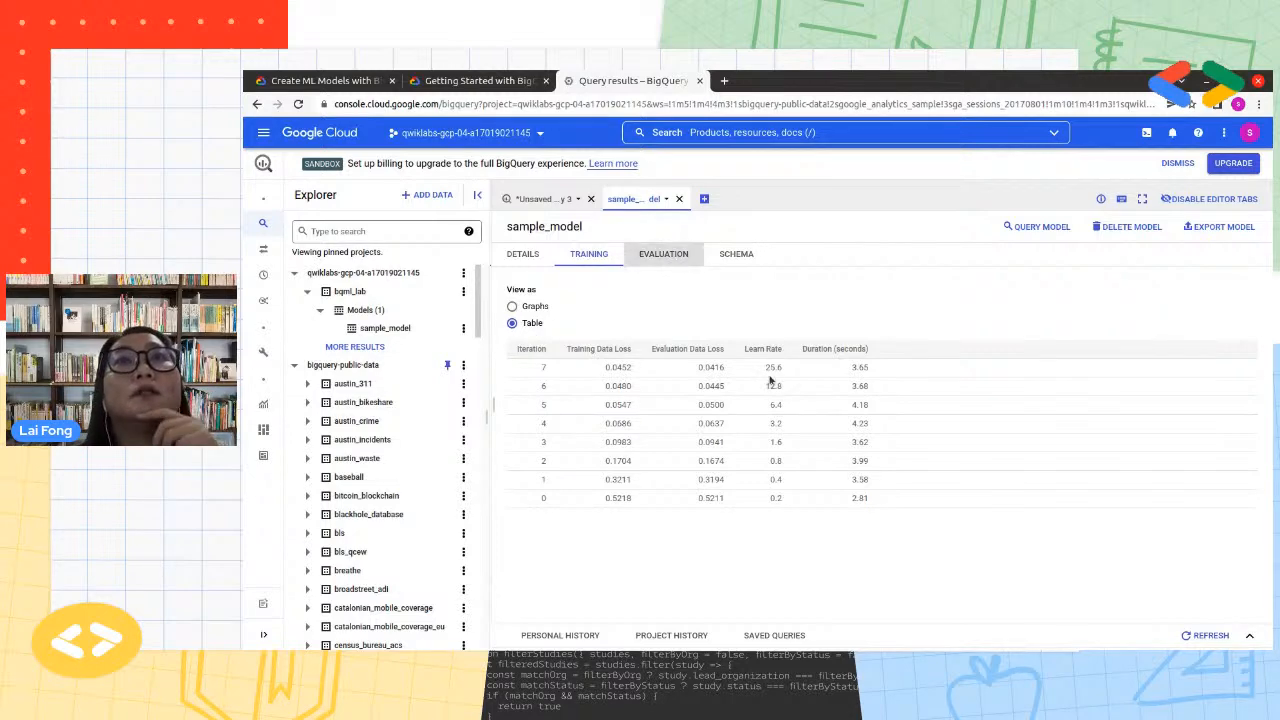
scroll(763, 500, down, 1)
scroll(760, 501, up, 1)
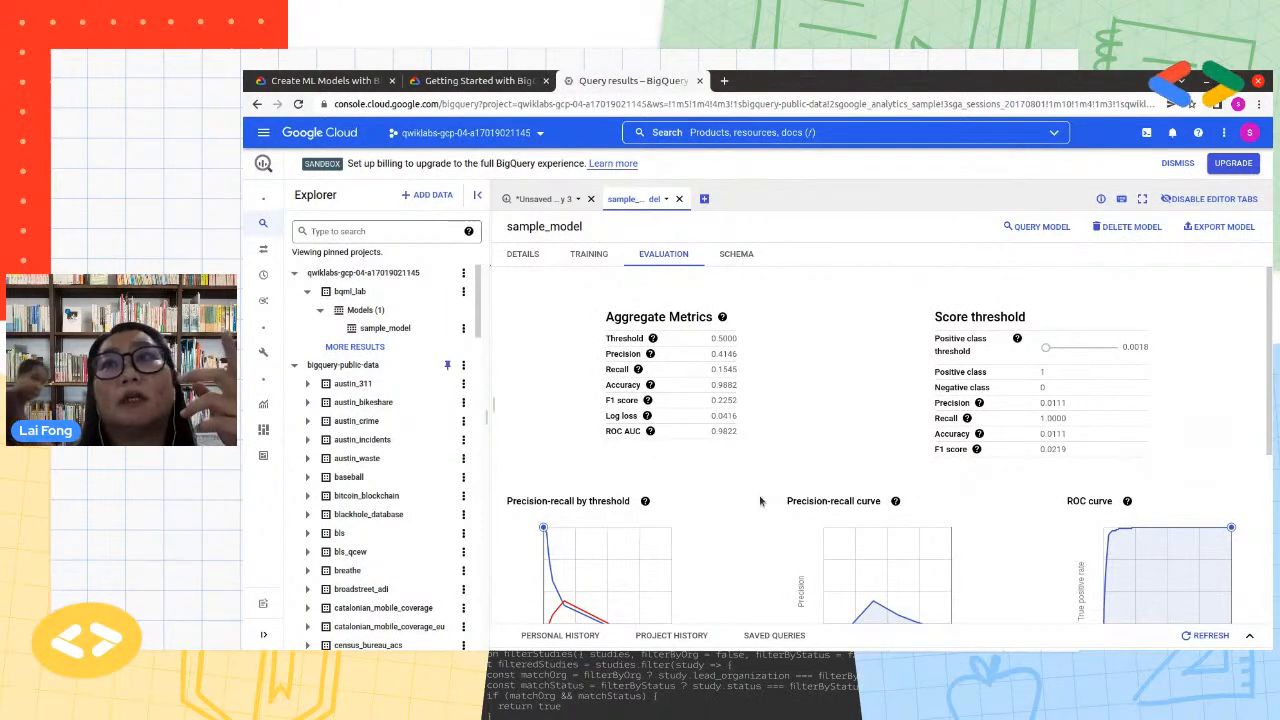
scroll(760, 501, down, 1)
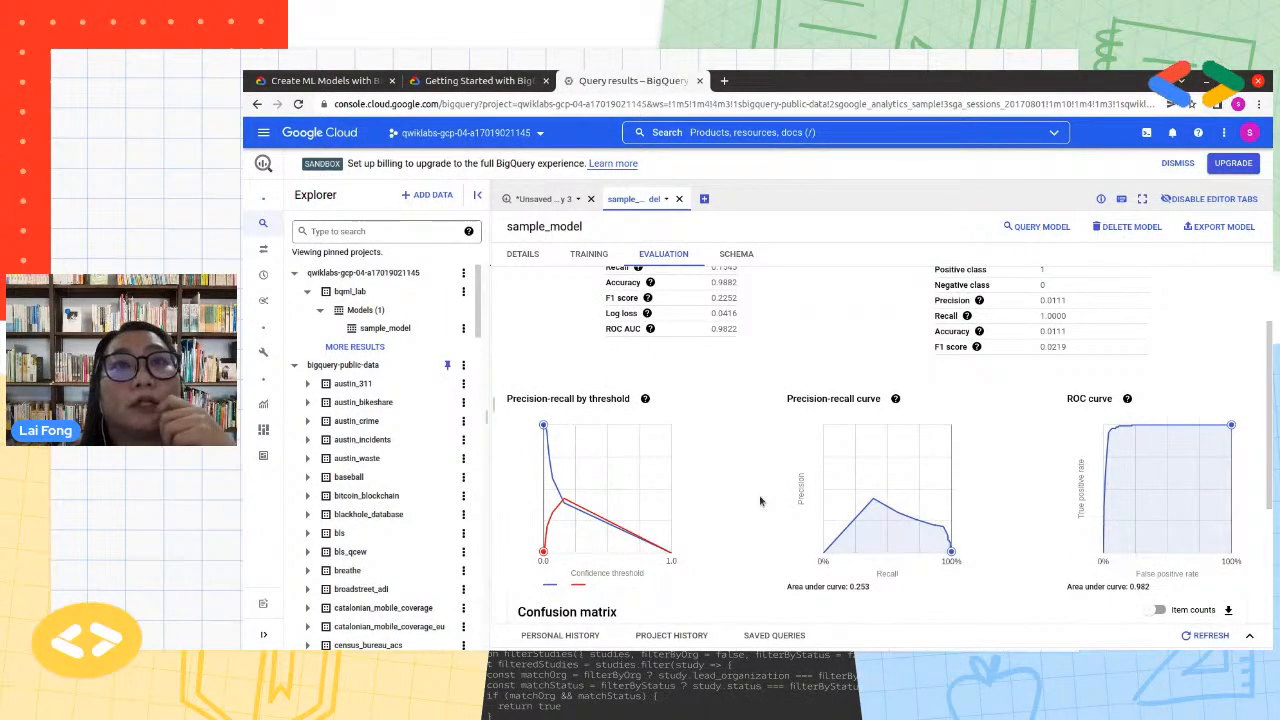
scroll(759, 495, down, 2)
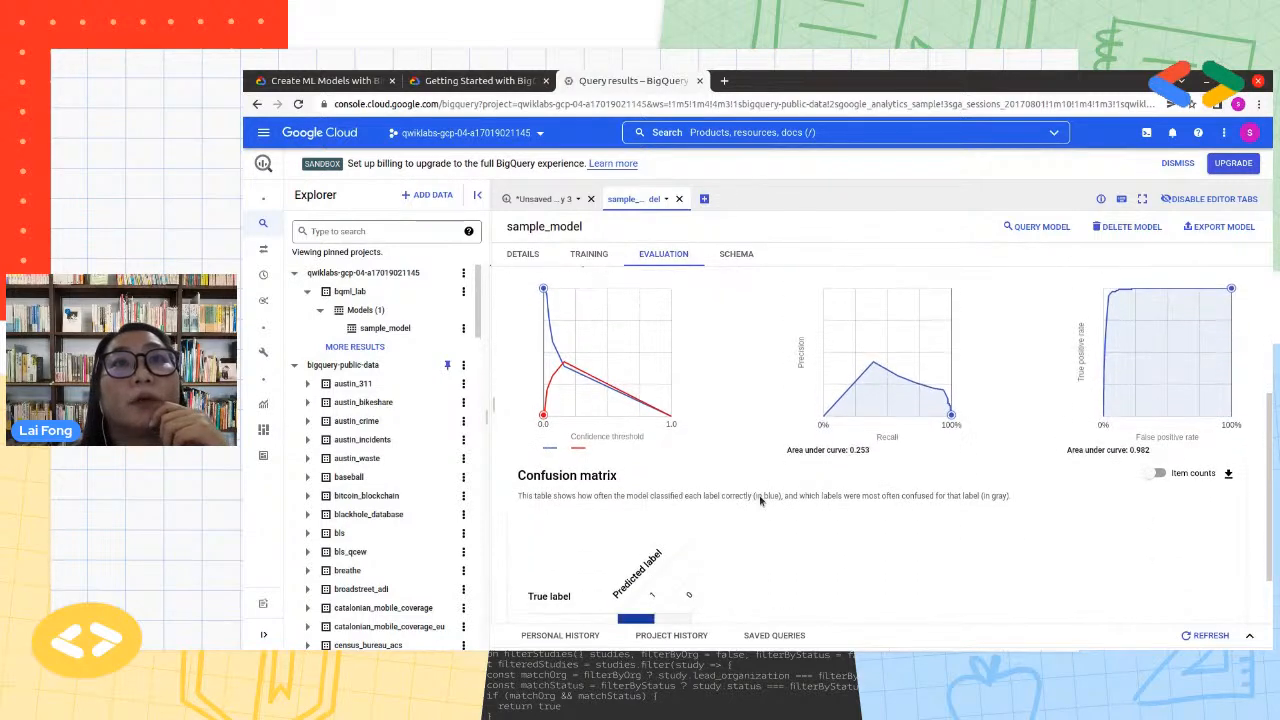
scroll(759, 495, up, 1)
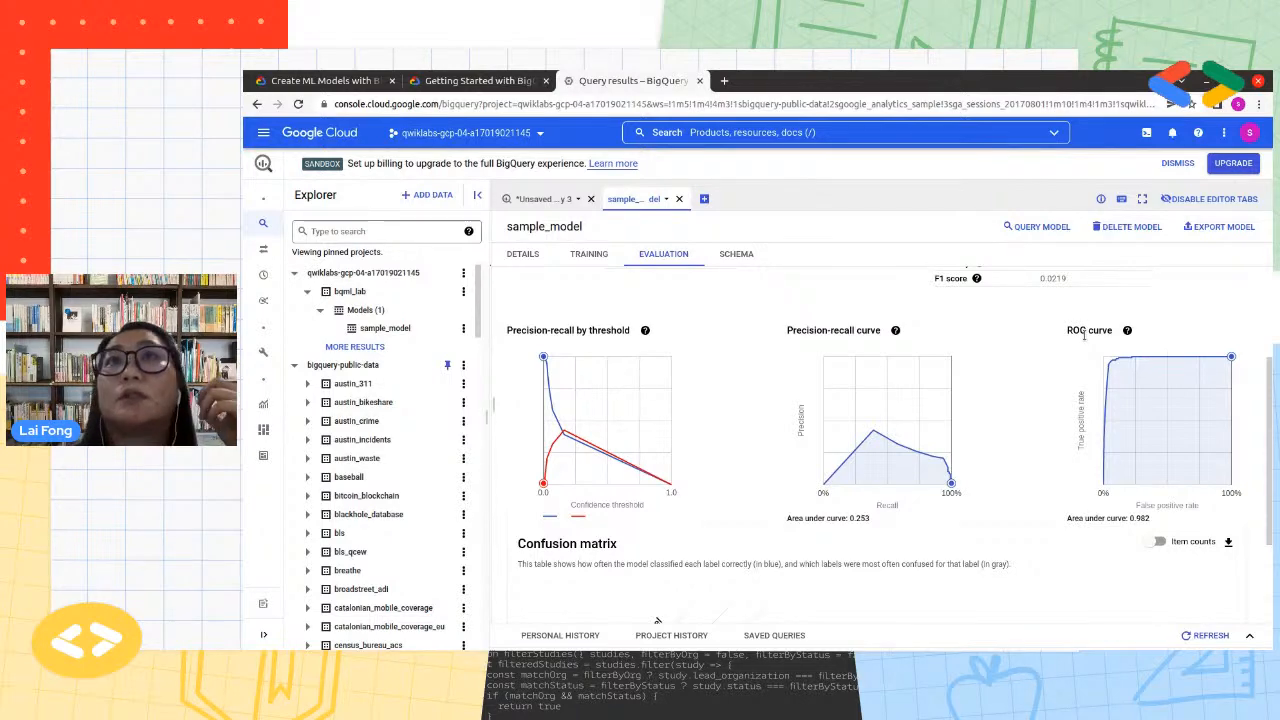
scroll(937, 579, down, 2)
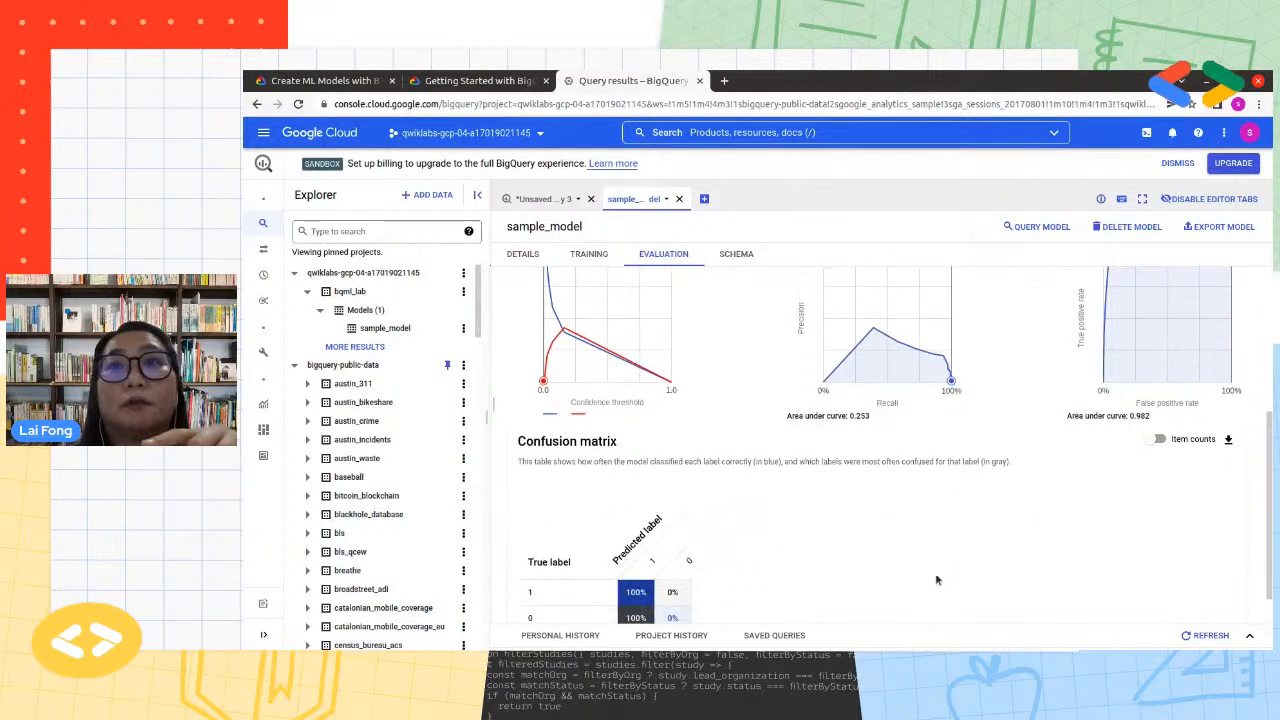
scroll(937, 579, up, 2)
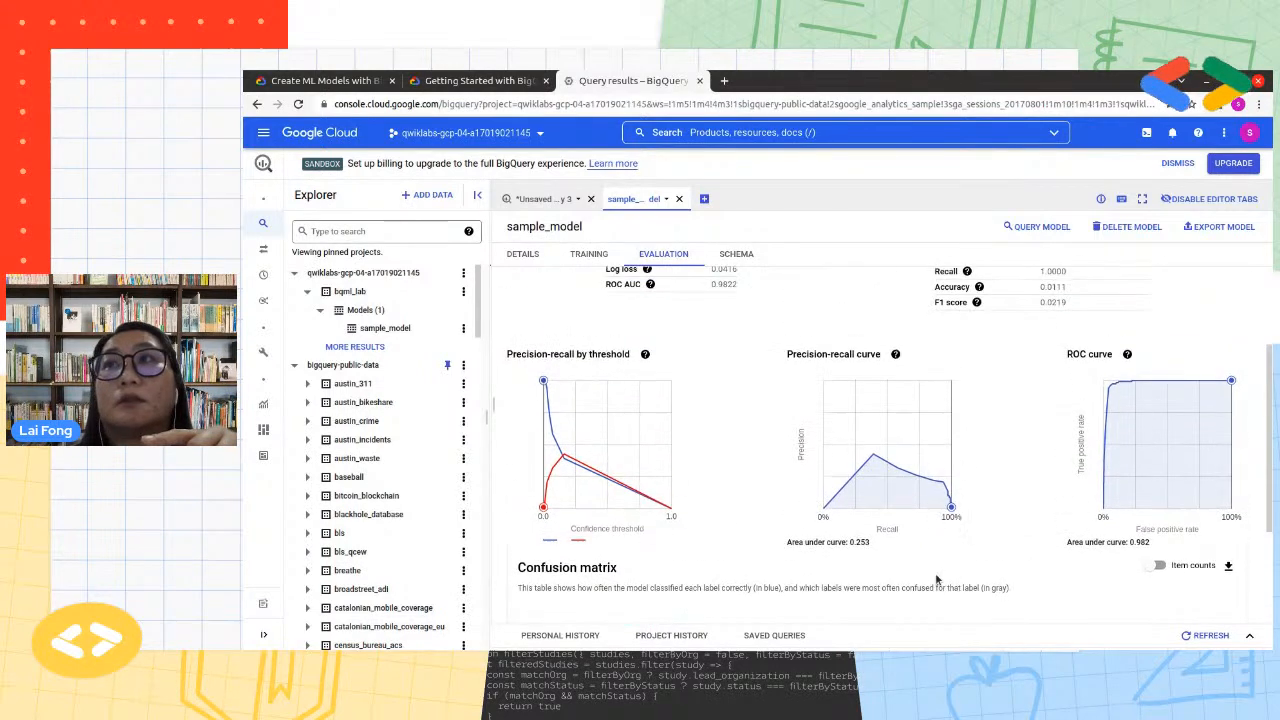
scroll(937, 579, up, 1)
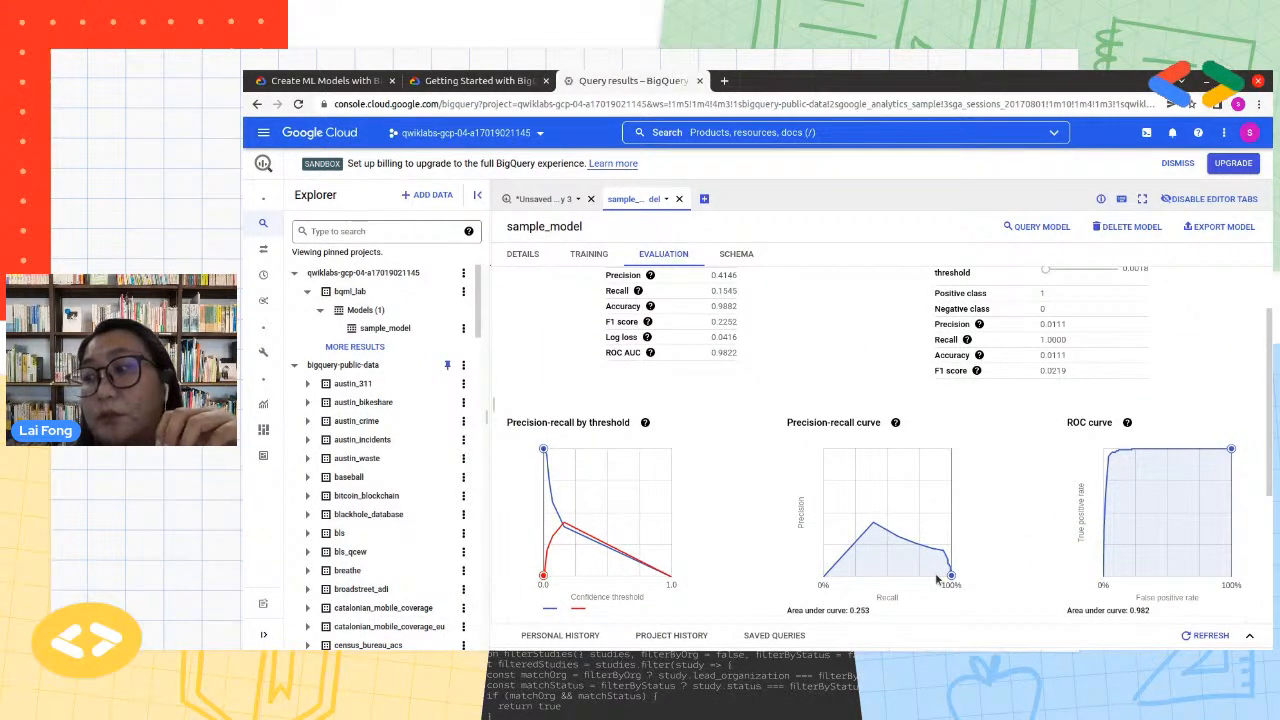
scroll(937, 579, up, 1)
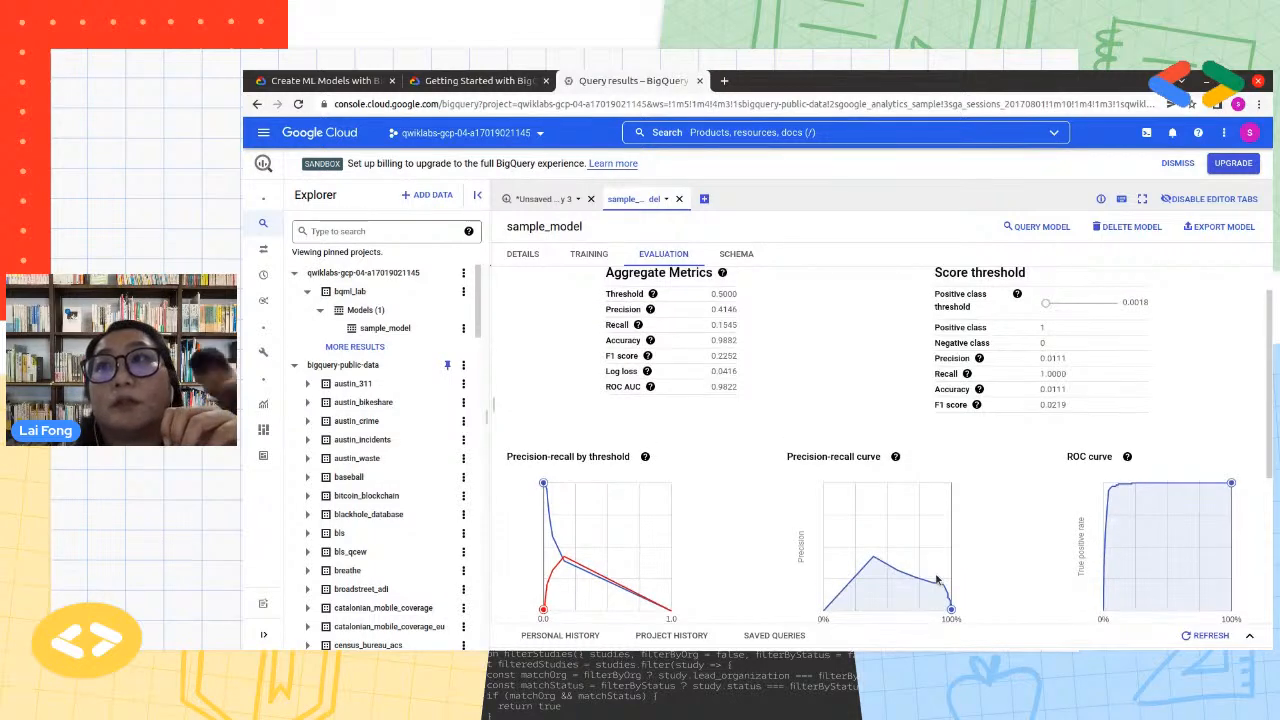
Examine the confusion matrix, comparing the predicted labels with true label 1
scroll(937, 579, down, 3)
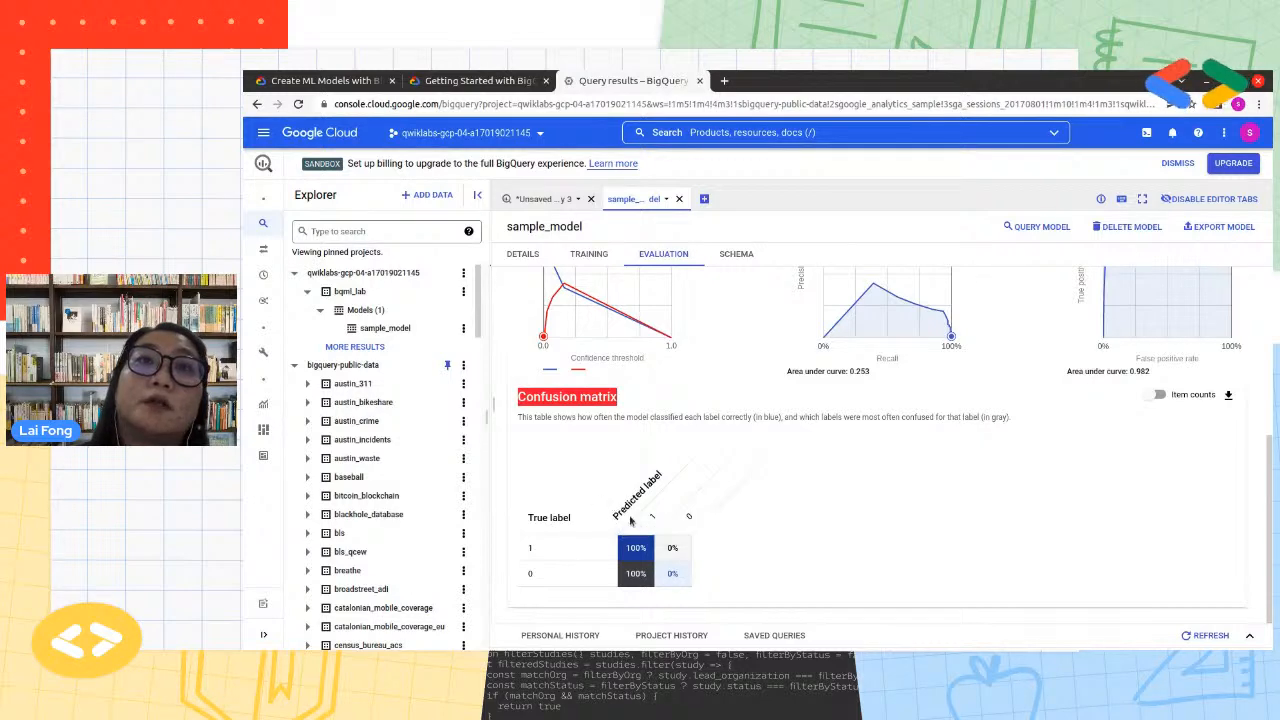
drag(617, 514, 664, 472)
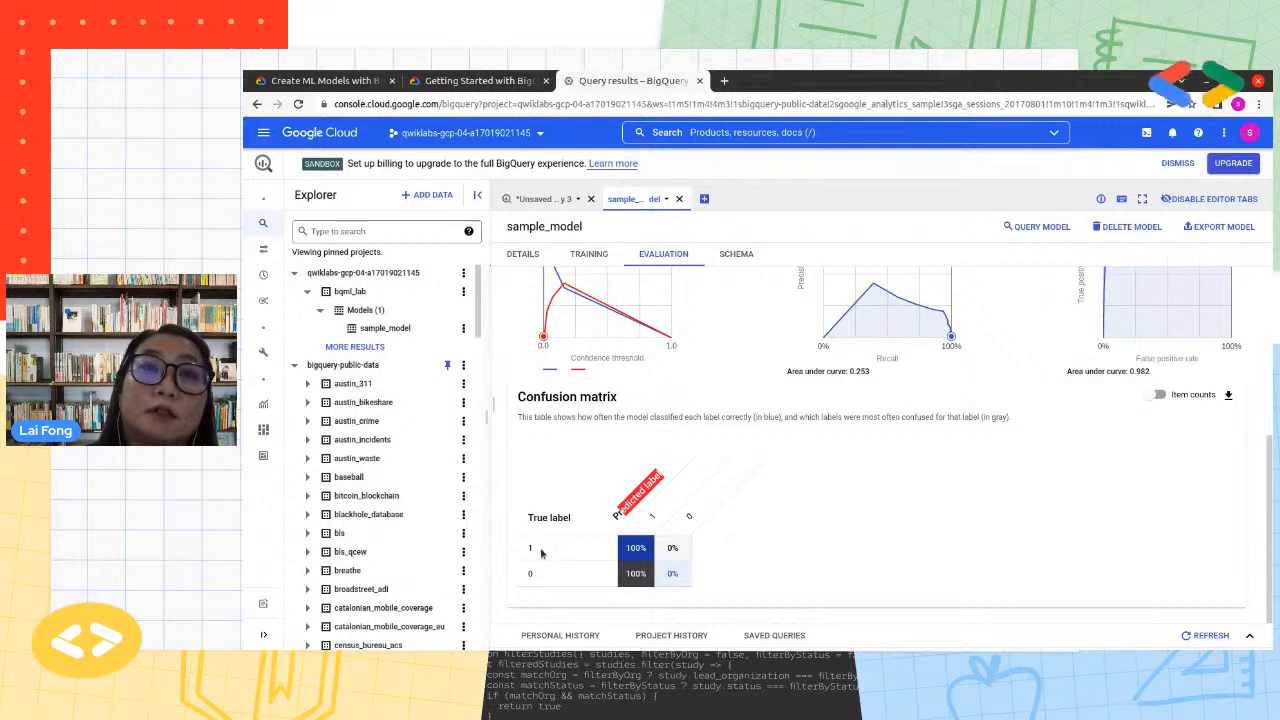
drag(541, 553, 520, 551)
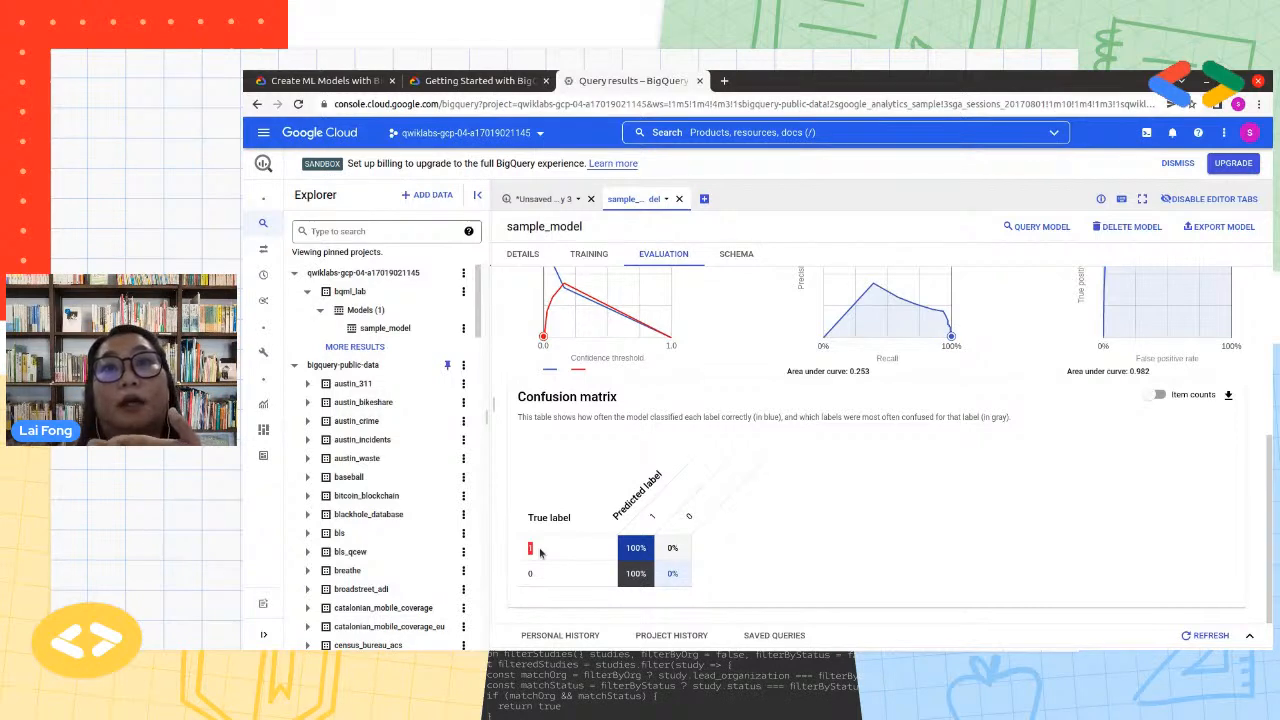
click(633, 552)
click(627, 554)
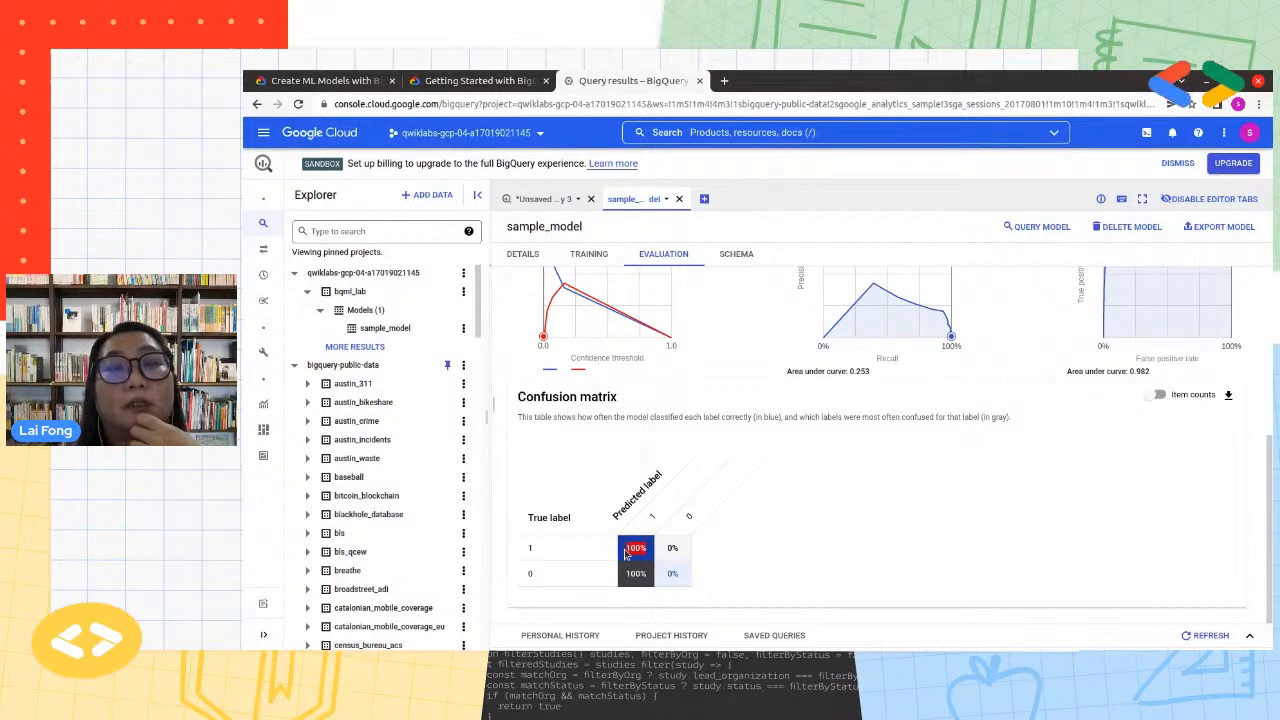
click(528, 550)
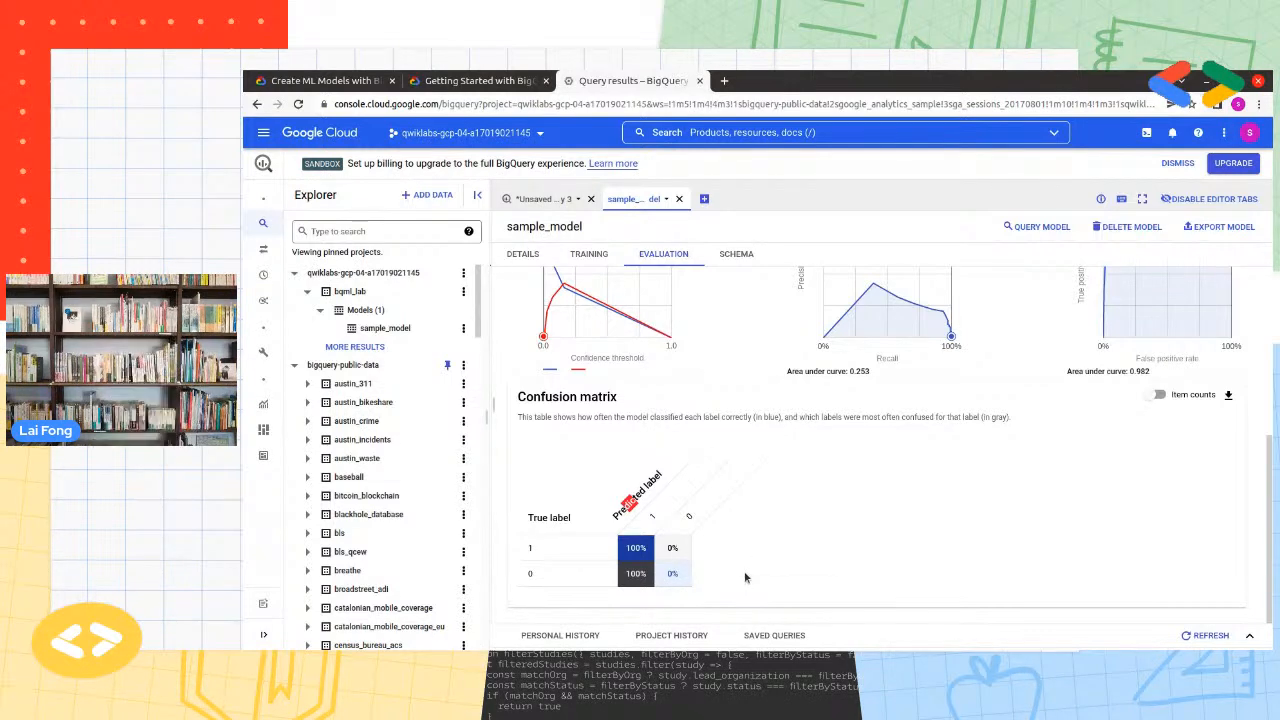
Review the aggregate metrics of sample_model again, including the threshold, and return to the create-model query
scroll(745, 577, up, 3)
scroll(745, 577, up, 2)
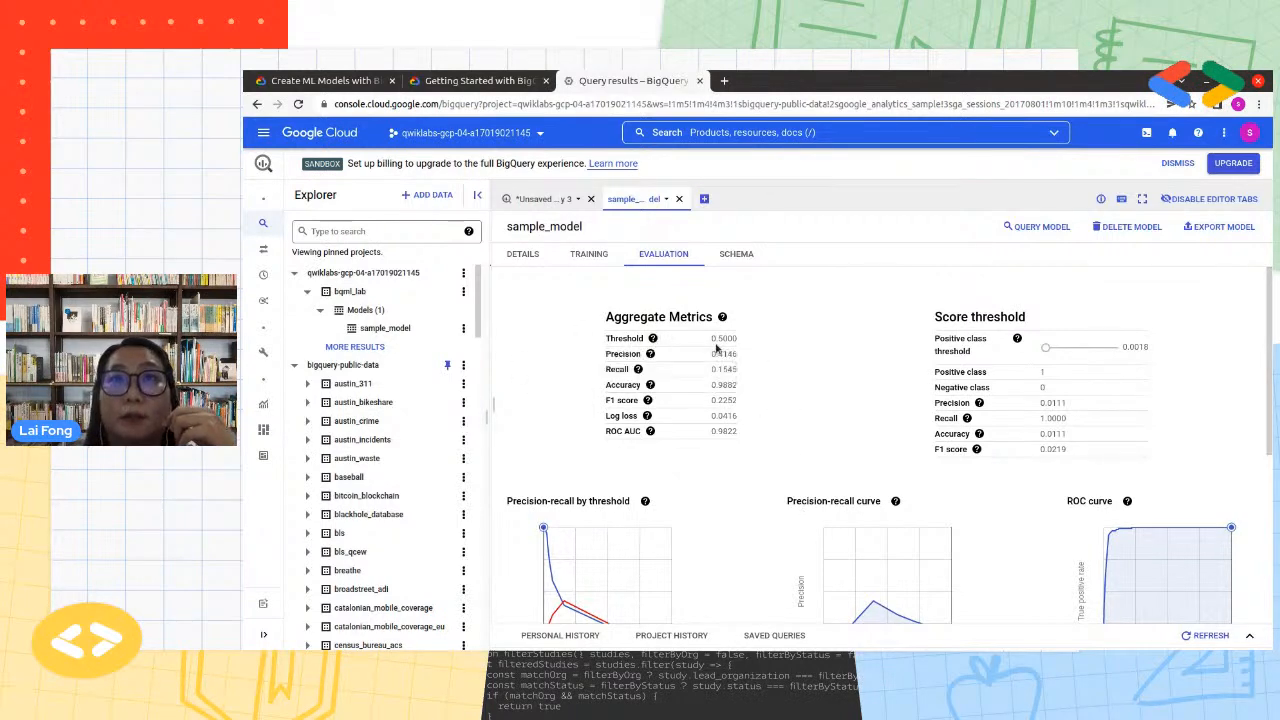
mouse_move(654, 339)
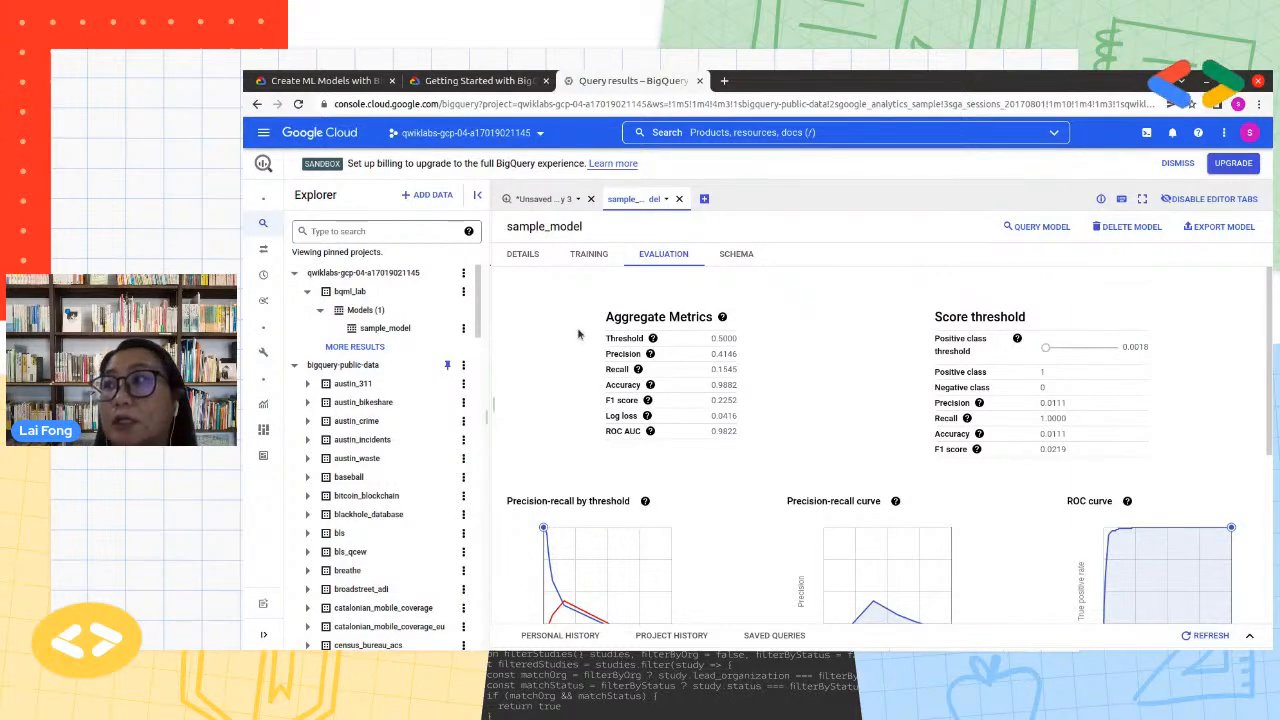
click(546, 200)
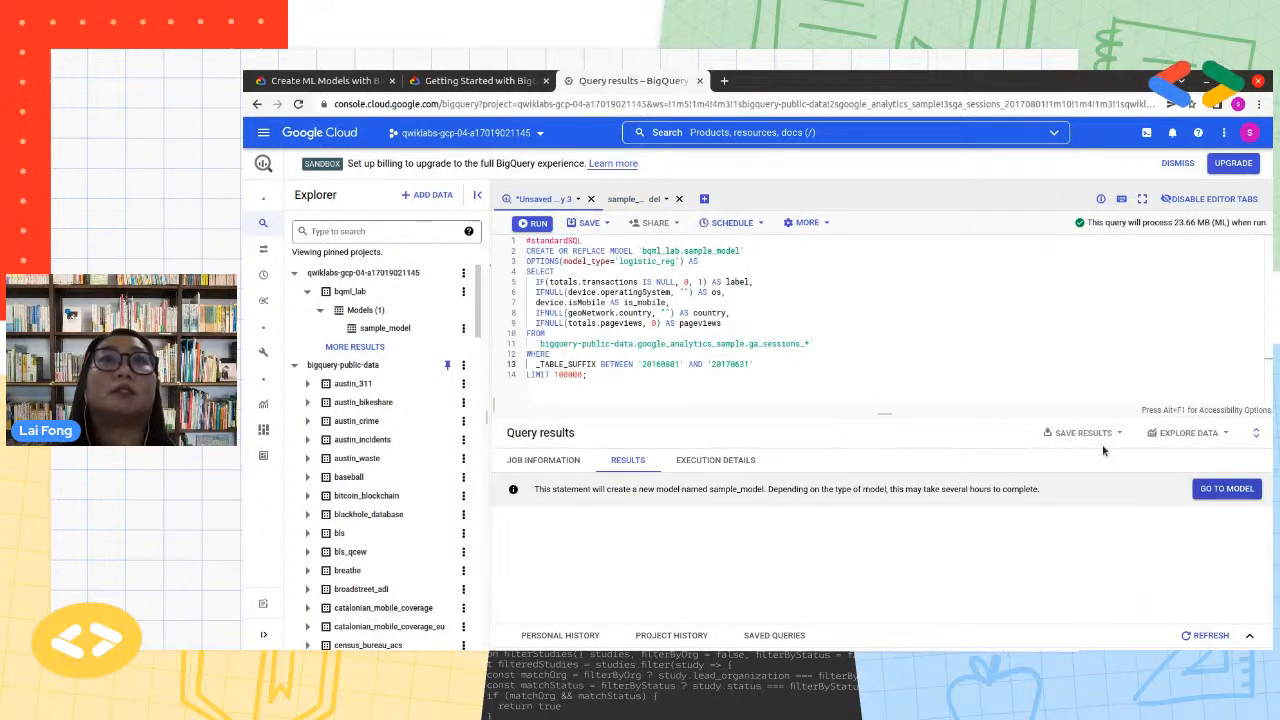
Check the lab progress for the task "Create a model to predict visitor transaction"
click(432, 80)
scroll(788, 545, down, 10)
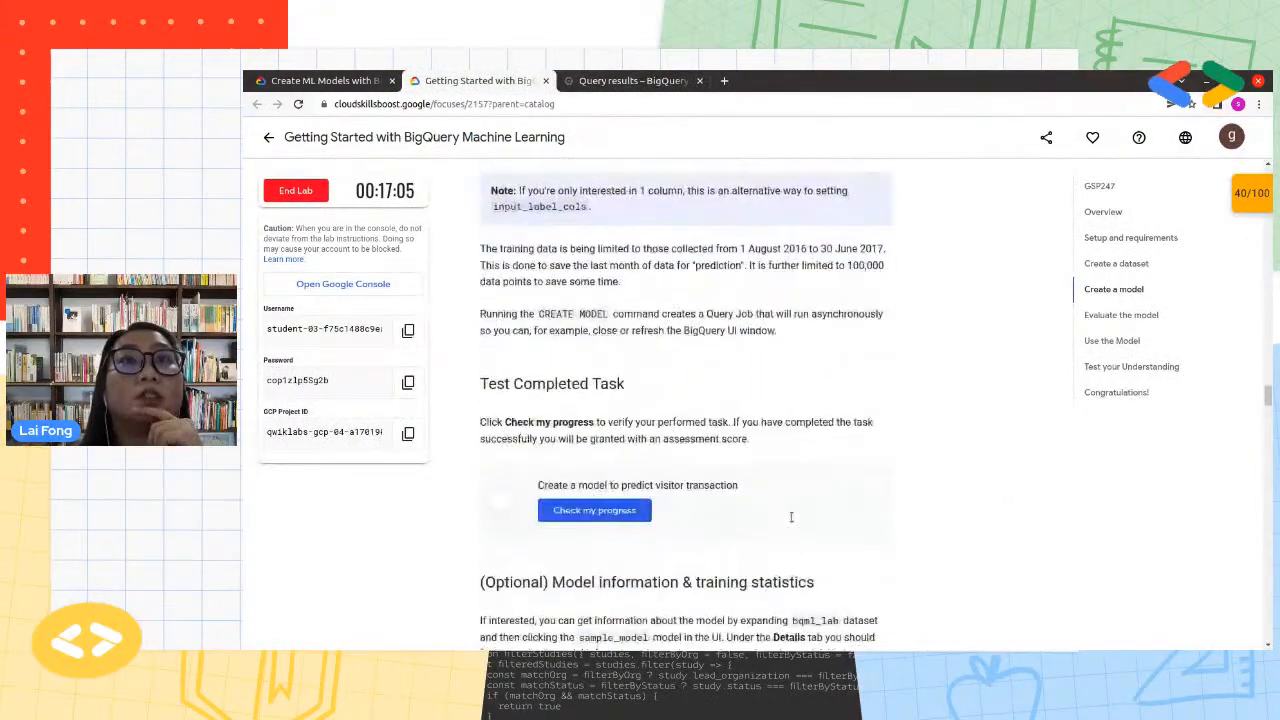
click(645, 515)
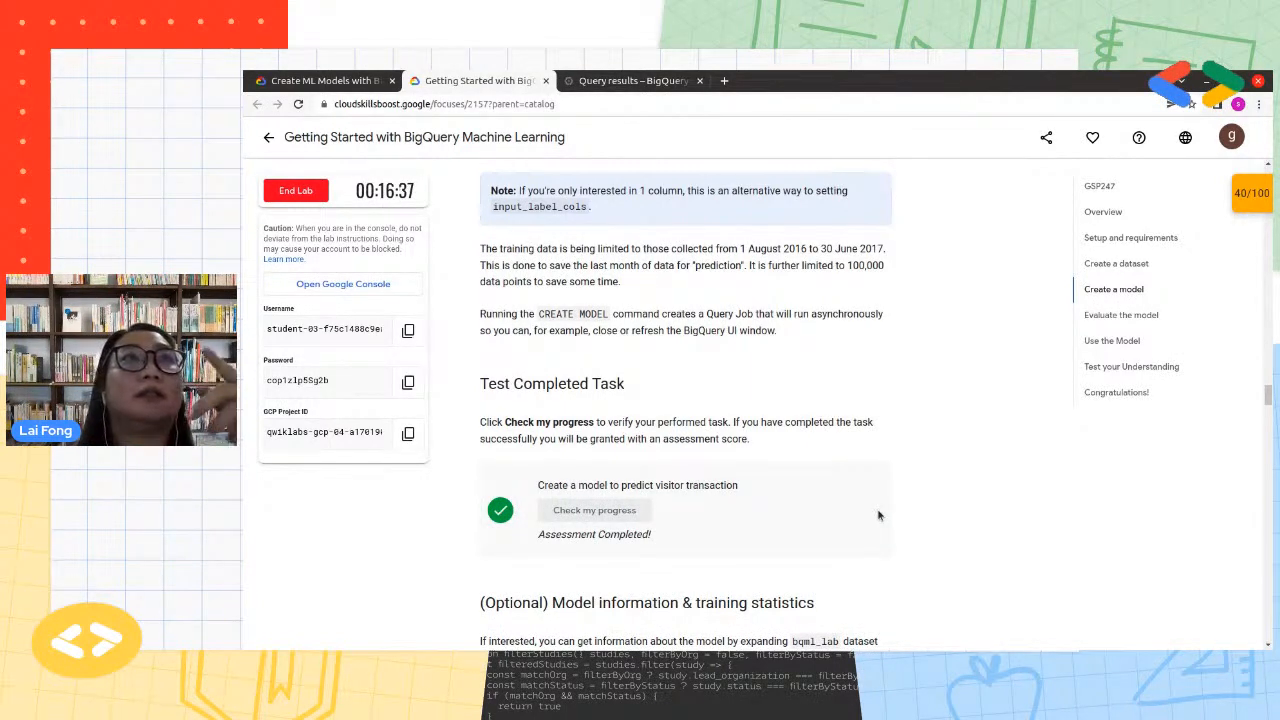
Review the lab's create-model query and model information section, and revisit sample_model's evaluation in BigQuery
scroll(878, 515, down, 1)
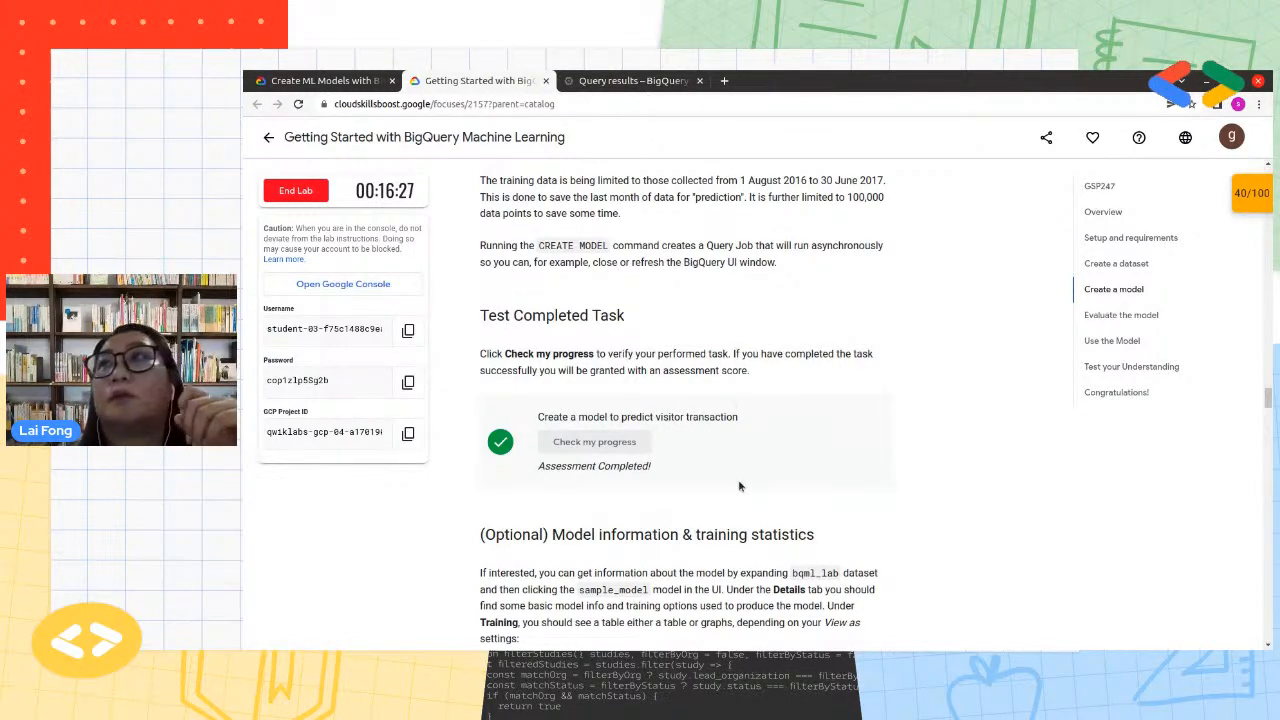
scroll(739, 471, down, 1)
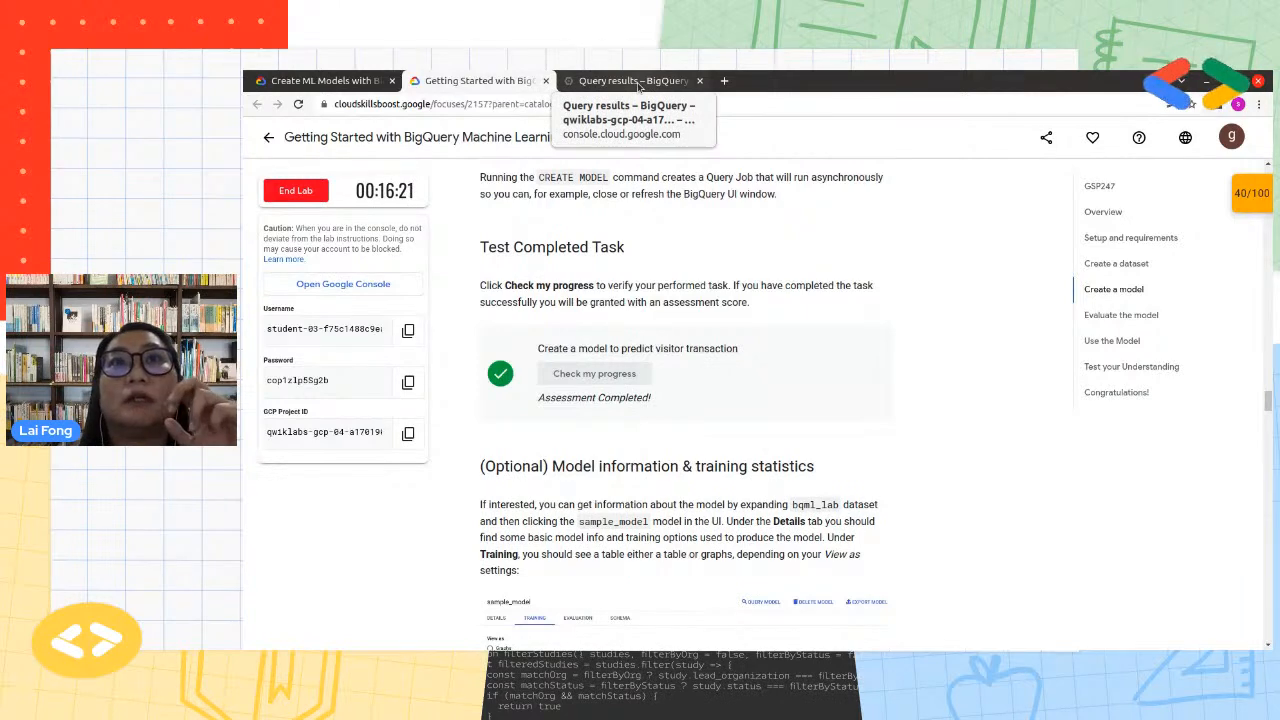
scroll(693, 261, up, 6)
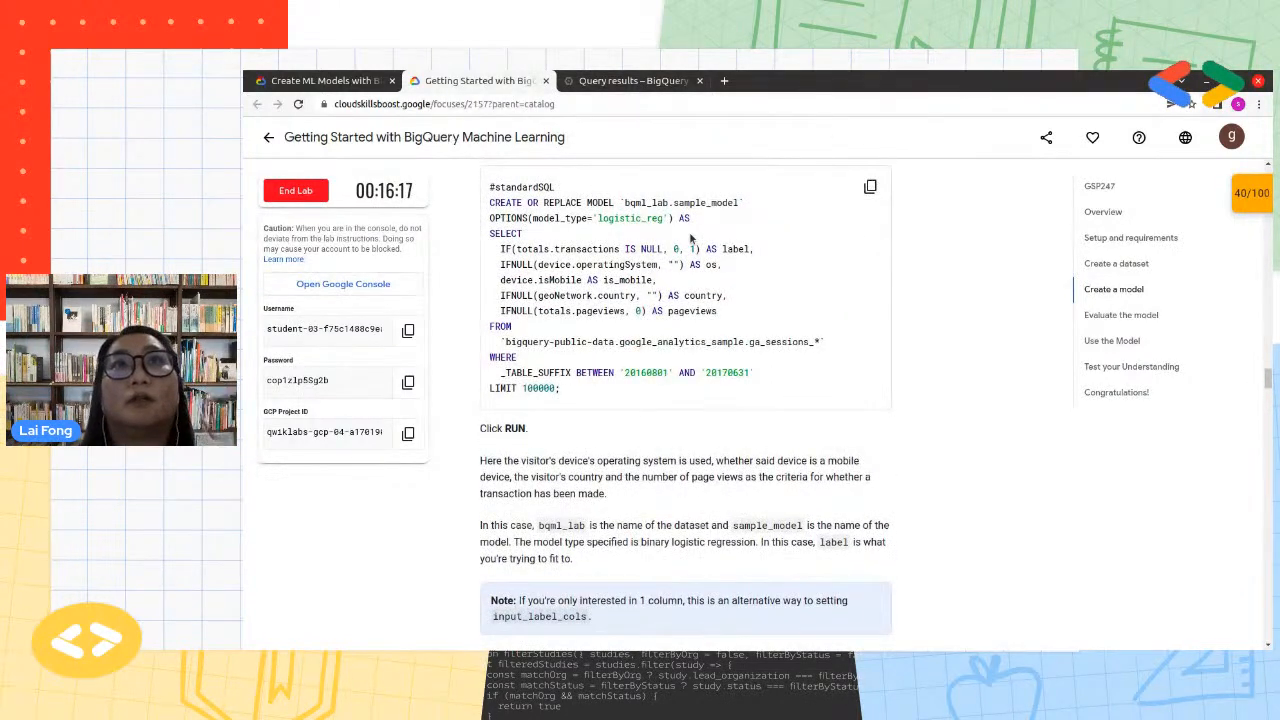
scroll(798, 447, down, 5)
scroll(798, 447, down, 3)
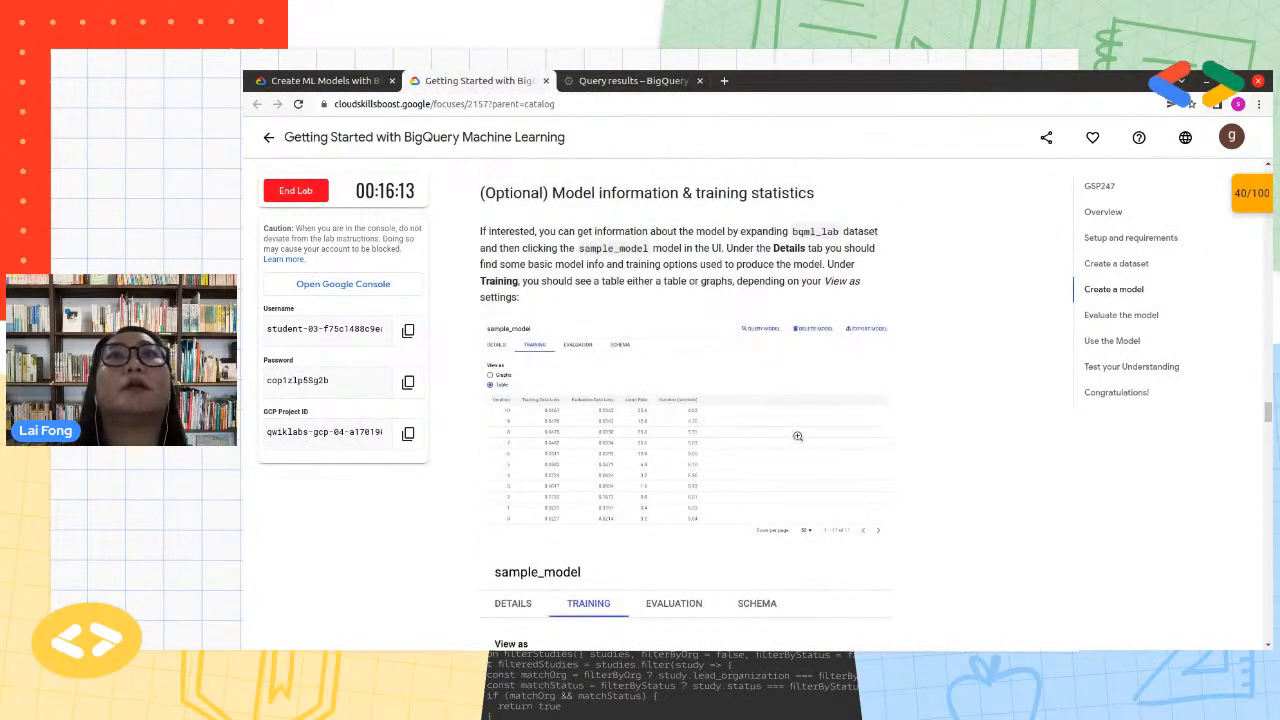
click(622, 86)
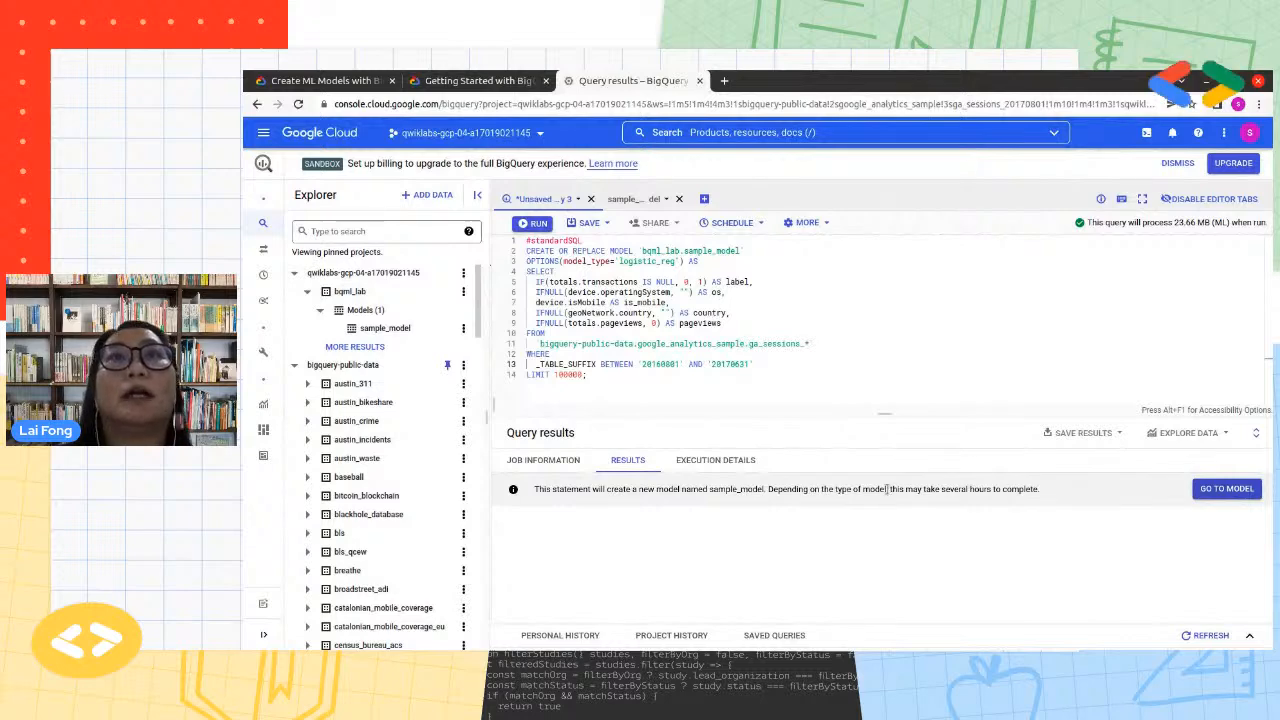
click(636, 199)
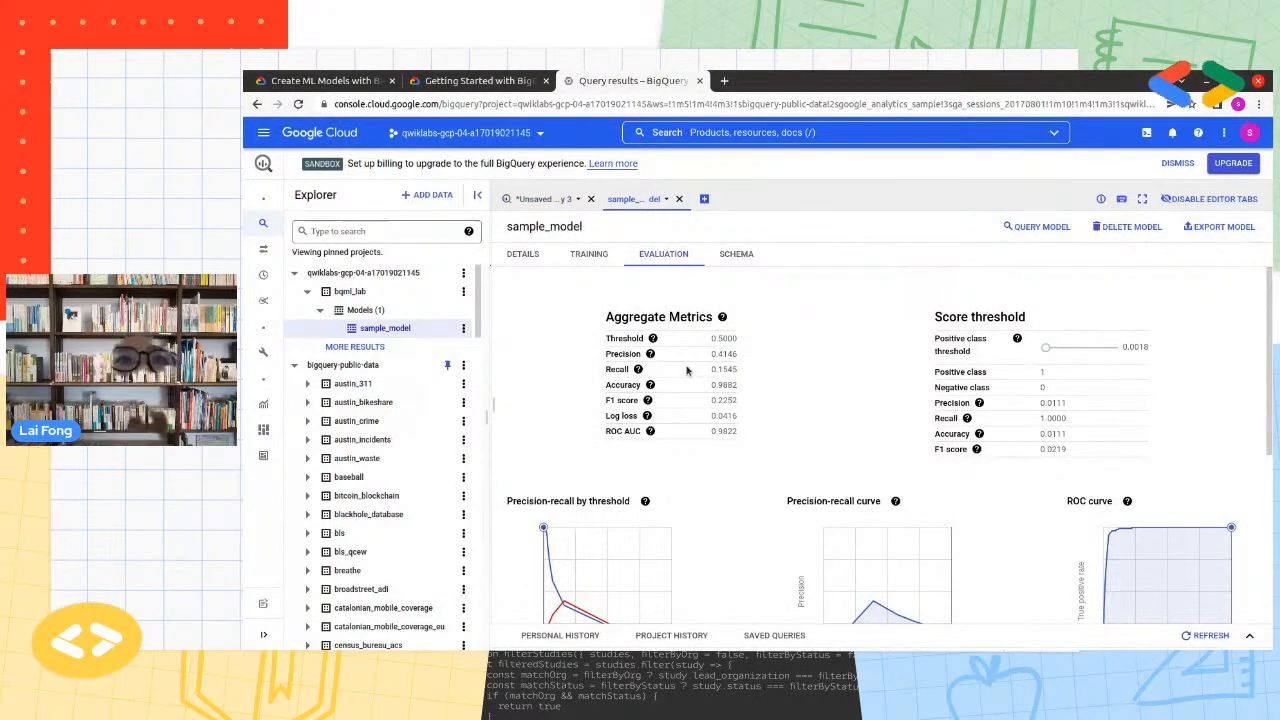
click(540, 199)
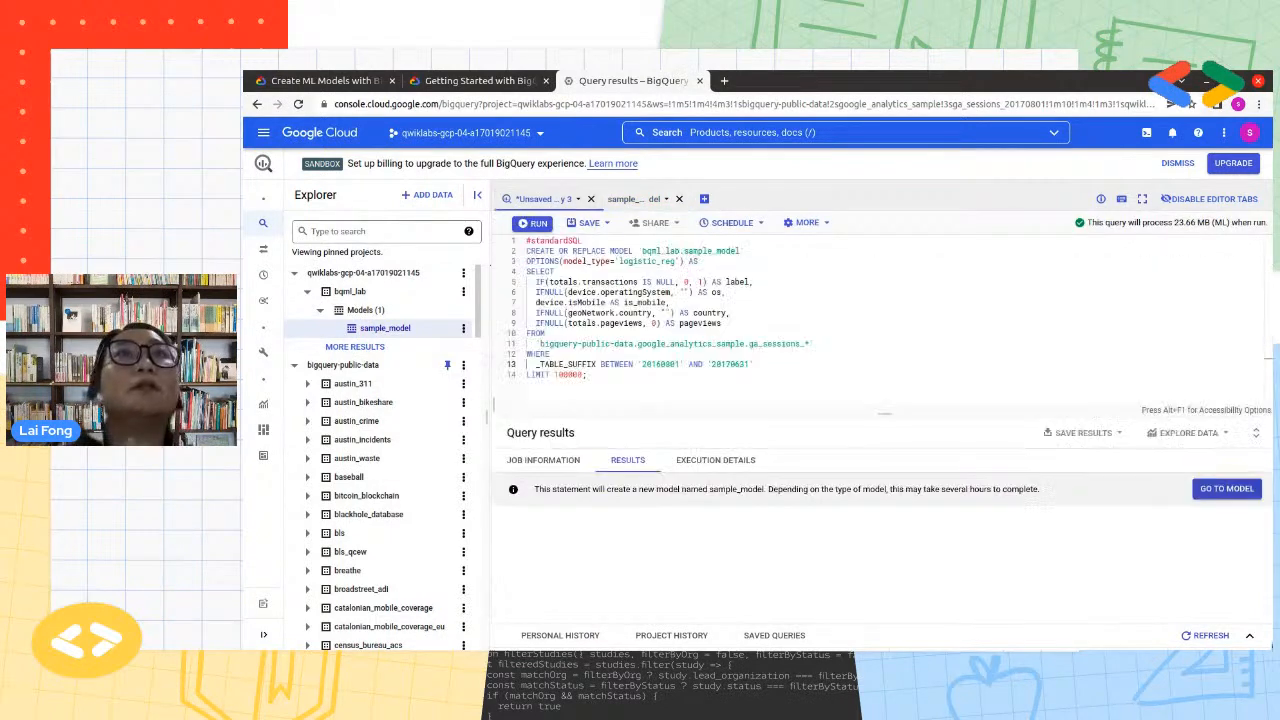
Read the lab's optional Model information & training statistics section, including the sample training table and loss graph
click(480, 80)
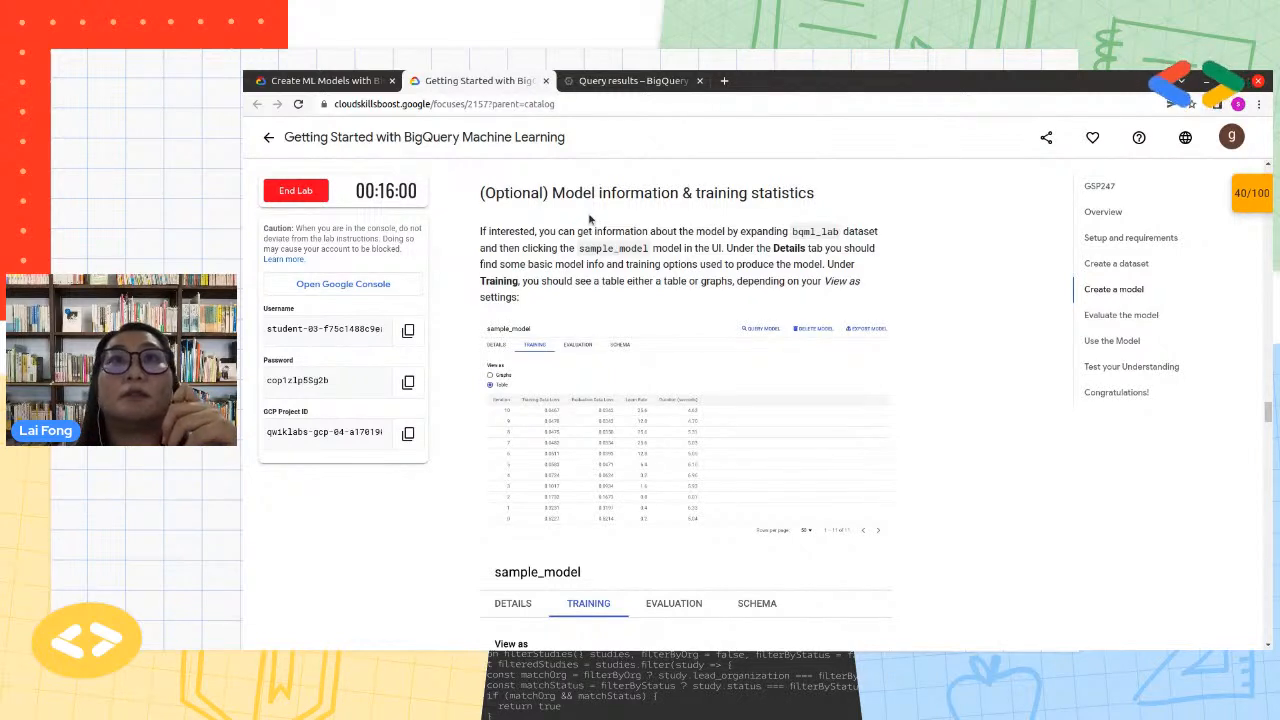
drag(556, 192, 815, 193)
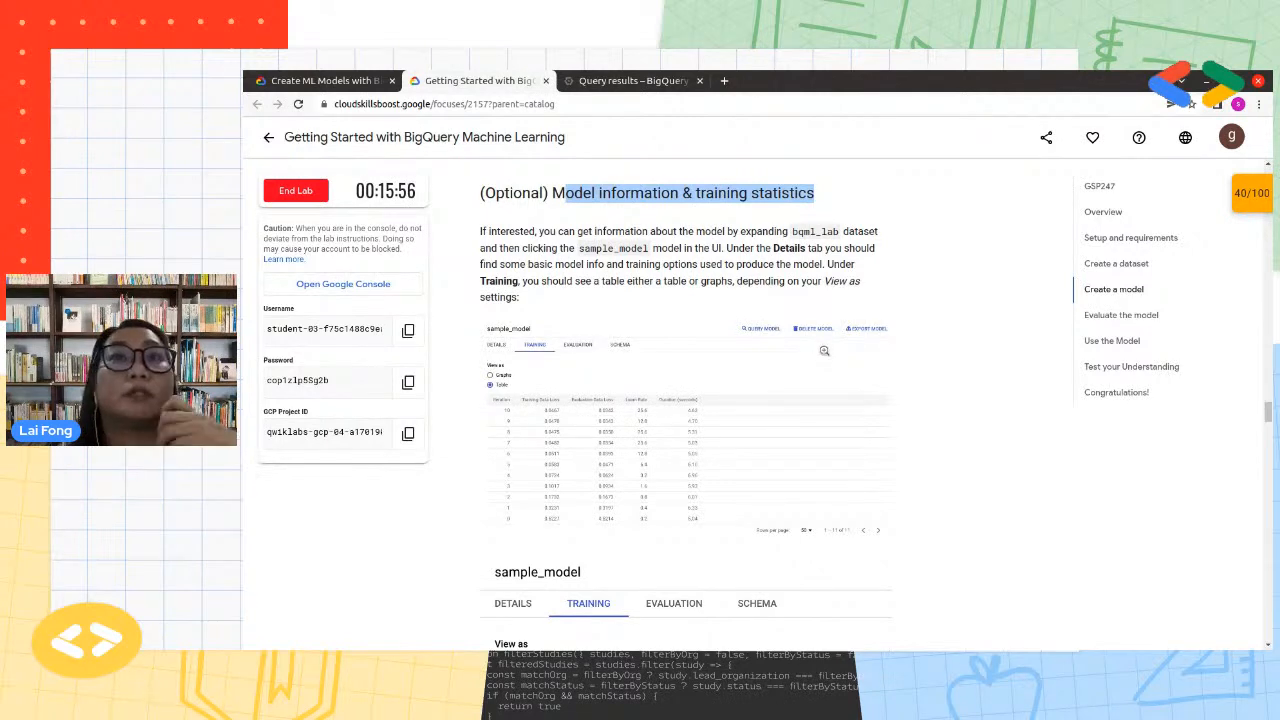
scroll(823, 349, down, 1)
scroll(824, 350, down, 5)
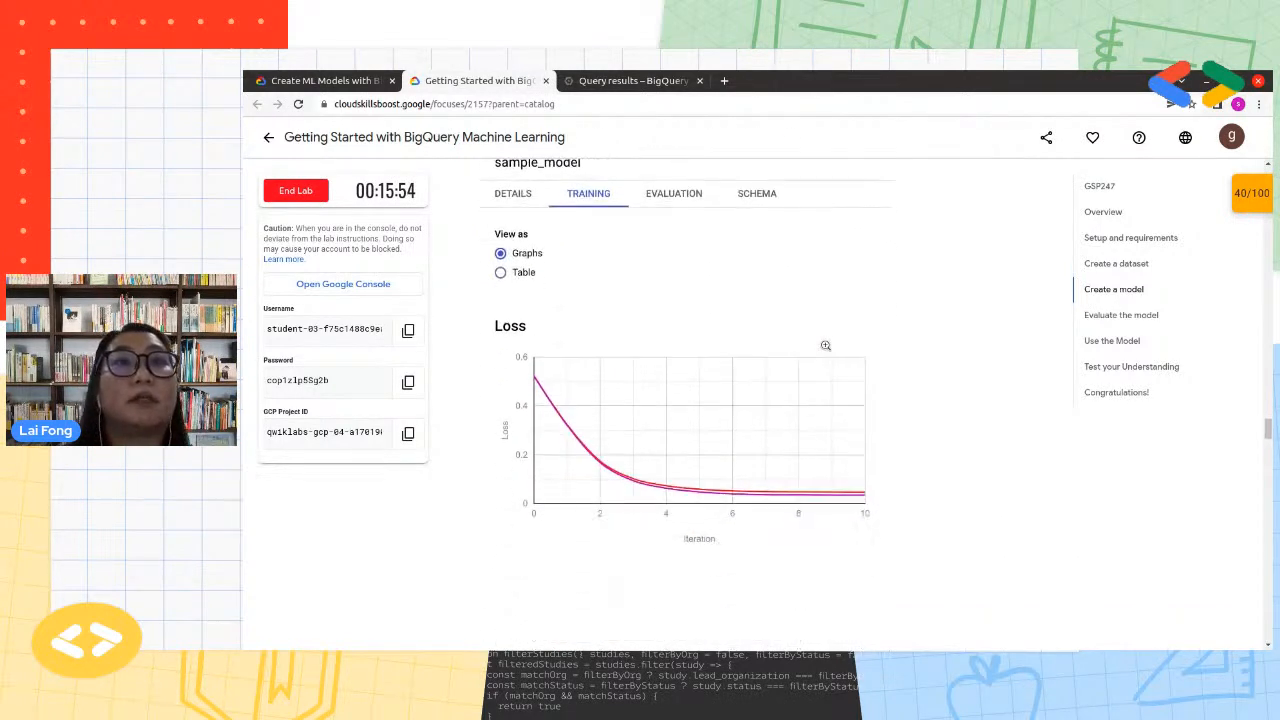
Copy the query from the lab's Evaluate the model section and open a blank query editor in BigQuery
scroll(826, 349, down, 2)
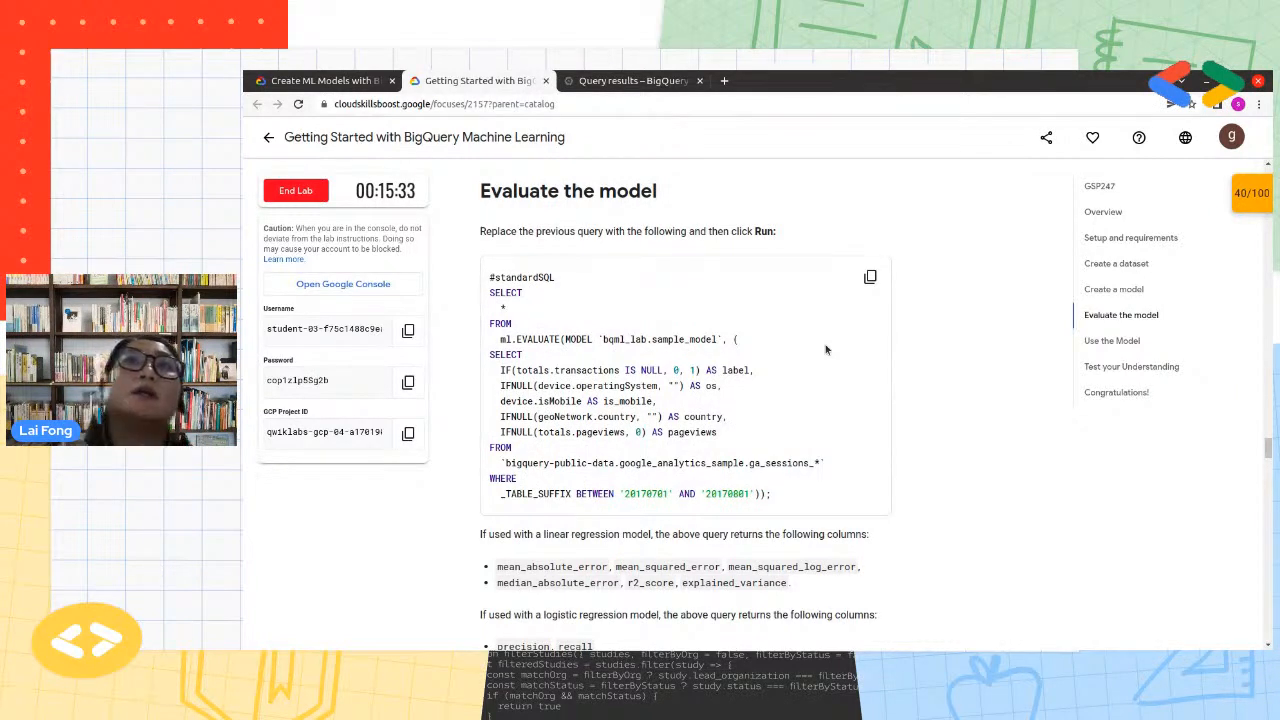
click(869, 288)
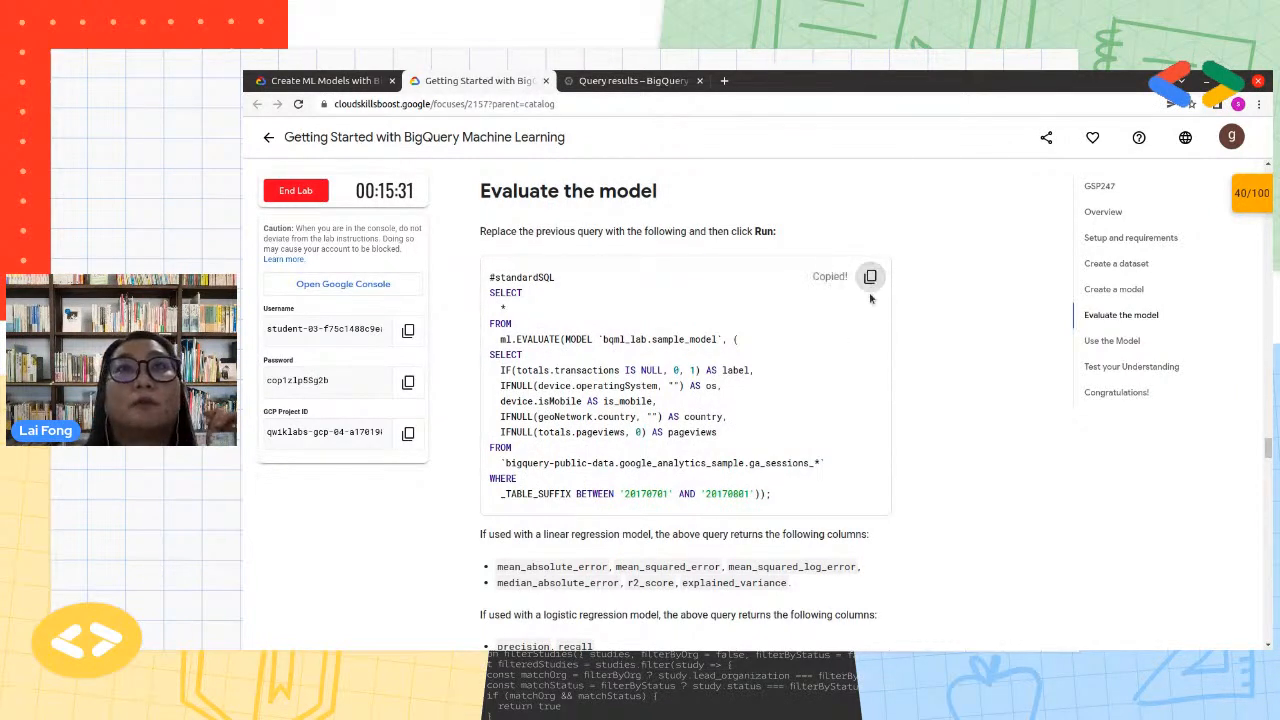
scroll(831, 458, down, 2)
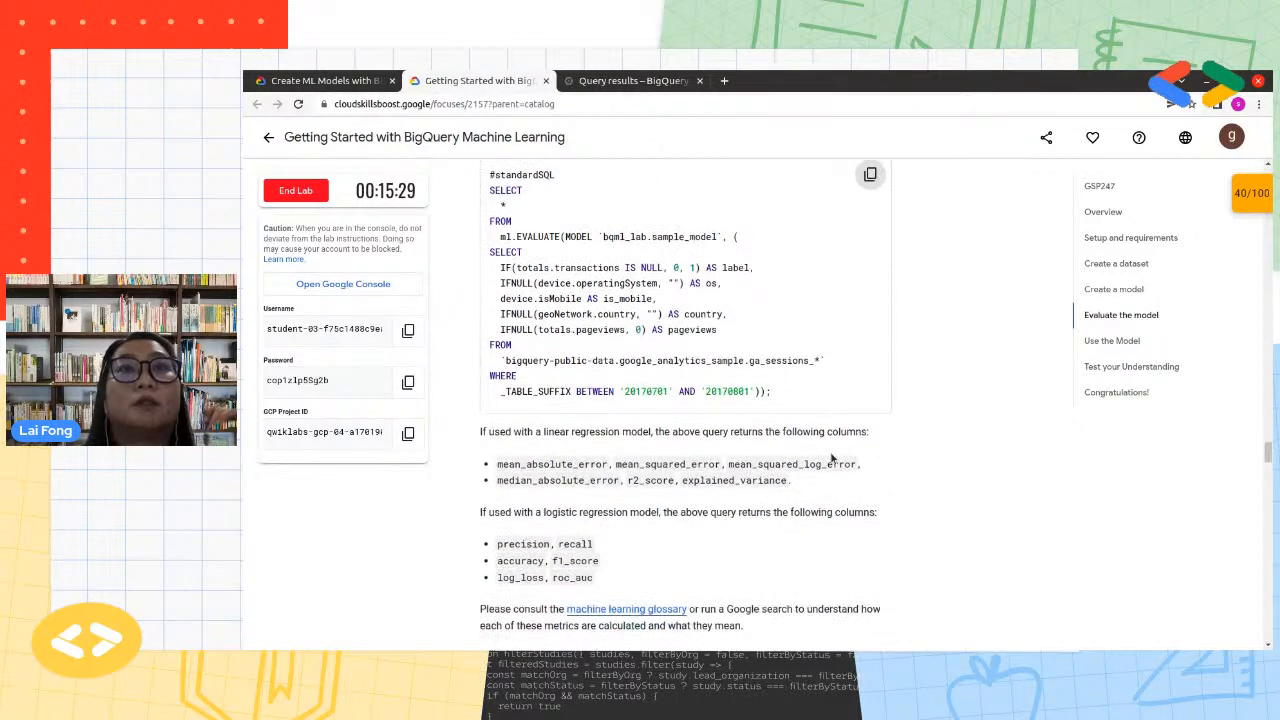
click(636, 82)
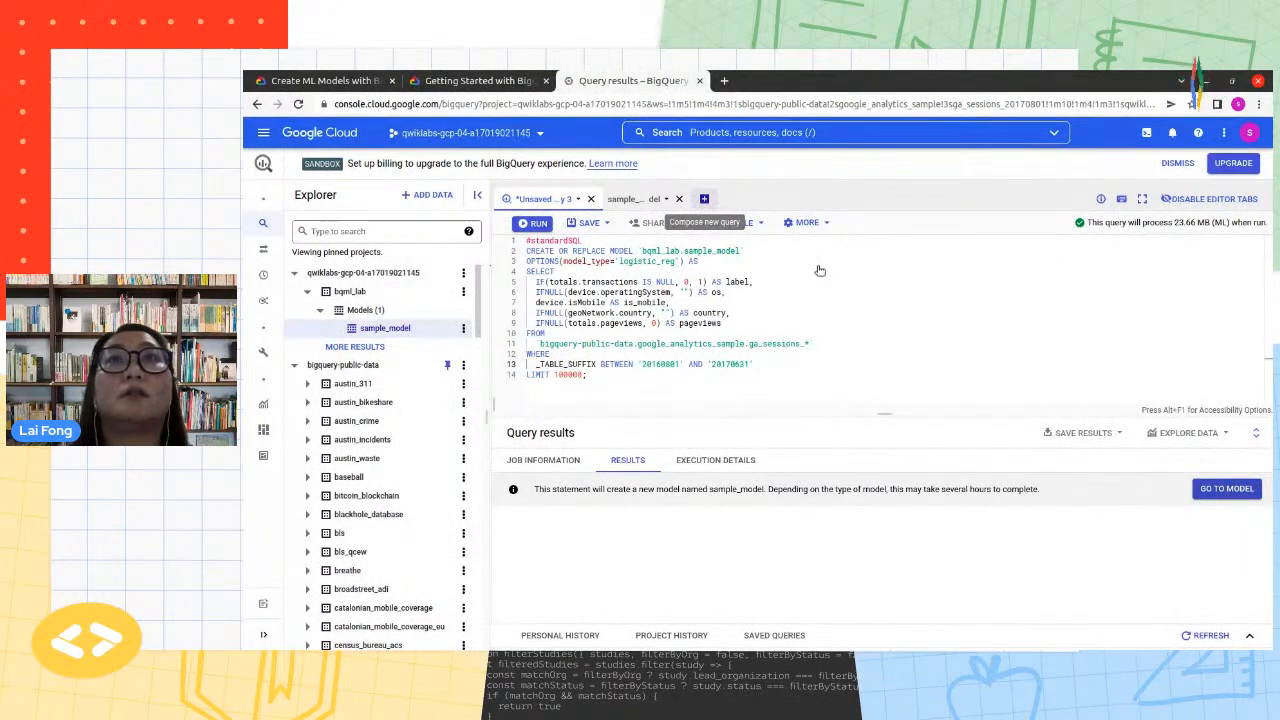
click(704, 198)
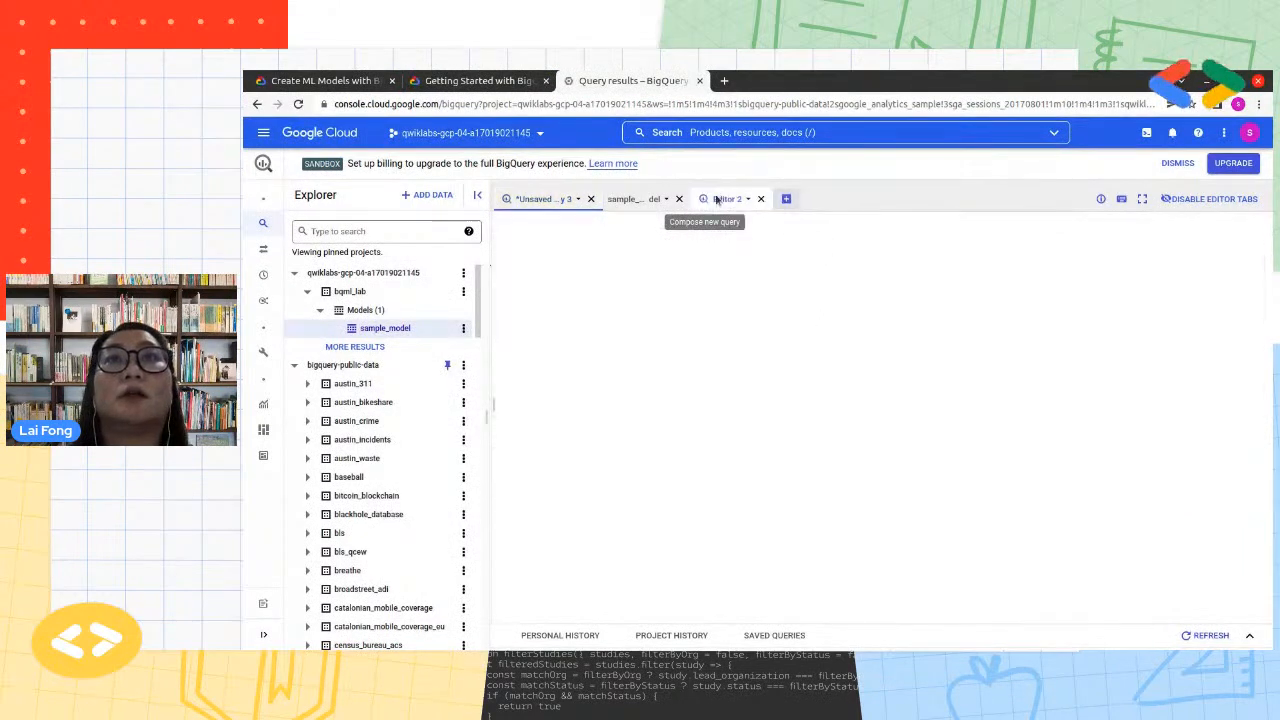
Return to the create-model query, dismiss the SQL translation tips and highlight the entire statement
click(541, 200)
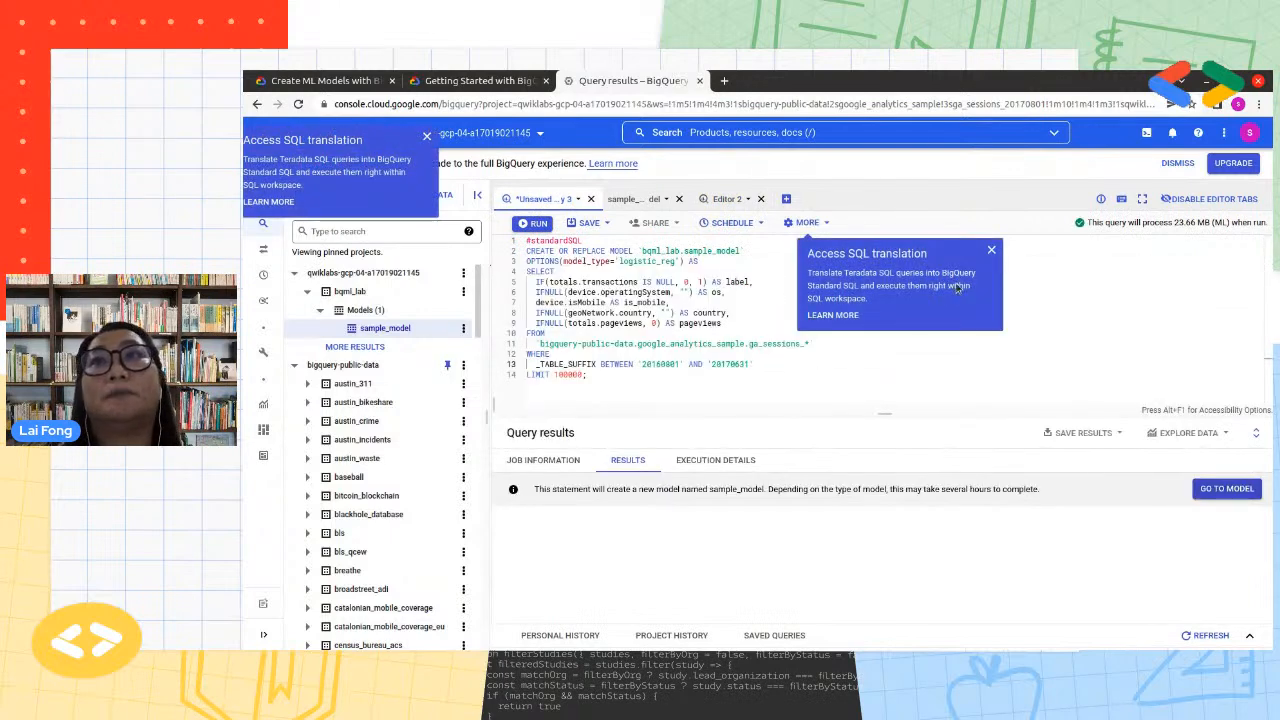
click(991, 249)
click(428, 139)
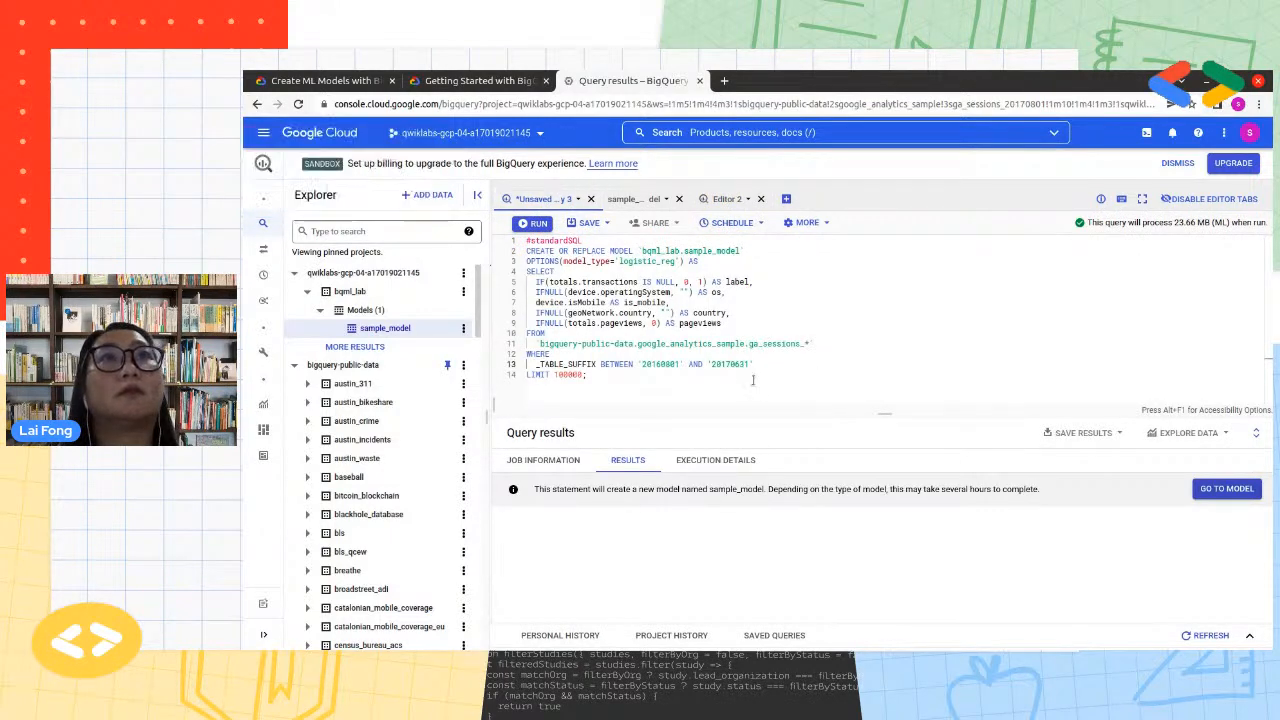
drag(660, 383, 442, 188)
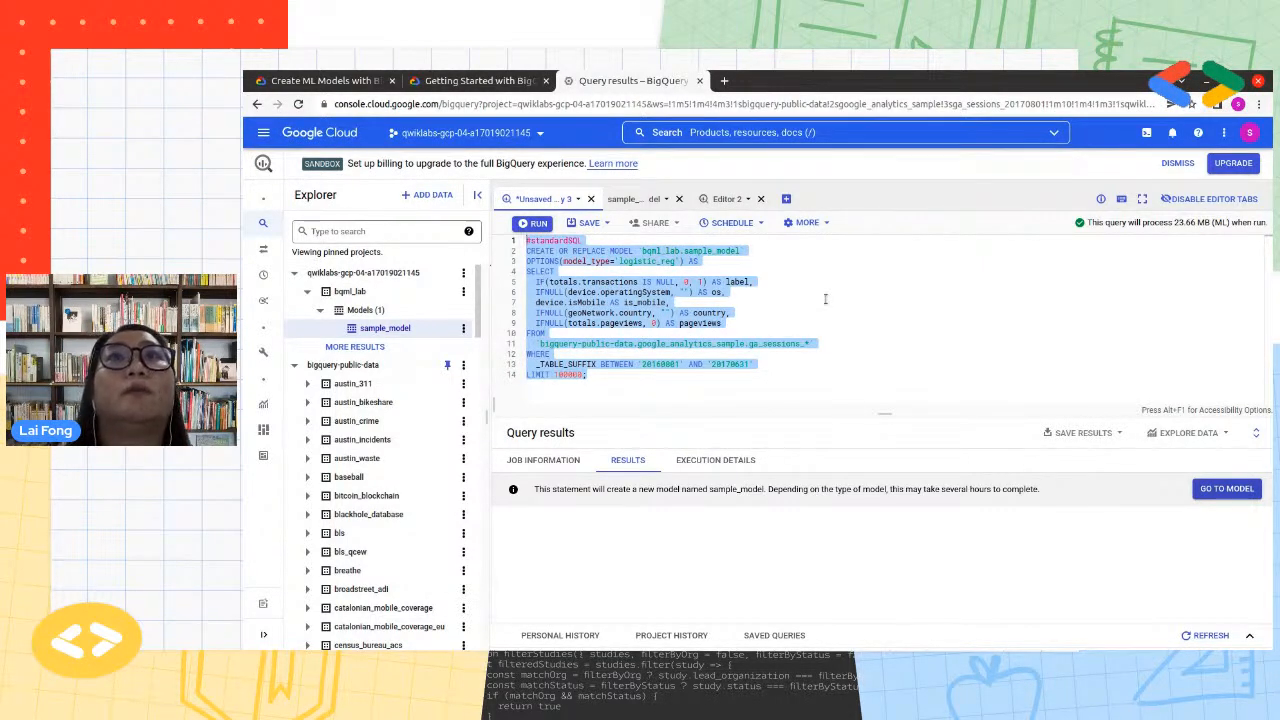
Paste the ml.EVALUATE query for bqml_lab.sample_model into the blank editor and point out its EVALUATE function
click(718, 200)
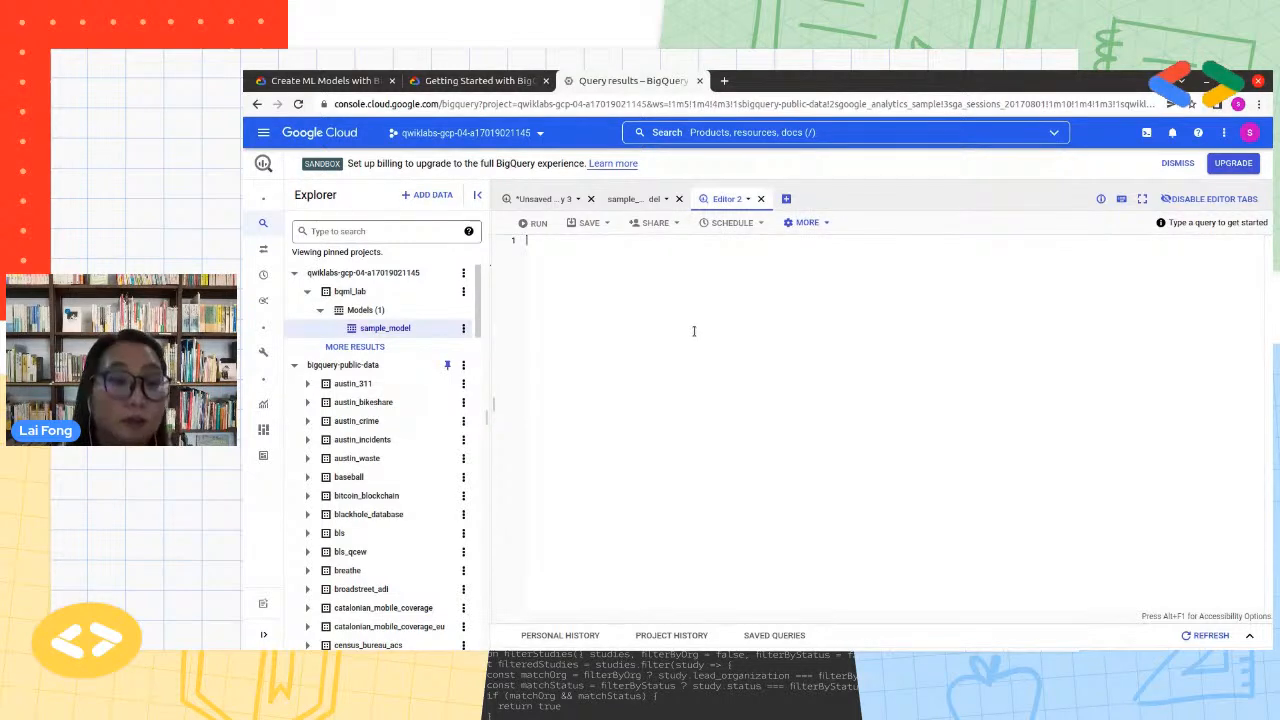
key(ctrl+v)
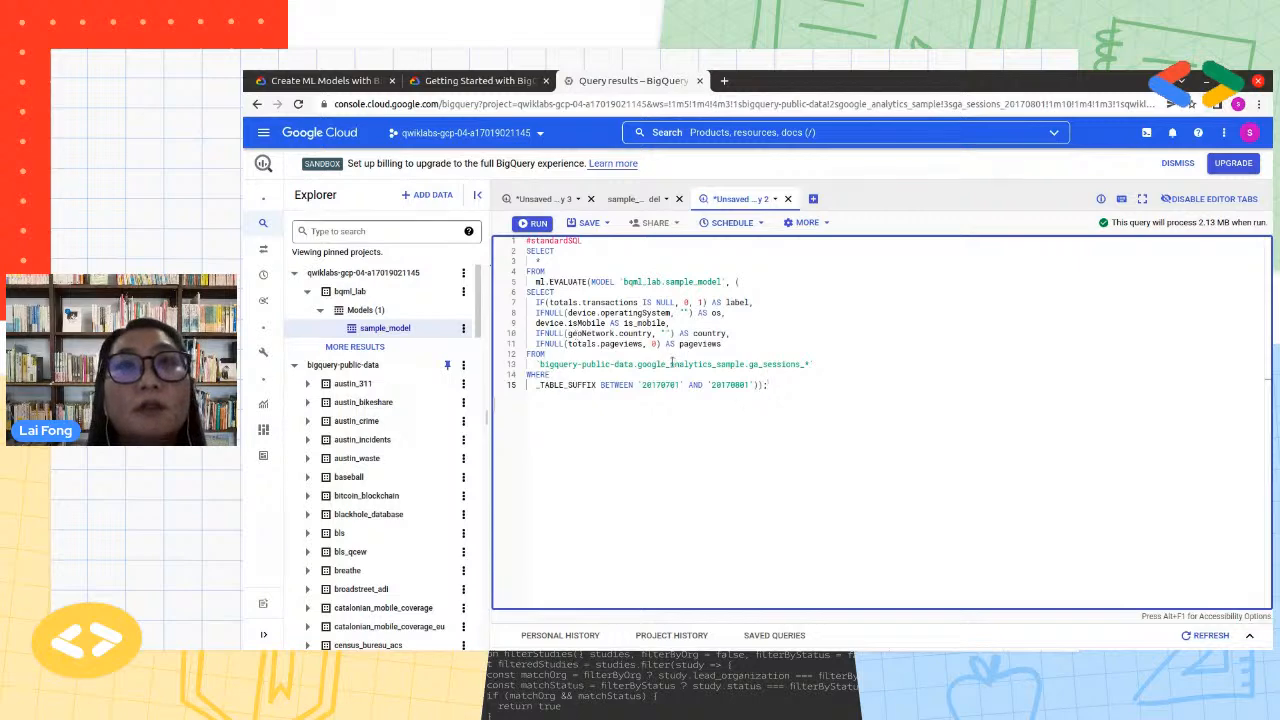
double_click(563, 282)
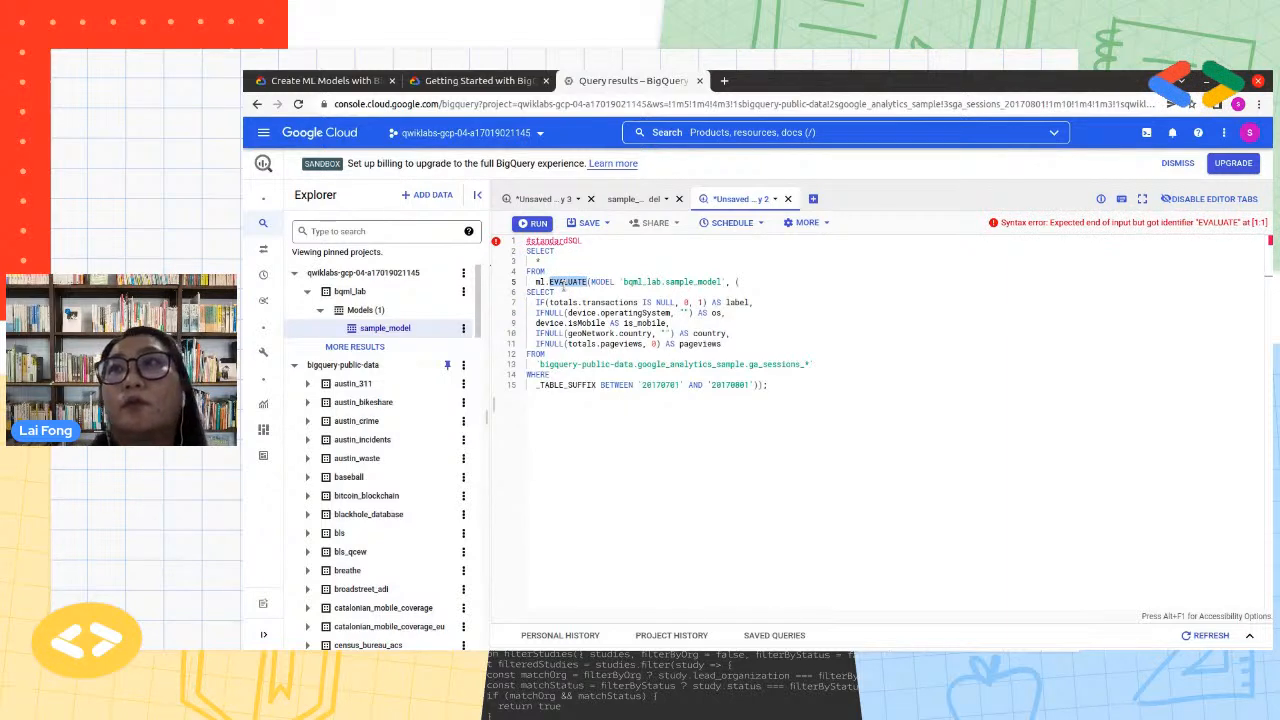
click(740, 407)
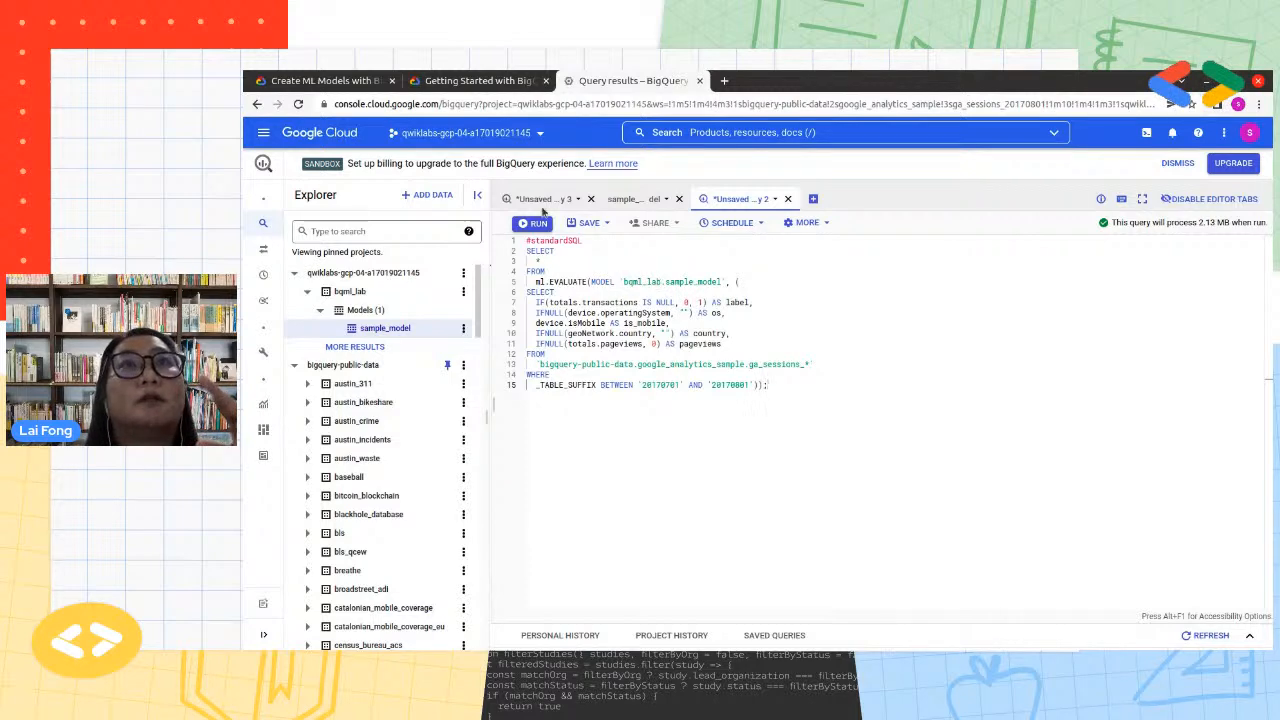
Examine the CREATE OR REPLACE MODEL line of the create-model query and its model name, bqml_lab.sample_model
click(541, 200)
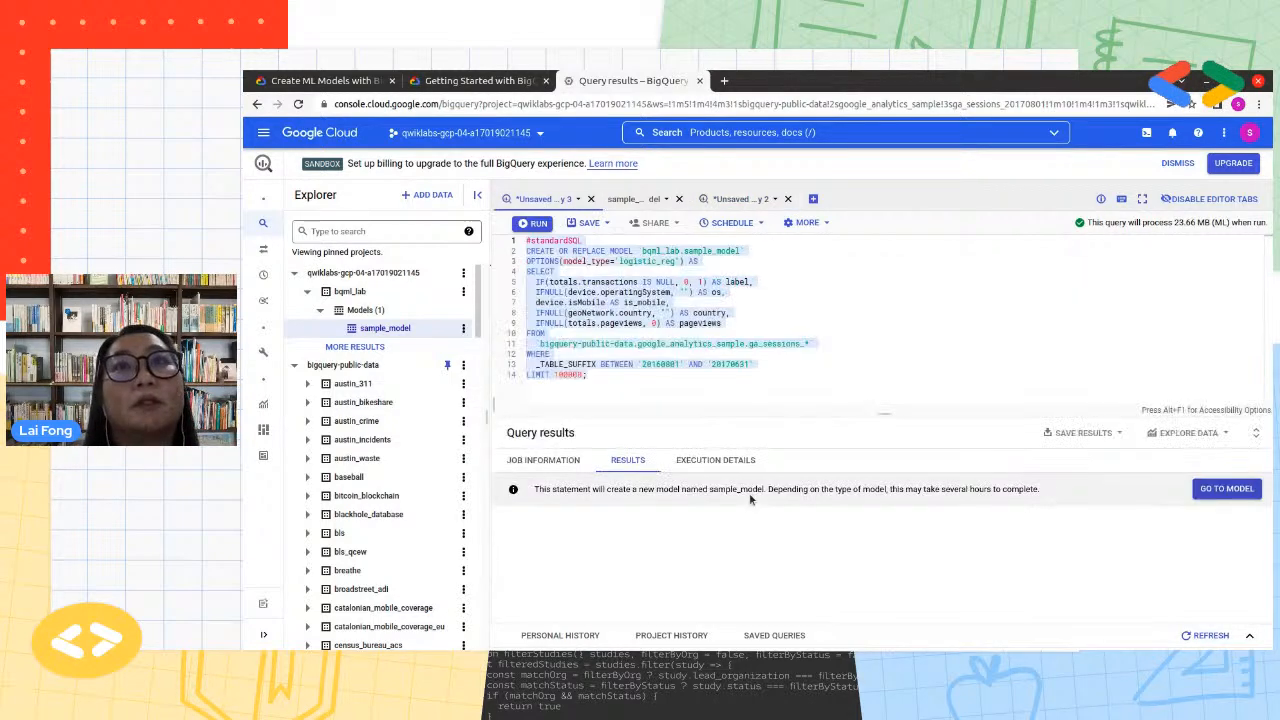
double_click(659, 250)
drag(659, 250, 742, 252)
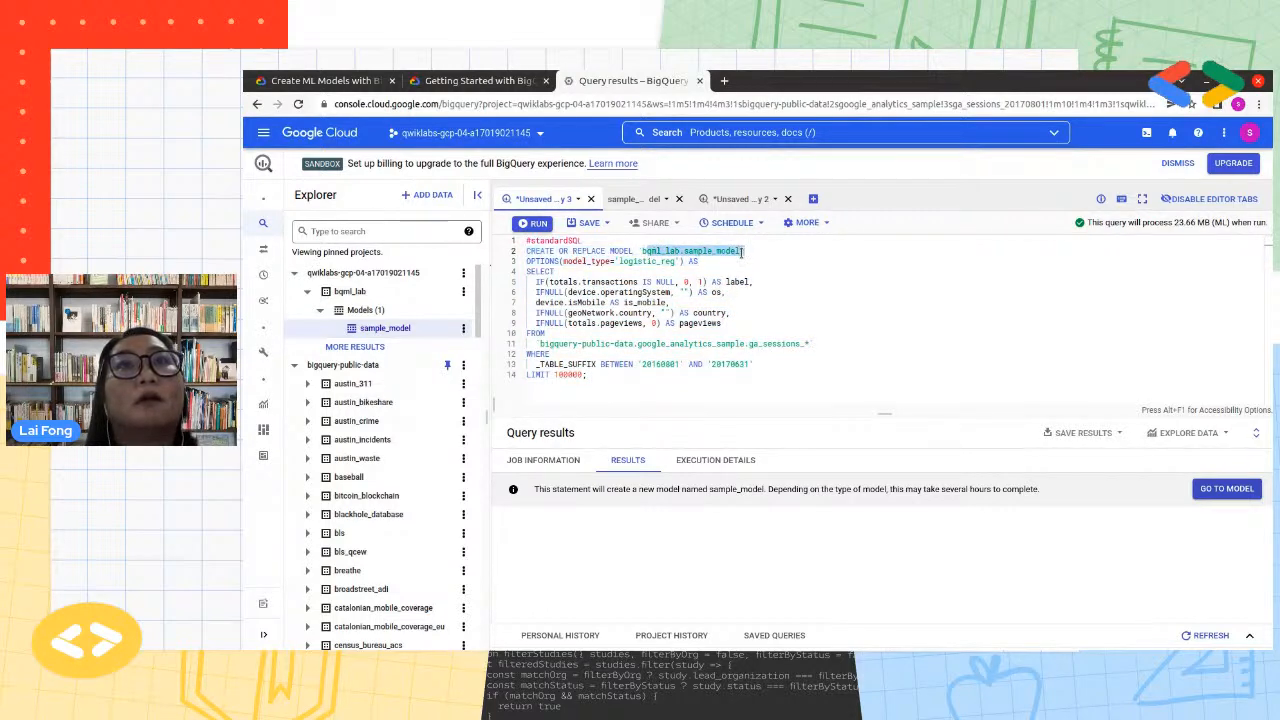
click(873, 334)
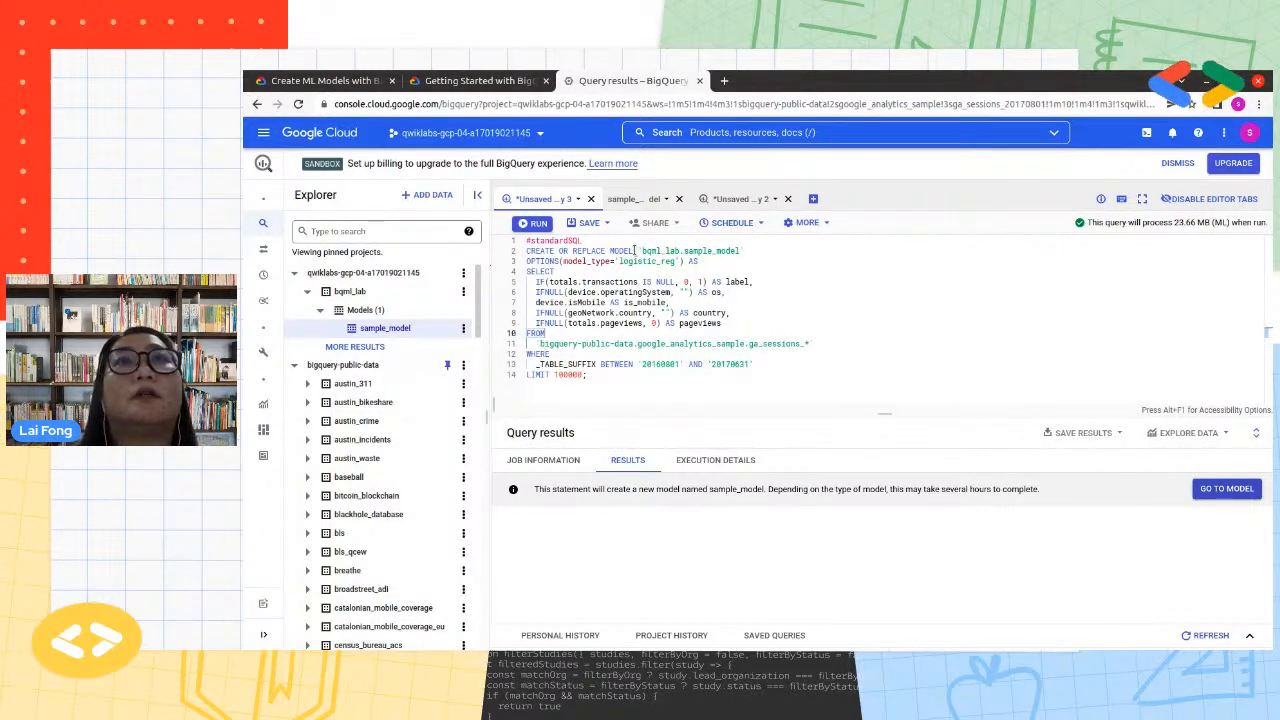
drag(634, 251, 528, 251)
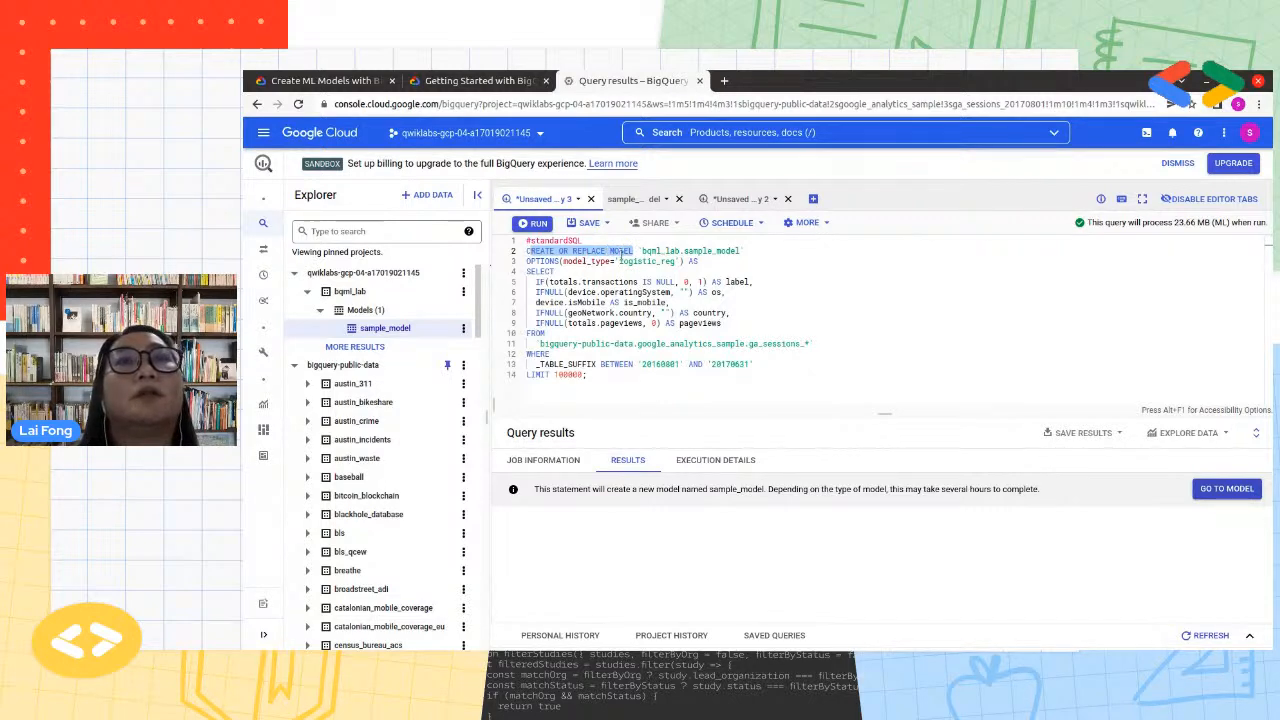
double_click(712, 251)
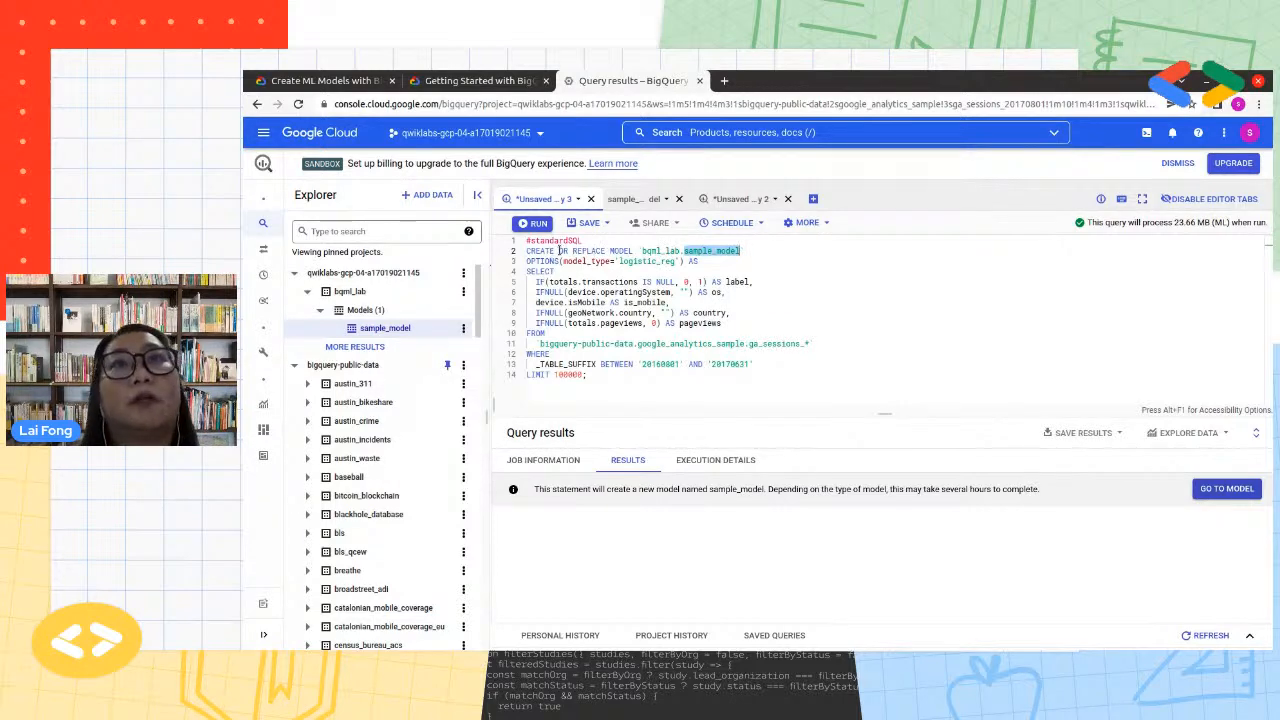
mouse_move(288, 211)
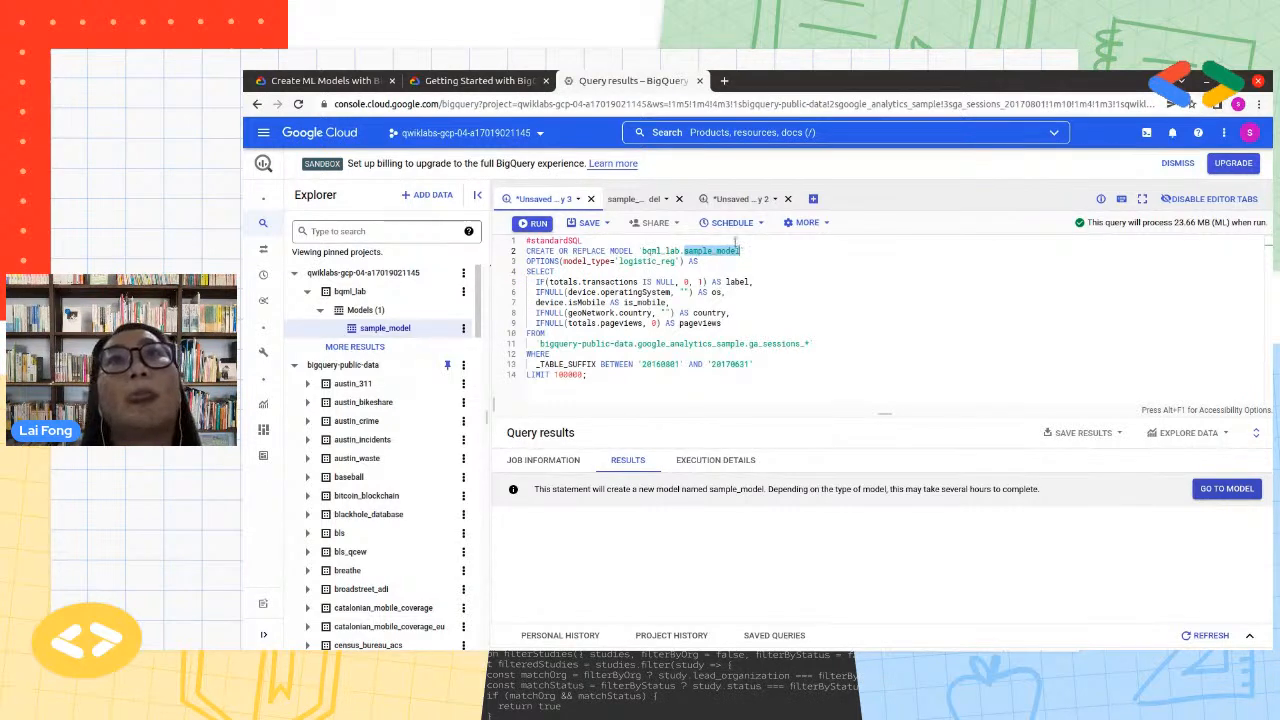
Compare the label and feature columns selected in the create-model query with those in the evaluation query
click(730, 323)
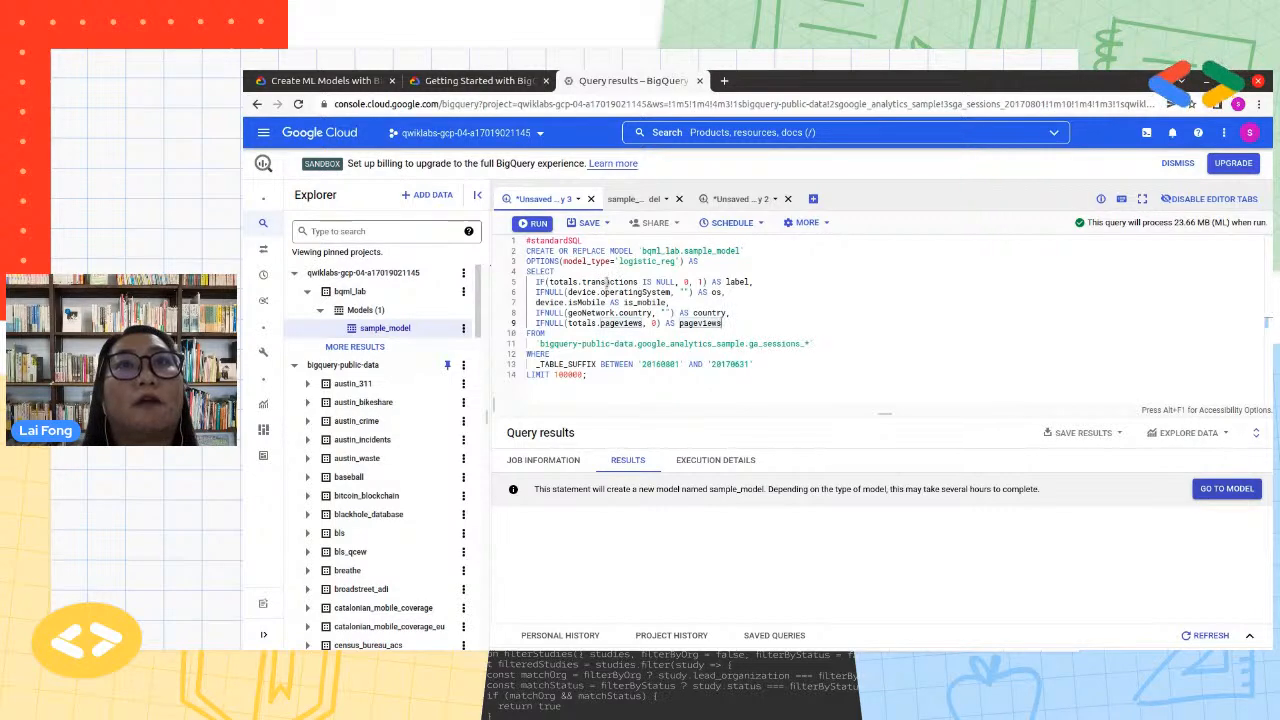
drag(740, 321, 527, 282)
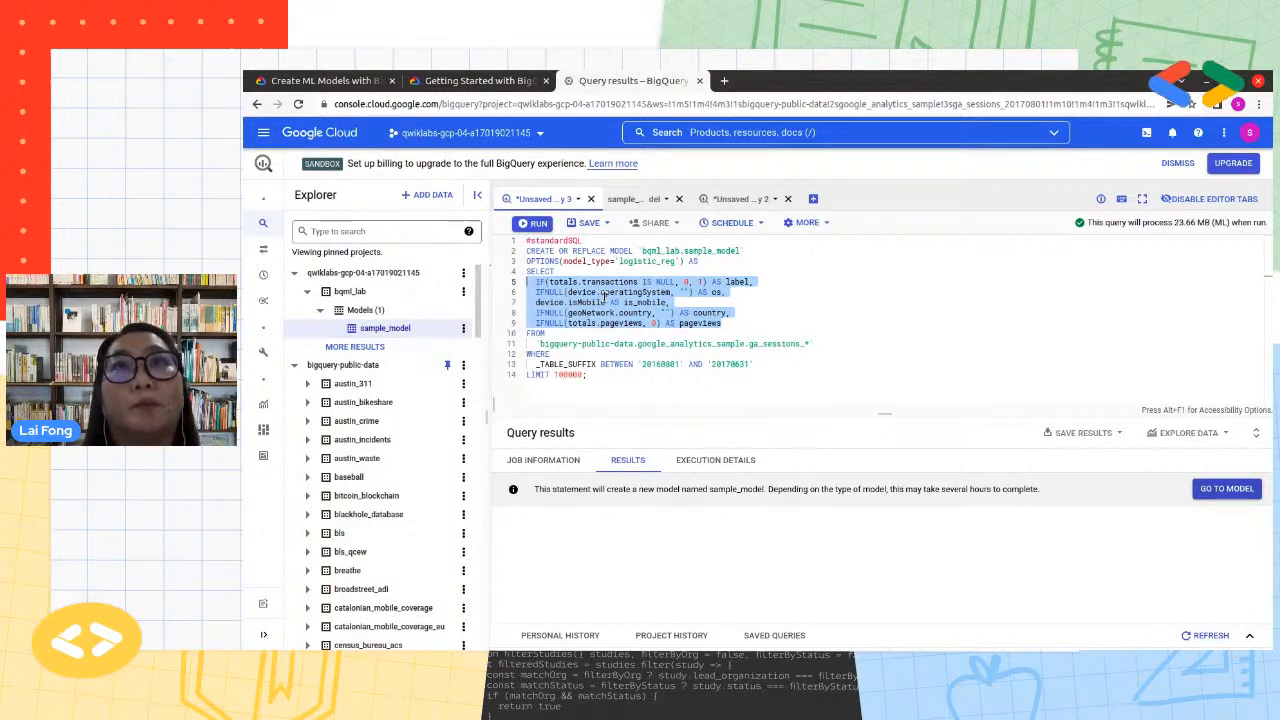
click(740, 200)
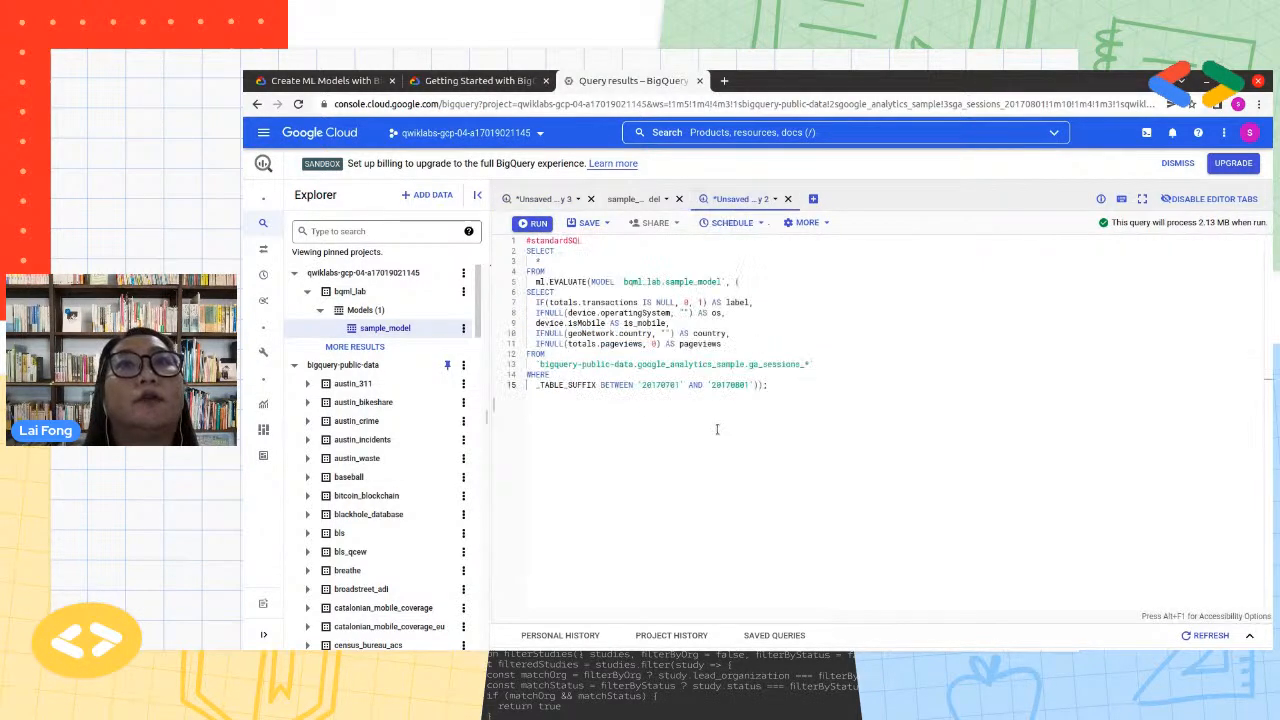
drag(723, 343, 527, 300)
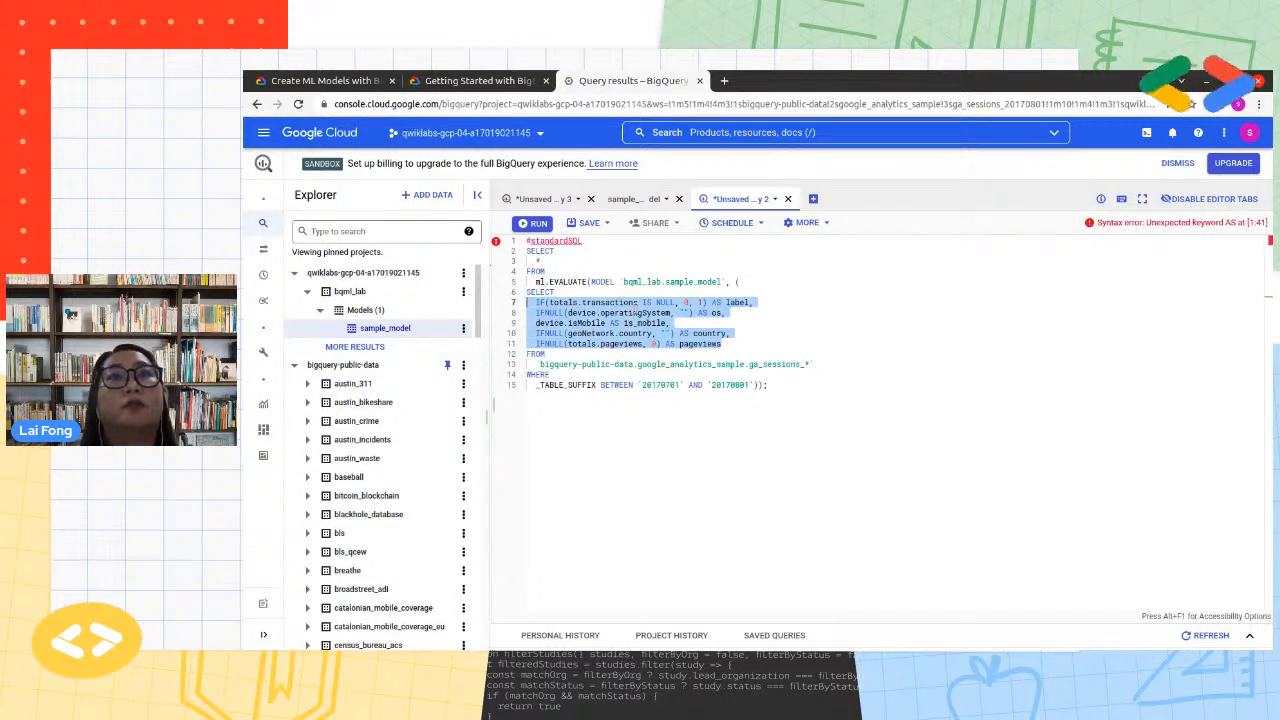
click(746, 435)
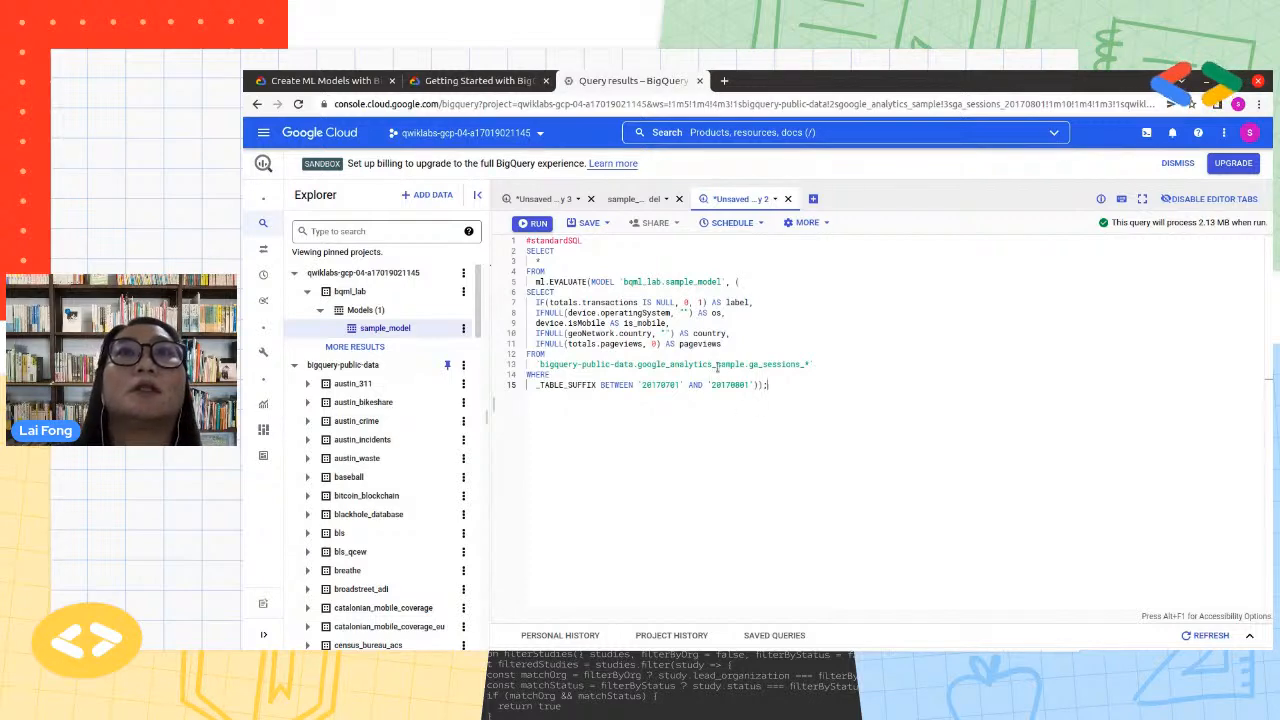
Run the ml.EVALUATE query and highlight its _TABLE_SUFFIX date range, '20170701' AND '20170801'
click(536, 223)
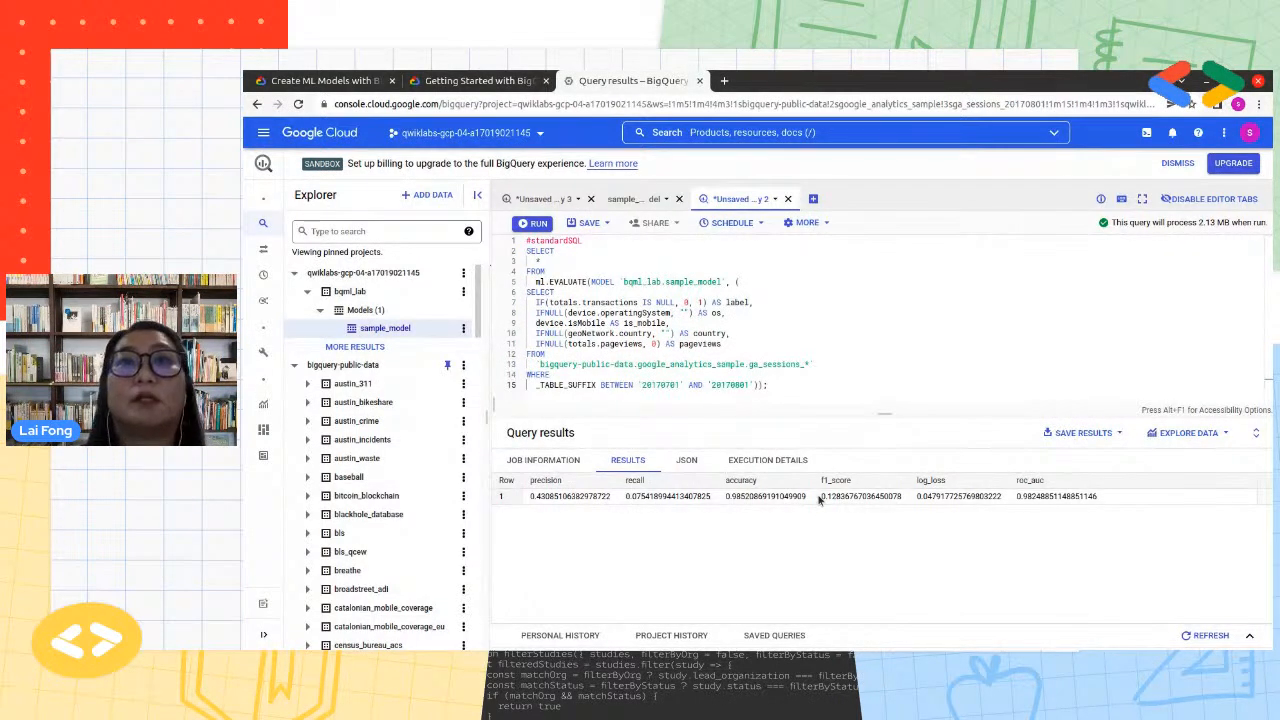
click(875, 366)
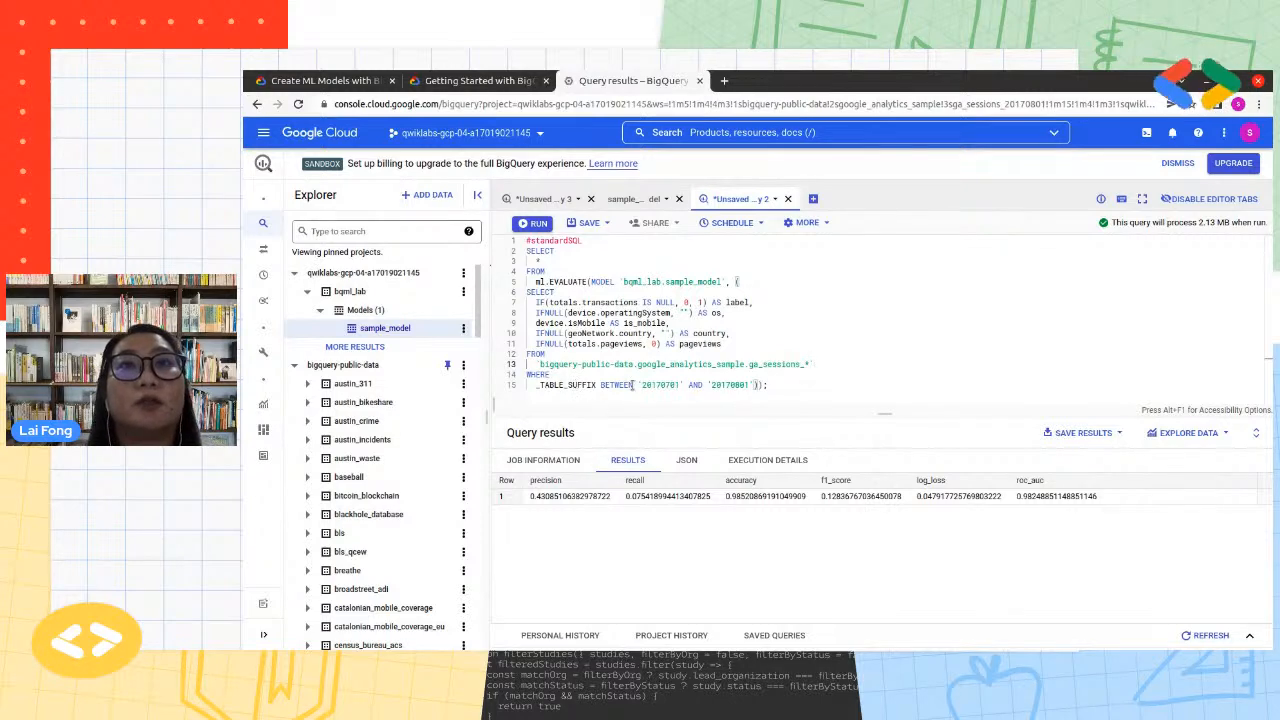
click(752, 384)
drag(752, 384, 637, 380)
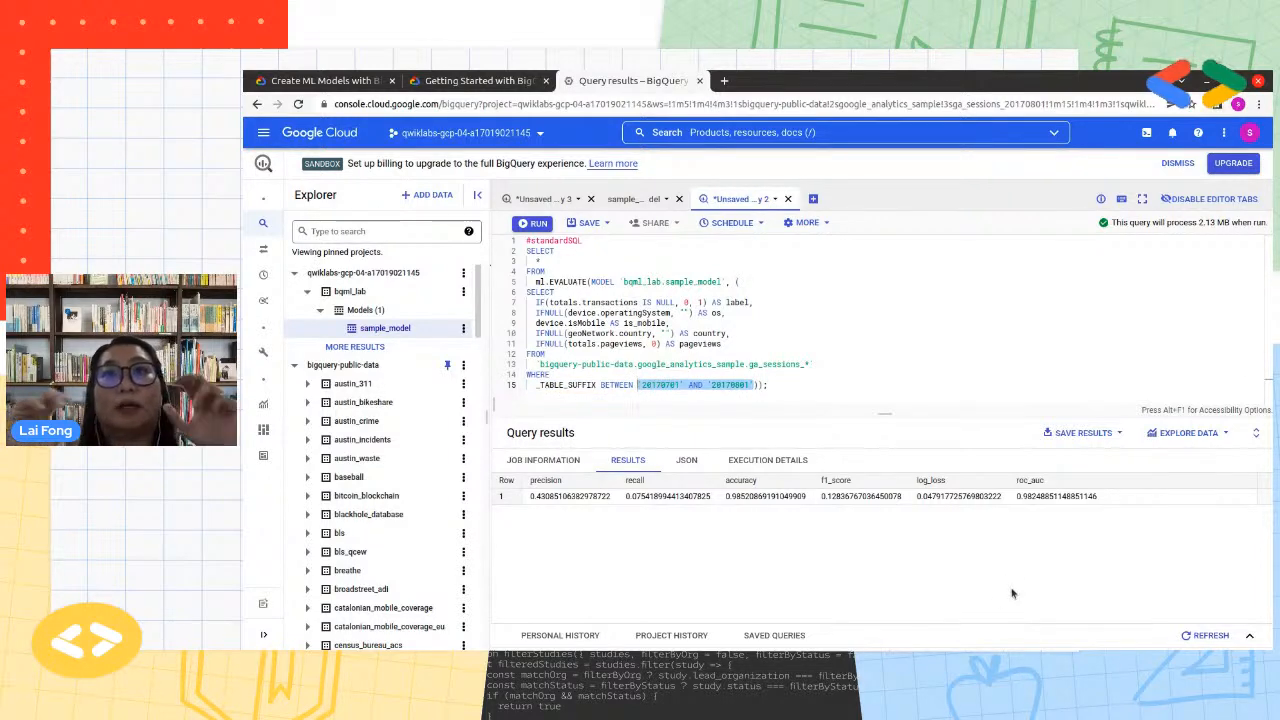
Compare the end date of the create-model query's training period with the _TABLE_SUFFIX date range in the evaluation query
click(530, 199)
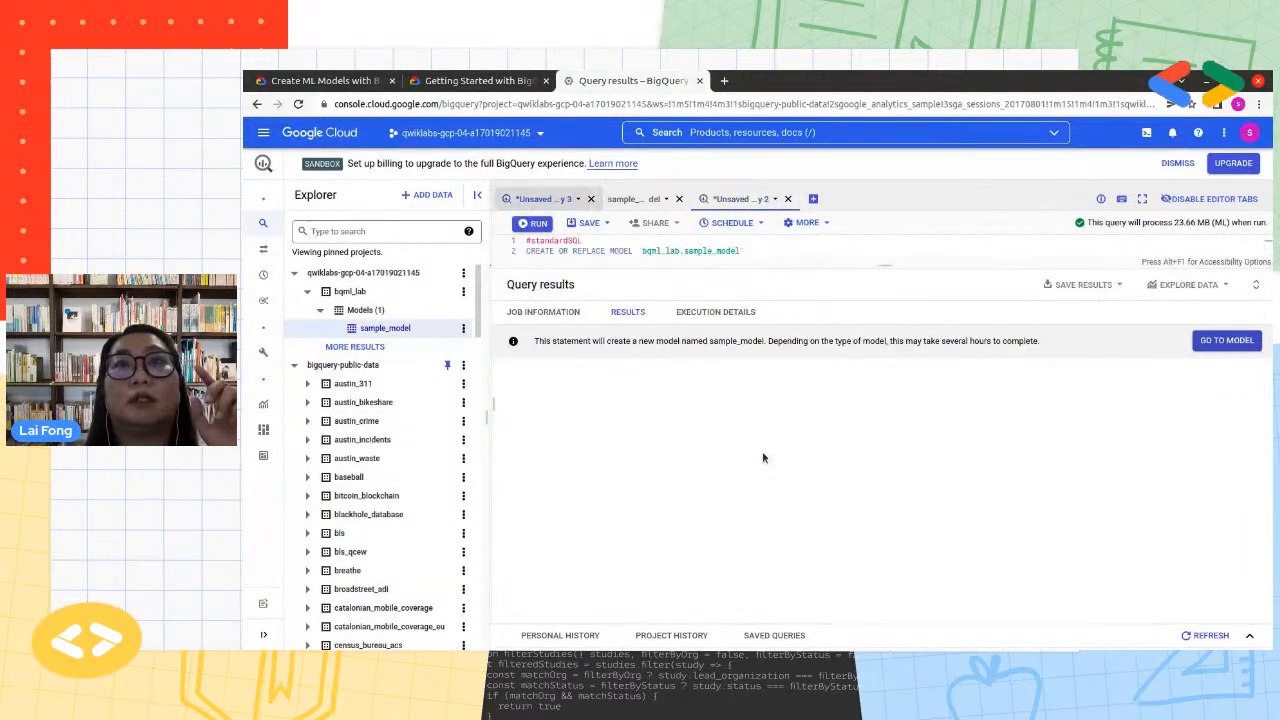
click(659, 374)
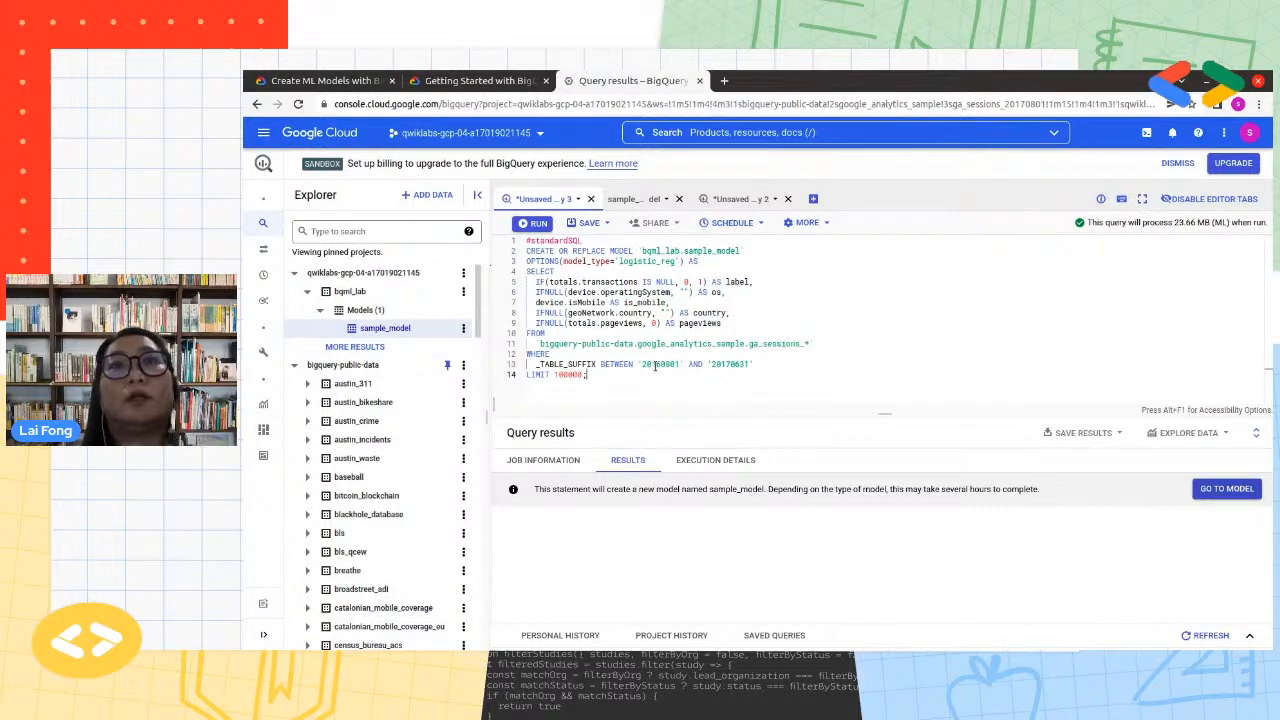
double_click(746, 364)
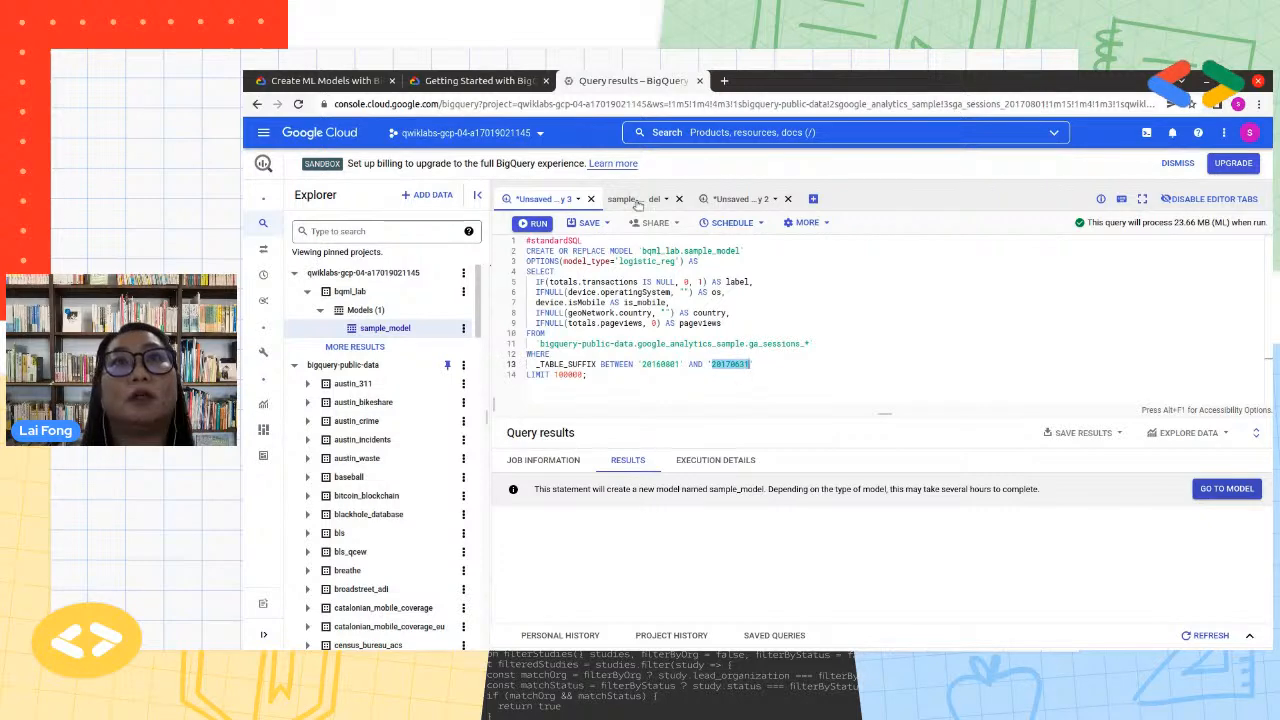
click(738, 200)
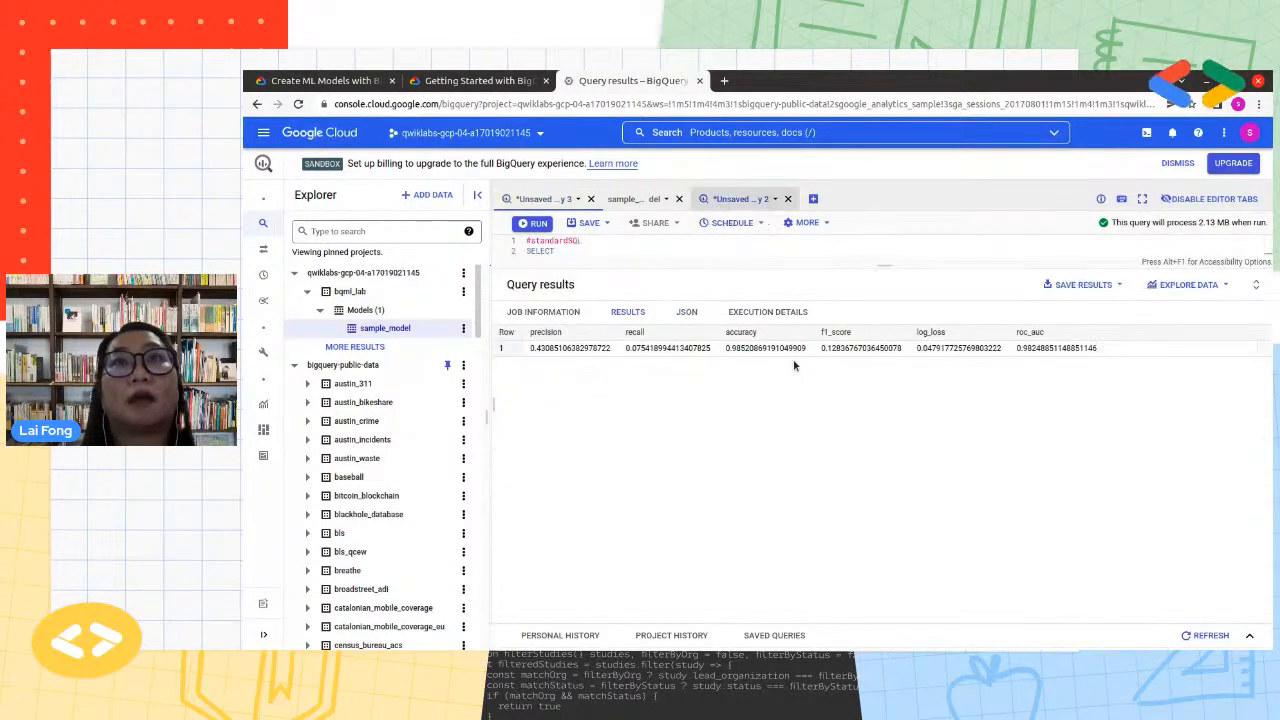
click(780, 386)
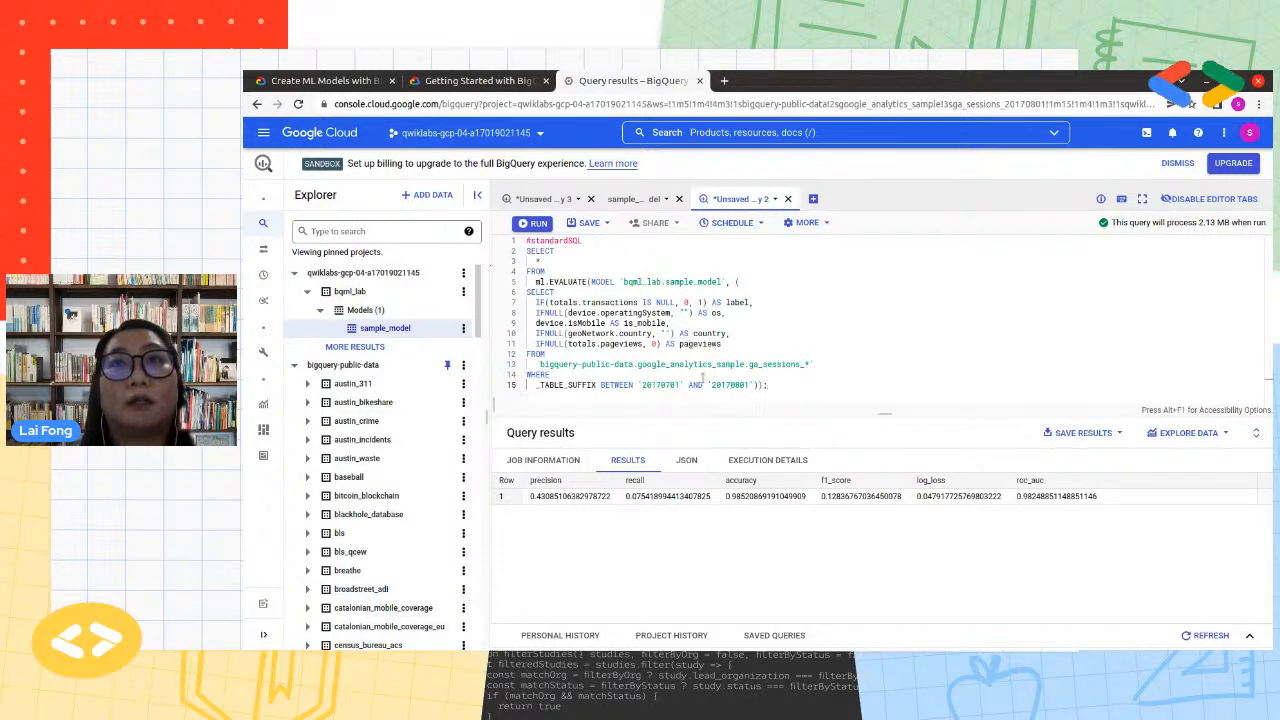
key(shift+Home)
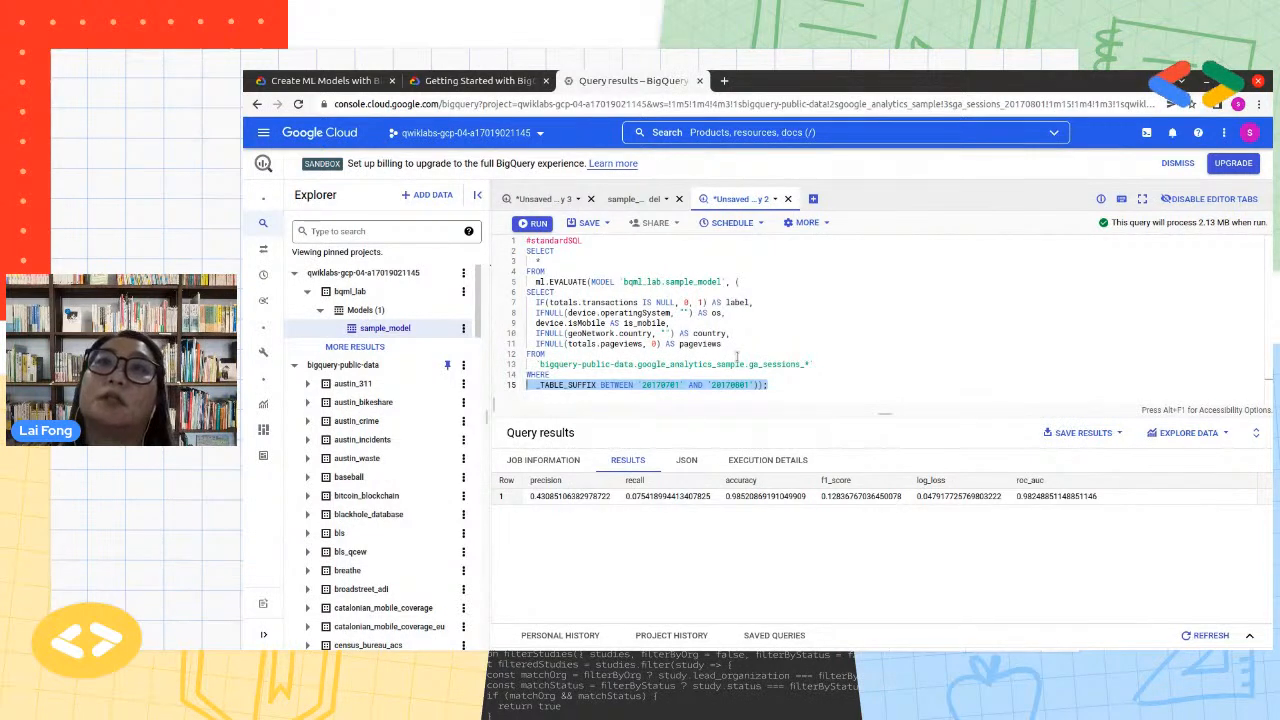
Examine the accuracy, precision and recall values in the evaluation results
click(796, 525)
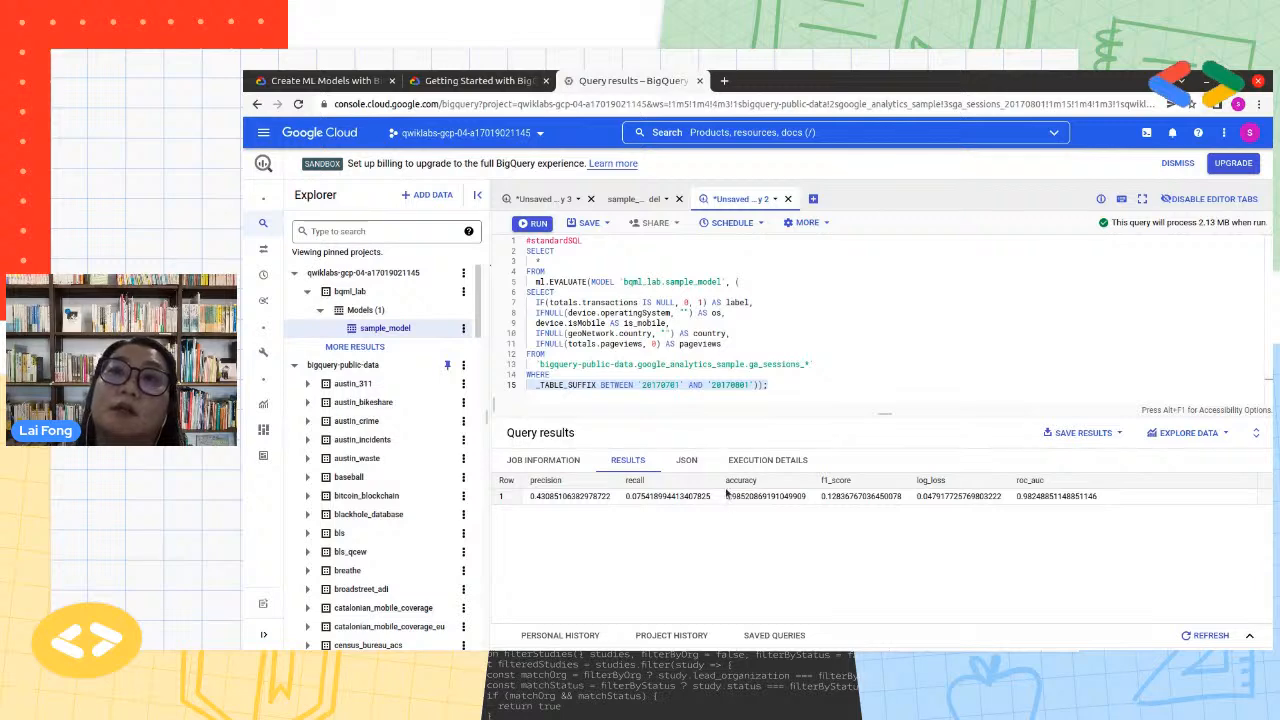
drag(727, 497, 805, 497)
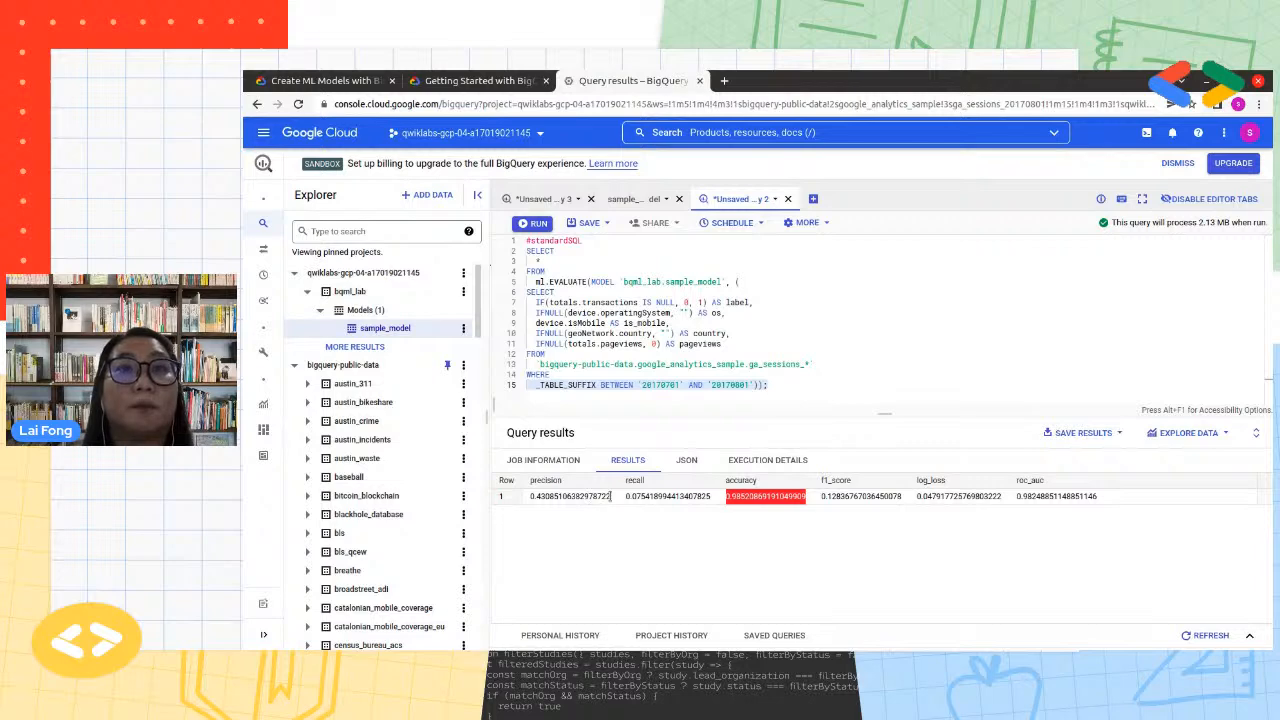
drag(610, 497, 537, 496)
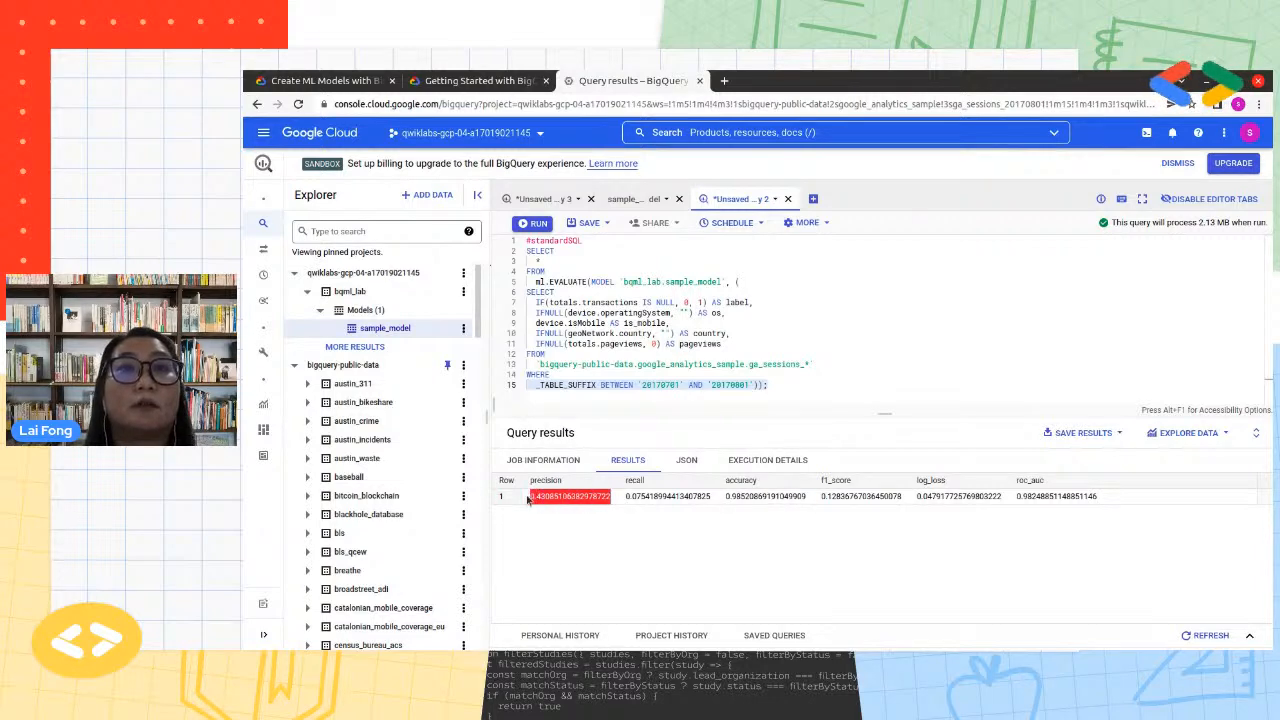
drag(626, 496, 711, 496)
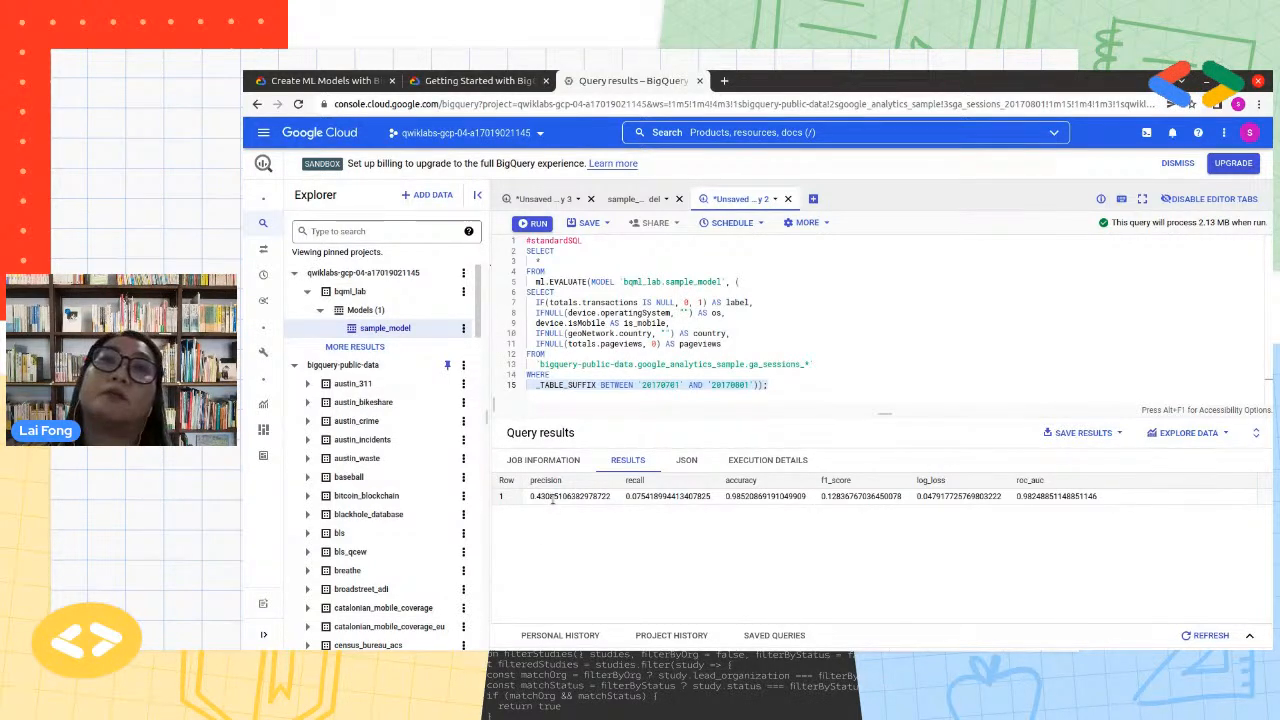
click(770, 354)
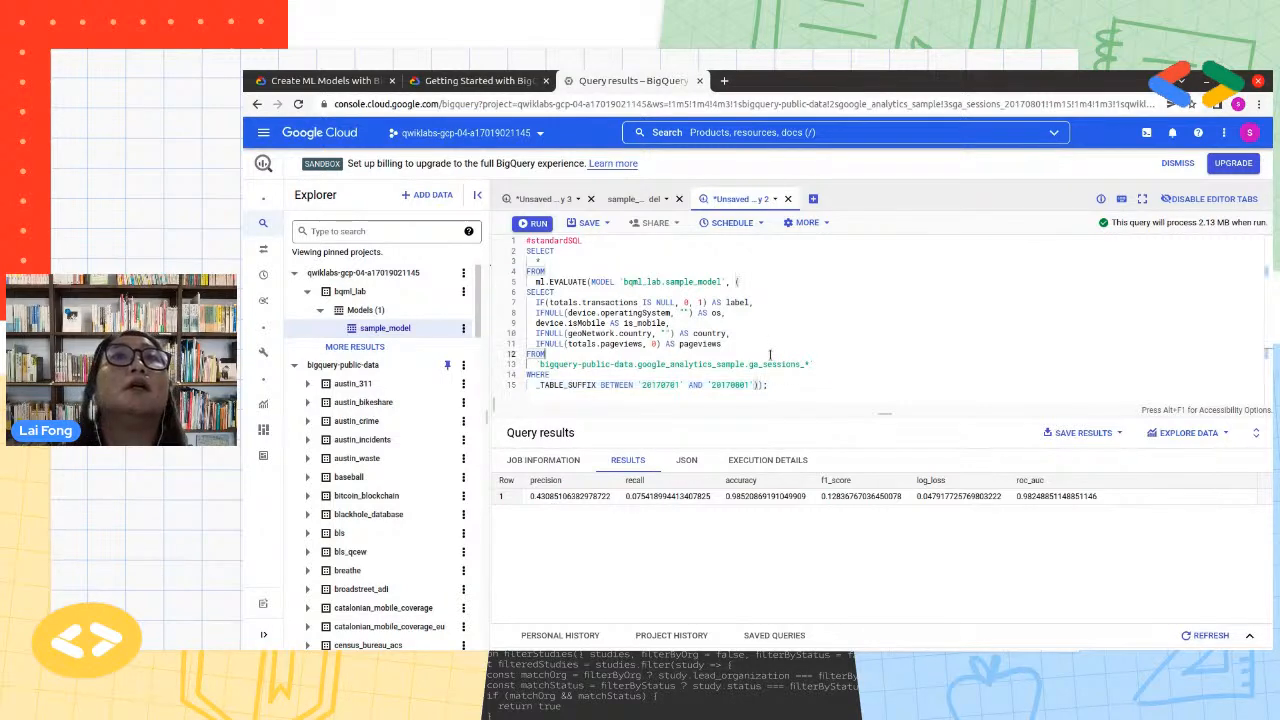
Switch to the lab instructions and review which metric columns ml.EVALUATE returns for a linear regression model
click(453, 82)
scroll(782, 433, down, 3)
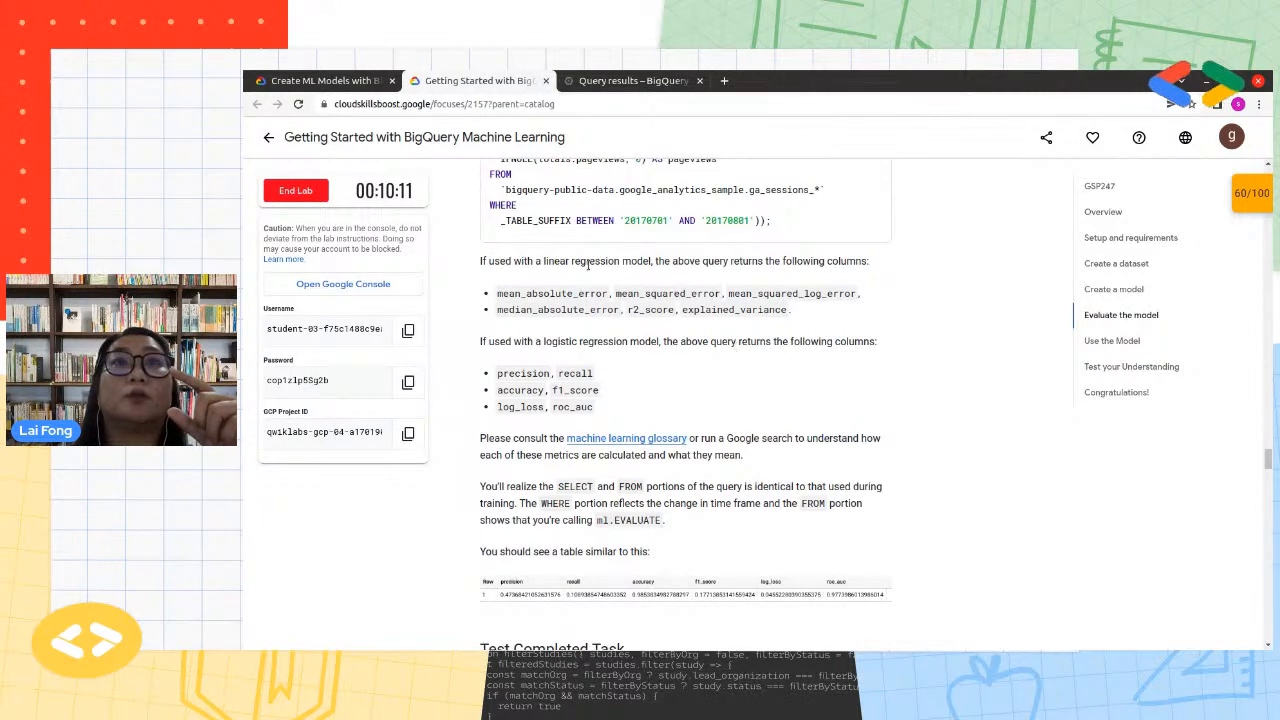
drag(545, 261, 651, 261)
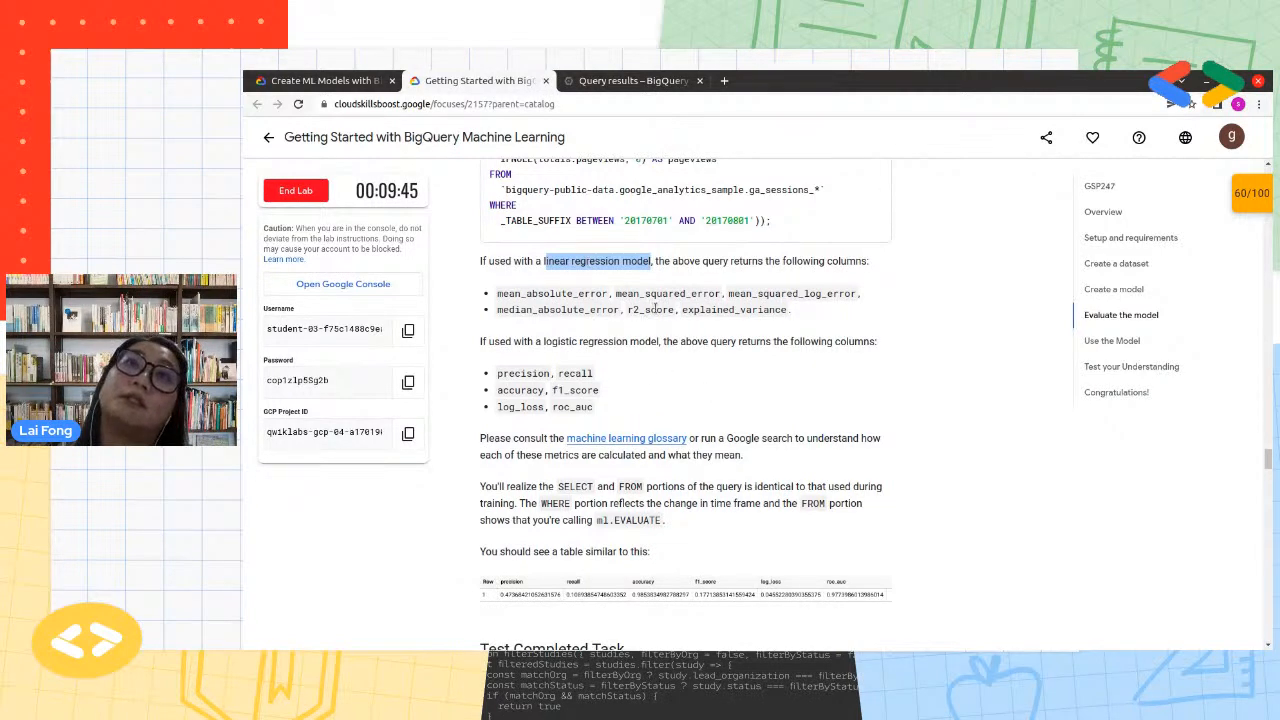
Check the lab progress for the Evaluate the Model task
click(762, 416)
scroll(760, 415, down, 3)
scroll(760, 415, down, 1)
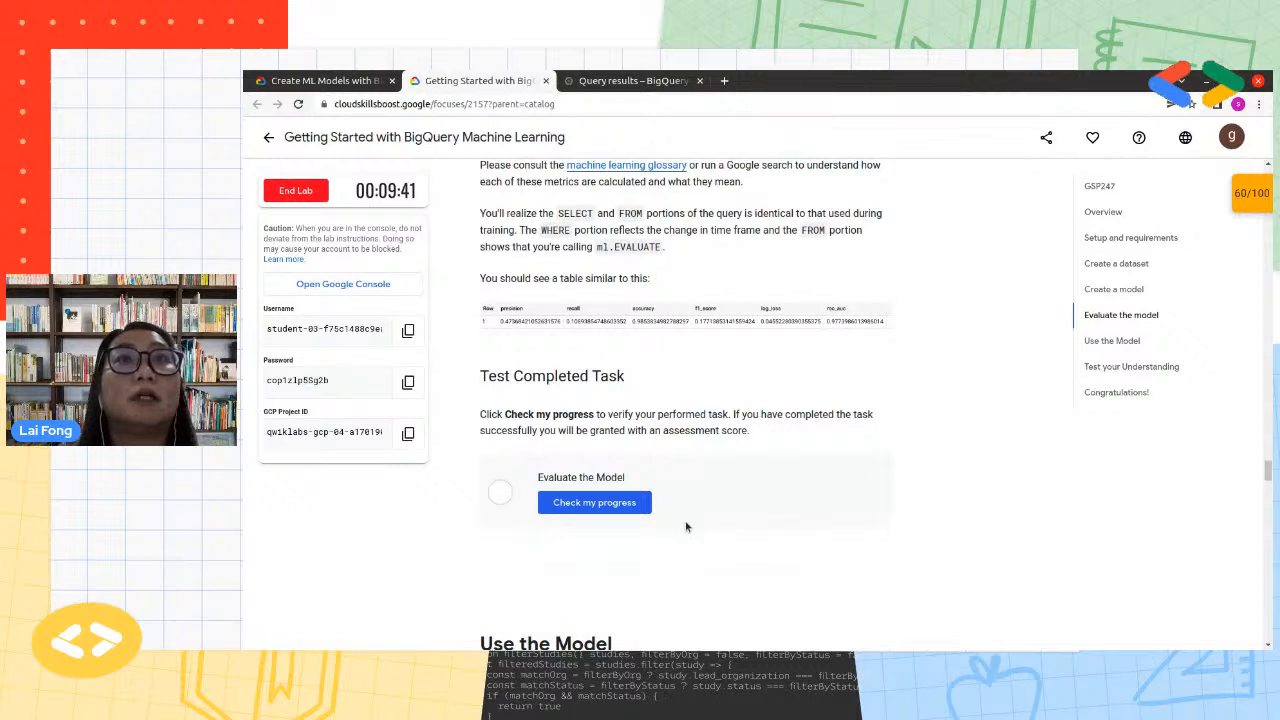
click(632, 503)
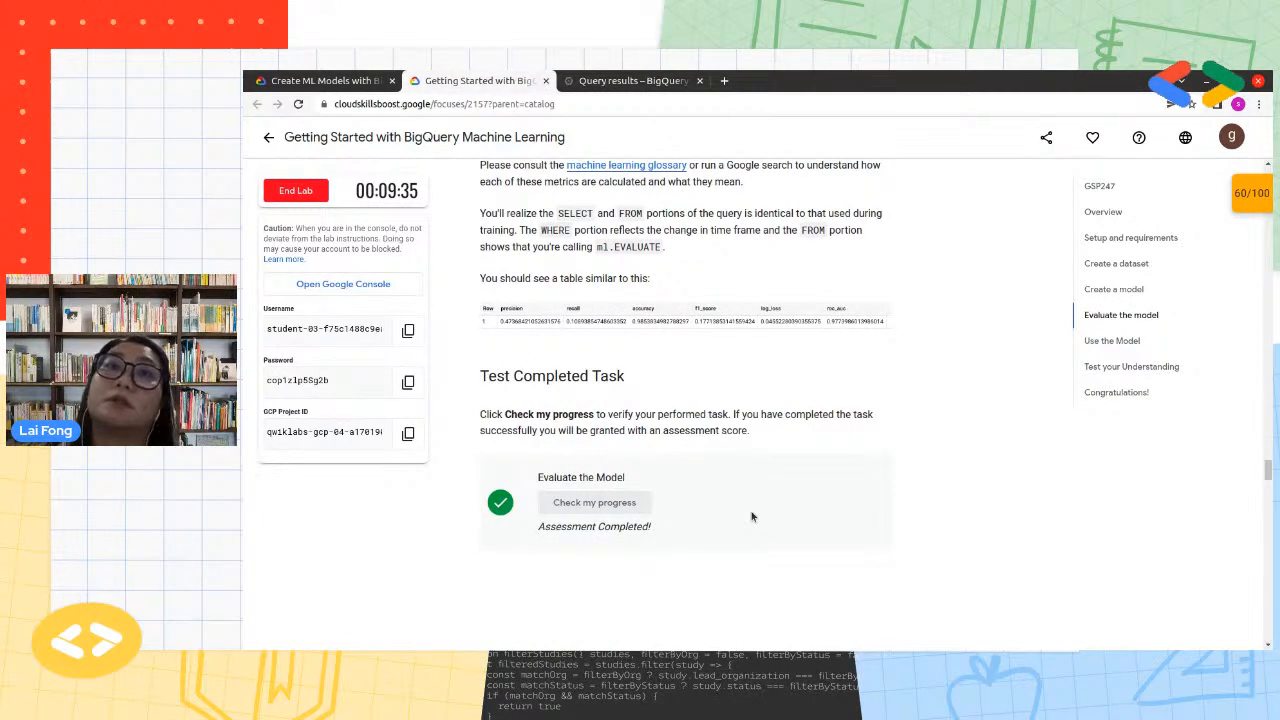
Copy the Predict purchases per country query from the lab's Use the Model section
scroll(752, 516, down, 3)
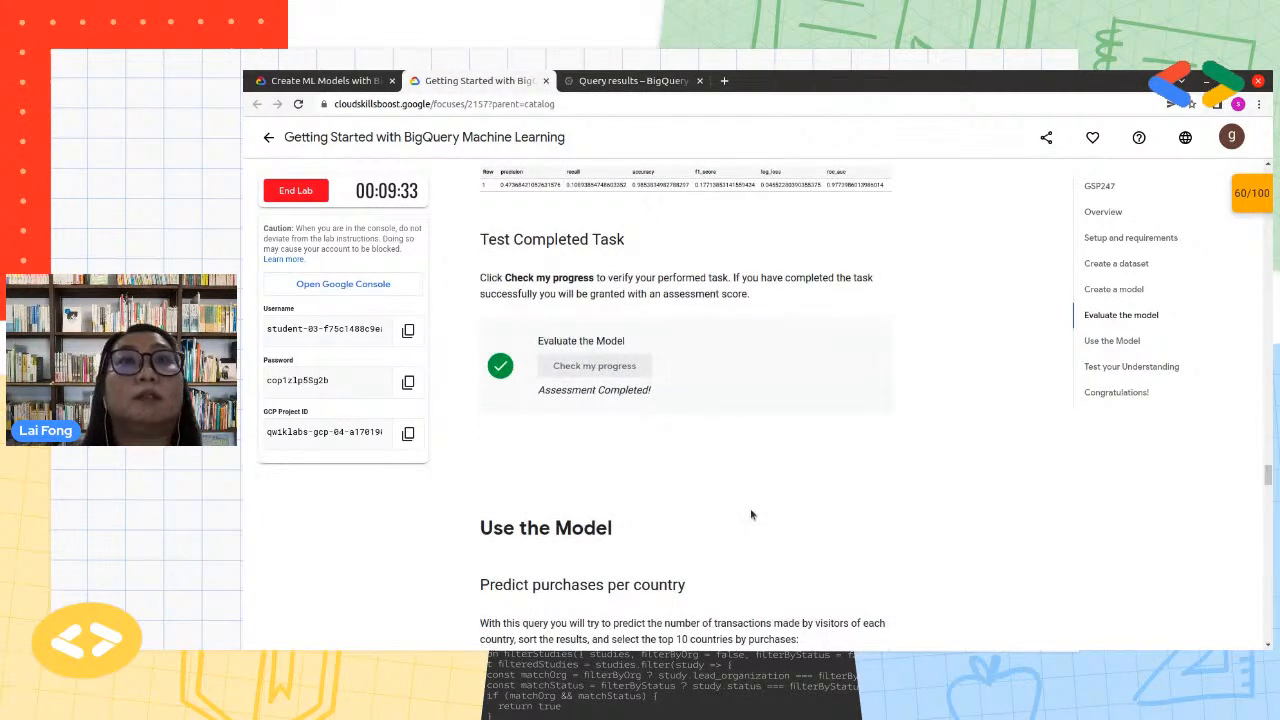
scroll(752, 514, down, 1)
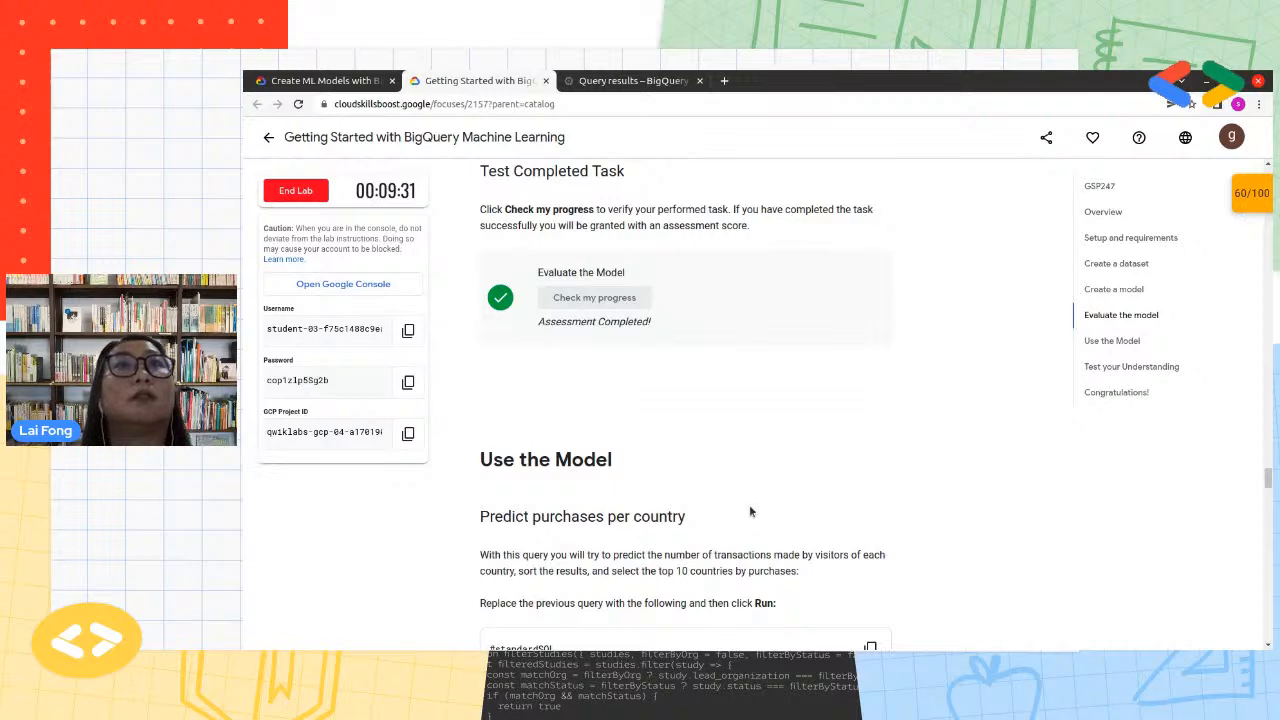
scroll(750, 510, down, 5)
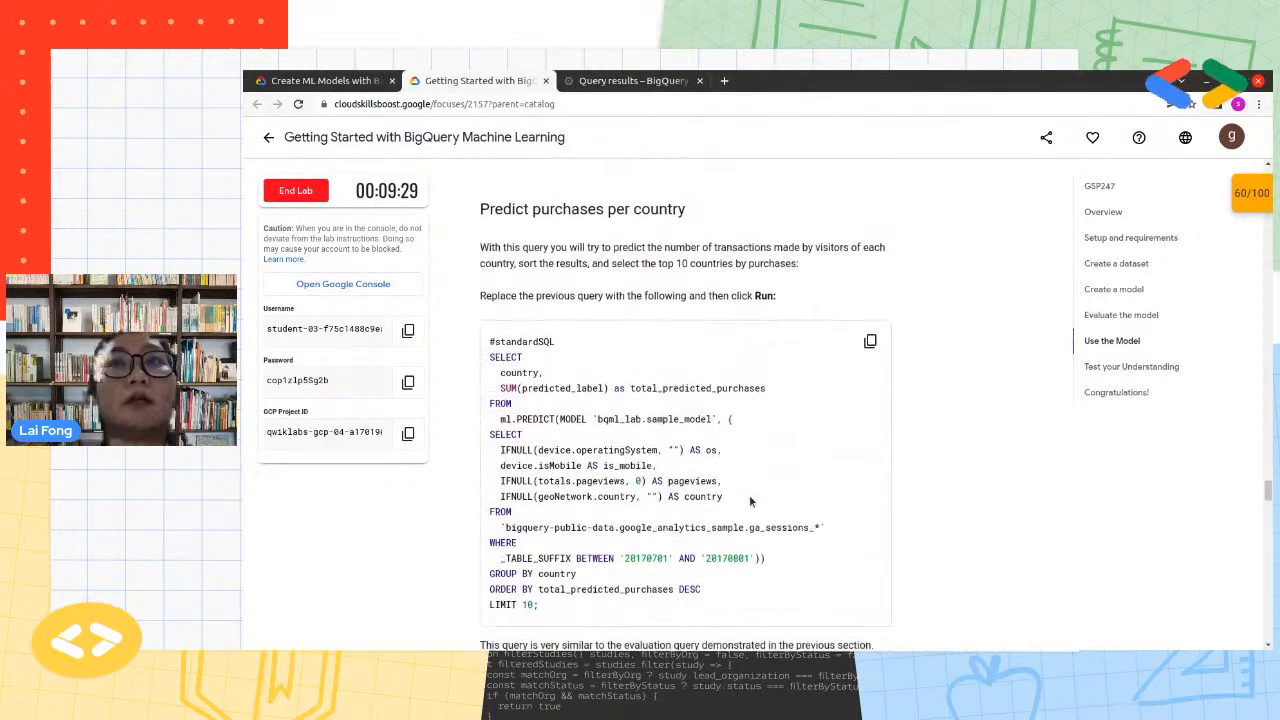
scroll(749, 497, down, 1)
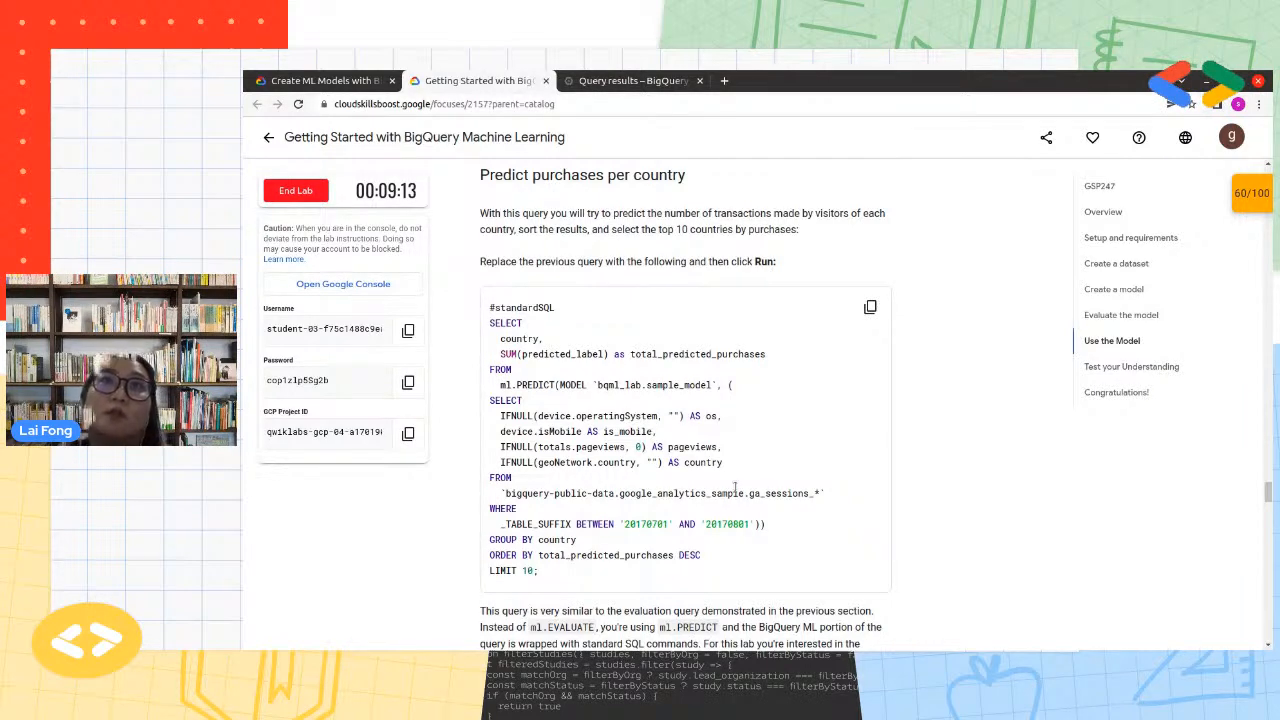
click(870, 307)
Switch back to BigQuery, paste the ml.PREDICT query into a new editor and run it
click(620, 82)
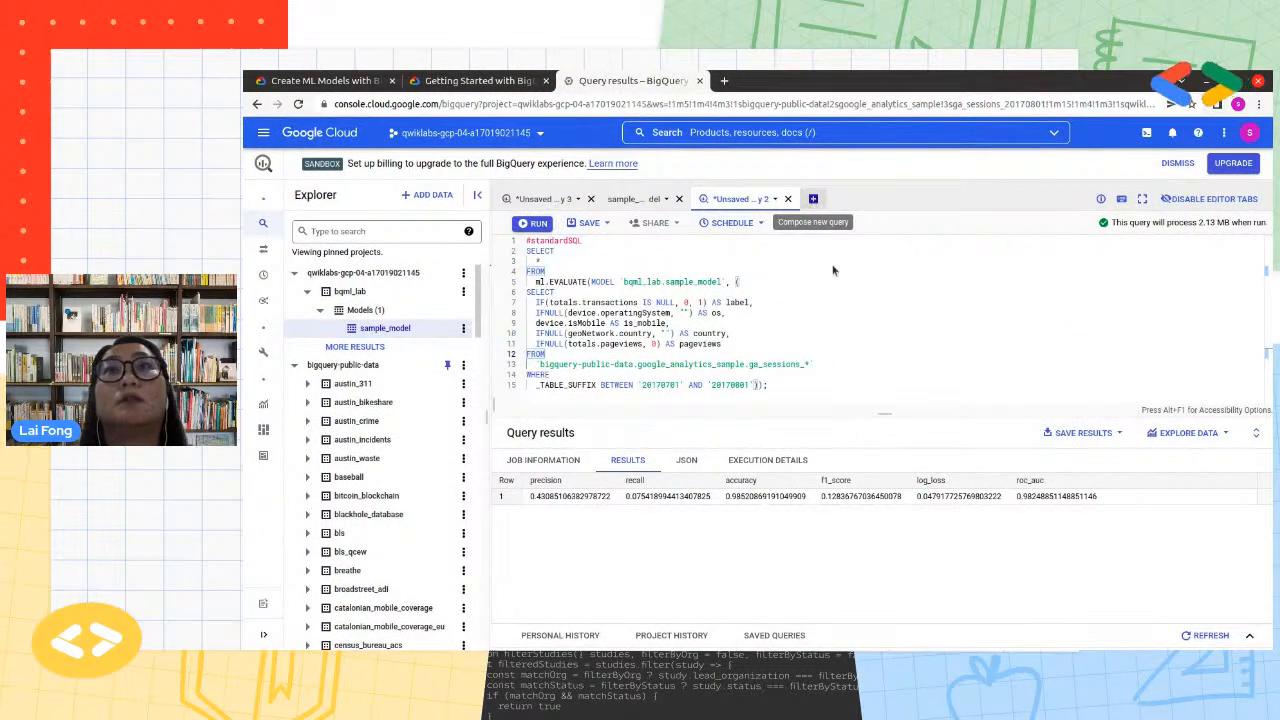
click(813, 198)
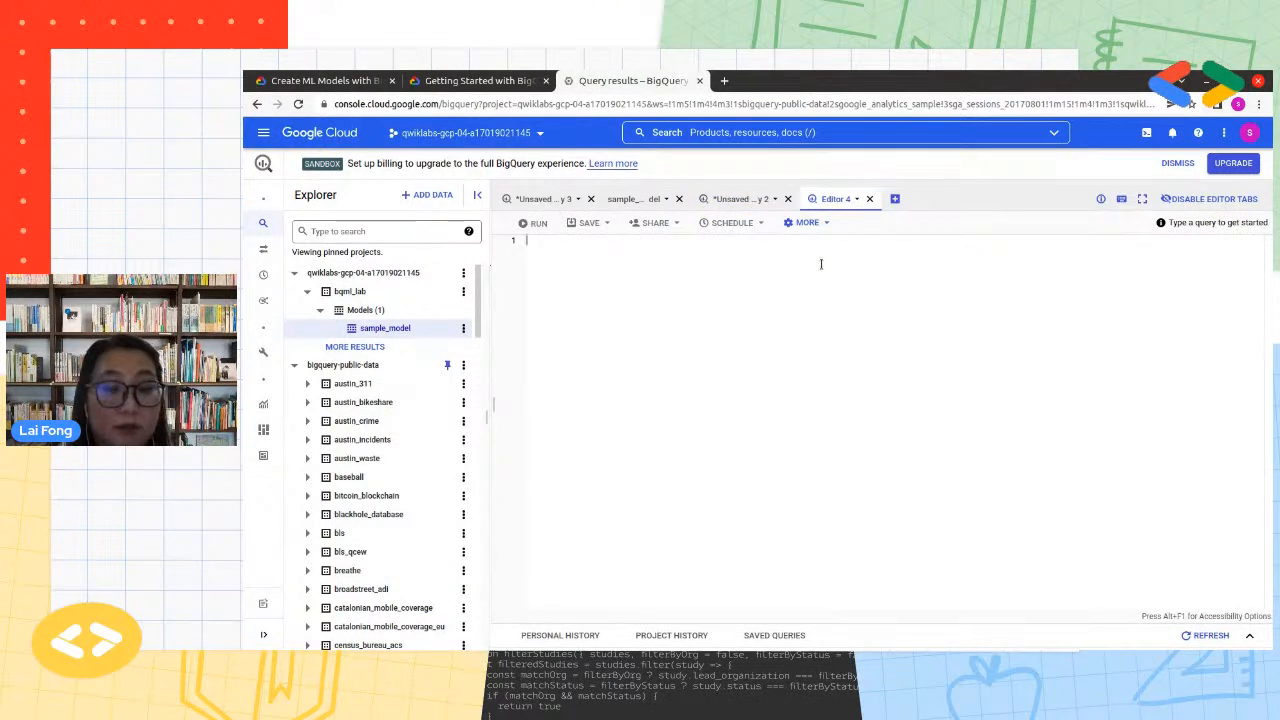
key(ctrl+v)
click(535, 223)
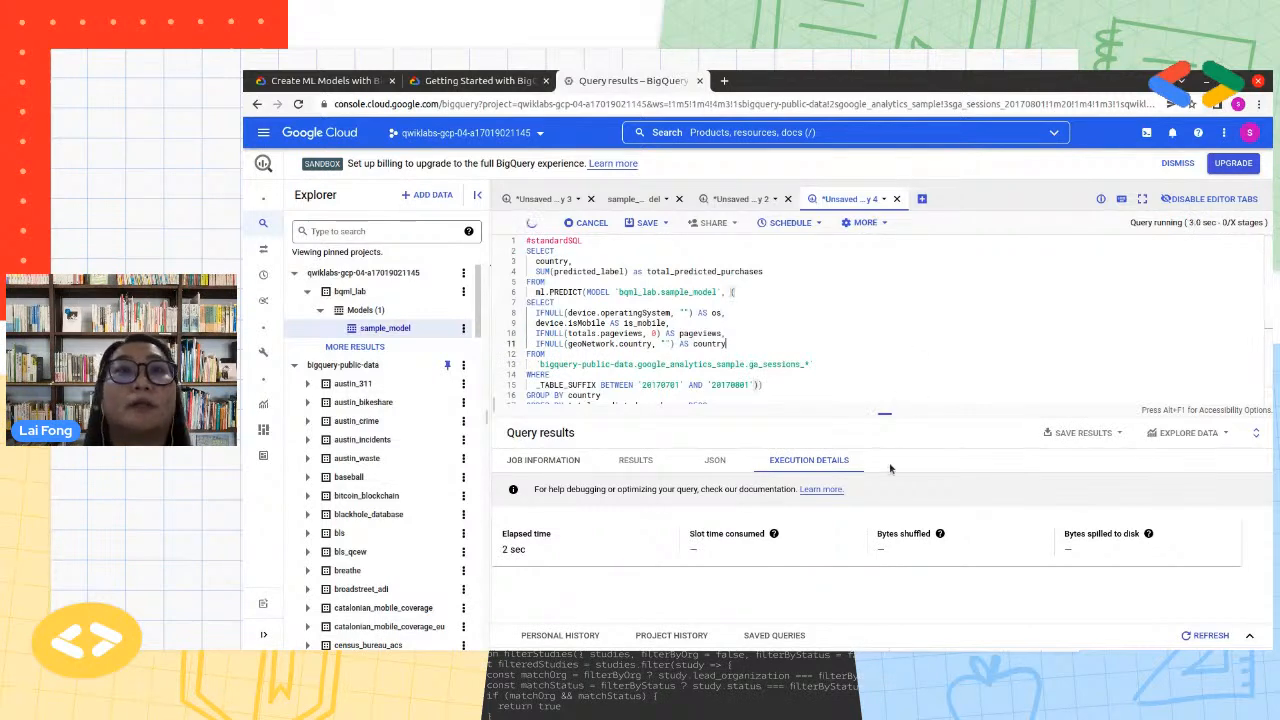
Enlarge the query editor and examine the prediction query's descending sort order and its four selected feature columns
drag(887, 421, 885, 452)
click(698, 405)
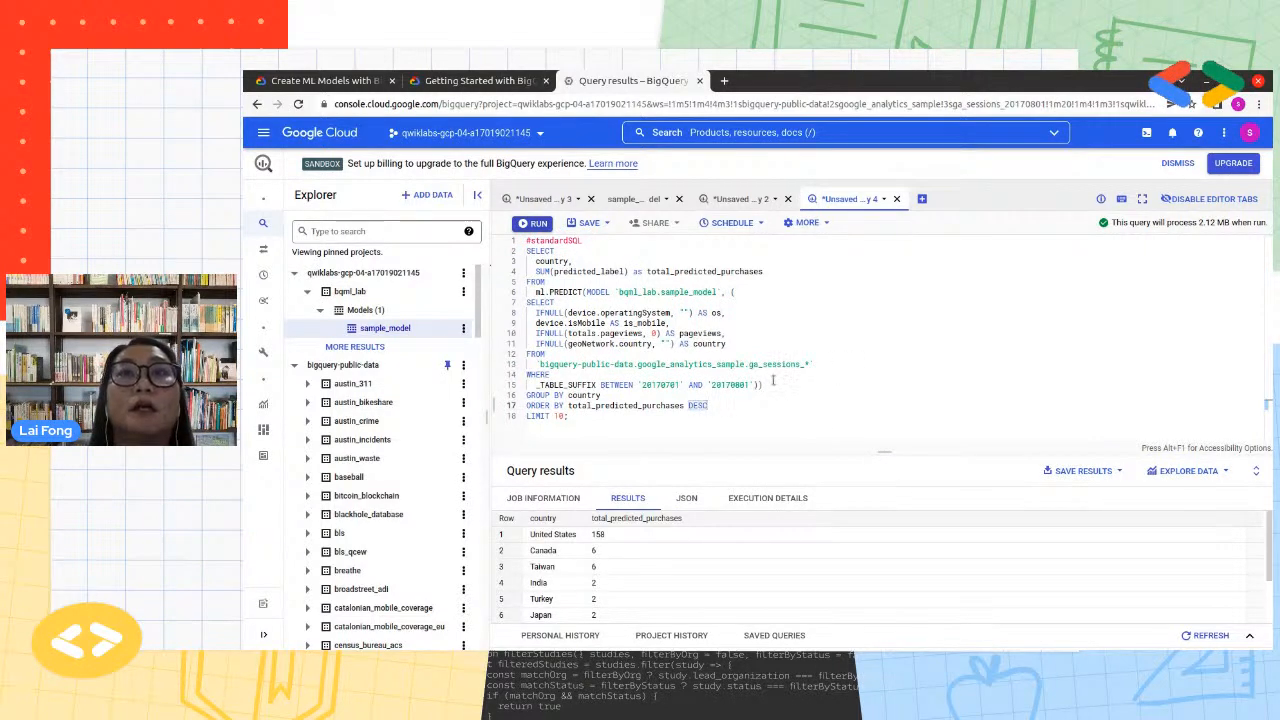
drag(773, 381, 527, 302)
click(738, 344)
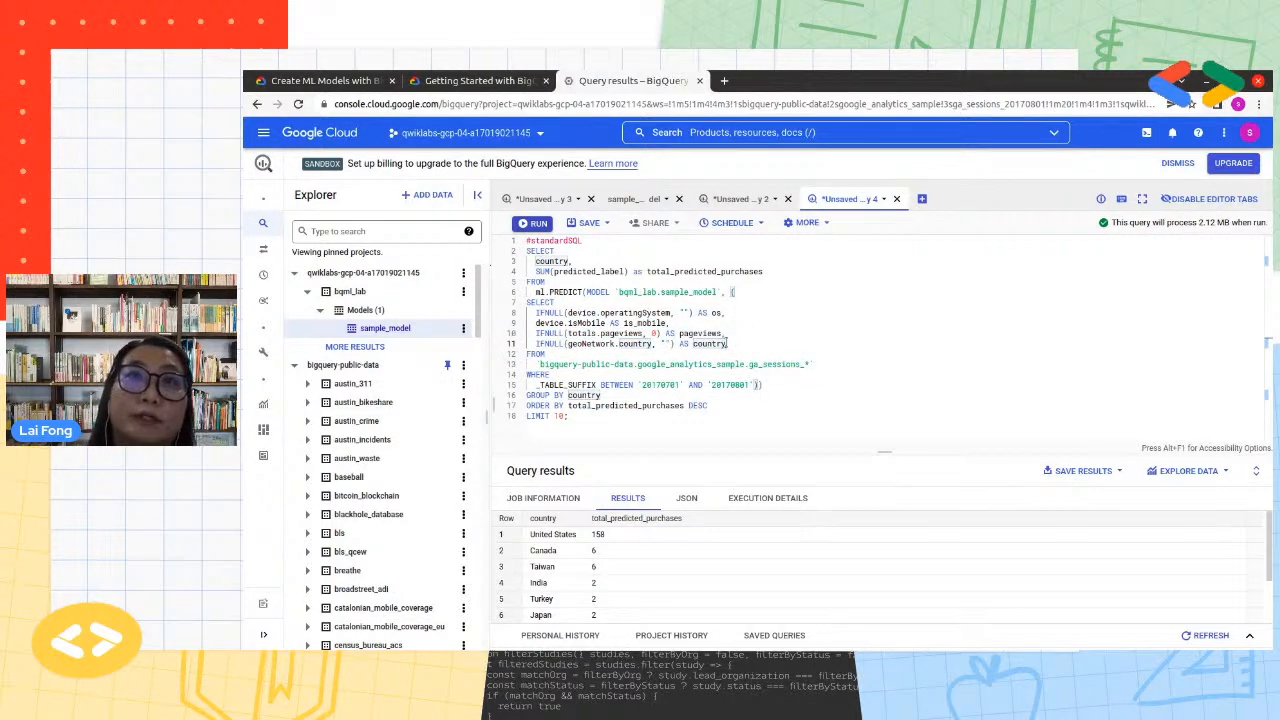
drag(734, 343, 513, 317)
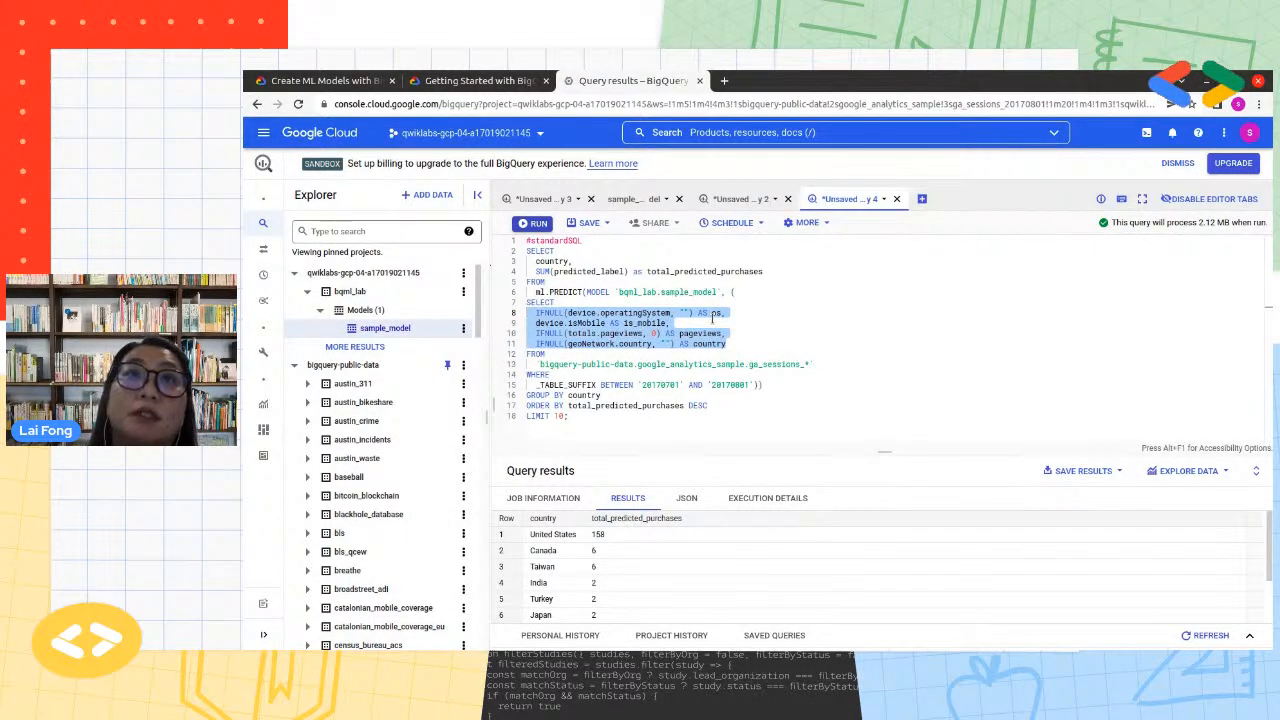
click(763, 338)
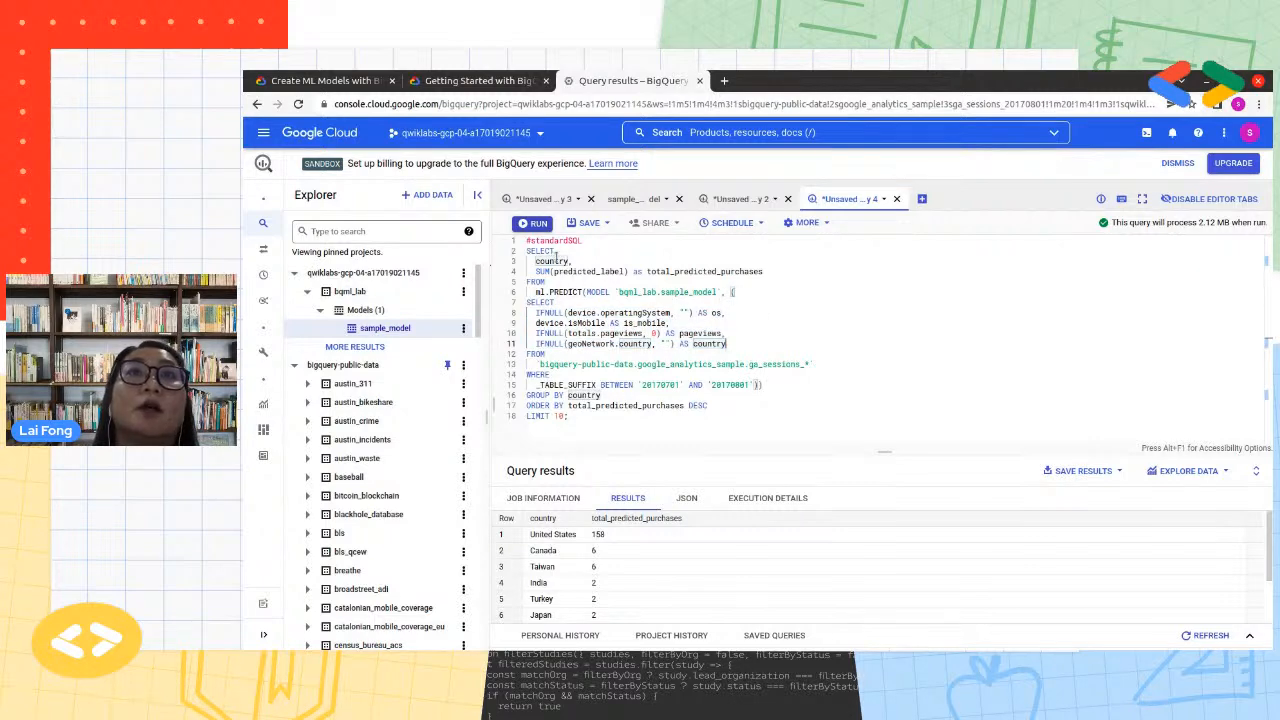
Point out the country and total_predicted_purchases outputs, the PREDICT function and the sample_model name in the prediction query
double_click(551, 261)
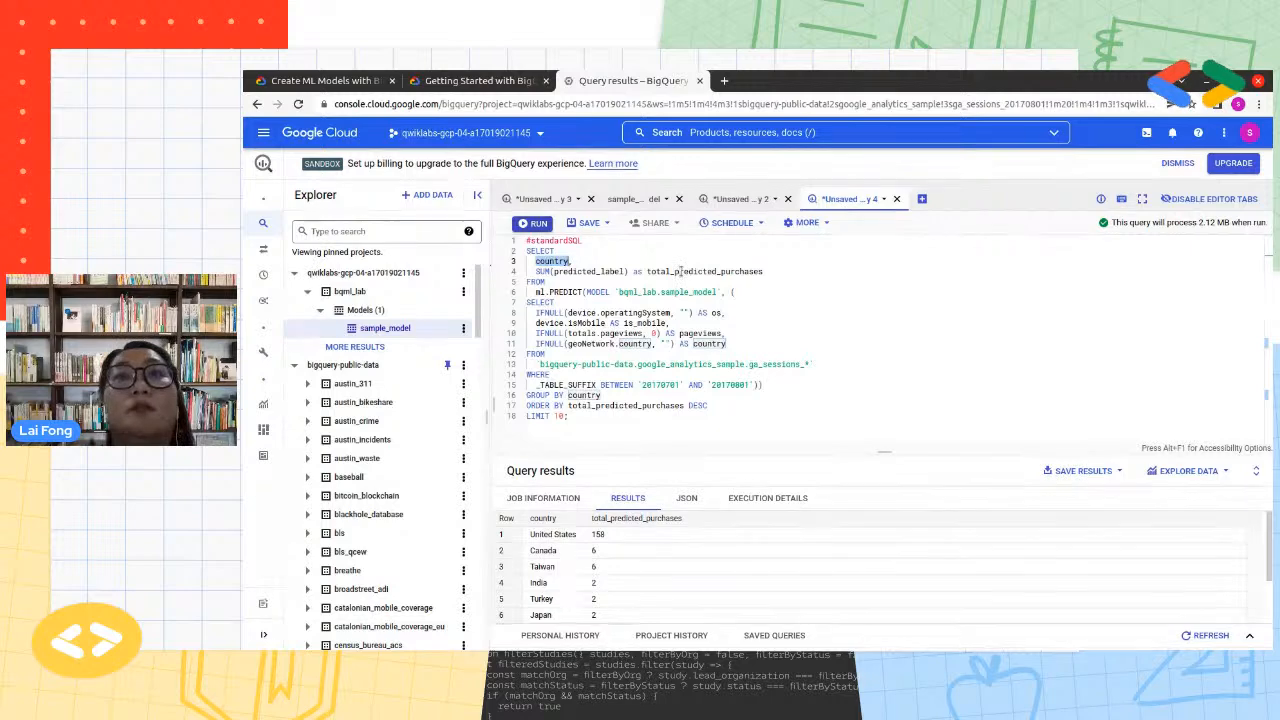
double_click(678, 271)
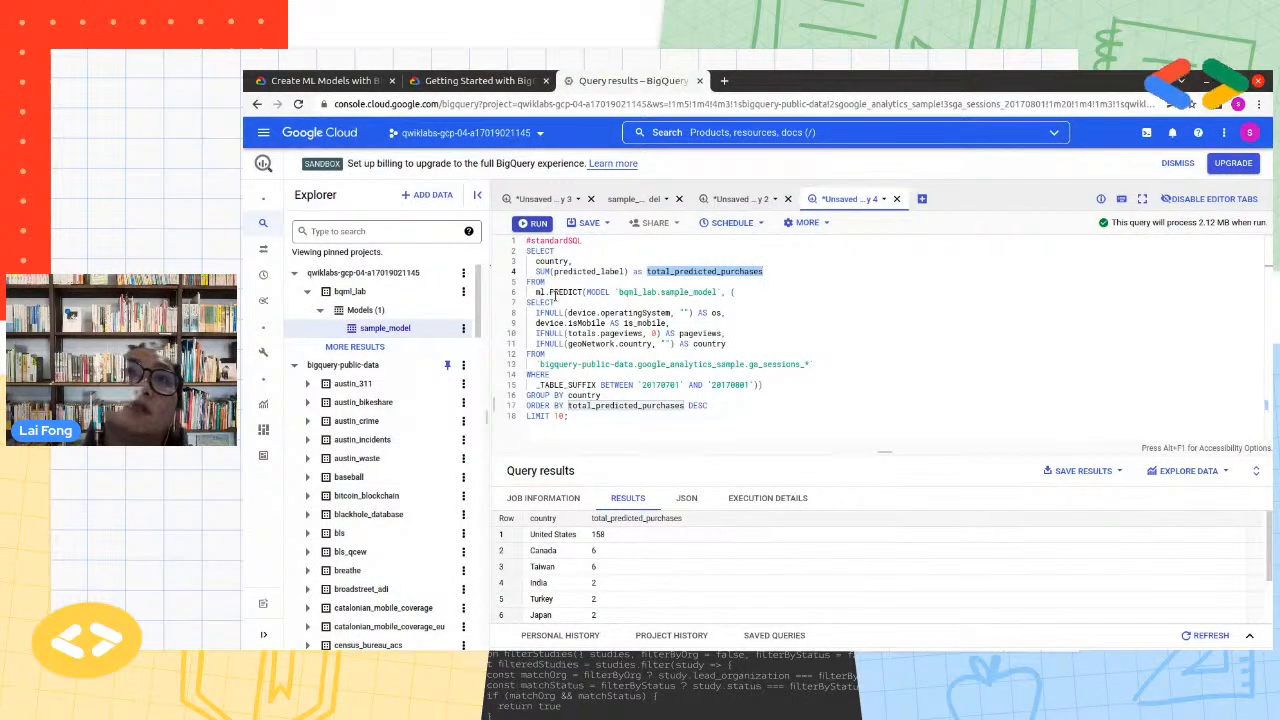
double_click(565, 292)
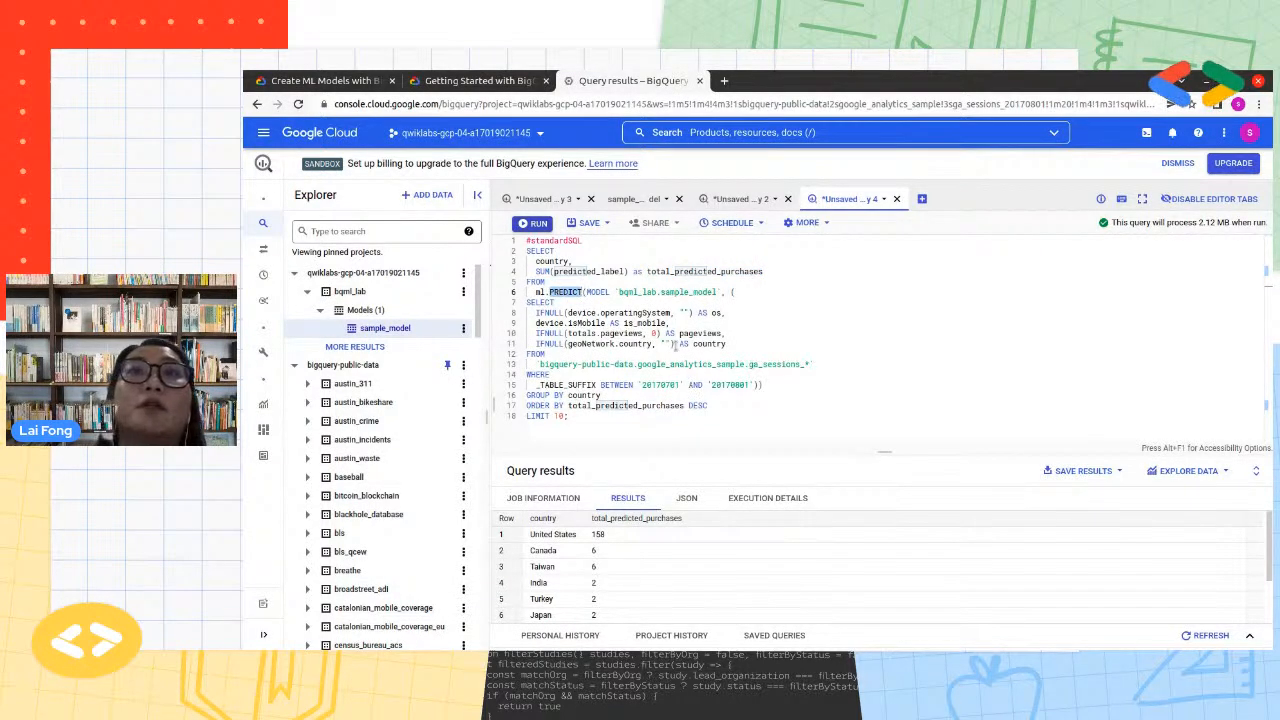
double_click(671, 292)
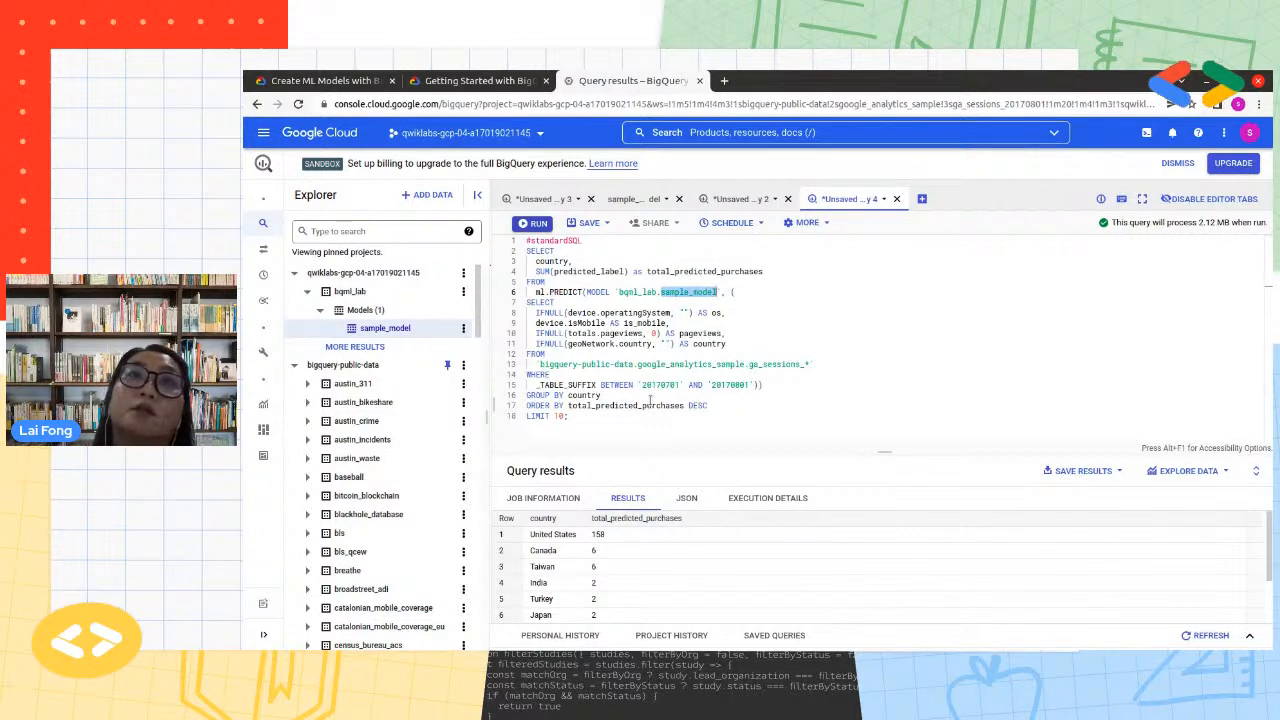
Return to the create-model query and add a comma after pageviews, followed by a placeholder line "..." for further features
click(543, 198)
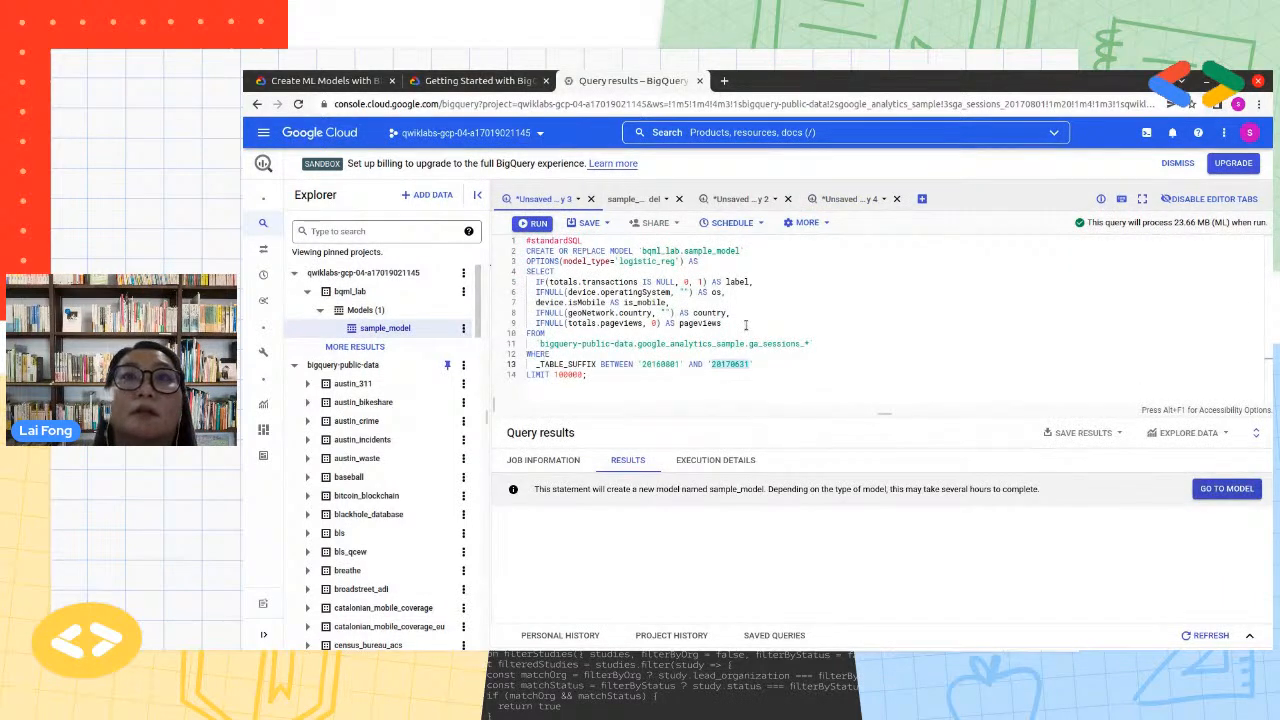
click(745, 325)
click(747, 330)
text(,)
key(Return)
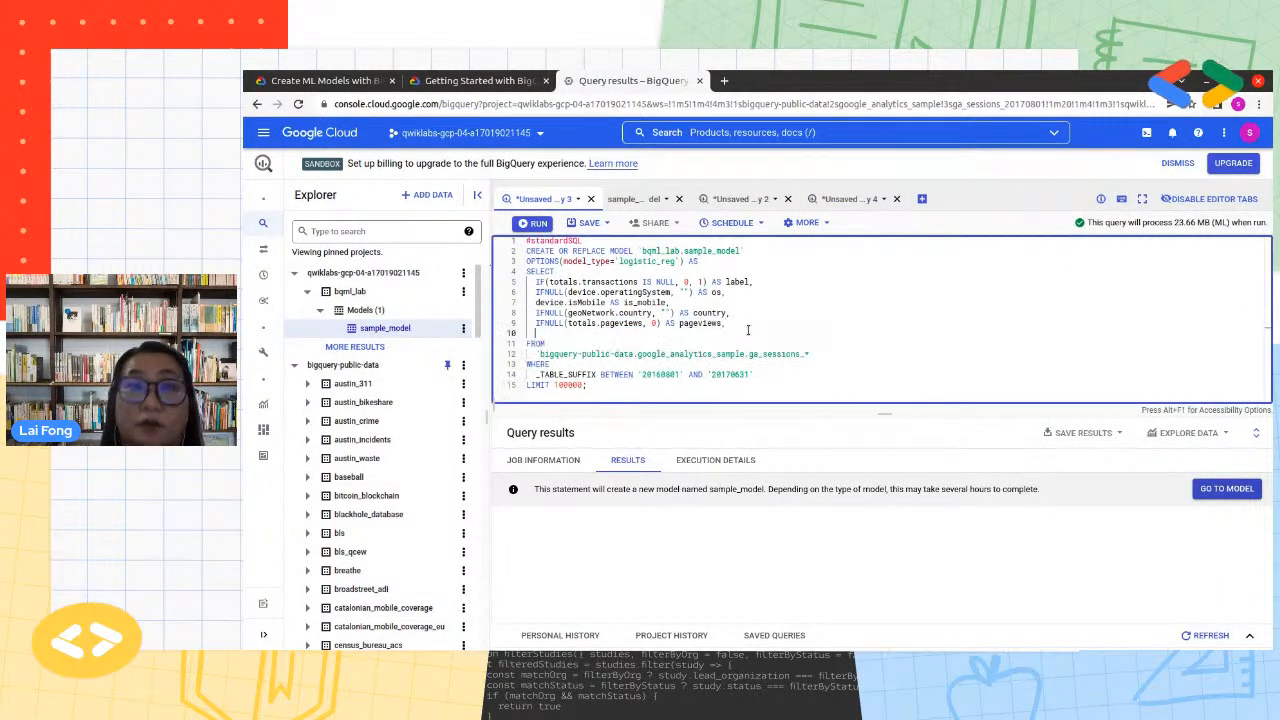
Change the model name in the CREATE OR REPLACE MODEL statement to sample_model2
click(742, 251)
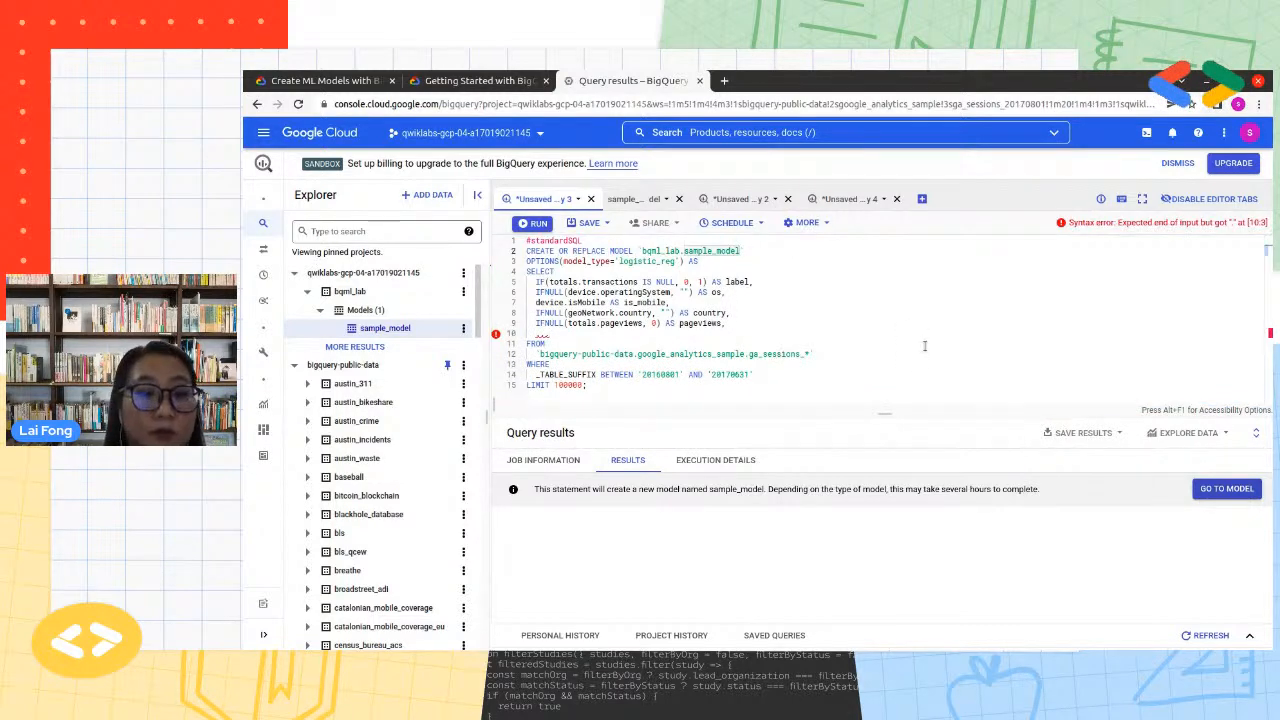
text(2)
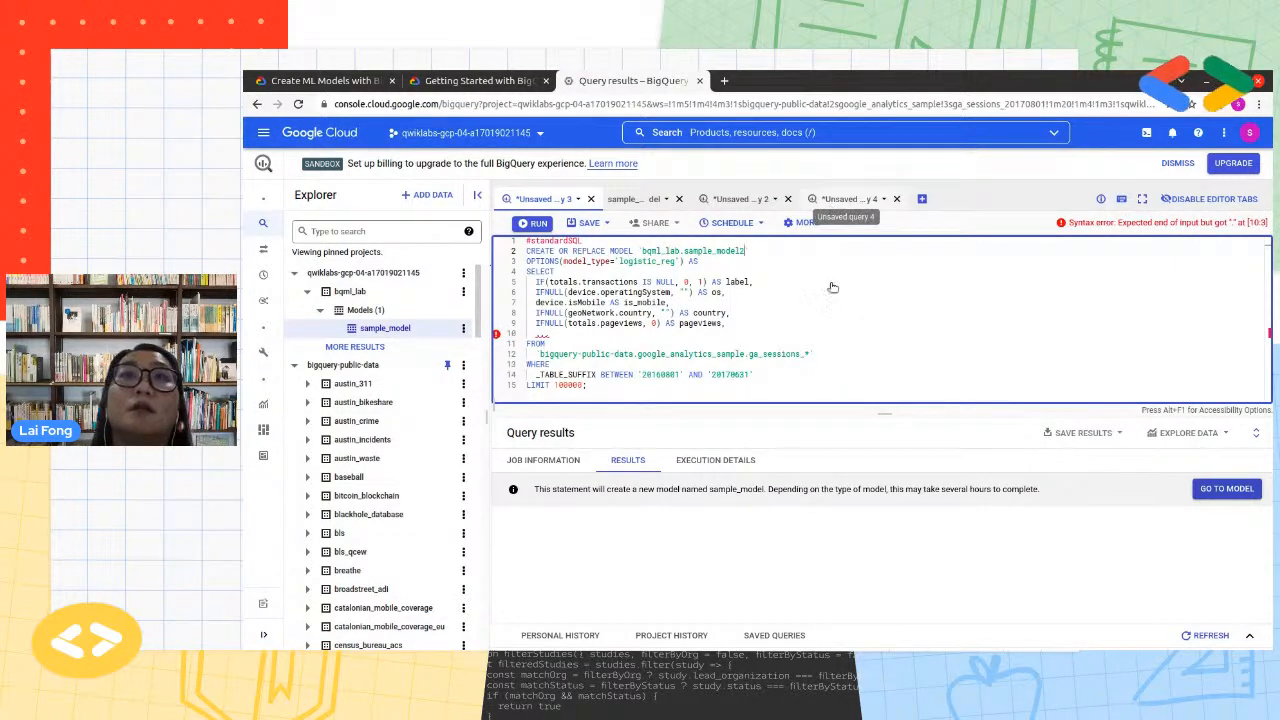
Return to the per-country prediction query and review its DESC ordering against the predicted purchases, starting with the United States
click(848, 198)
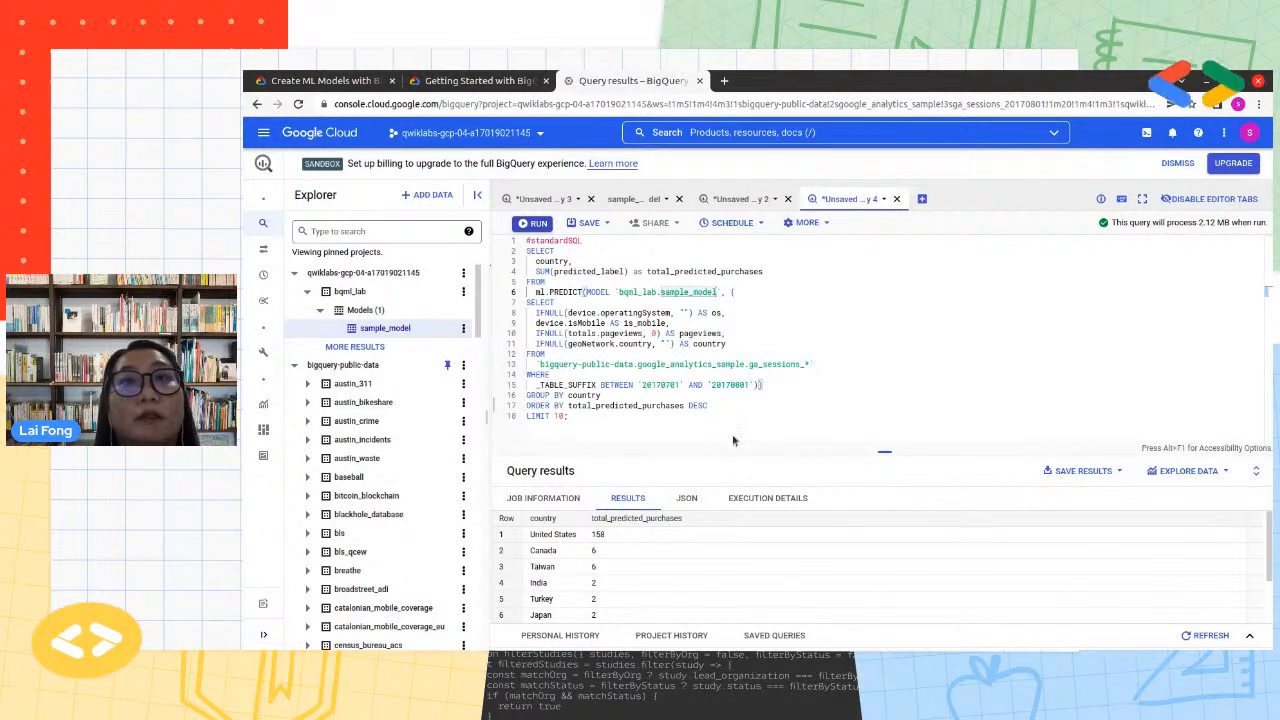
drag(732, 443, 733, 420)
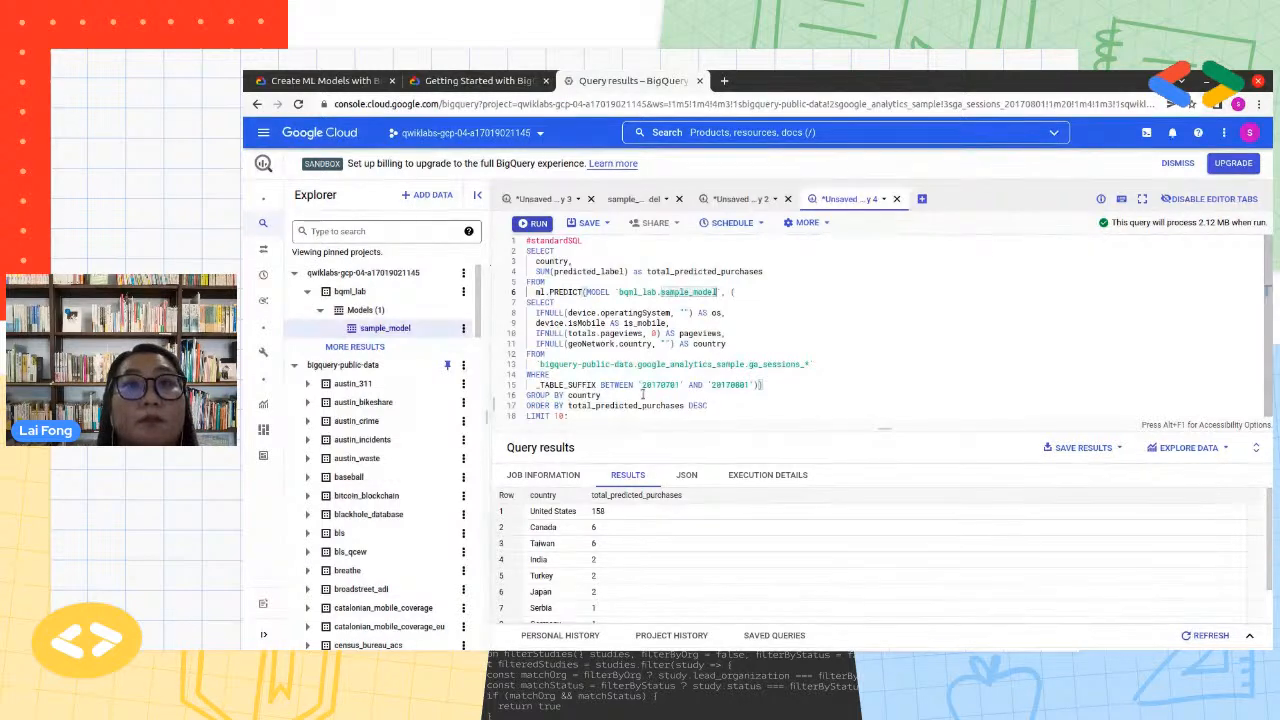
double_click(694, 404)
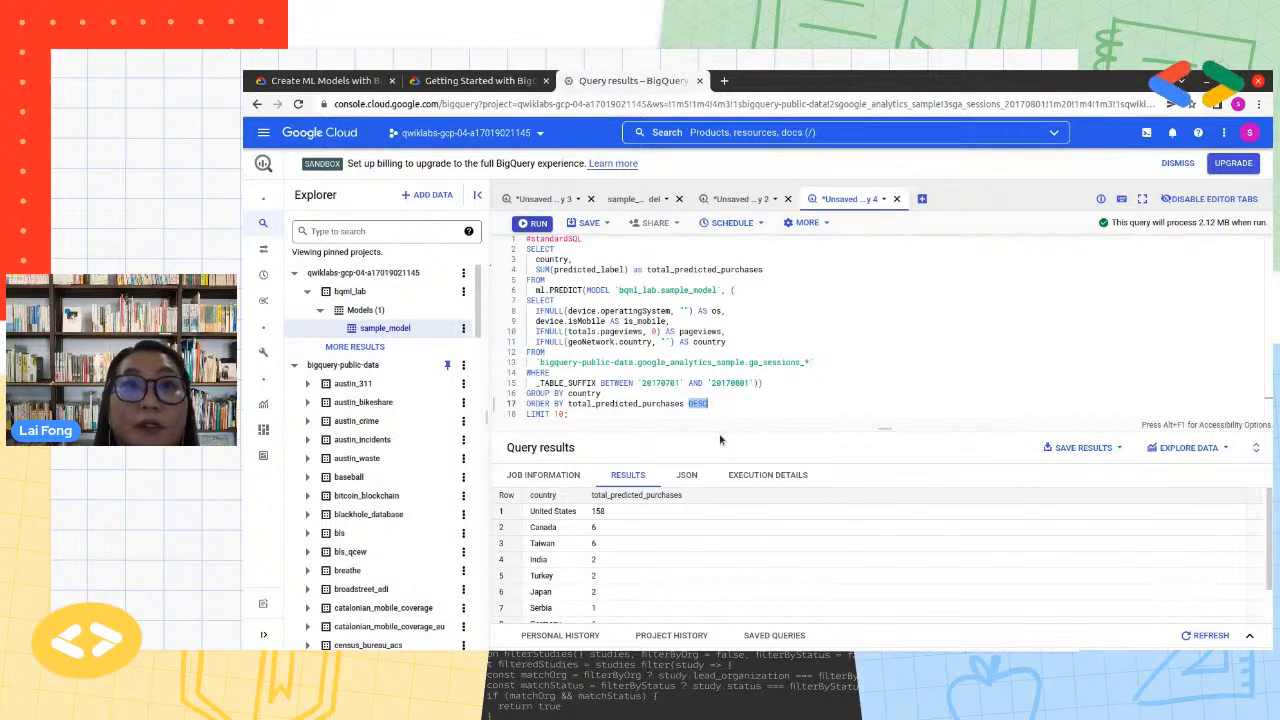
double_click(597, 511)
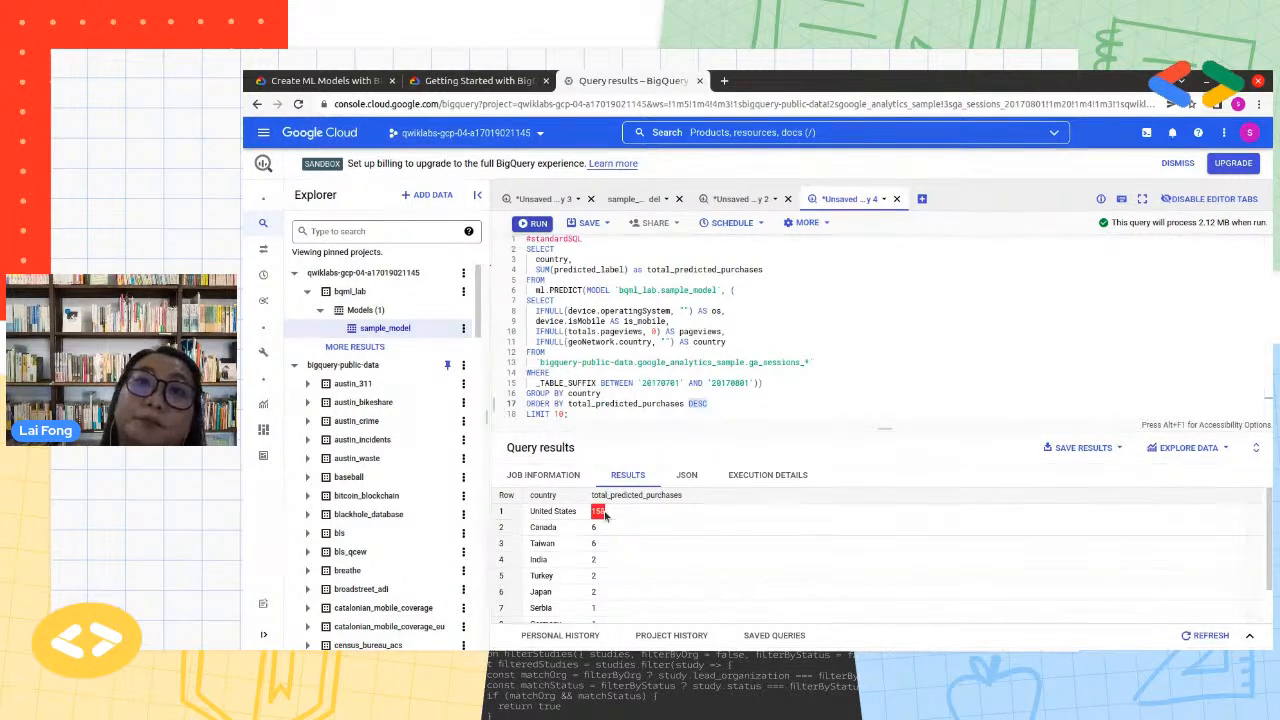
scroll(605, 567, down, 2)
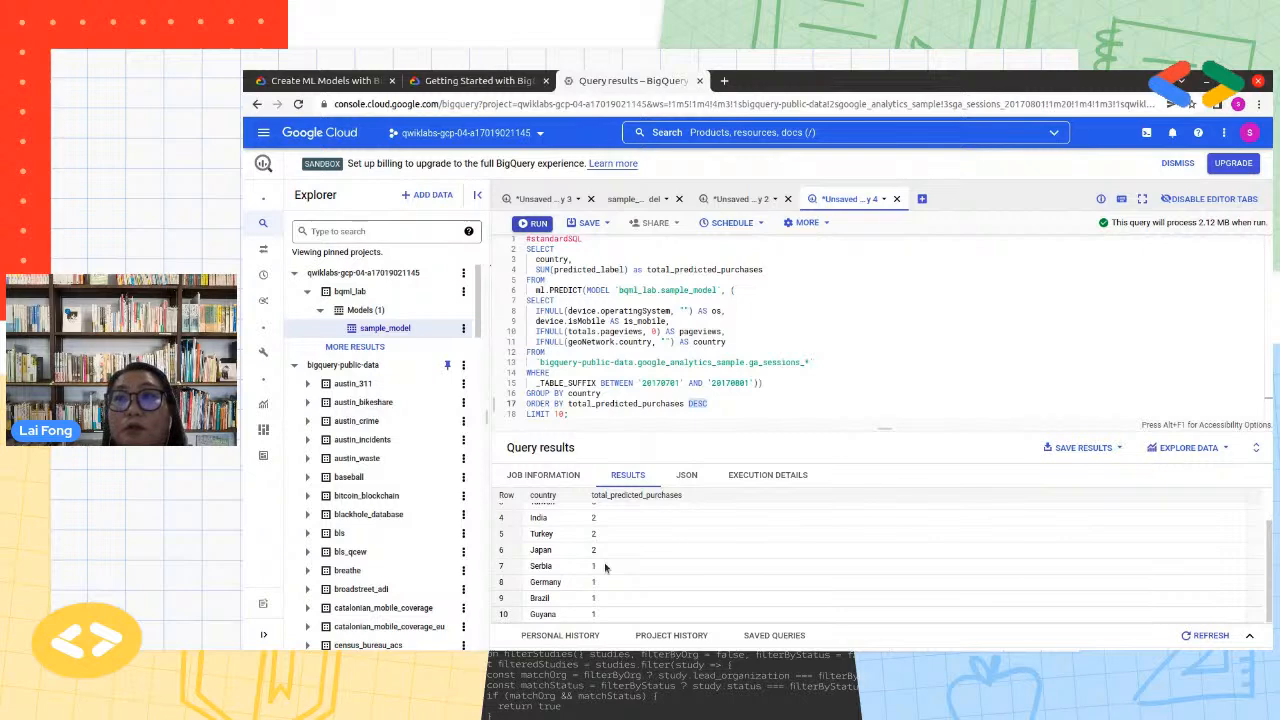
Point out the LIMIT 10 clause and review the ten countries in the prediction results
scroll(604, 562, up, 2)
click(676, 383)
drag(568, 414, 521, 416)
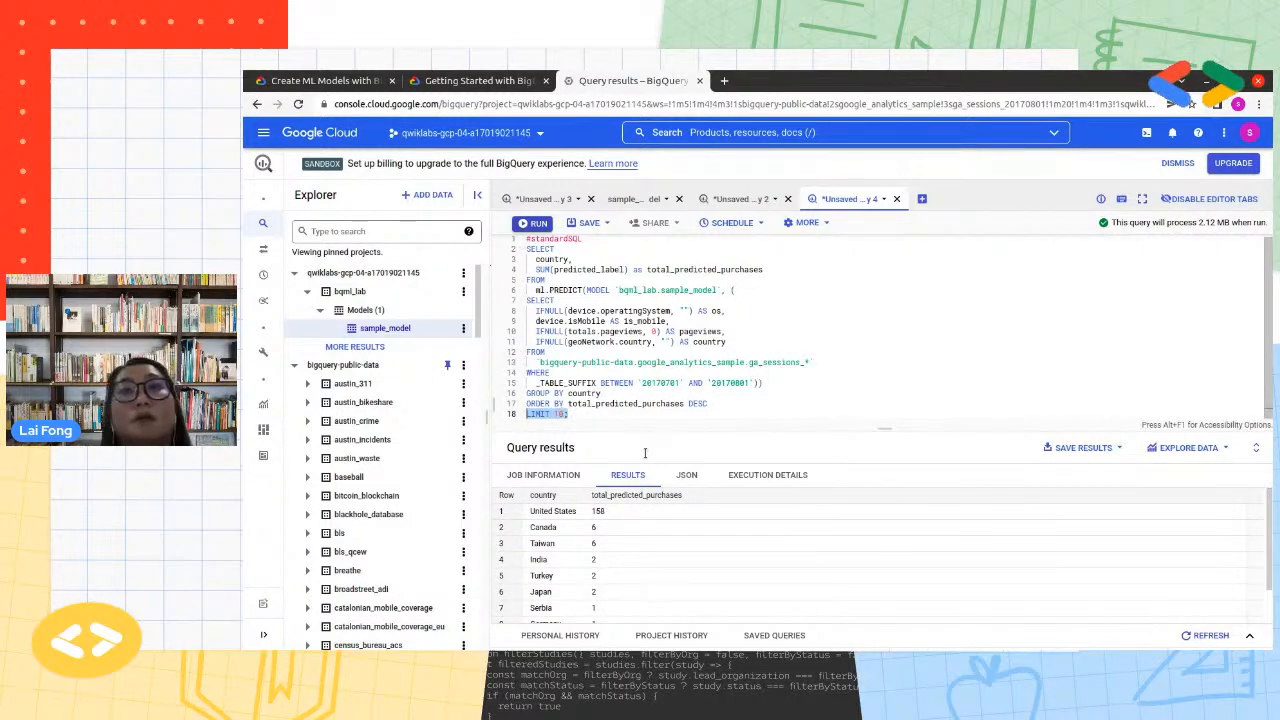
scroll(630, 590, down, 2)
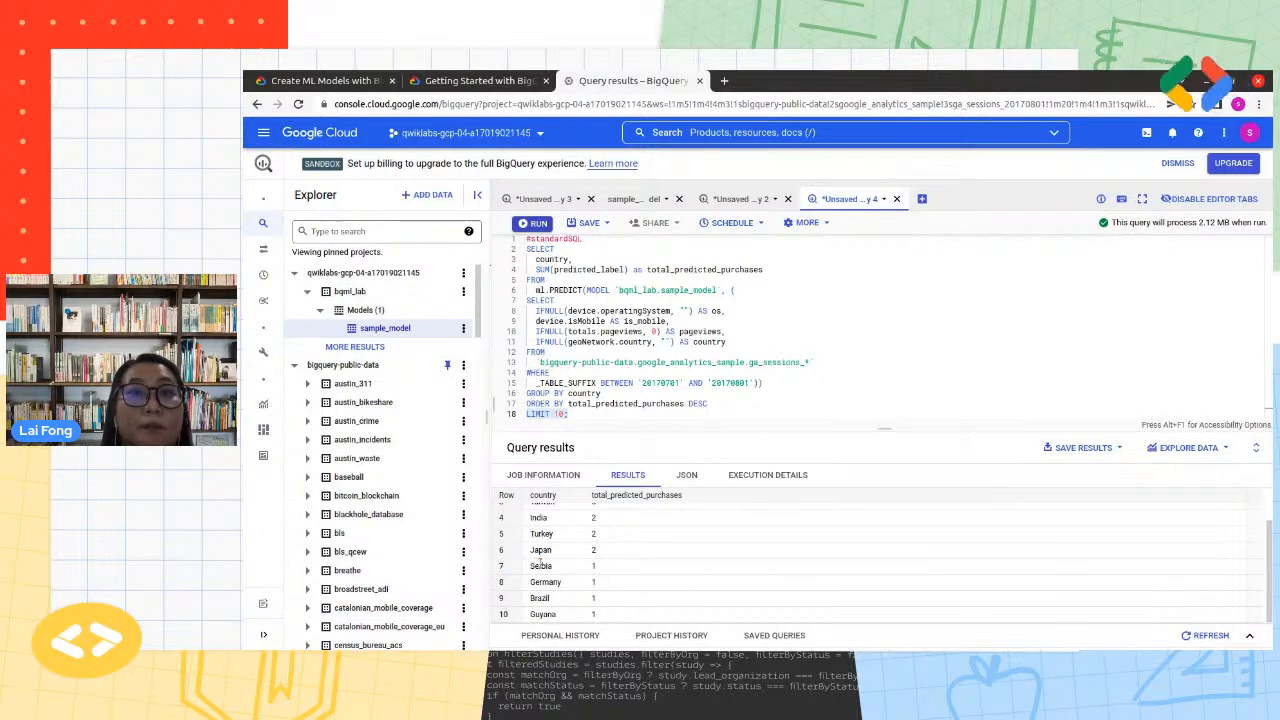
scroll(596, 578, up, 2)
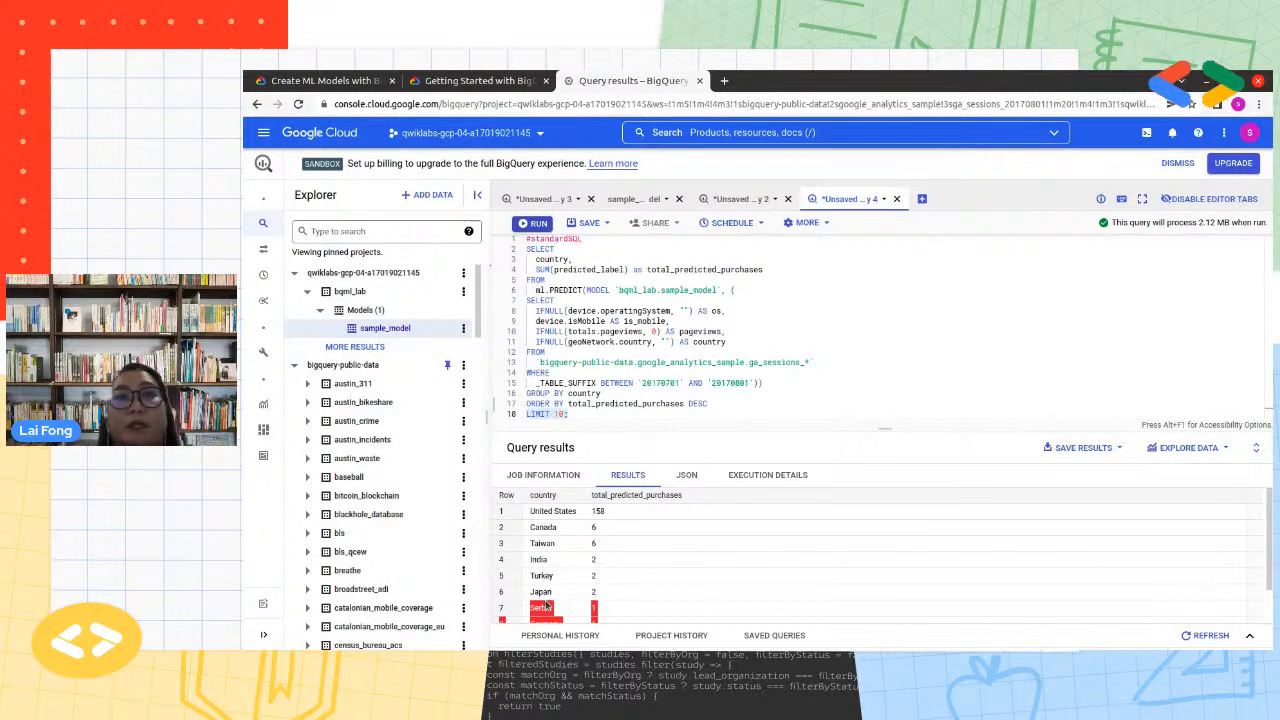
click(727, 341)
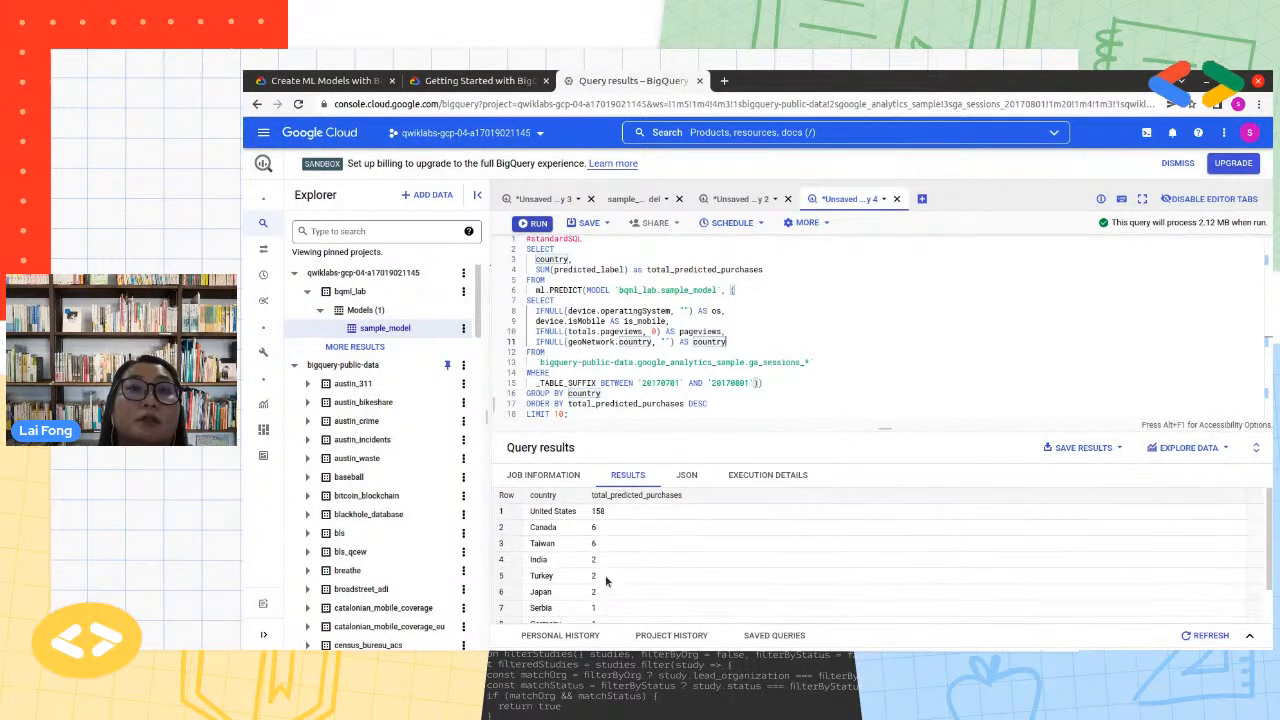
Switch to the lab instructions and check progress for the Predict purchases per country task
click(452, 84)
scroll(862, 515, down, 3)
scroll(862, 515, down, 7)
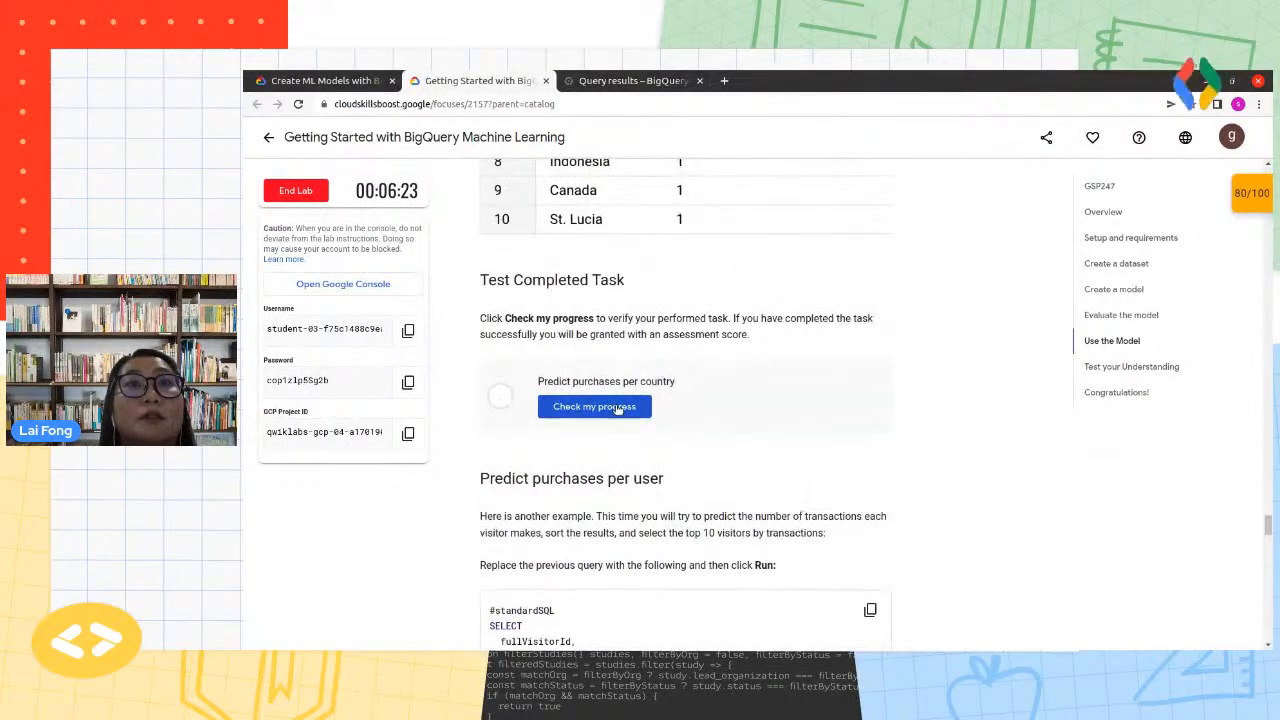
click(618, 408)
Copy the Predict purchases per user query from the lab instructions and look over its code
scroll(922, 548, down, 1)
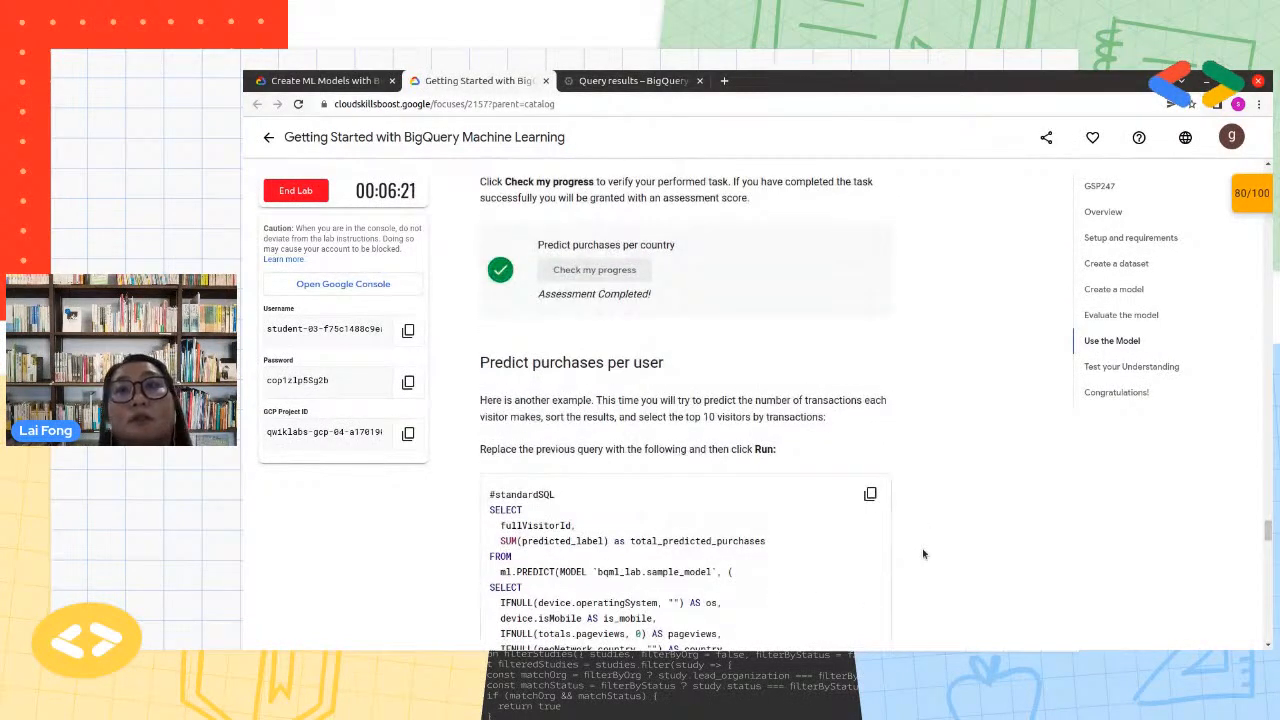
scroll(922, 548, down, 1)
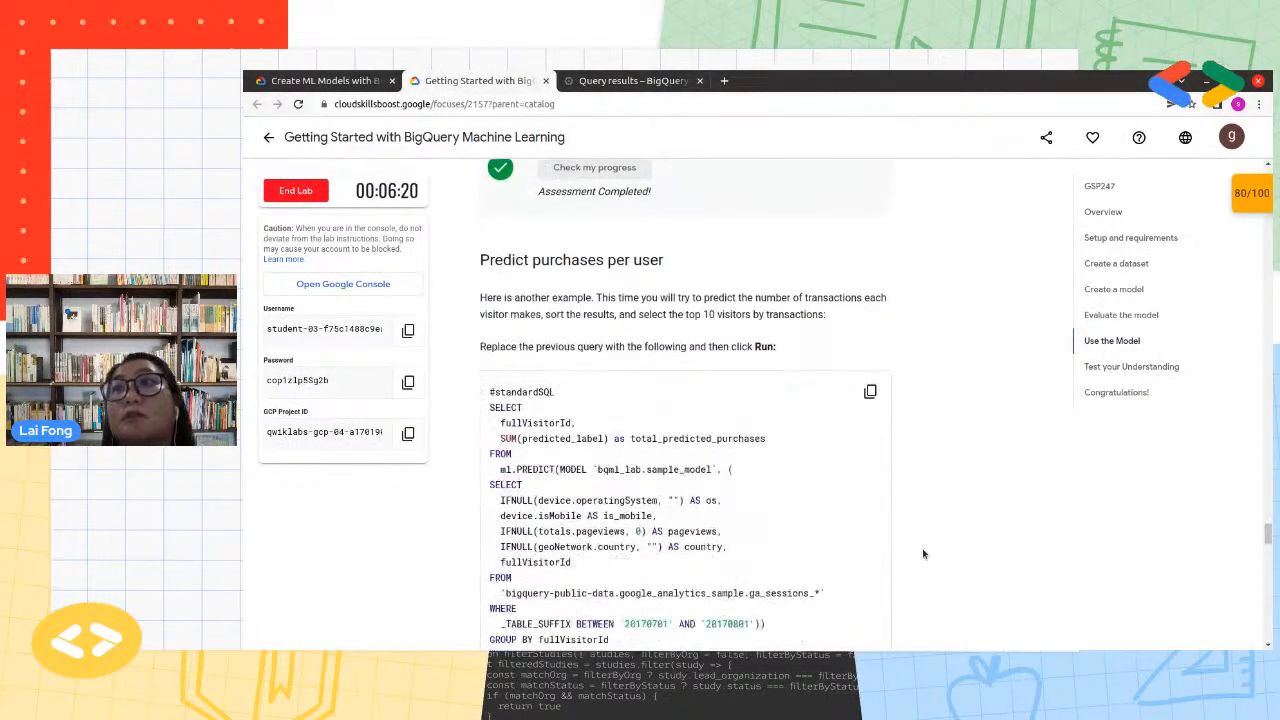
click(870, 393)
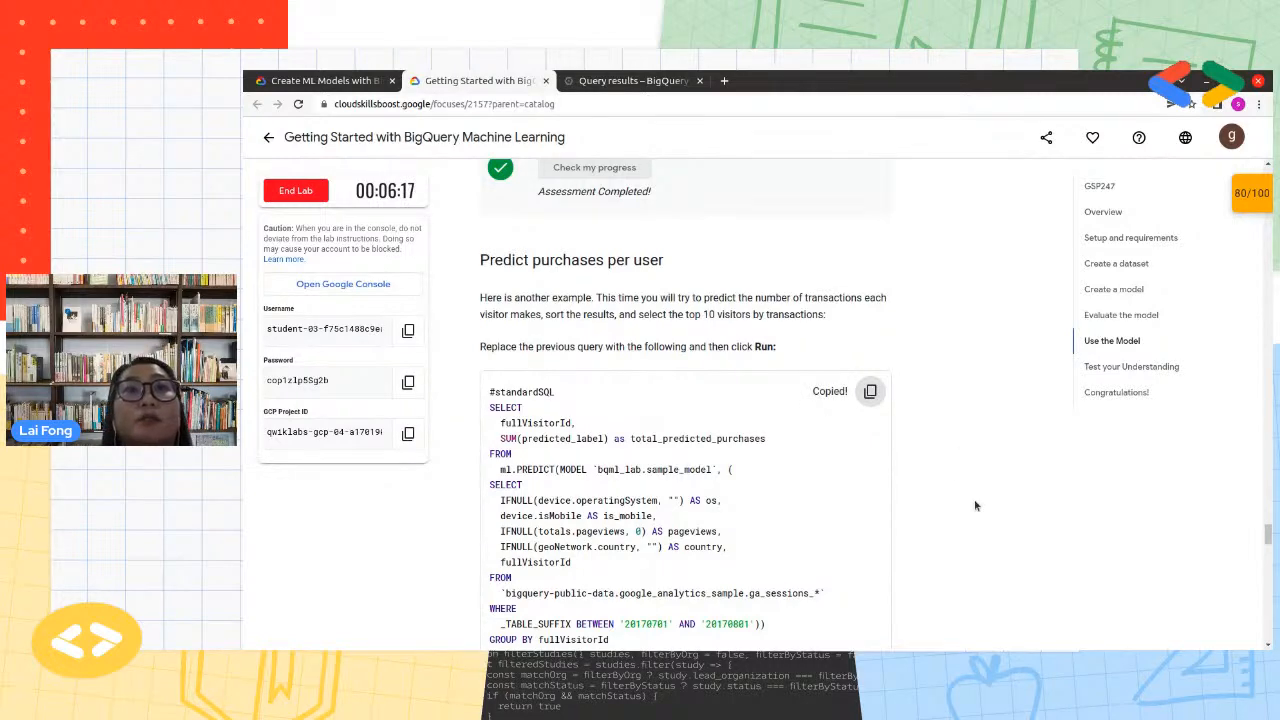
scroll(609, 545, down, 3)
scroll(609, 545, up, 1)
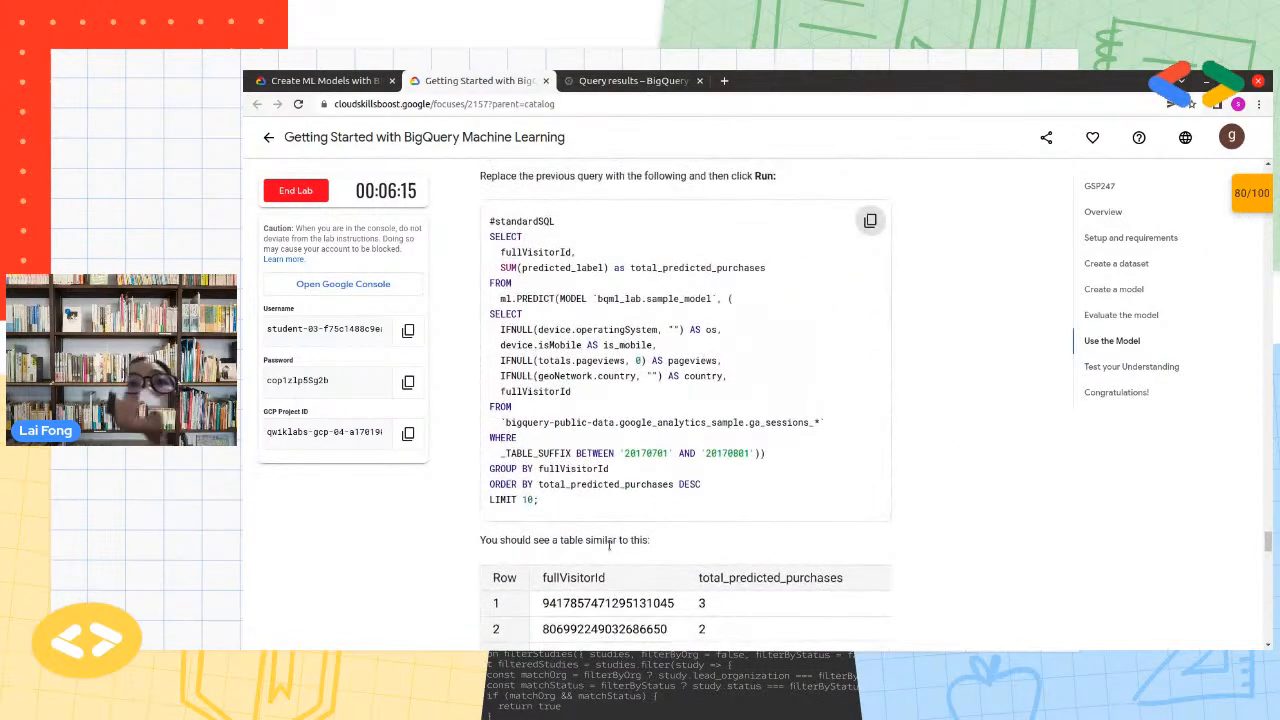
scroll(609, 545, up, 2)
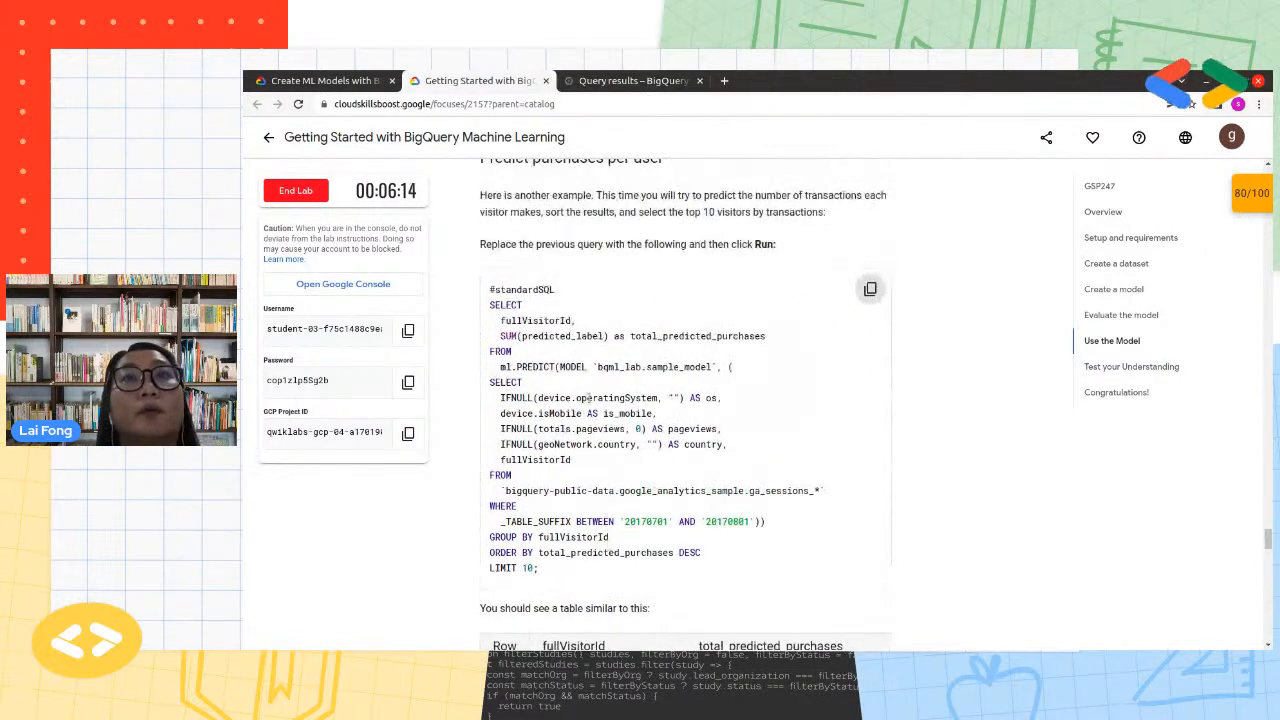
Switch back to BigQuery and paste the per-user prediction query into a new editor
click(630, 80)
click(922, 198)
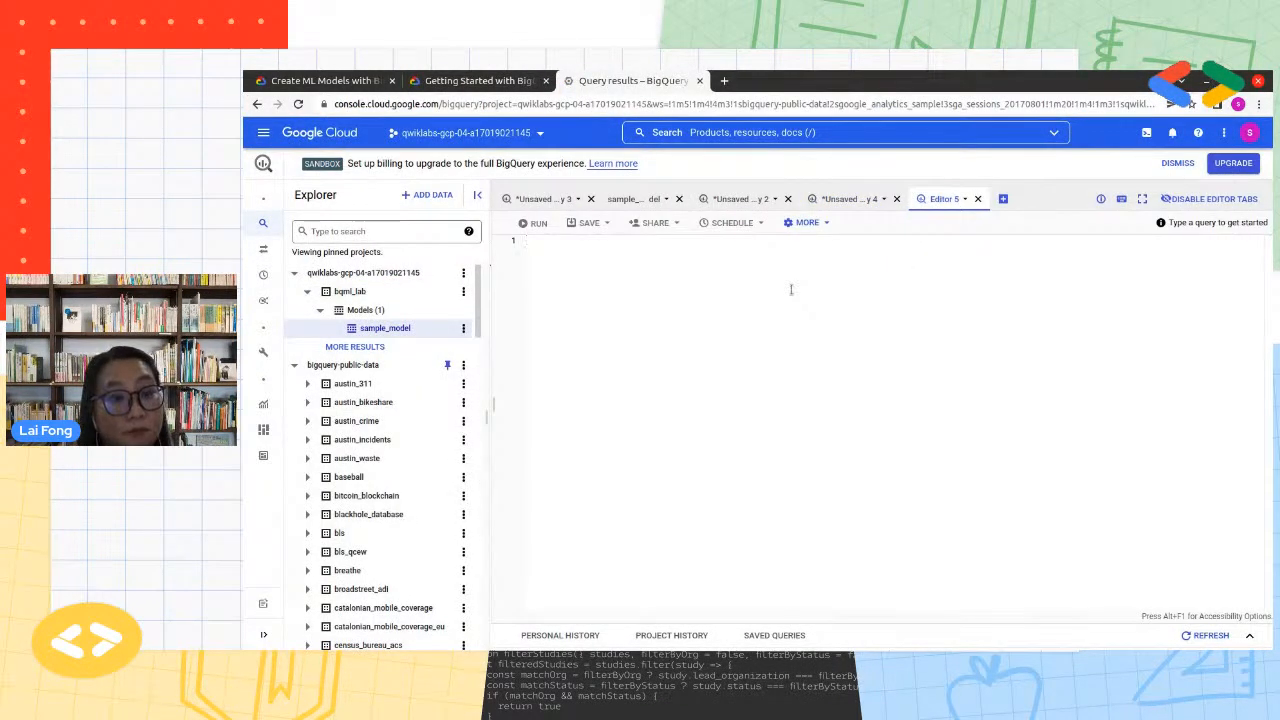
key(ctrl+v)
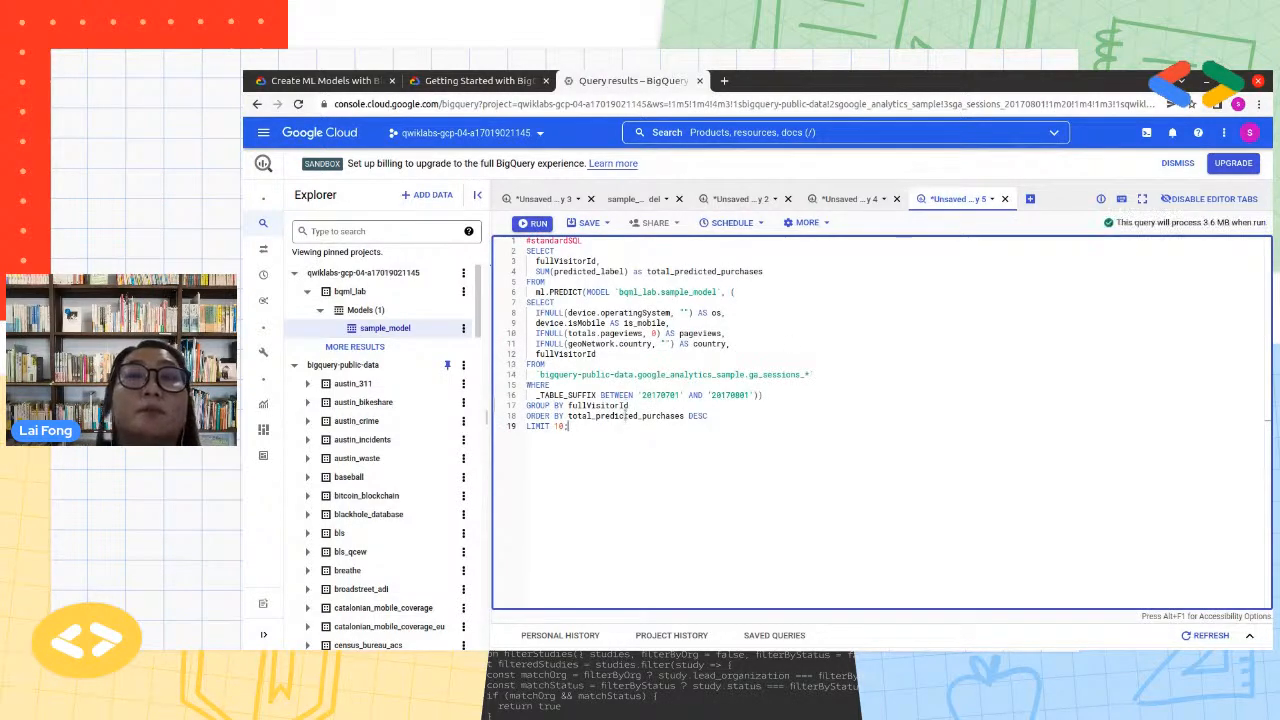
Run the full per-user prediction query, with fullVisitorId deselected so the entire statement executes
double_click(561, 262)
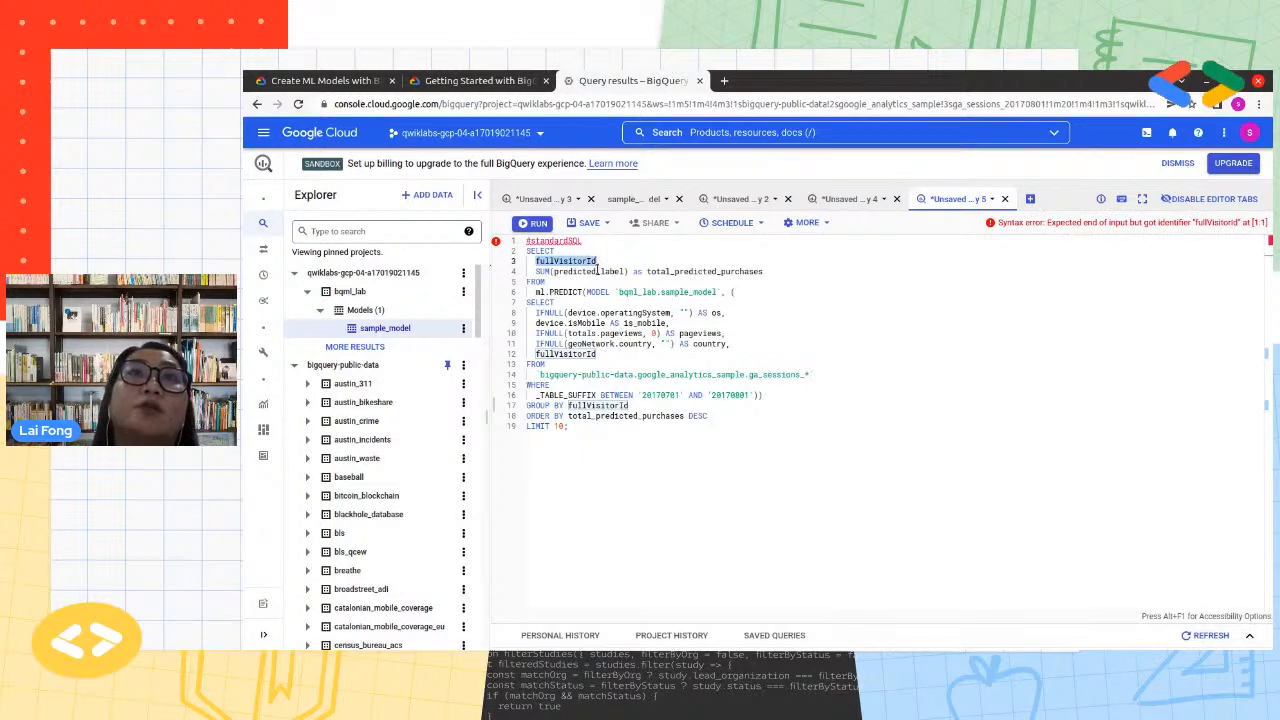
click(530, 223)
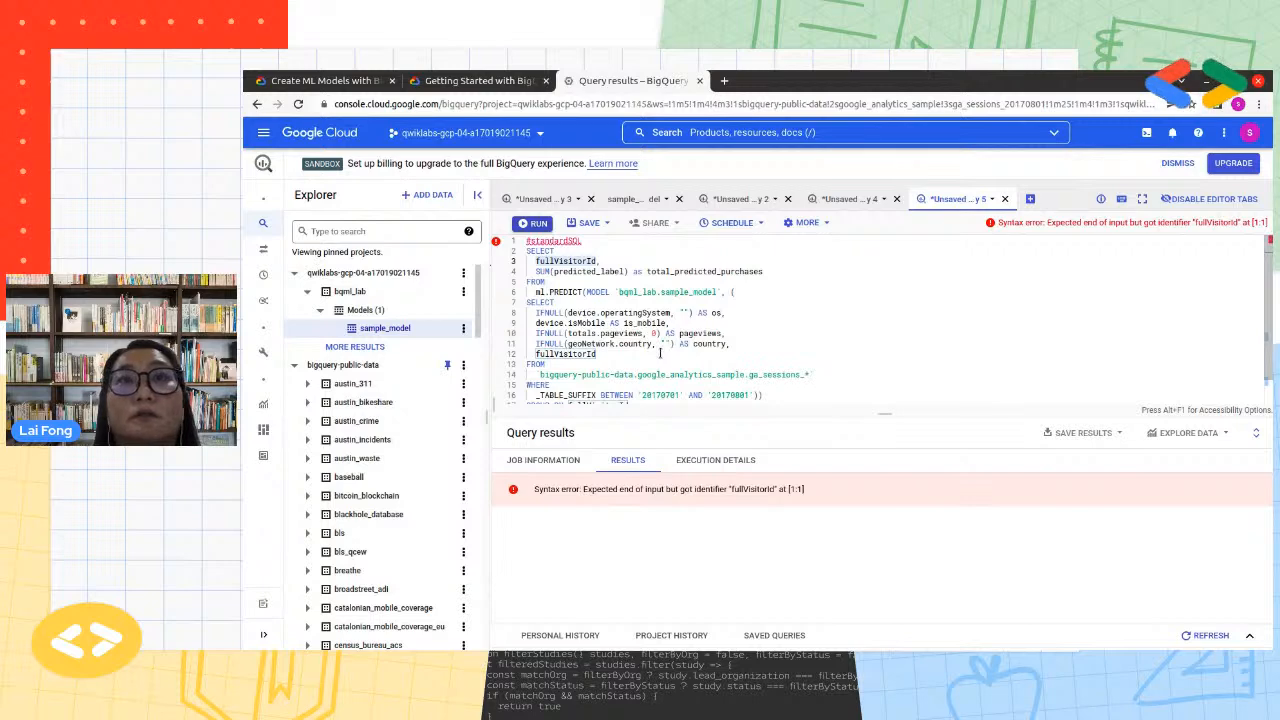
click(683, 313)
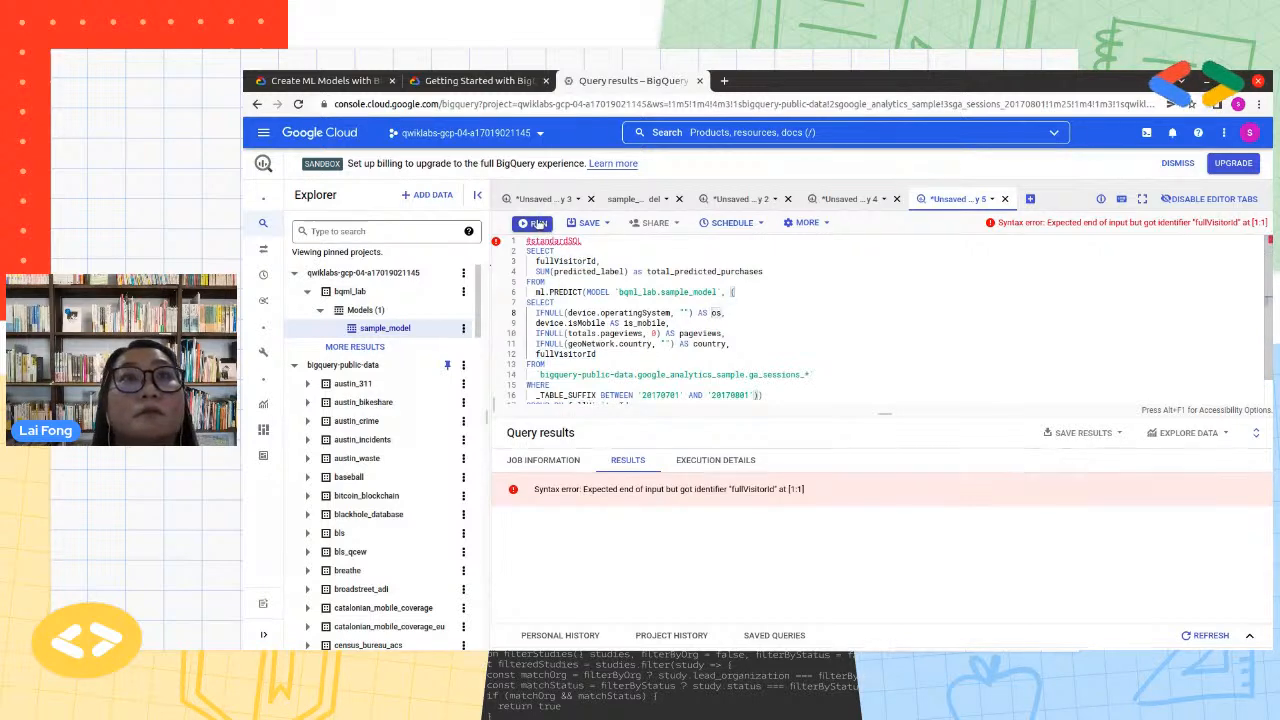
click(789, 341)
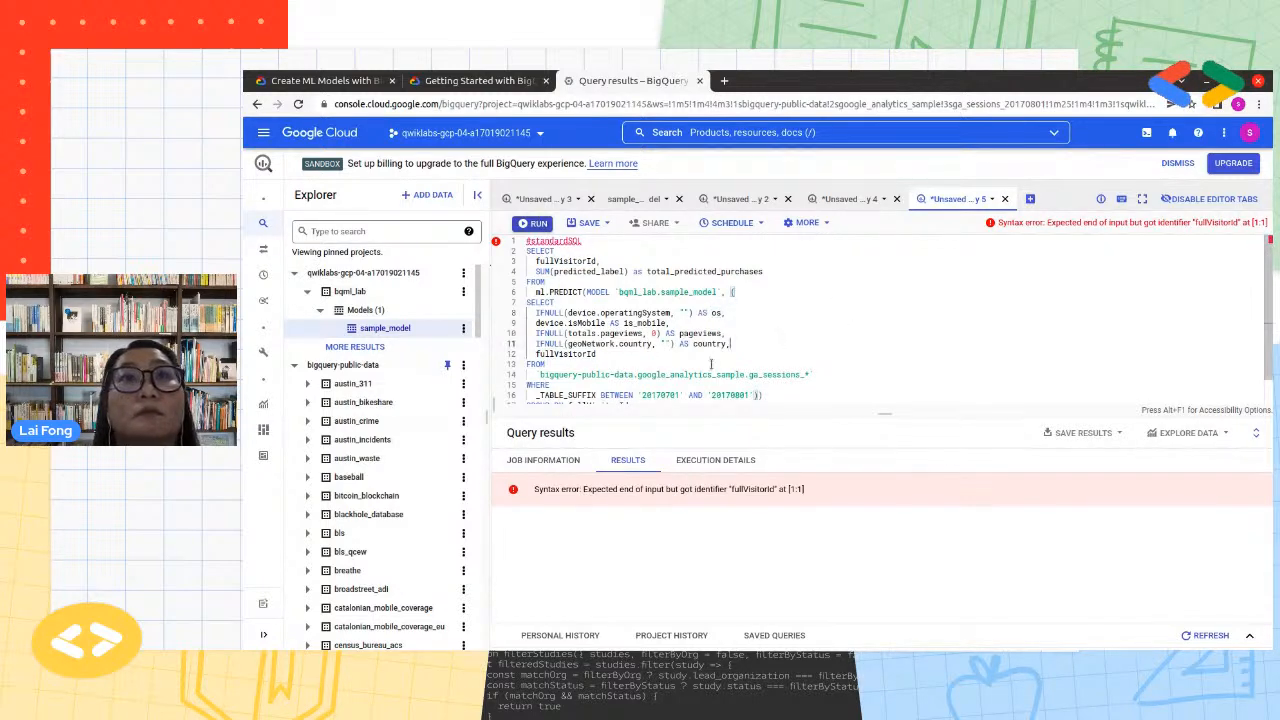
click(536, 223)
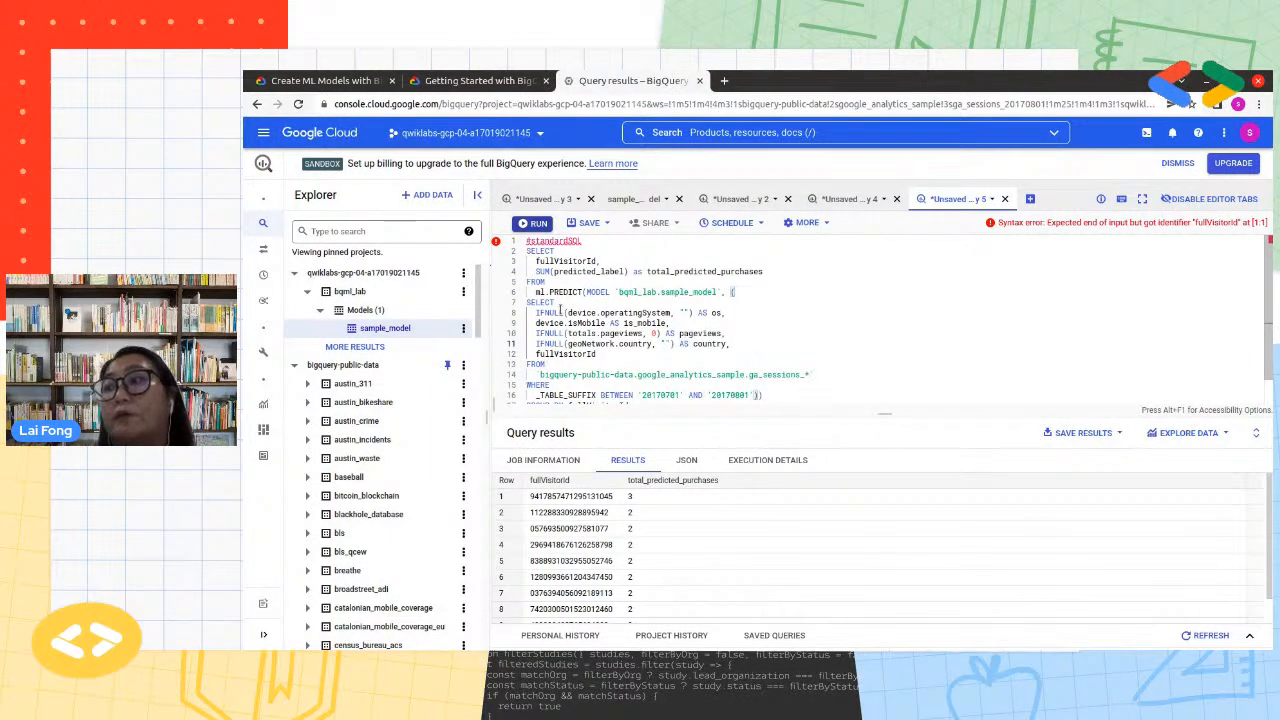
Examine the fullVisitorId output, the remaining clauses of the per-user query and the predicted purchases per visitor
double_click(560, 262)
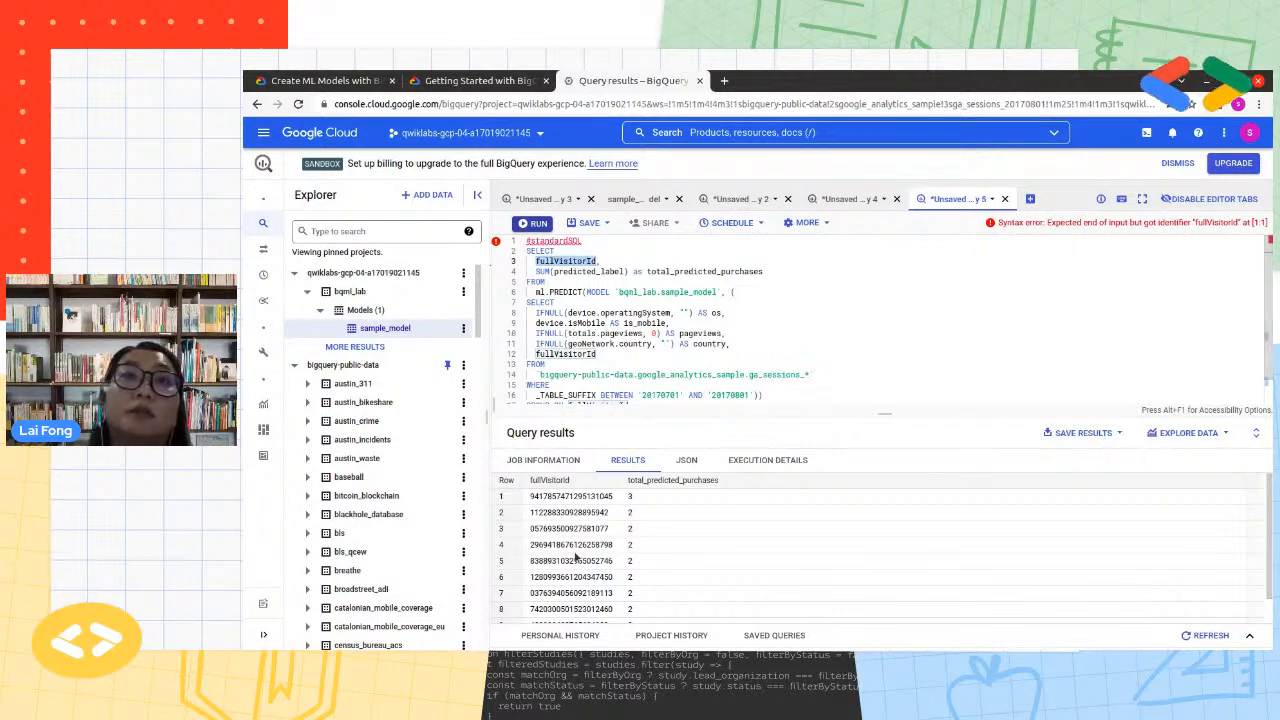
scroll(716, 331, down, 1)
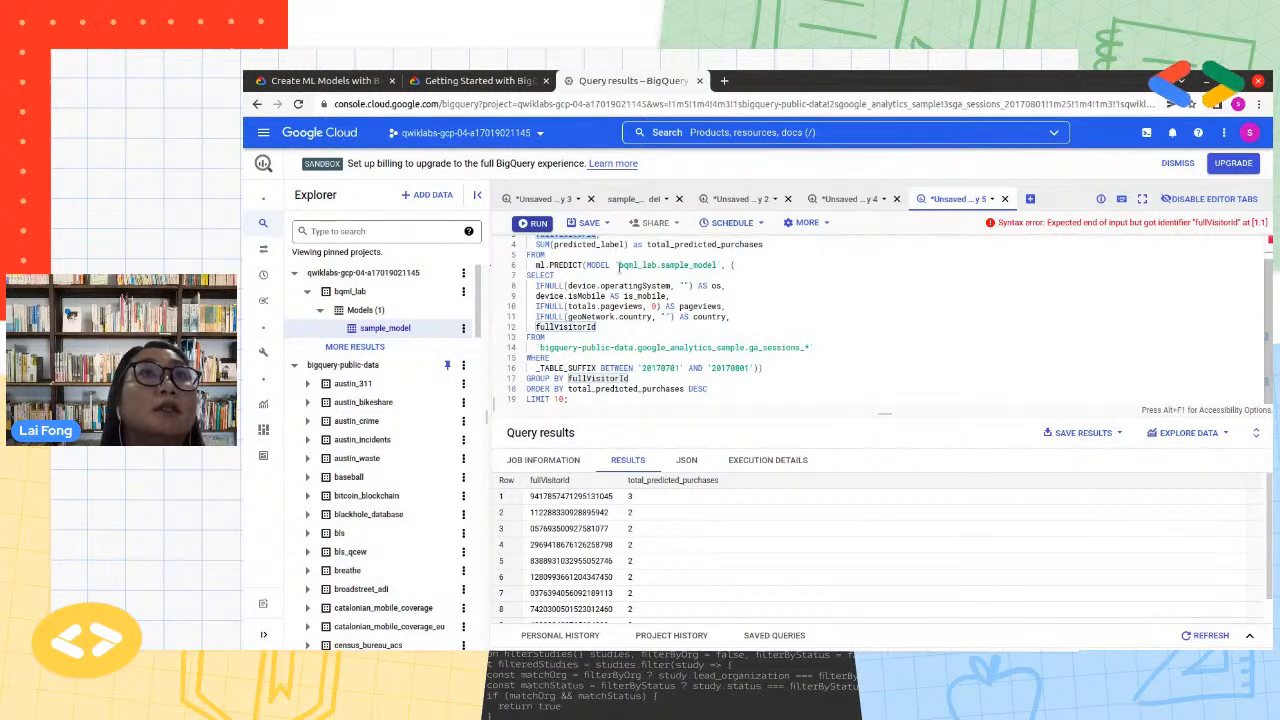
click(748, 356)
scroll(642, 574, down, 1)
scroll(642, 574, down, 1)
scroll(642, 574, up, 1)
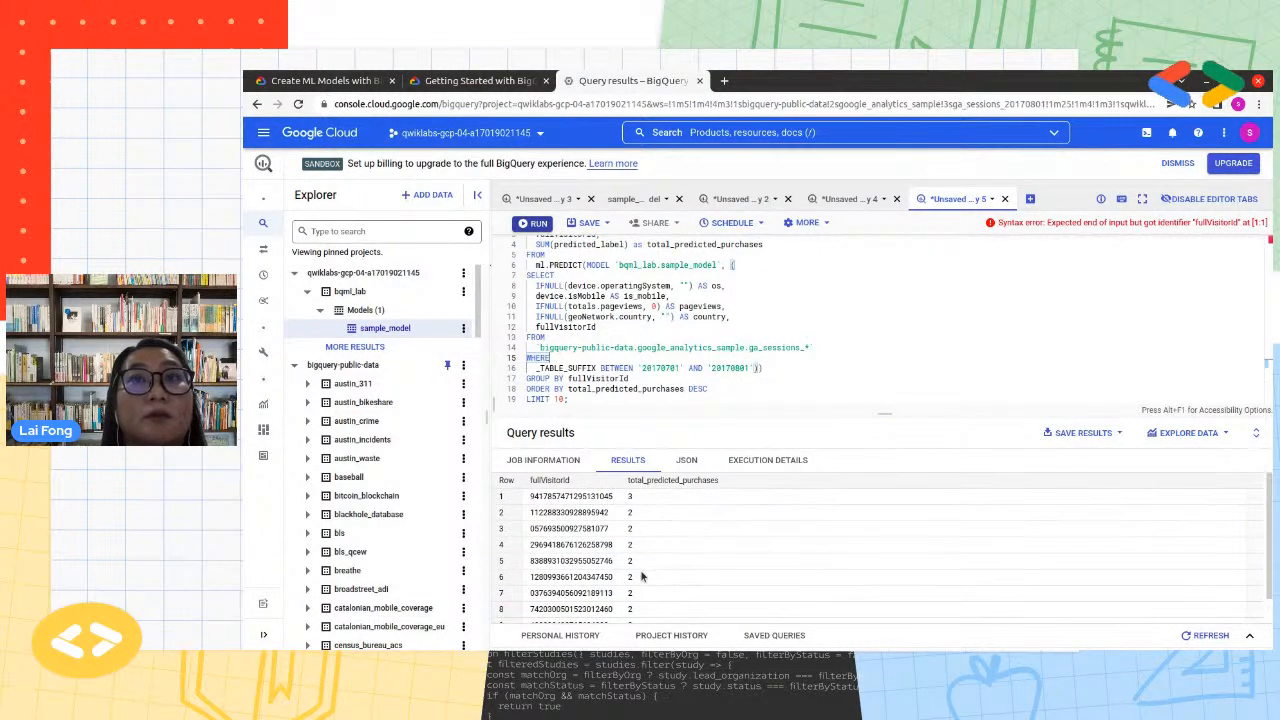
scroll(705, 336, up, 1)
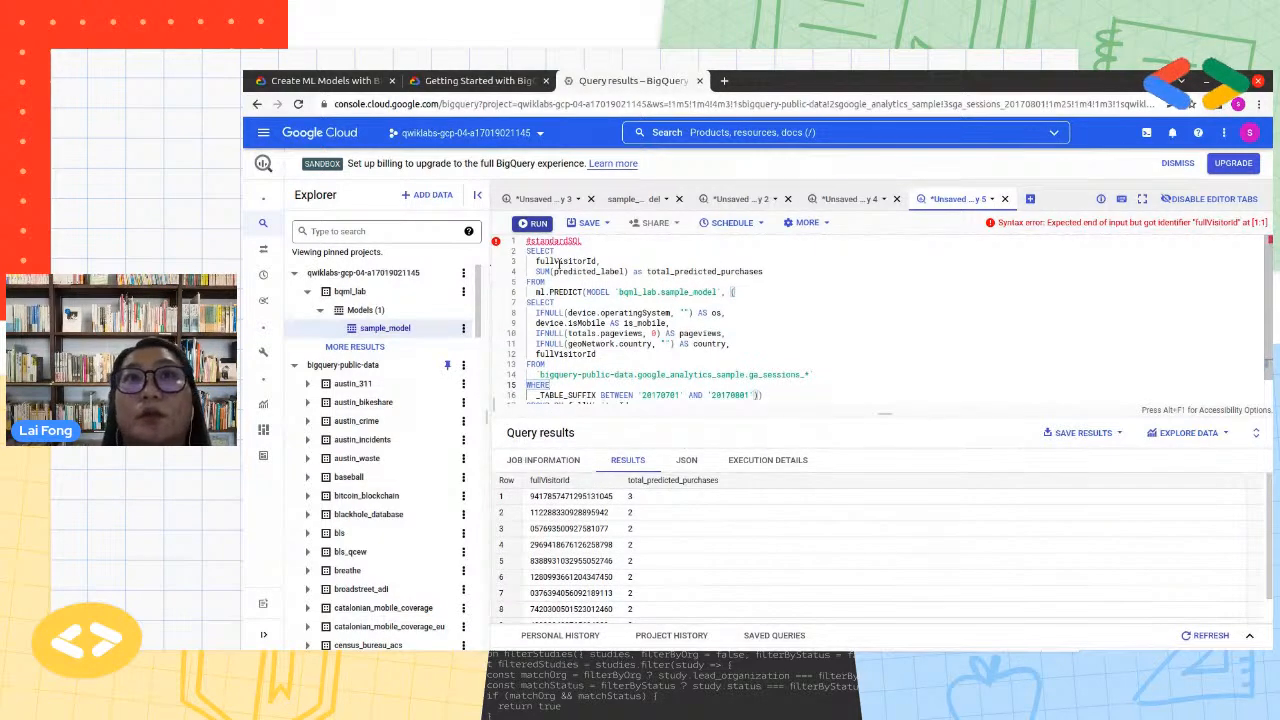
Show the ga_sessions table schema beside the query, collapse the device record and Explorer, and review the top-level fields
drag(491, 284, 801, 314)
scroll(572, 446, up, 2)
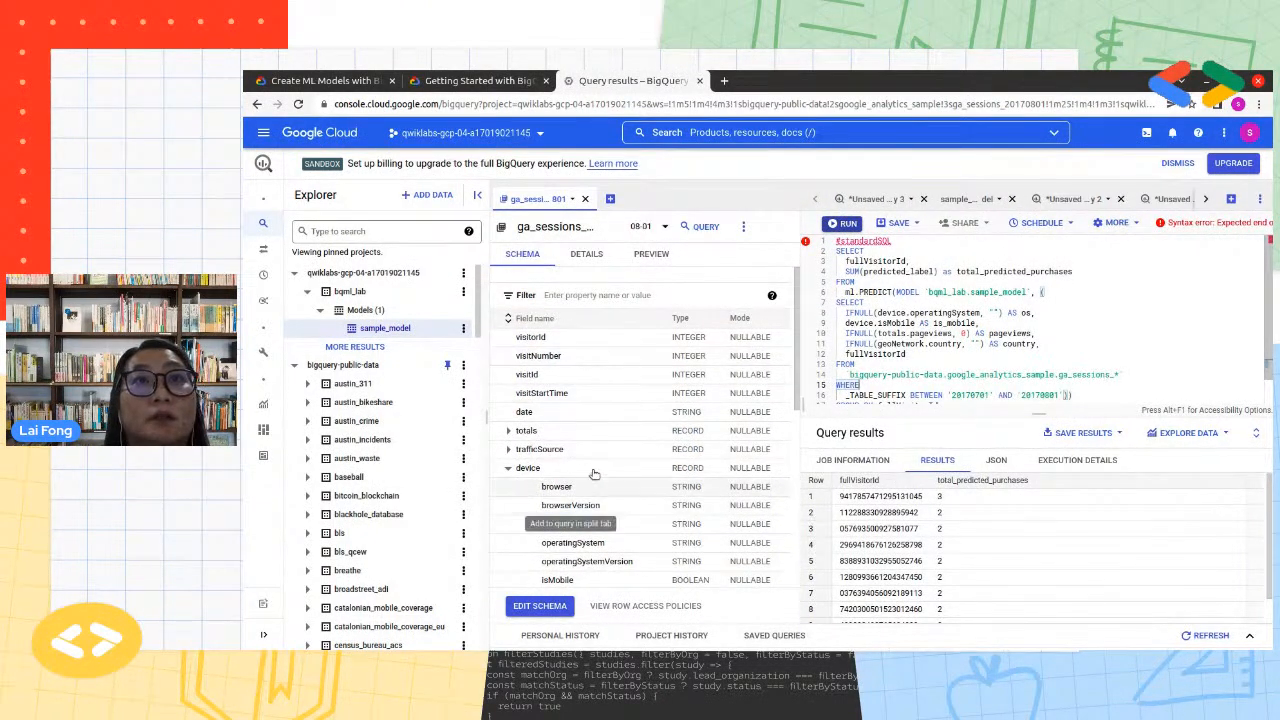
scroll(593, 481, down, 1)
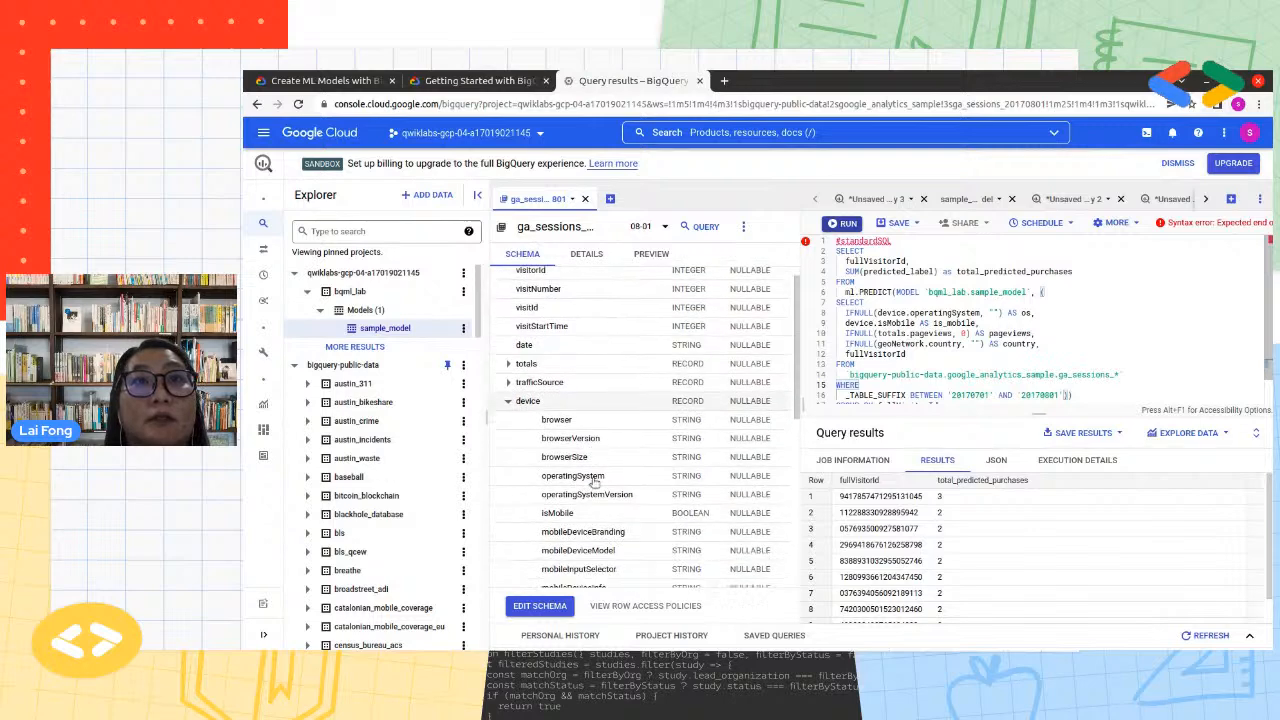
click(508, 400)
scroll(590, 470, down, 1)
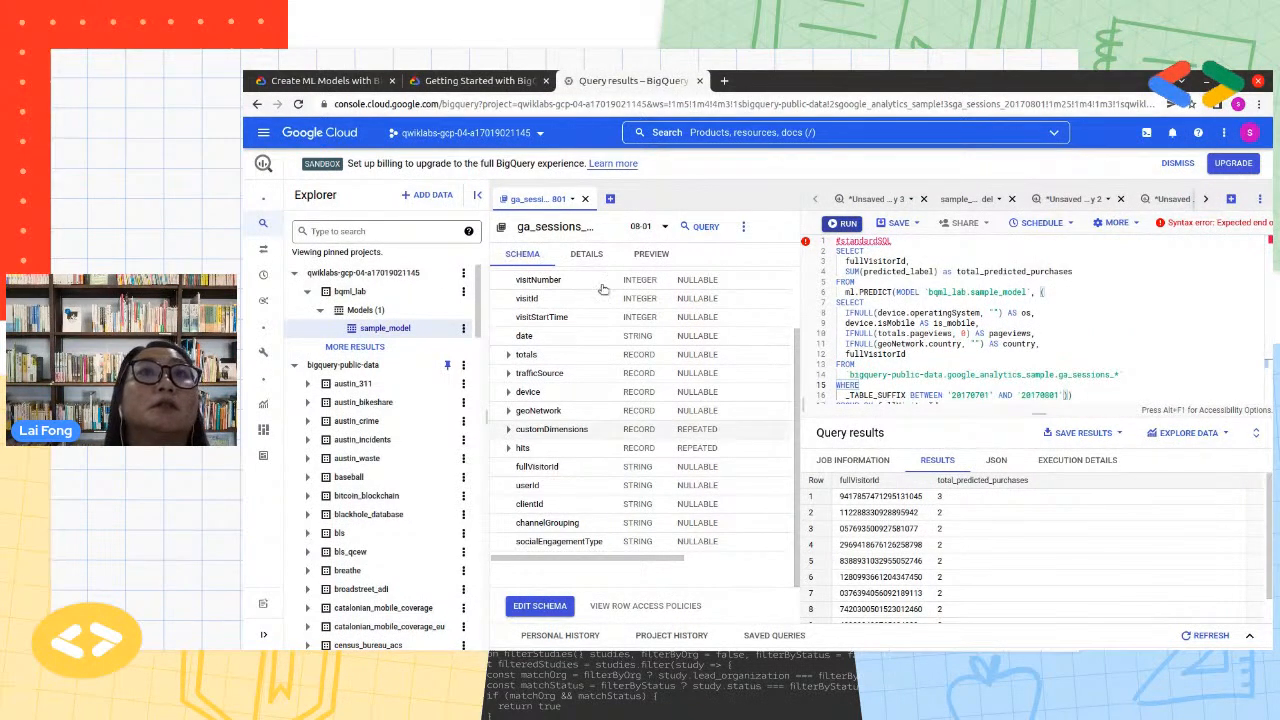
click(477, 194)
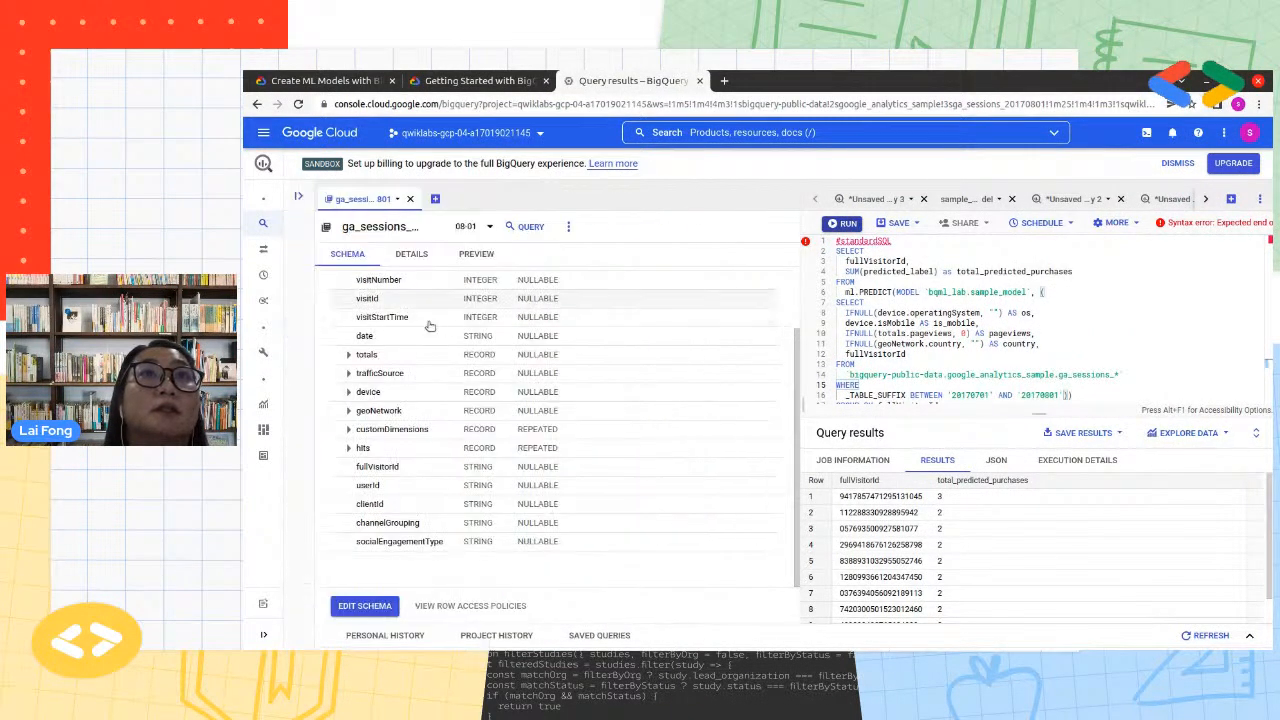
Switch to the lab instructions and check progress for the Predict purchases per user task
click(476, 80)
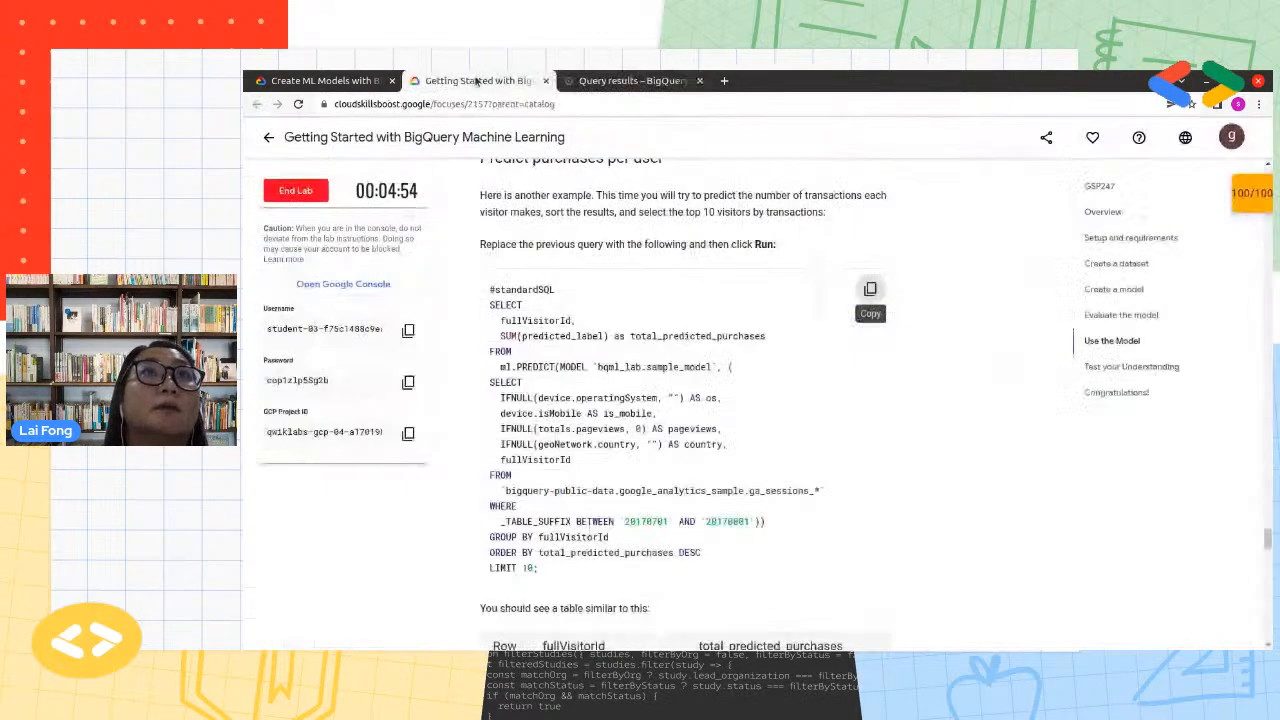
scroll(766, 505, down, 6)
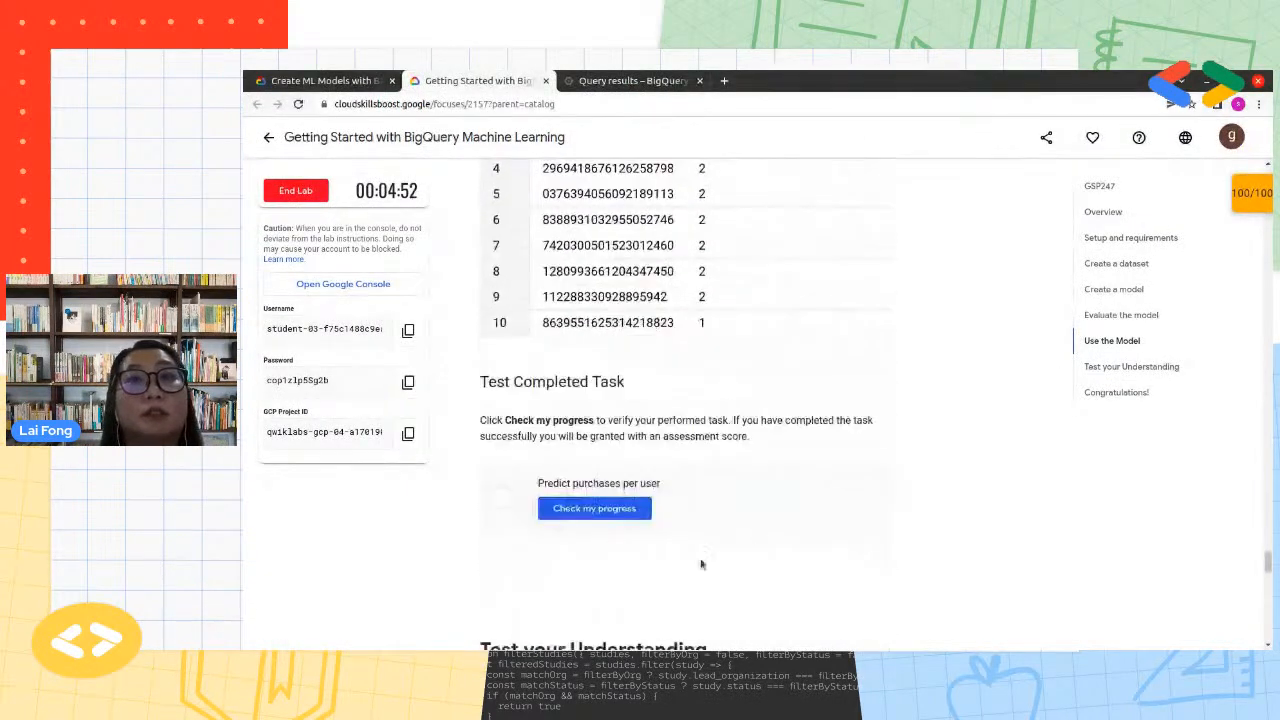
click(603, 510)
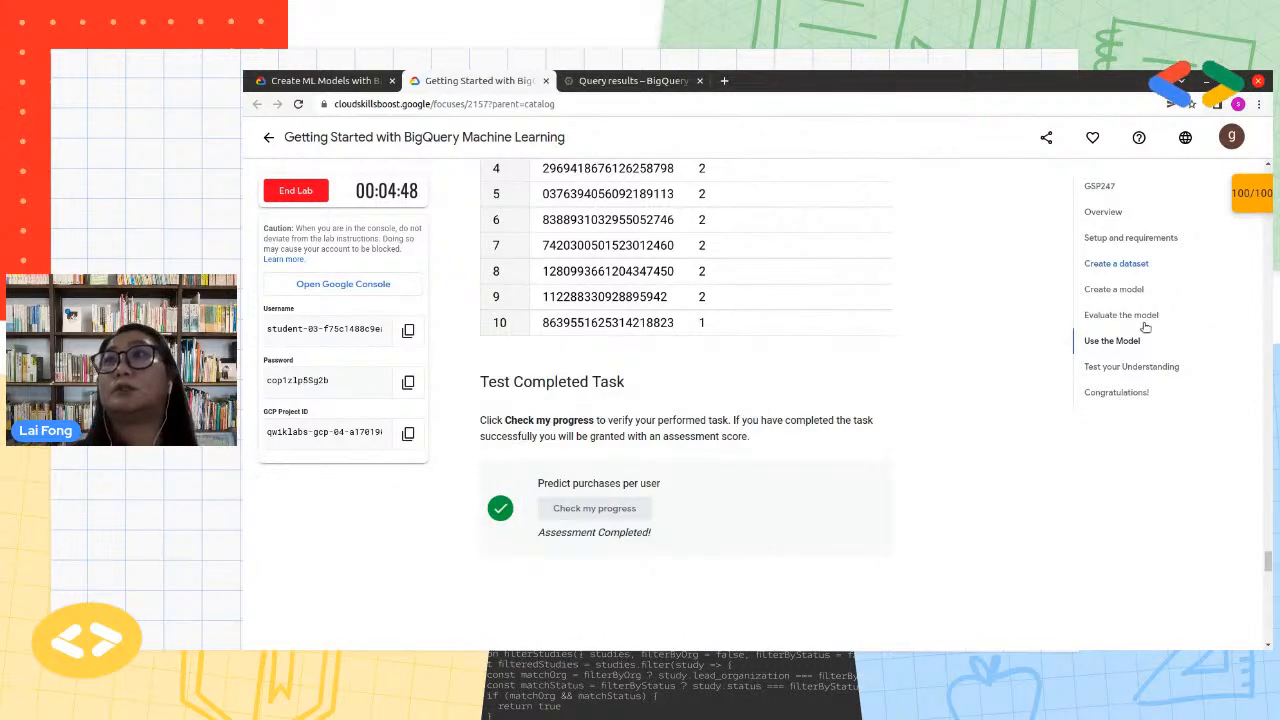
End the Getting Started with BigQuery Machine Learning lab, confirm ending it and dismiss the satisfaction survey without a rating
scroll(622, 337, down, 2)
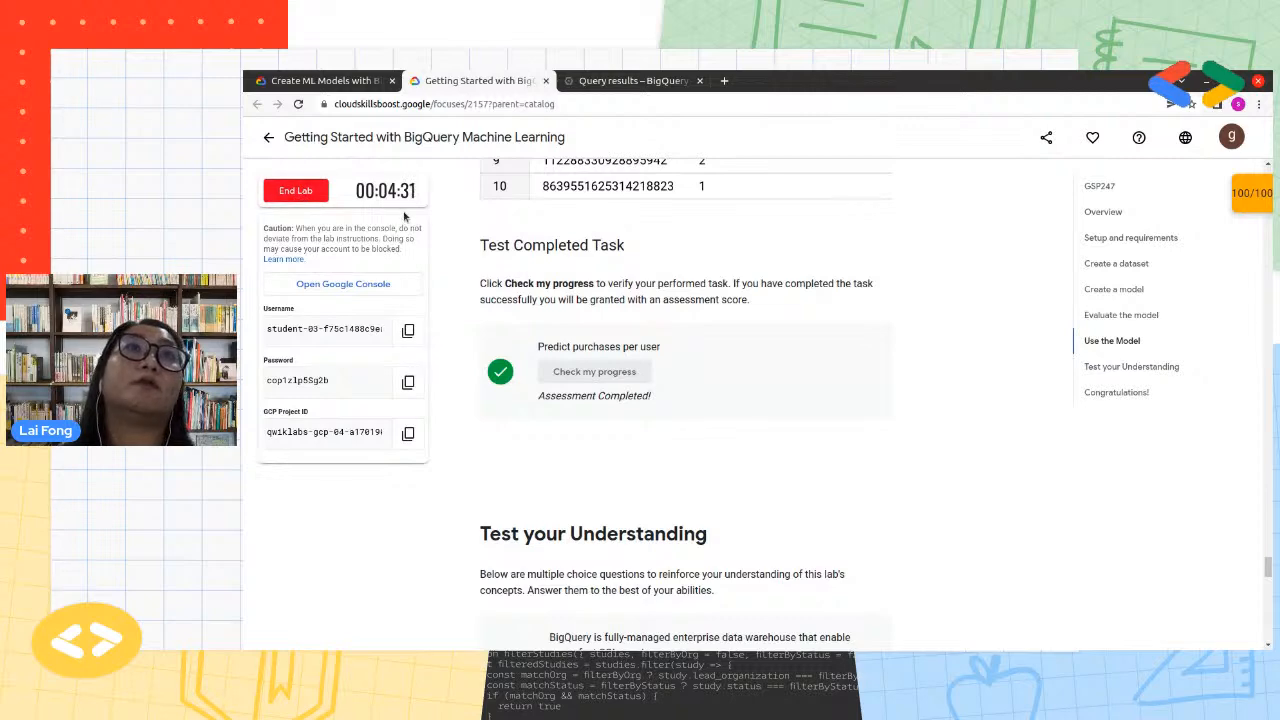
click(311, 196)
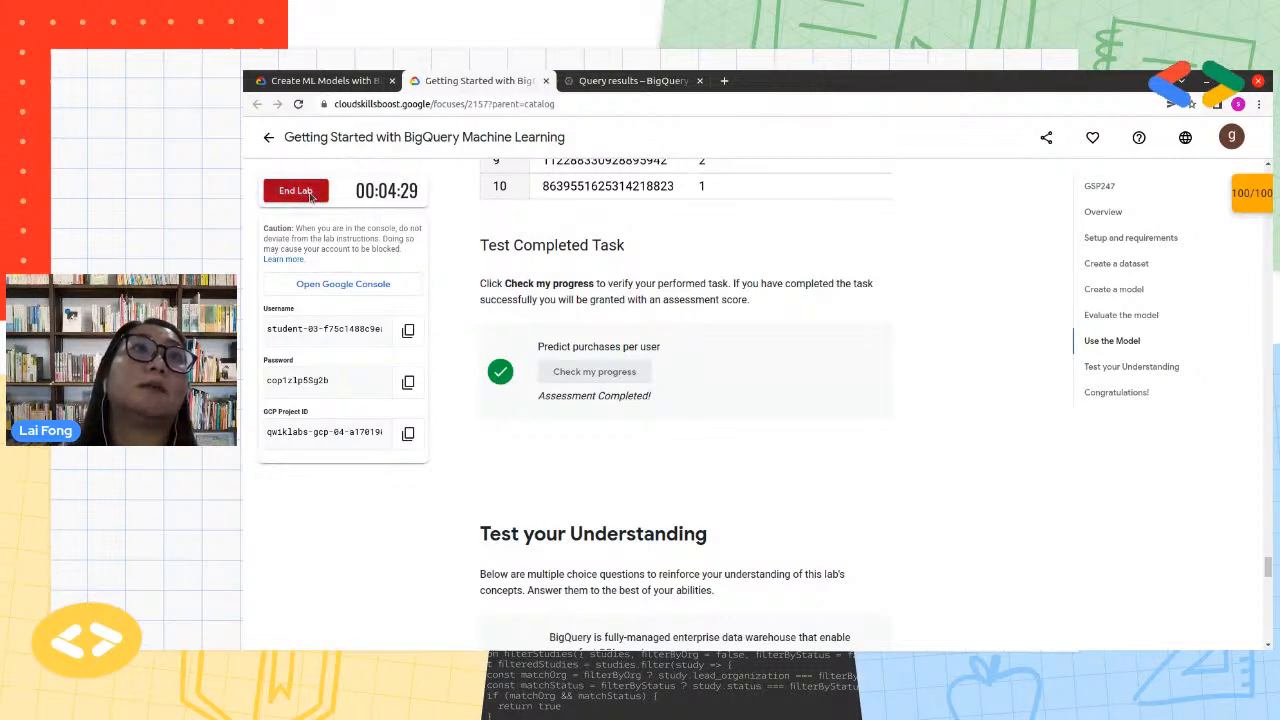
click(887, 436)
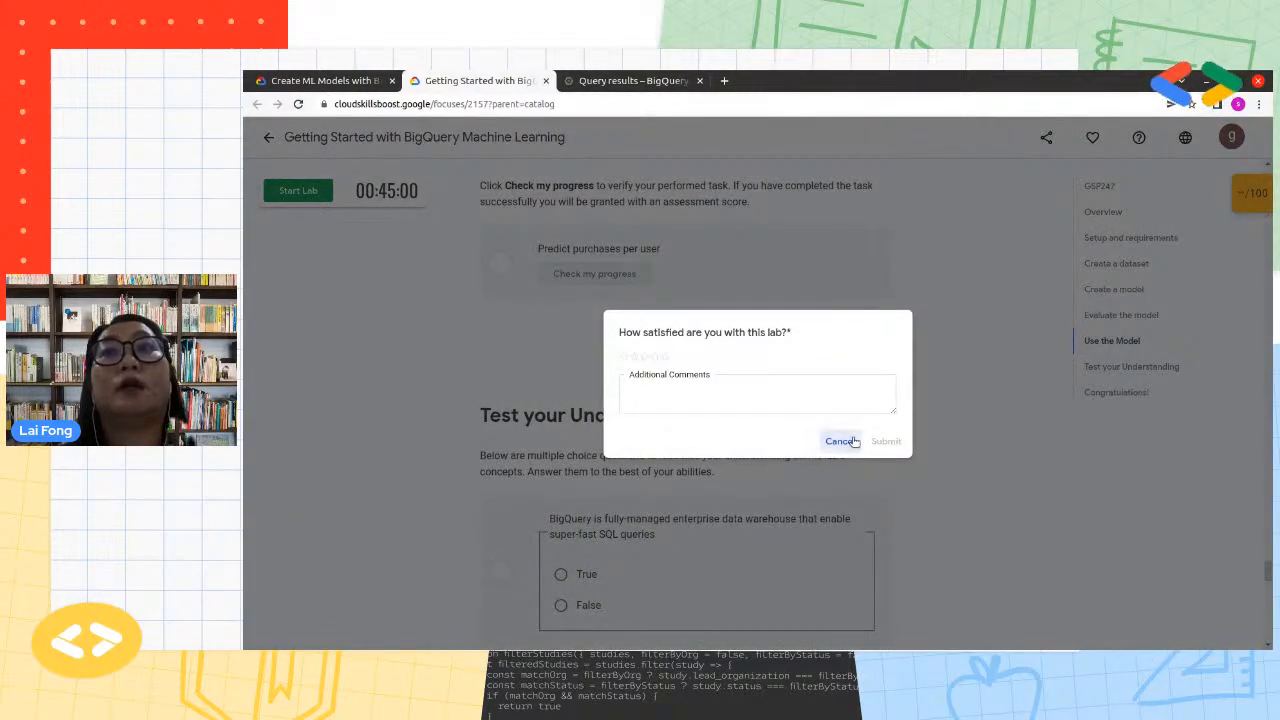
click(839, 441)
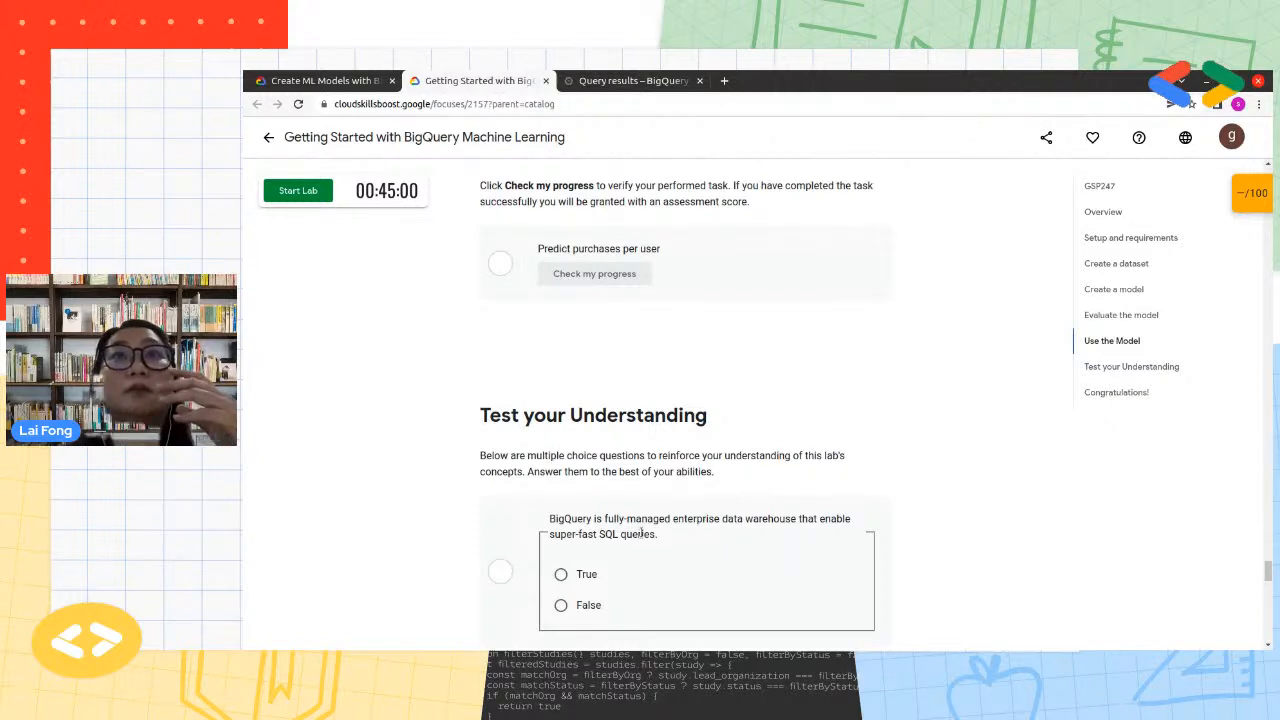
Answer True to the question about BigQuery being a fully-managed enterprise data warehouse, and return to the beginning of the lab instructions
click(575, 577)
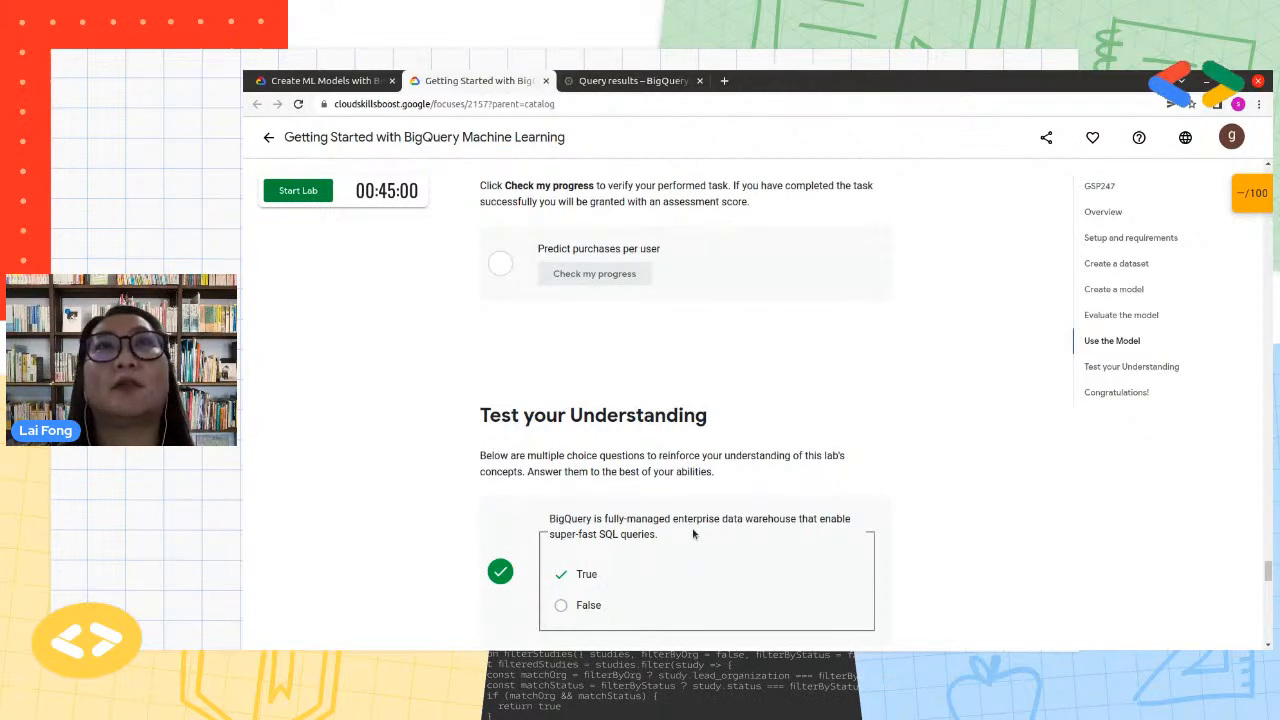
click(640, 80)
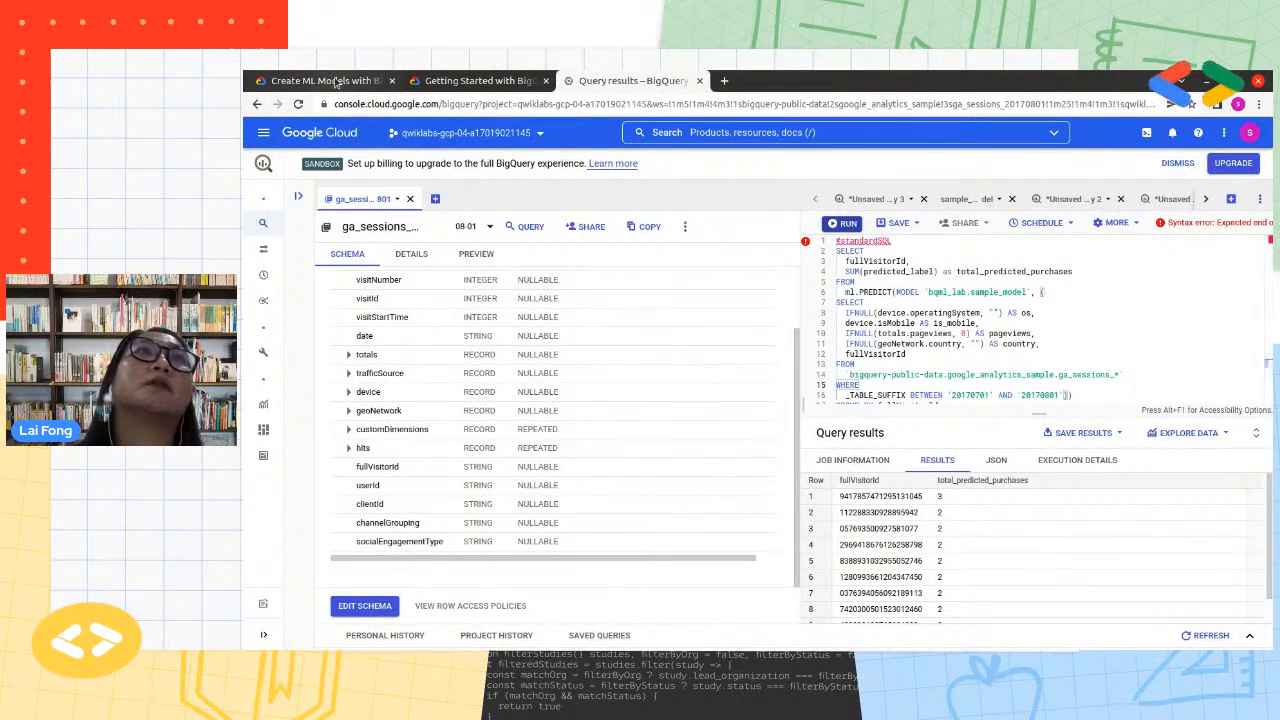
click(470, 80)
scroll(958, 445, up, 1)
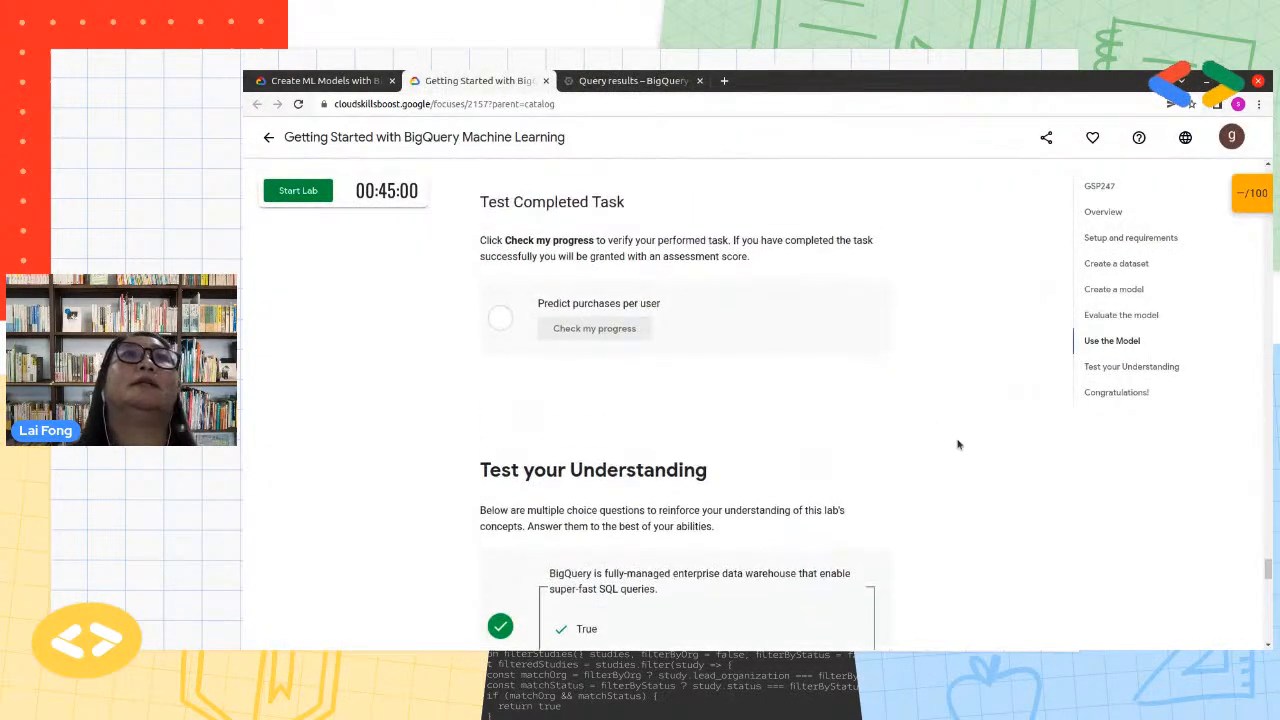
scroll(958, 445, up, 4)
drag(1268, 563, 1268, 168)
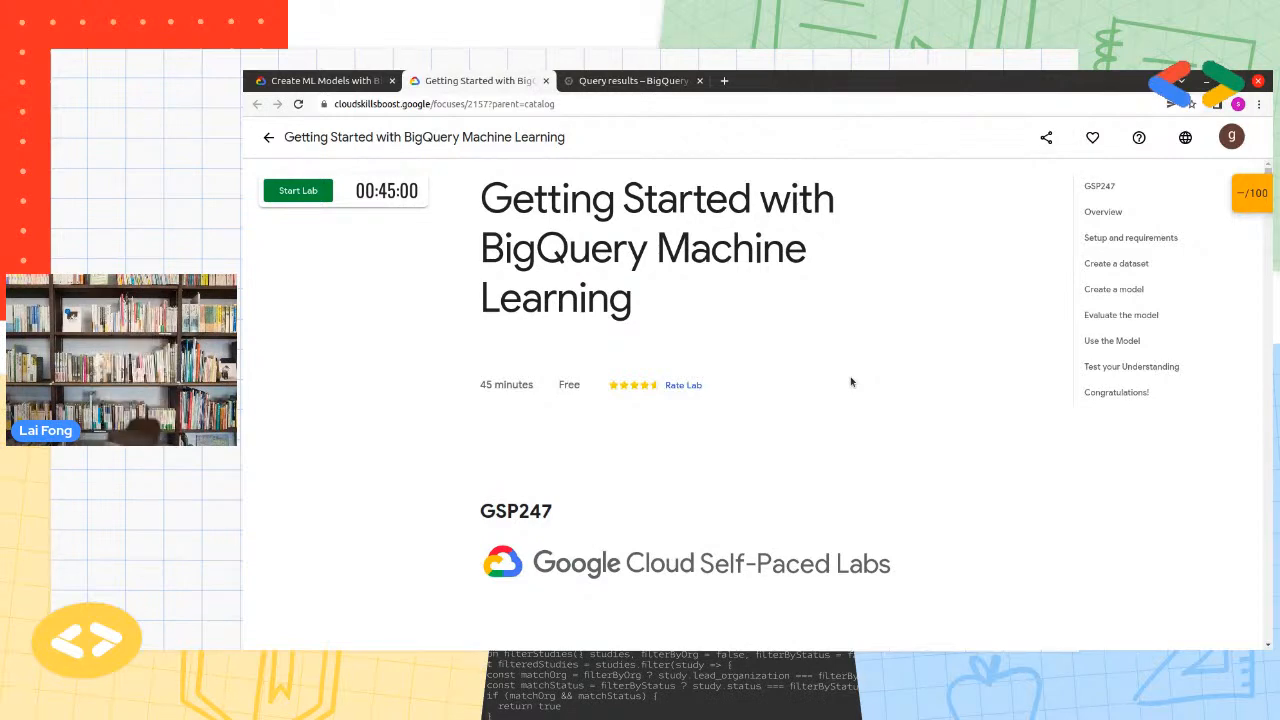
Switch to the Create ML Models with BigQuery ML quest page and review its lab list and badge section
click(320, 80)
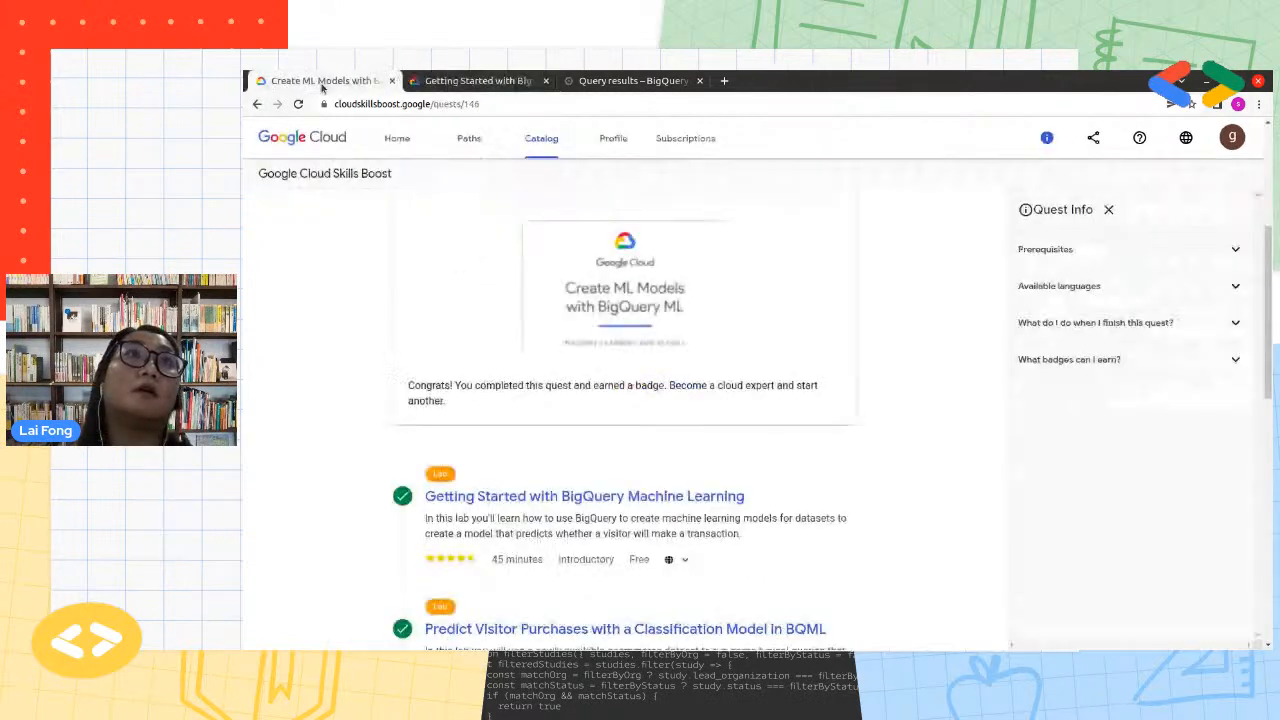
scroll(470, 620, down, 2)
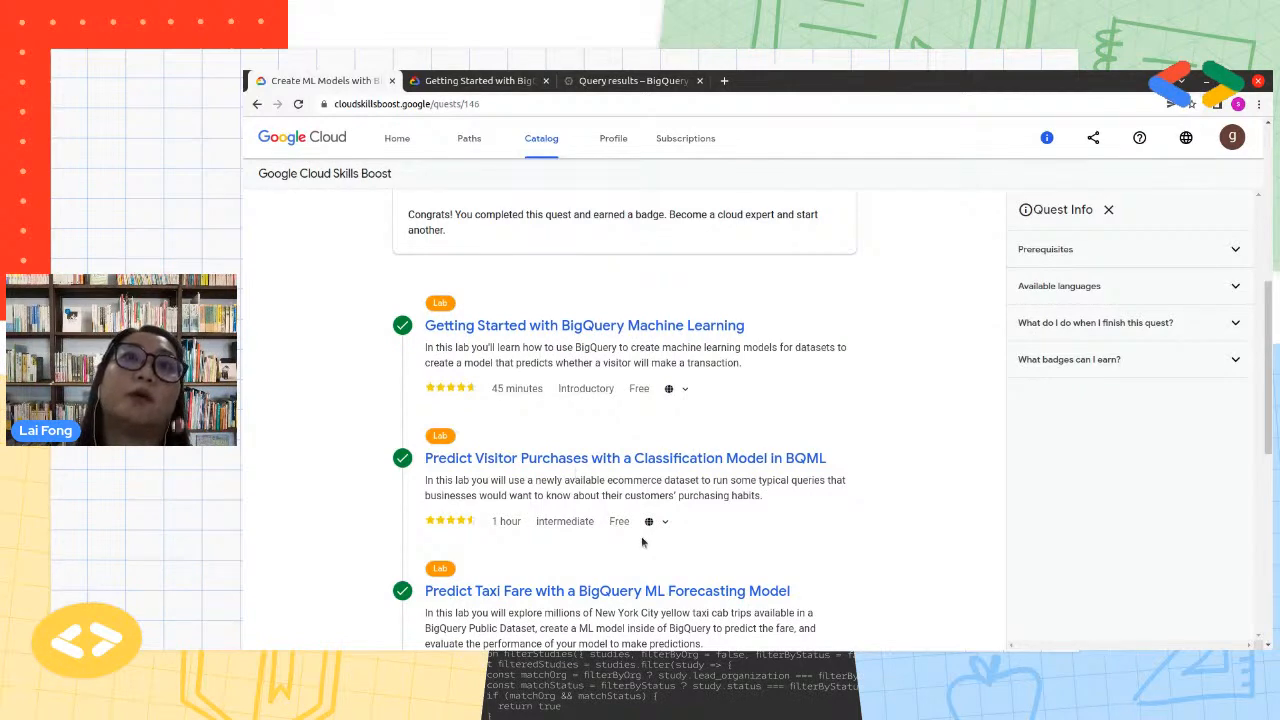
scroll(645, 527, up, 2)
scroll(645, 527, up, 1)
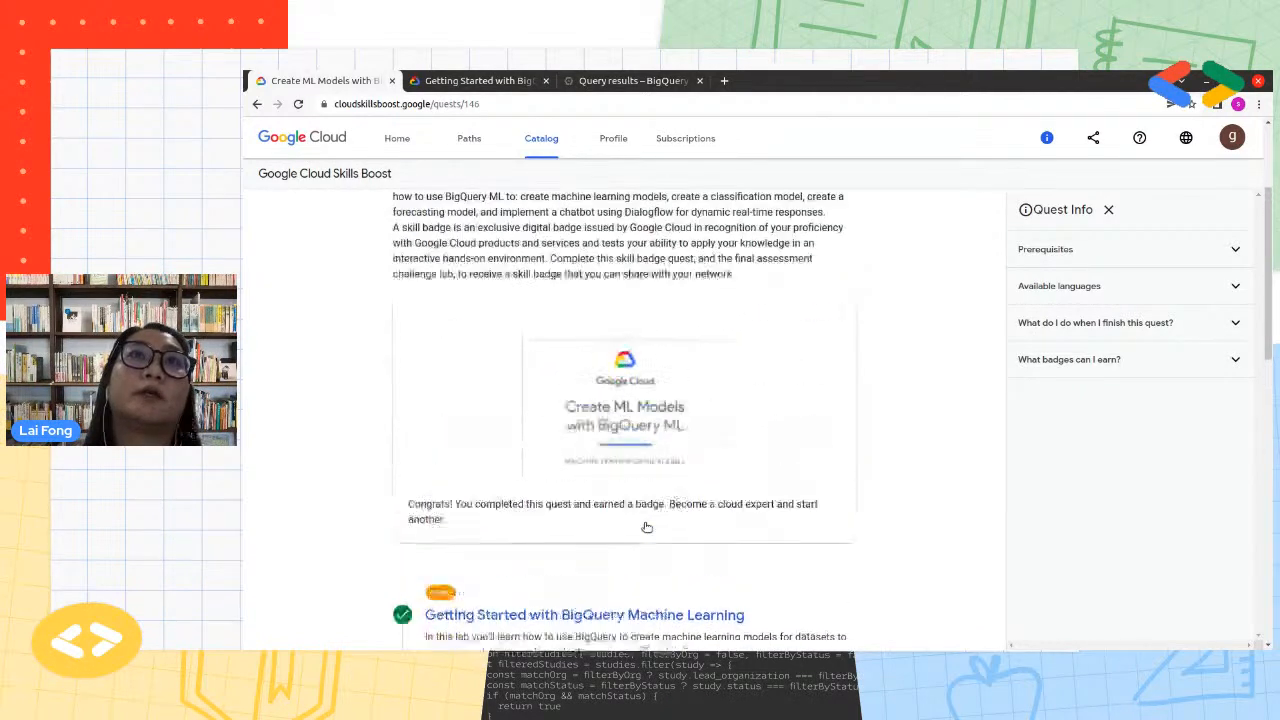